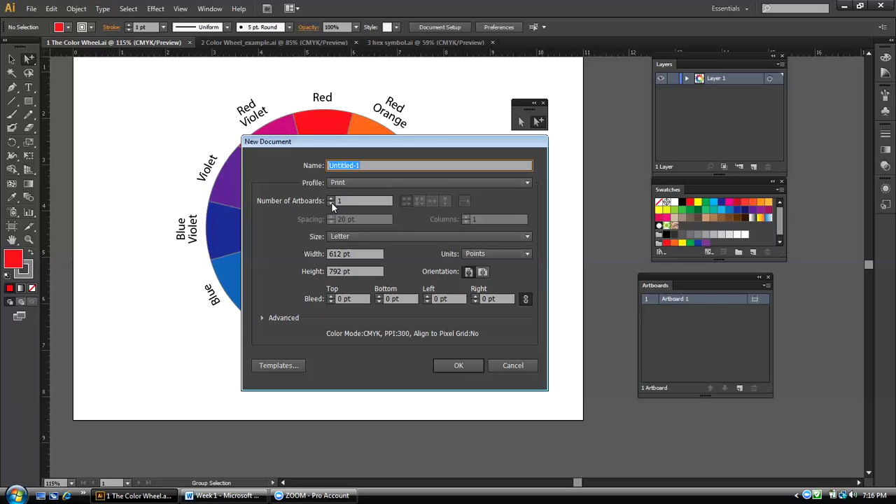
Set the number of artboards for the new document to 4
left_click(332, 204)
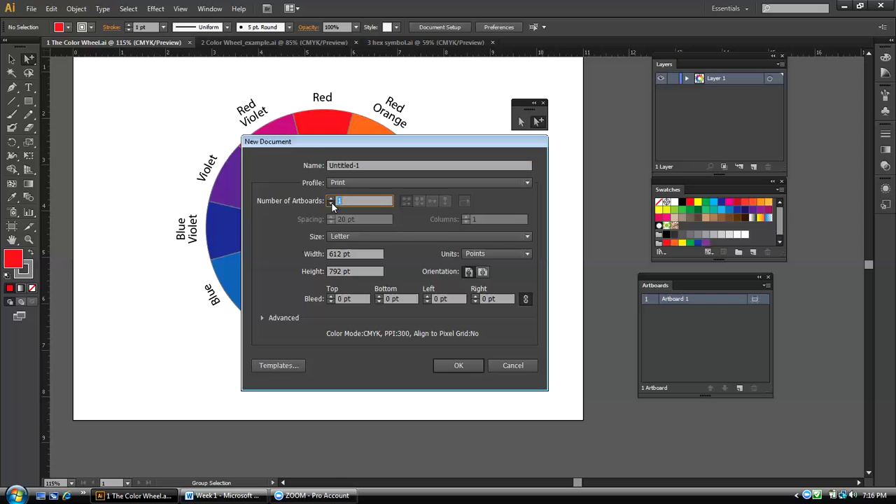
left_click(332, 199)
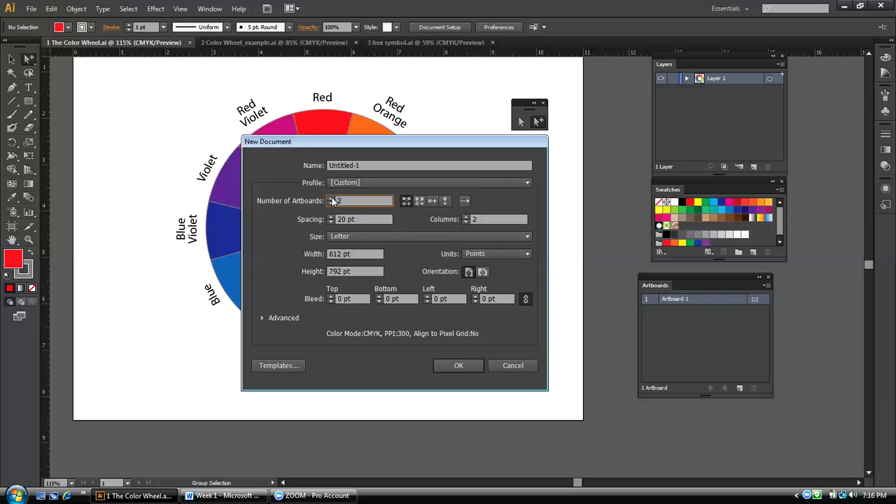
left_click(332, 199)
left_click(332, 198)
double_click(338, 201)
type("6")
Set the artboard spacing to .5 in and change the document units to Inches
double_click(351, 219)
left_click_drag(350, 219, 337, 221)
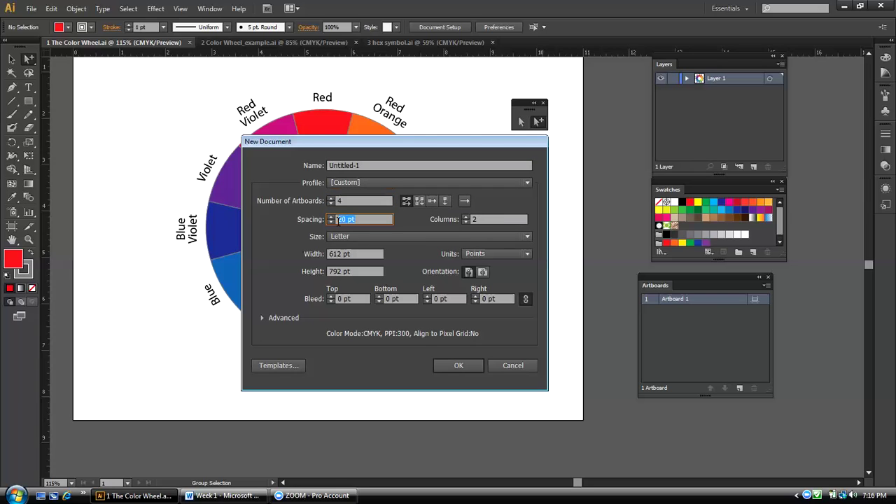
key("BackSpace")
type(".5in")
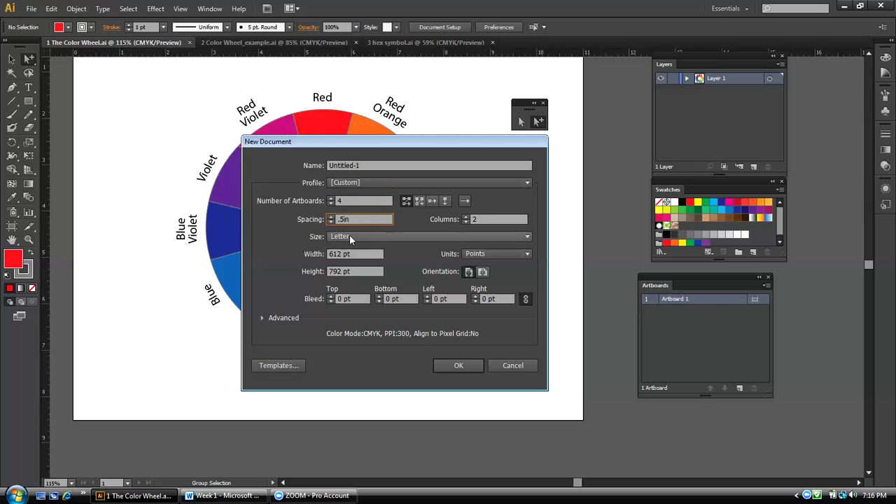
left_click(510, 256)
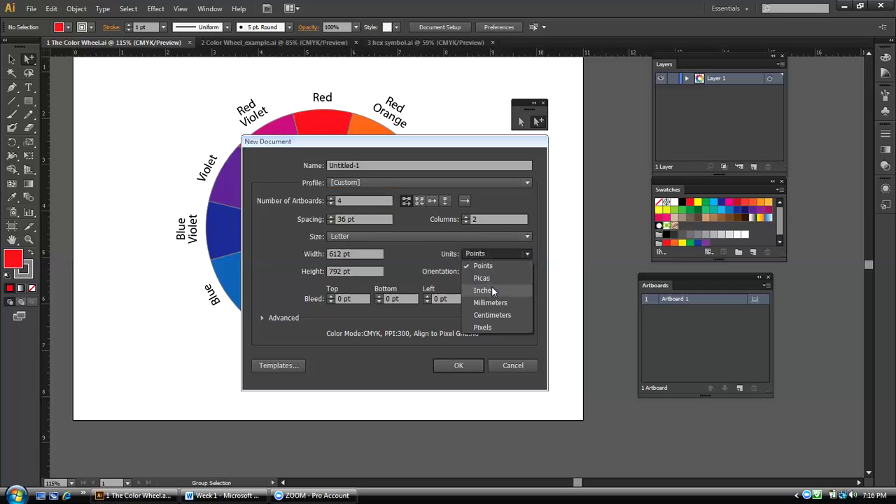
left_click(491, 285)
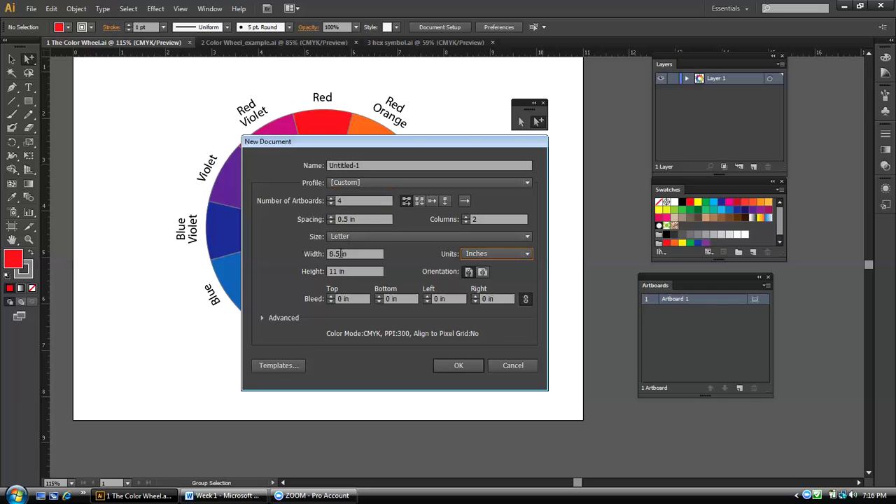
Set the artboard width and height to 8 in and create the document with four artboards
left_click_drag(339, 254, 333, 253)
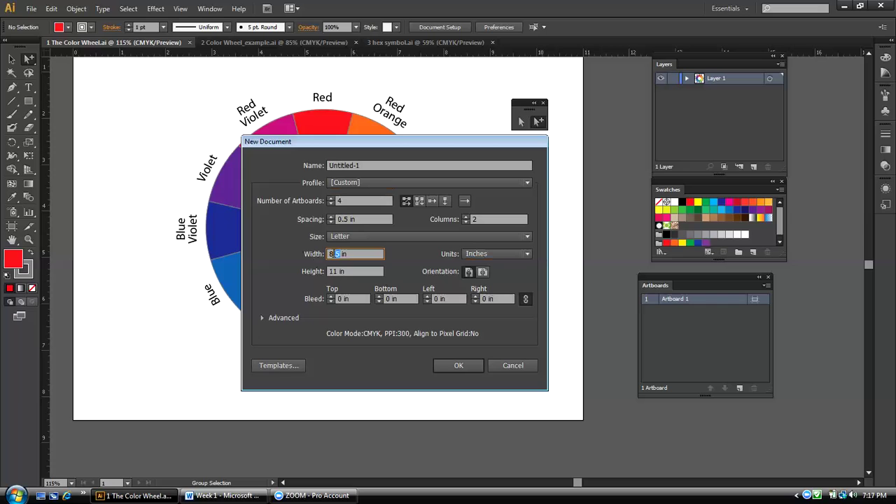
key("BackSpace")
left_click_drag(339, 271, 329, 271)
type("8")
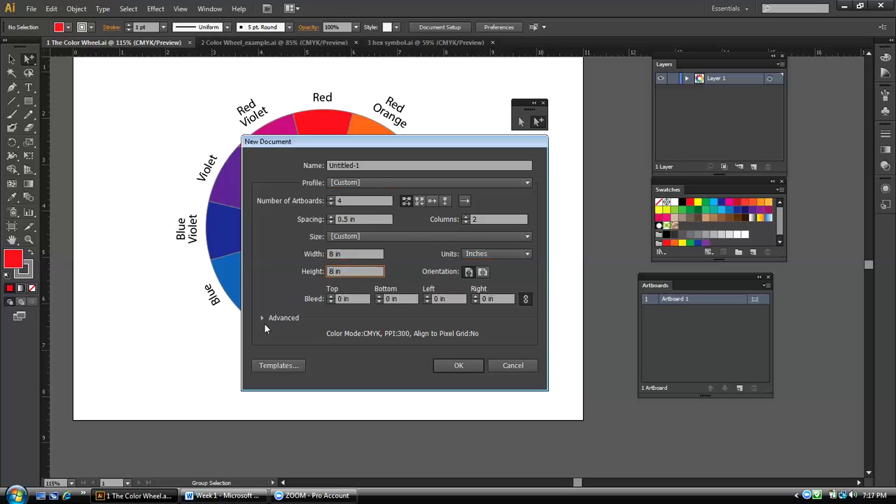
left_click(332, 200)
left_click(331, 199)
left_click(331, 200)
left_click(450, 364)
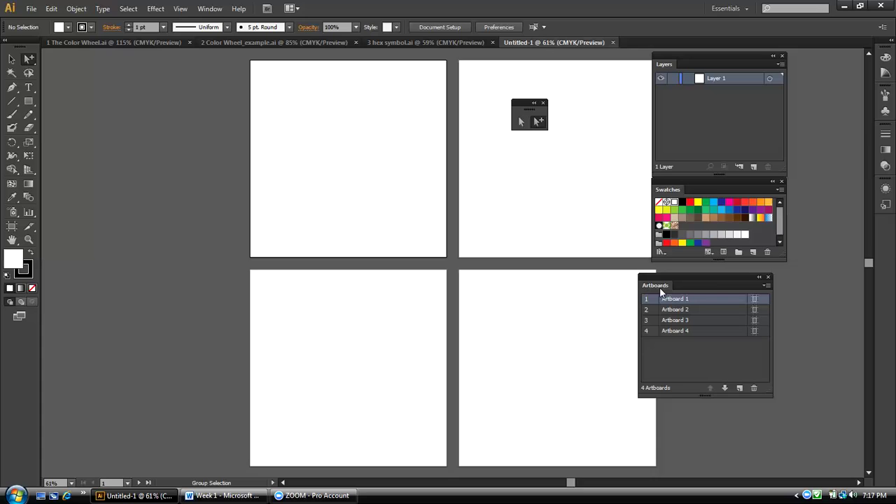
left_click(103, 41)
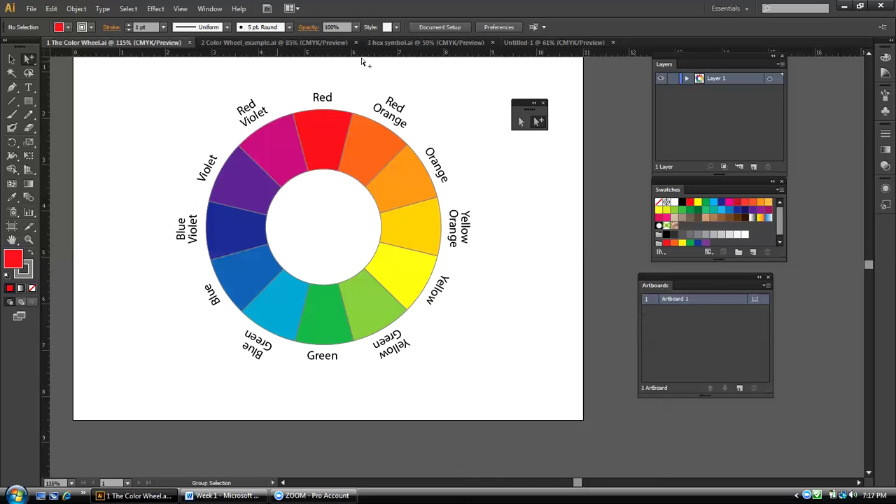
left_click(560, 42)
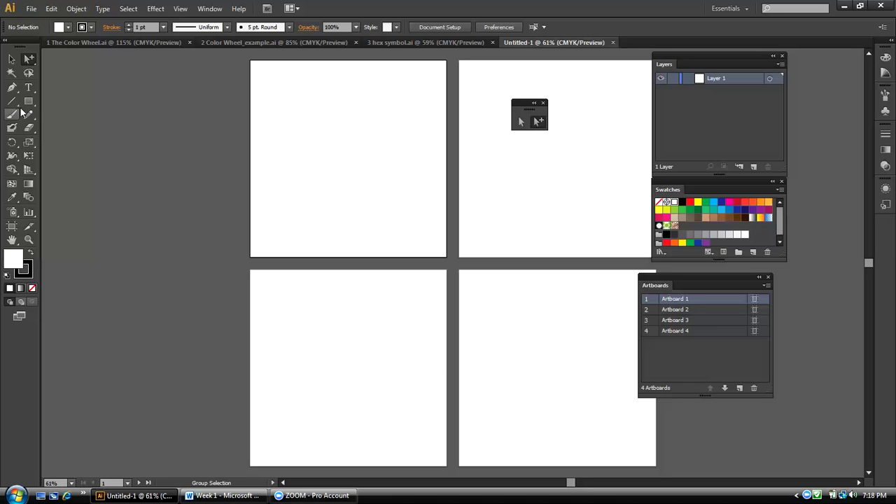
left_click(32, 9)
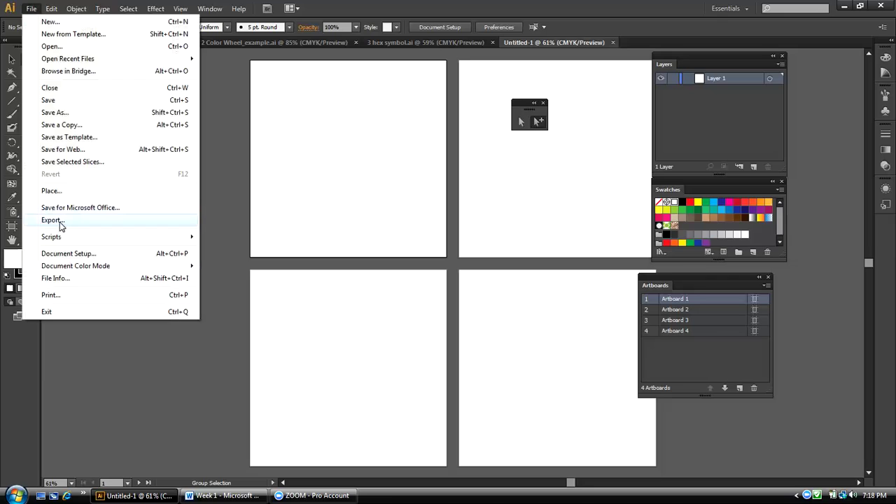
left_click(233, 128)
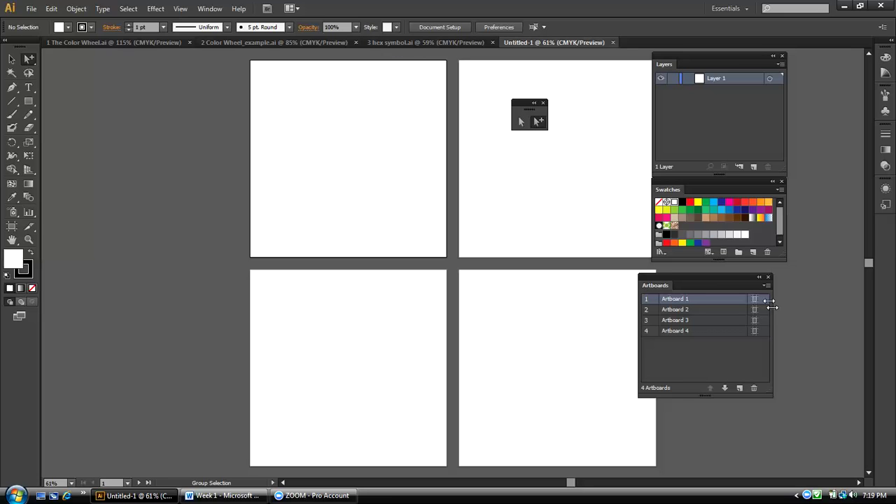
Collapse the Artboards panel to an icon, and lengthen the Swatches panel and detach it from the Layers panel
left_click_drag(740, 280, 766, 279)
left_click(781, 277)
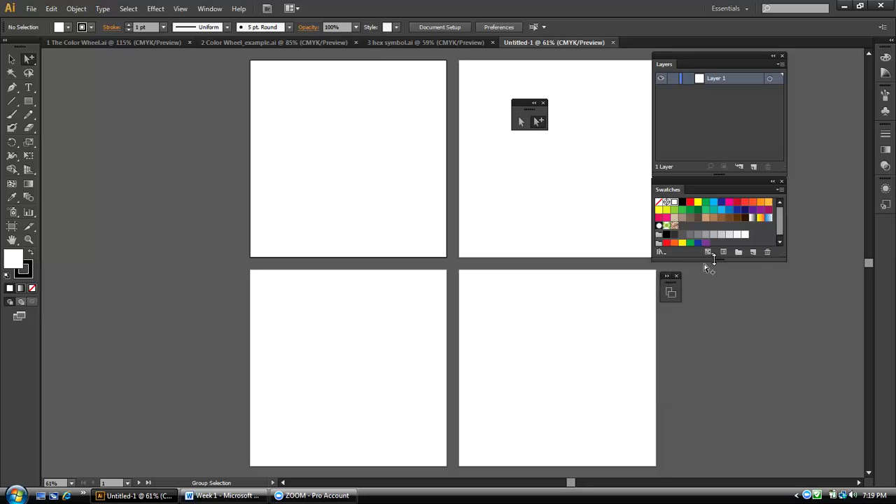
left_click_drag(714, 261, 717, 317)
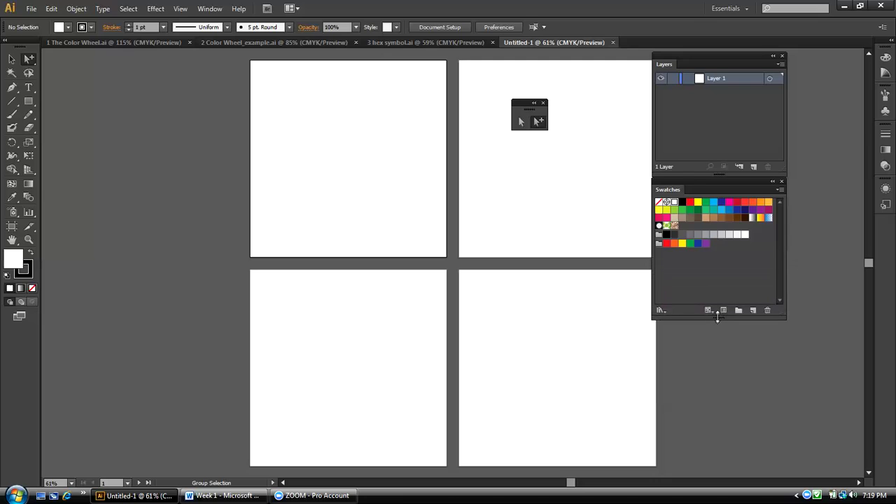
left_click_drag(679, 187, 686, 196)
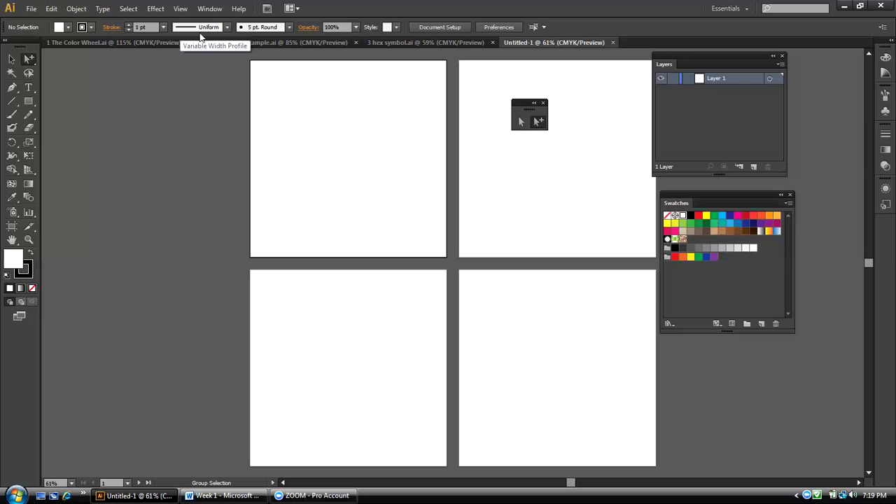
Bring up the 1 The Color Wheel.ai document and shift the Swatches panel slightly
left_click(247, 42)
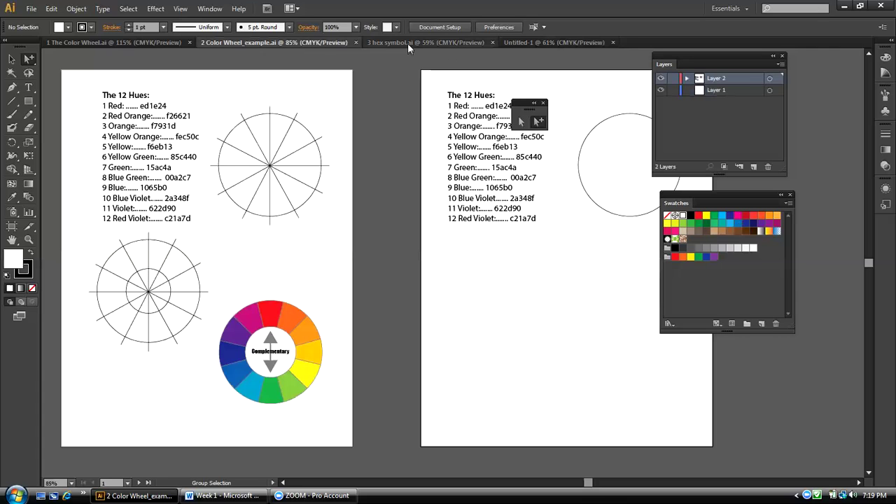
left_click(93, 43)
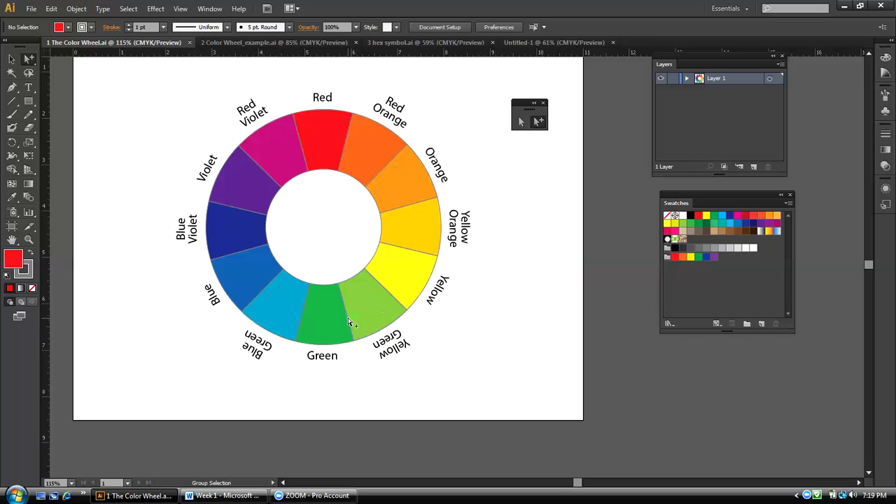
left_click(508, 43)
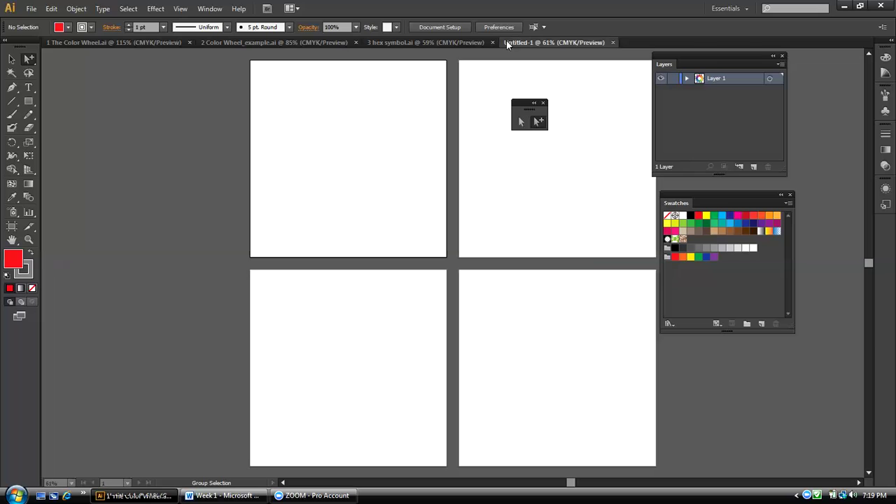
left_click(68, 44)
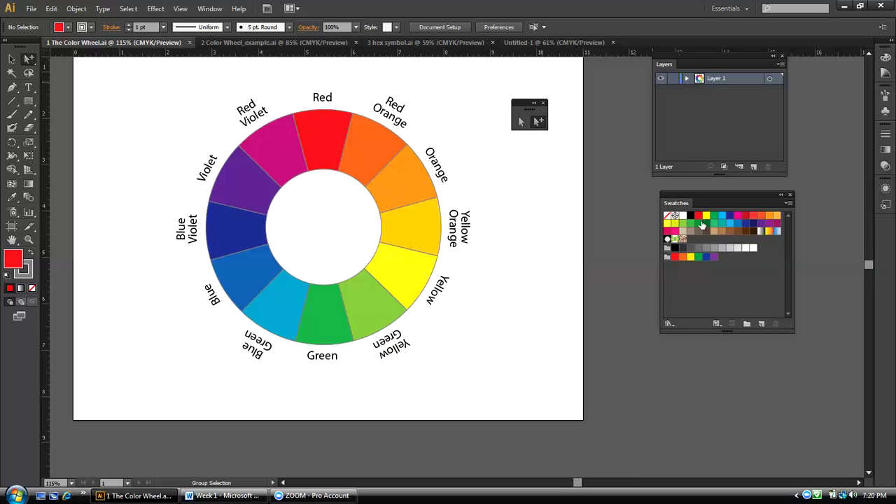
left_click_drag(696, 199, 678, 198)
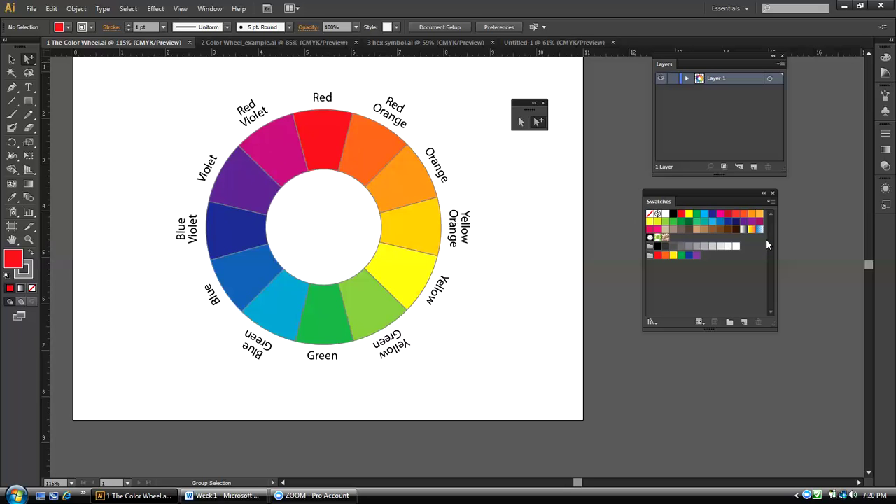
Select all unused swatches in the color wheel document and delete them
left_click(770, 202)
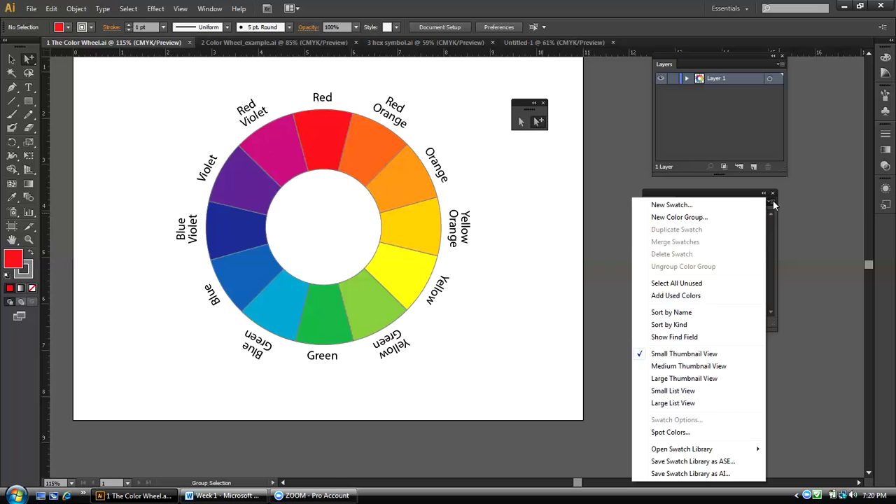
left_click(731, 284)
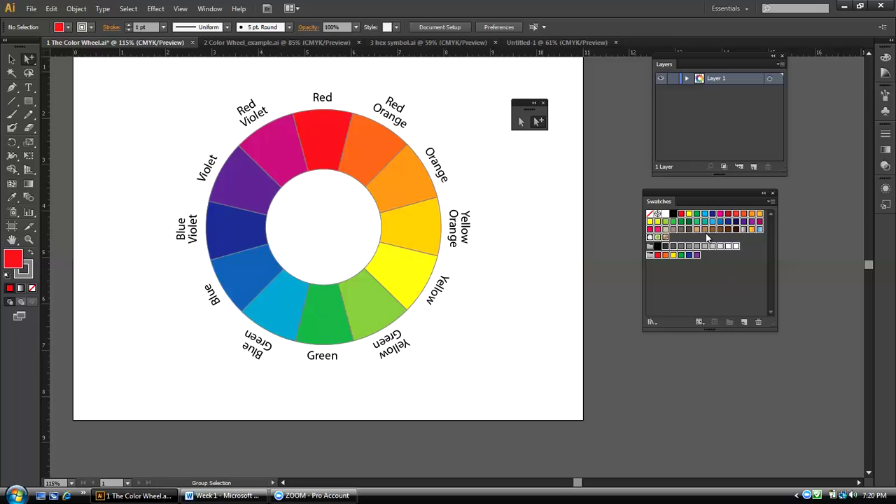
left_click(760, 323)
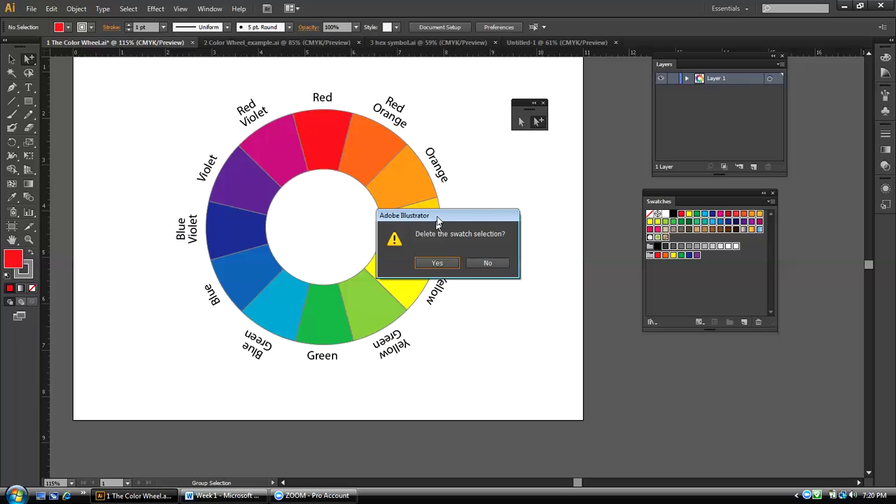
left_click_drag(436, 218, 494, 208)
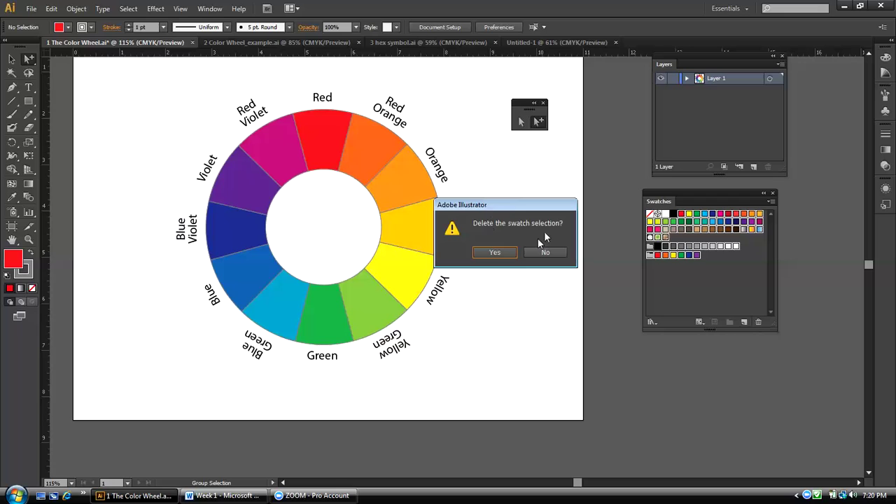
left_click(495, 254)
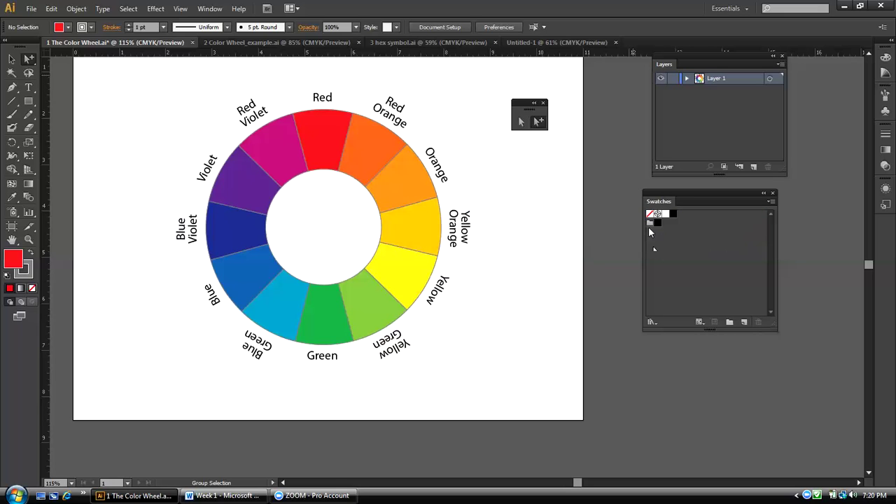
Delete the remaining color group with its black swatch from the swatches
left_click(650, 224)
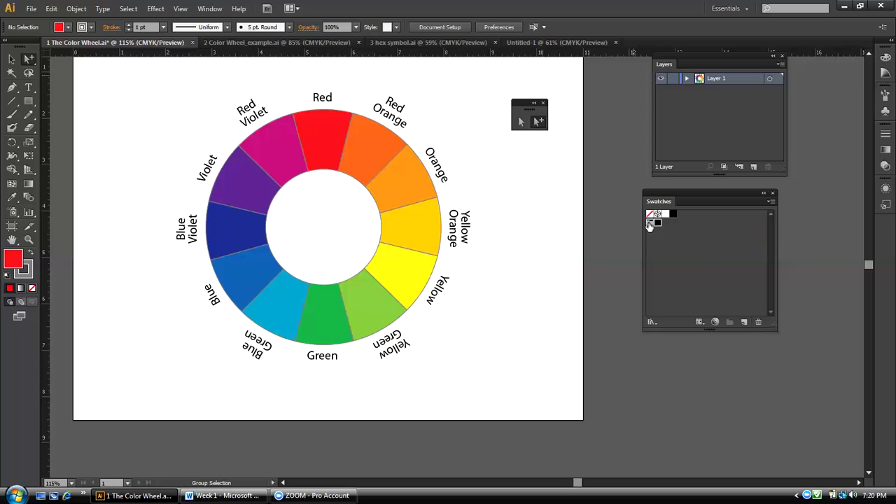
left_click(756, 322)
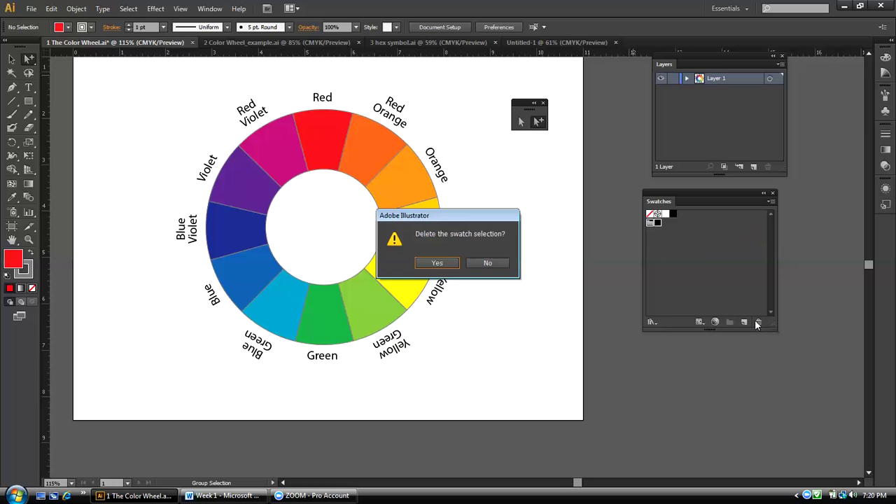
left_click(437, 262)
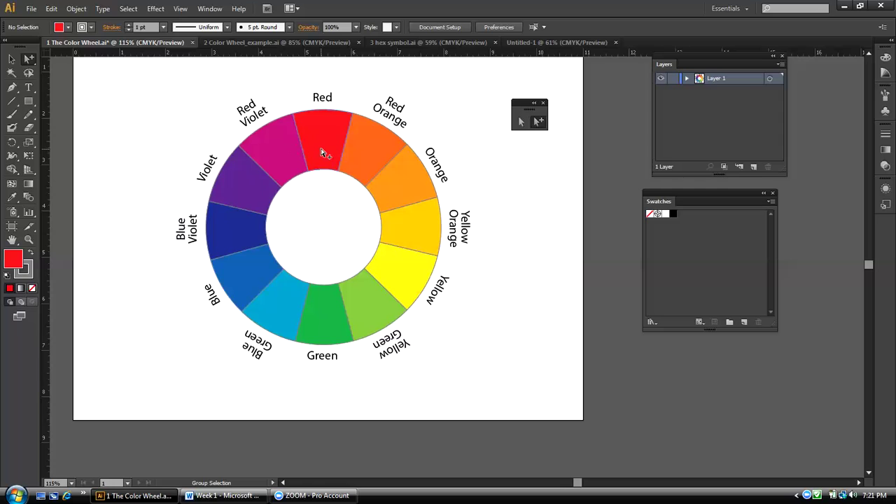
Move the Swatches panel closer to the color wheel and add the Red wedge's fill color as a new swatch
left_click_drag(672, 198, 565, 184)
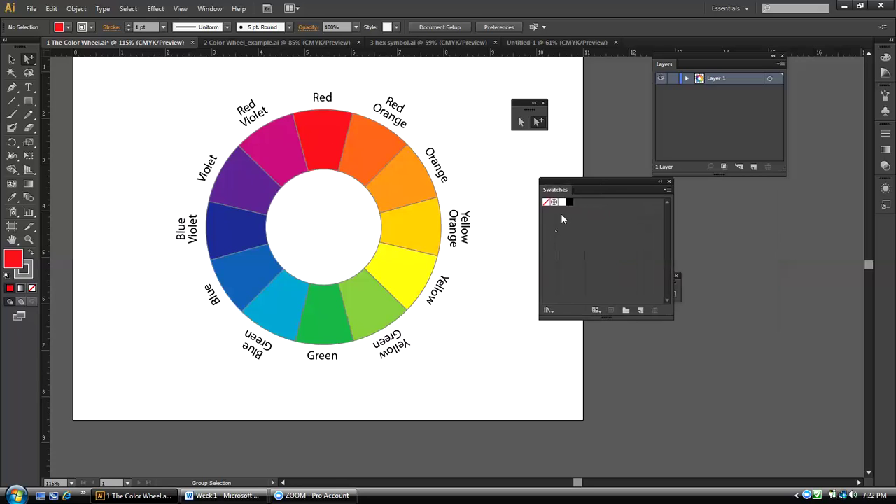
left_click(316, 152)
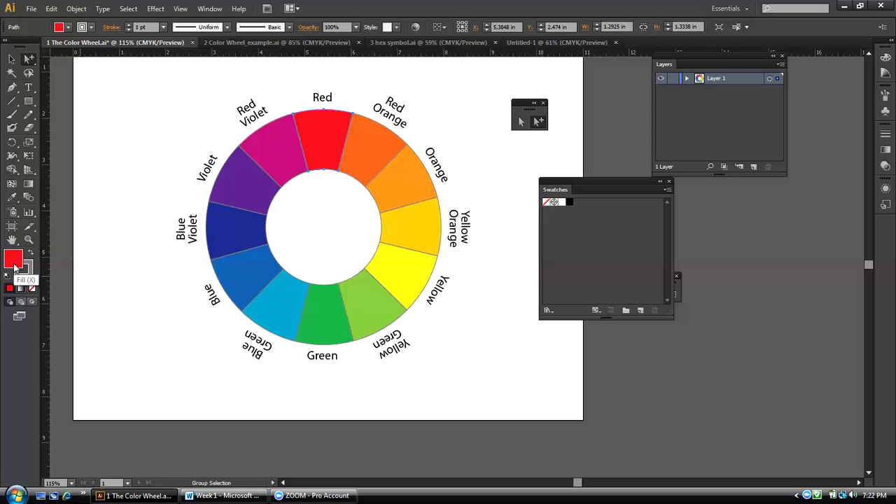
left_click(307, 85)
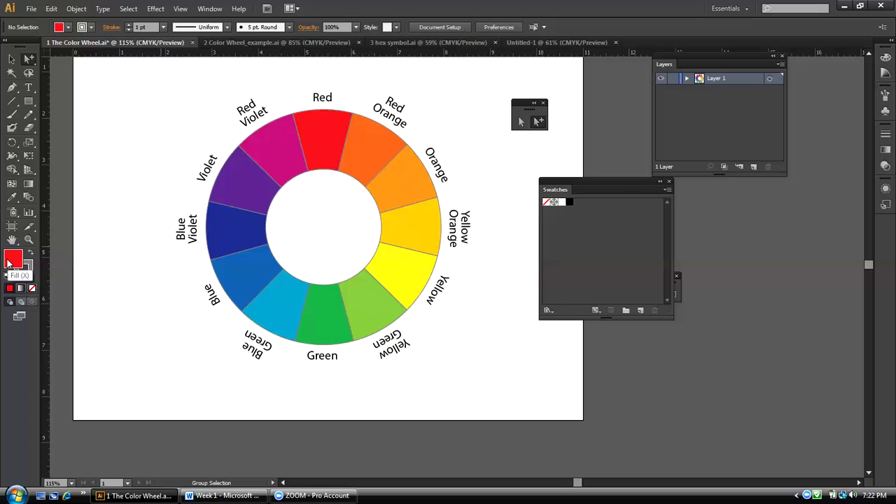
left_click_drag(9, 261, 571, 260)
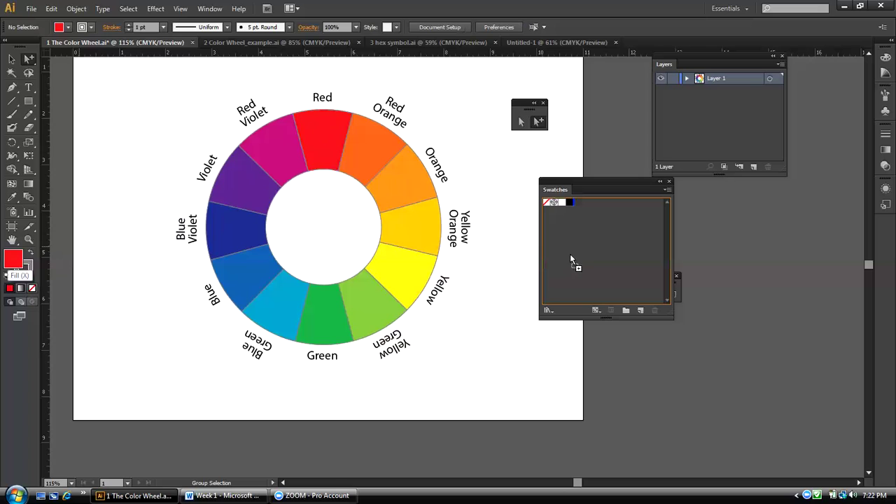
left_click_drag(585, 203, 584, 203)
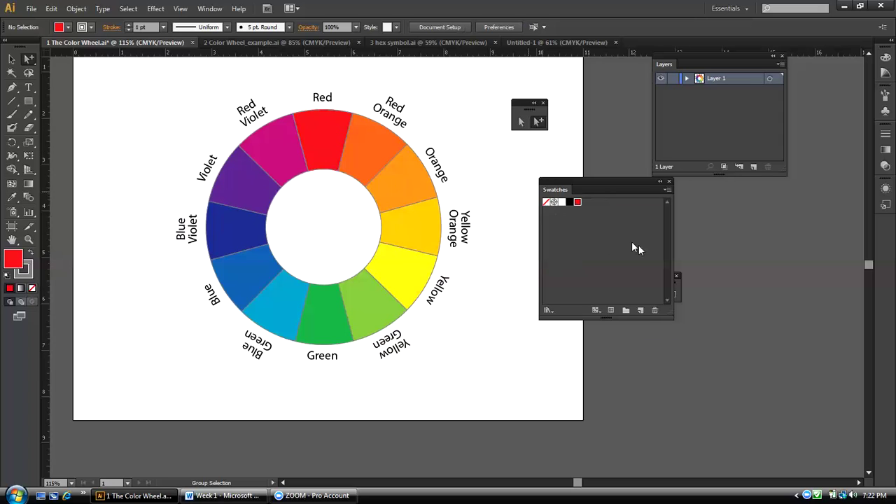
left_click(603, 233)
Add the fill colors of the Red Orange, Orange and Yellow Orange wedges as new swatches
left_click(367, 154)
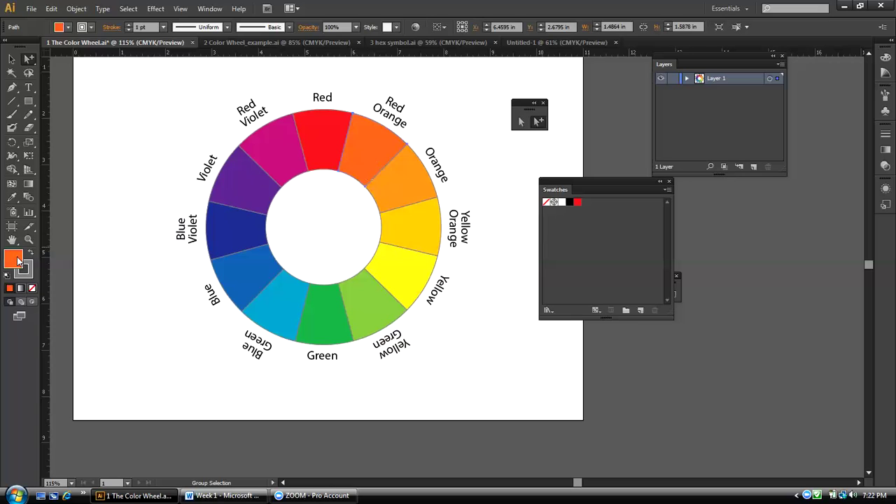
left_click_drag(20, 261, 573, 246)
left_click_drag(594, 202, 595, 202)
left_click(389, 185)
left_click_drag(28, 251, 622, 248)
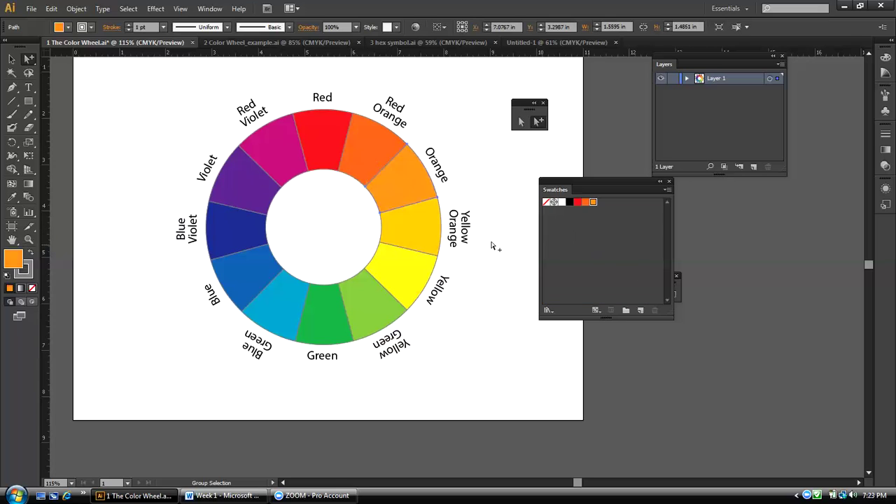
left_click(409, 231)
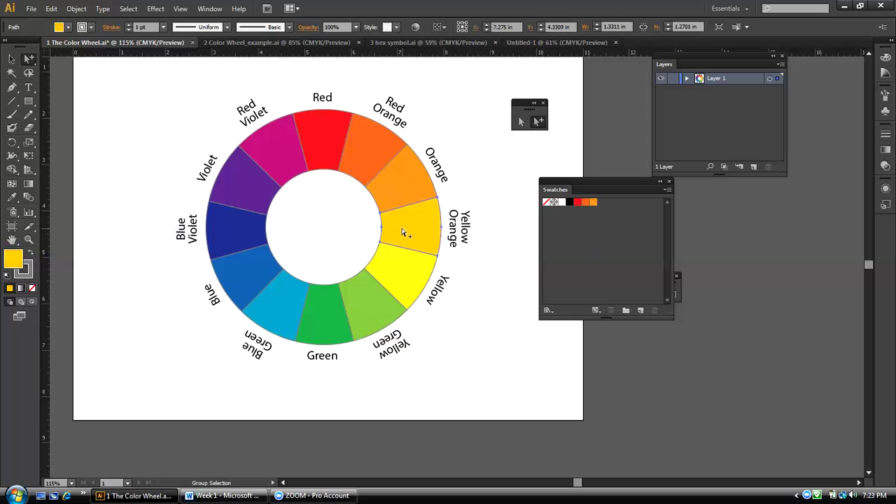
left_click_drag(10, 259, 639, 250)
Add the fill colors of the Yellow, Yellow Green and Green wedges as new swatches
left_click(386, 266)
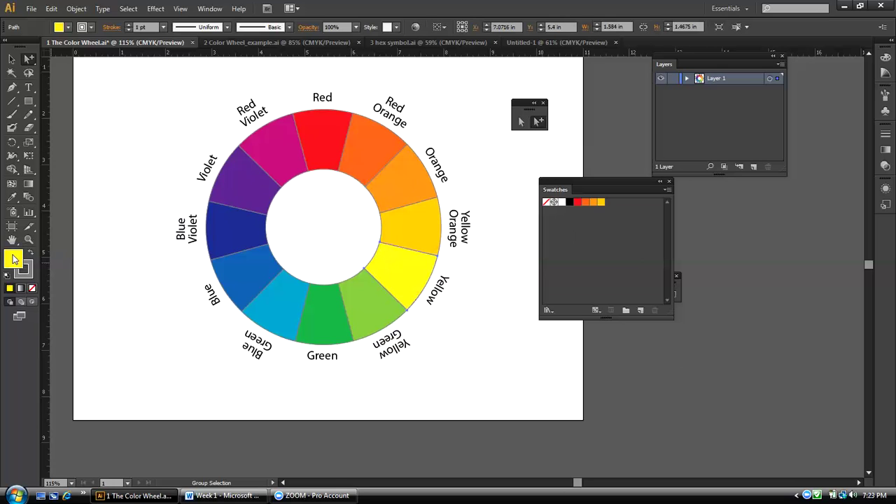
left_click_drag(14, 260, 623, 256)
left_click(376, 294)
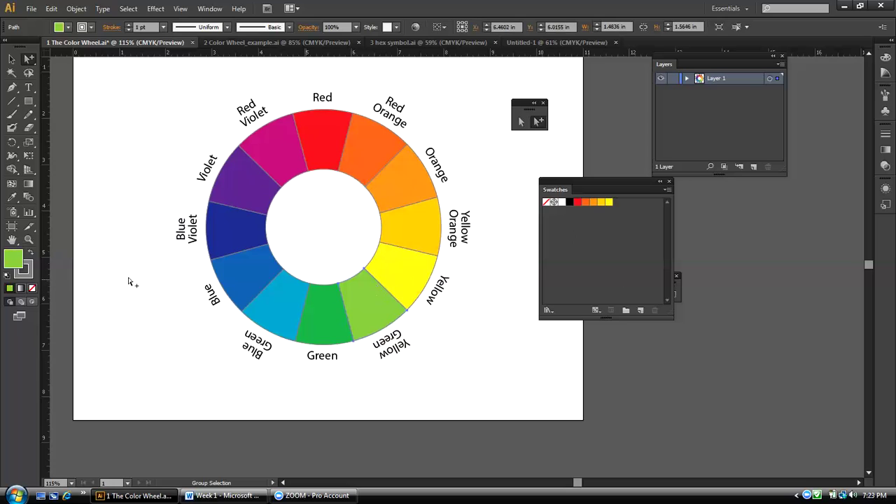
left_click_drag(15, 262, 592, 254)
left_click(325, 317)
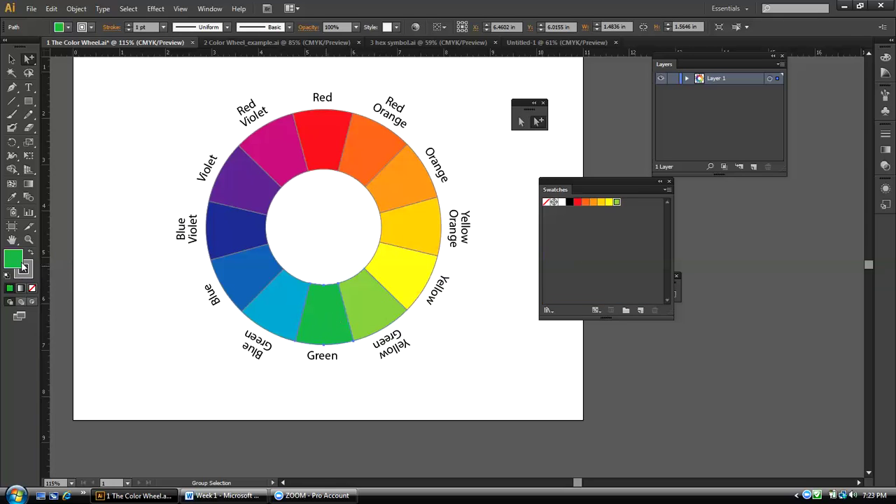
left_click_drag(10, 262, 583, 260)
Add the fill colors of the Blue Green, Blue and Blue Violet wedges as new swatches
left_click(262, 299)
left_click_drag(19, 265, 571, 261)
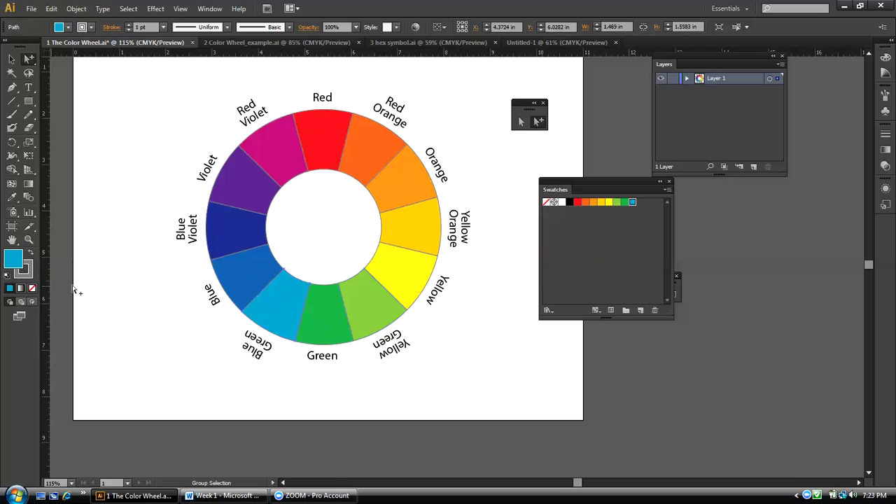
left_click(265, 277)
left_click_drag(18, 265, 640, 263)
left_click(232, 238)
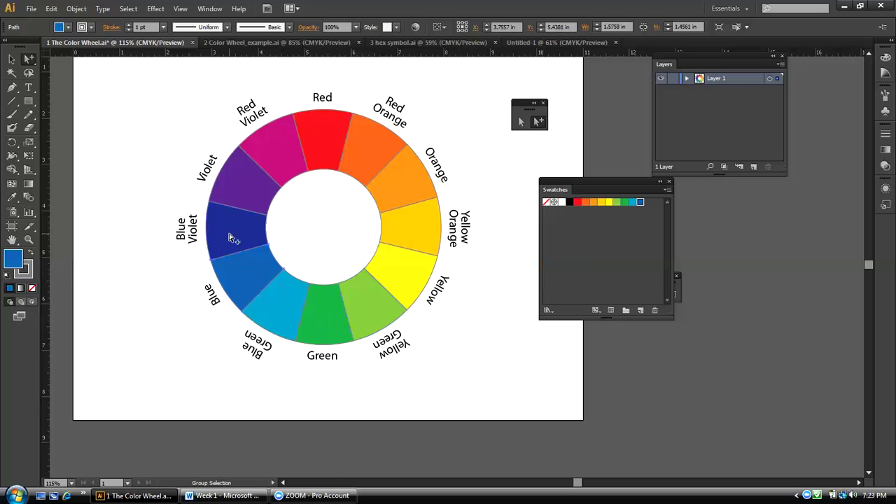
left_click_drag(20, 261, 572, 265)
Add the fill colors of the Violet and Red Violet wedges as new swatches
left_click(245, 202)
left_click_drag(17, 259, 612, 236)
left_click(274, 160)
left_click_drag(17, 260, 558, 238)
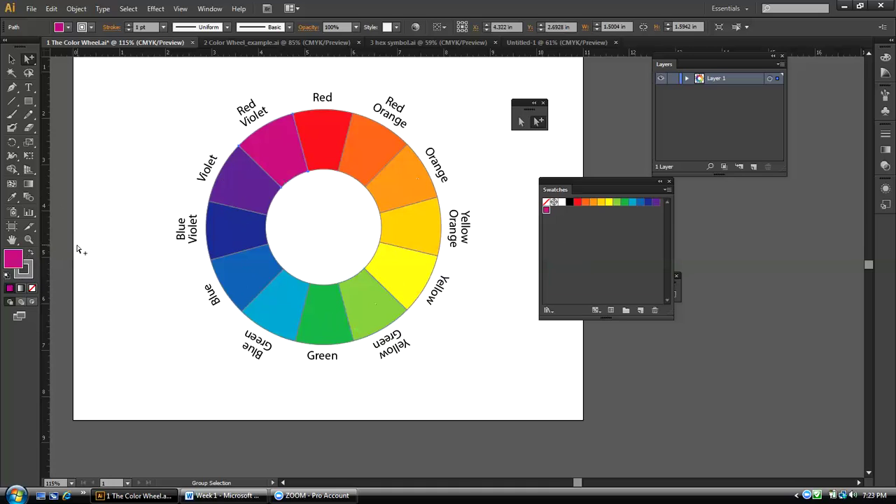
Deselect the wedge, add the gray stroke color as a swatch, and move the Swatches panel nearer the wheel
left_click(46, 271)
left_click(30, 275)
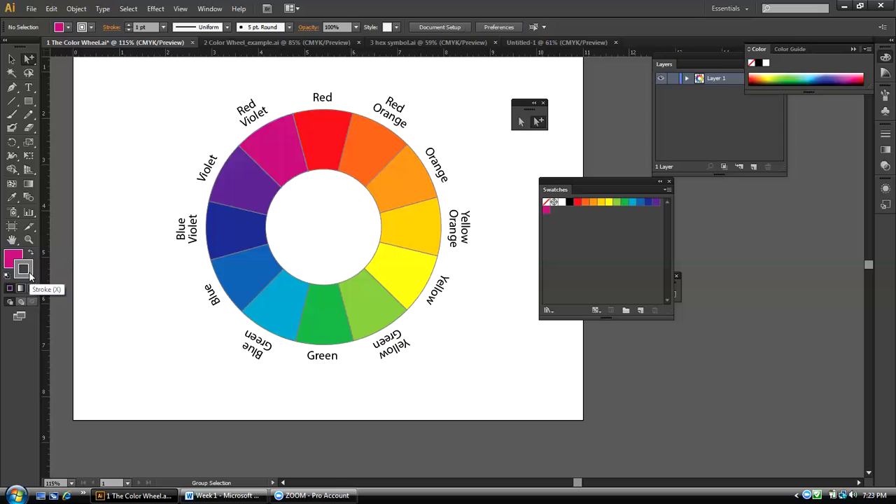
left_click_drag(29, 275, 591, 273)
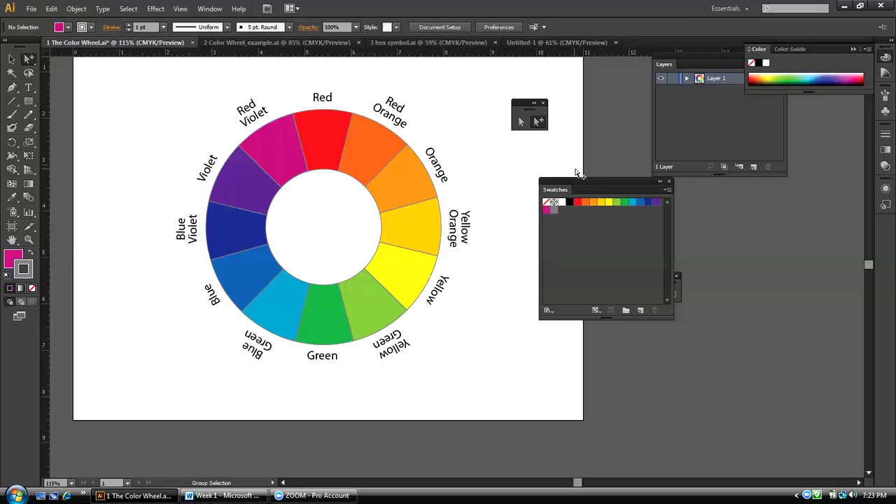
left_click_drag(573, 179, 537, 170)
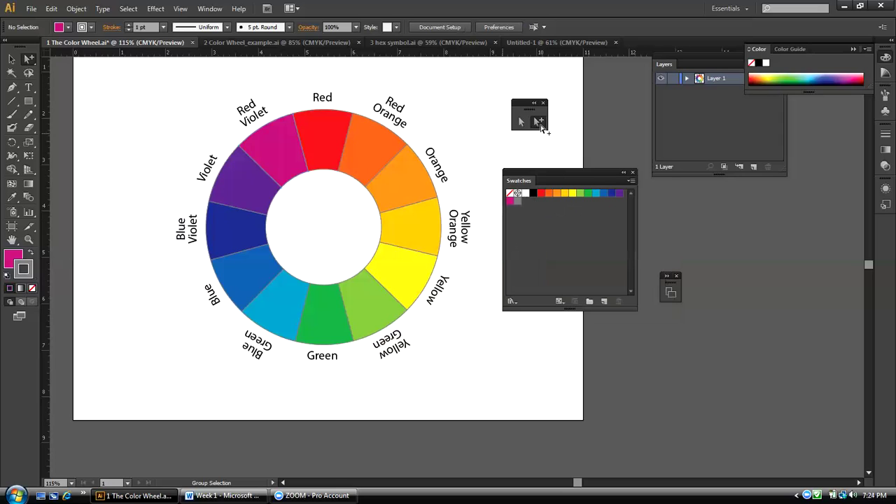
Bring up Untitled-1 and create another new document with the current settings to check its swatches
left_click(530, 43)
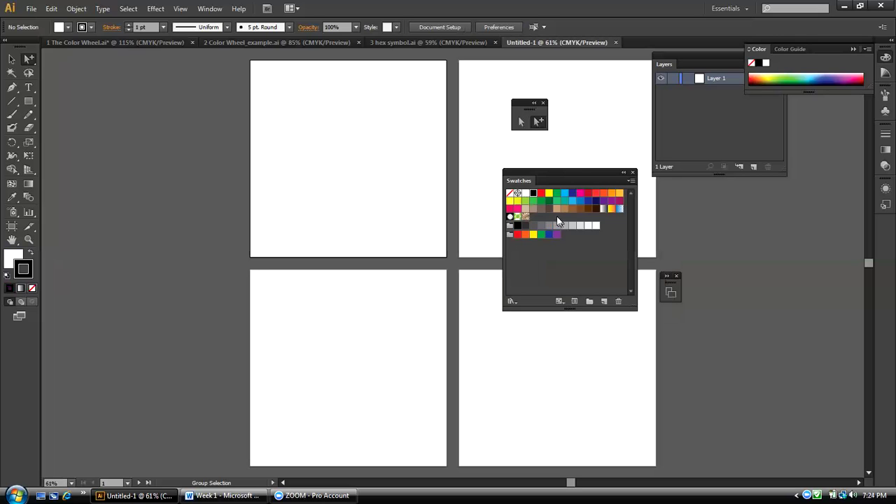
left_click(32, 9)
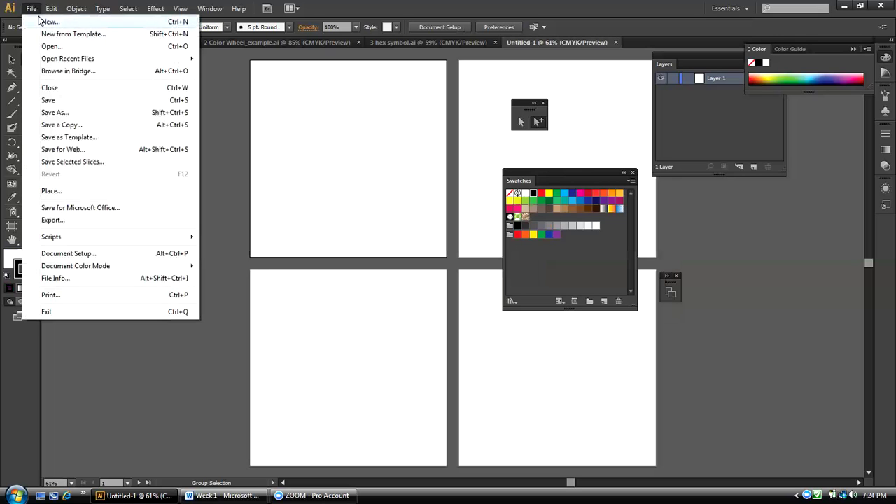
left_click(49, 22)
left_click(459, 366)
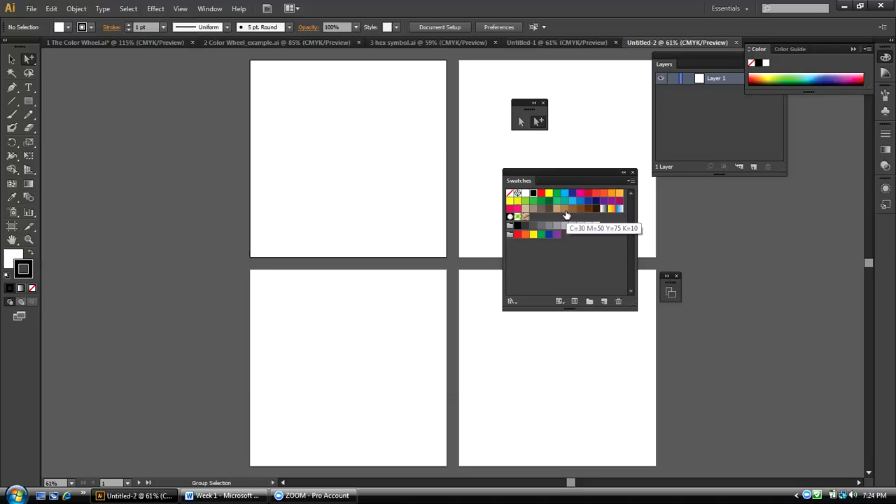
Close both untitled documents and shift the Swatches panel slightly beside the color wheel
left_click(735, 42)
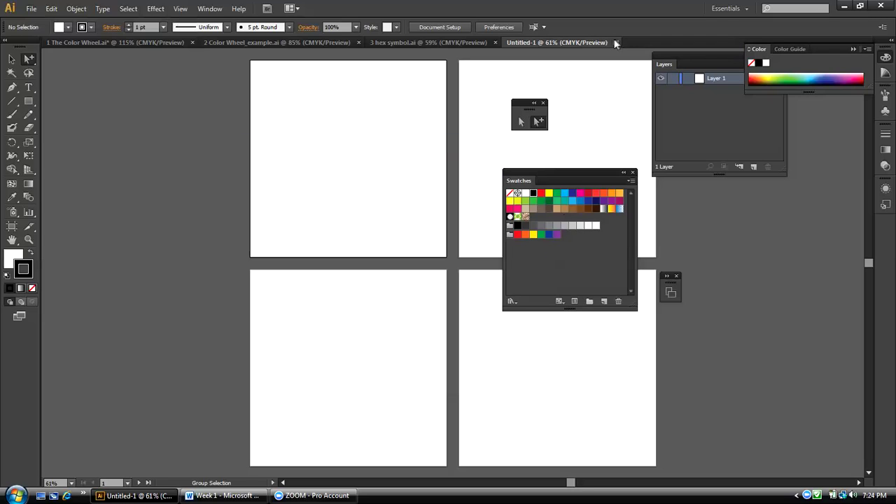
left_click(614, 40)
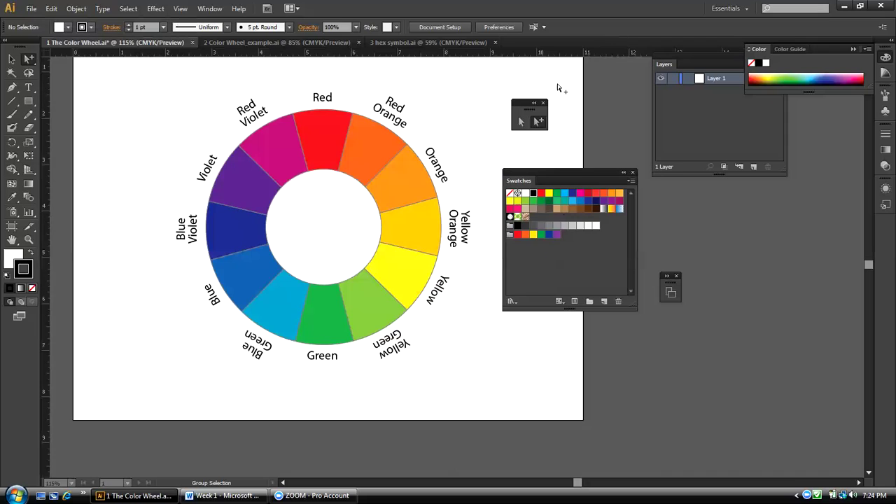
left_click_drag(525, 180, 529, 175)
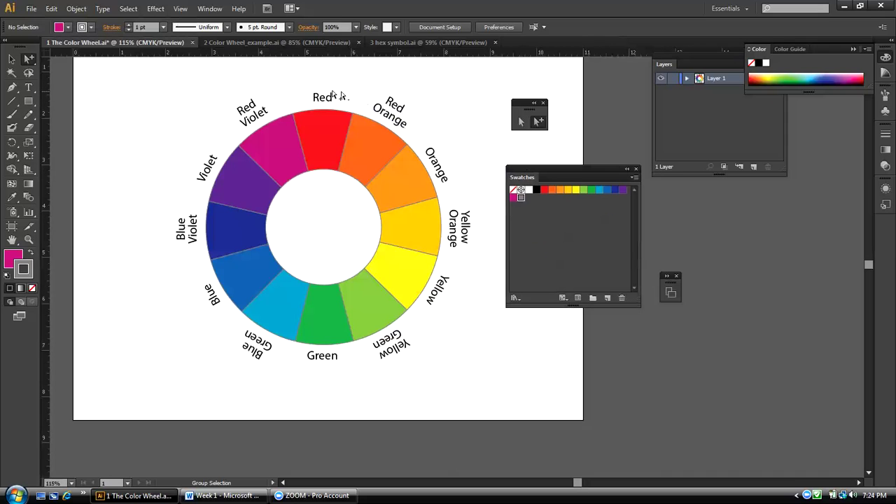
Compare the swatches of 2 Color Wheel_example.ai with those of 1 The Color Wheel.ai
left_click(217, 43)
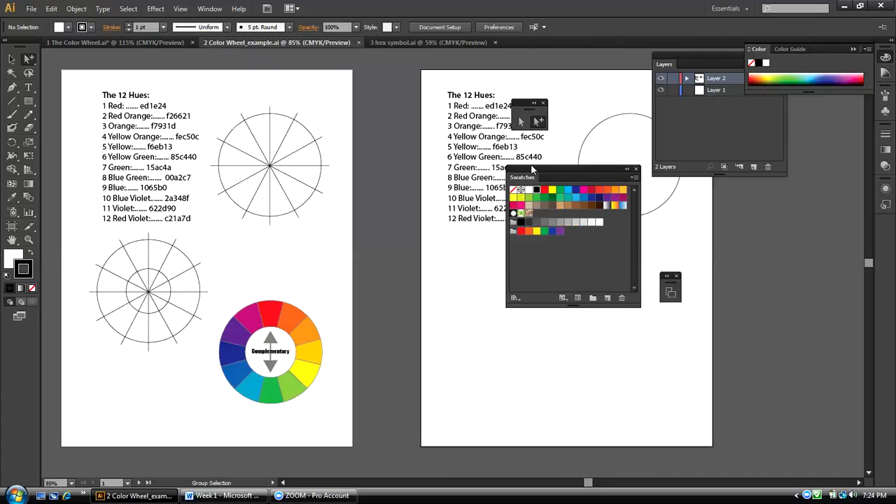
left_click_drag(527, 180, 499, 262)
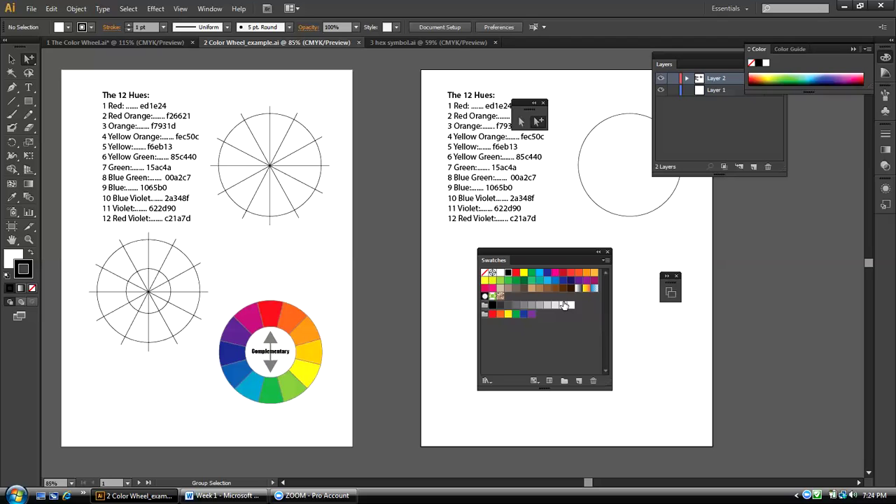
left_click(104, 43)
left_click_drag(514, 253, 550, 177)
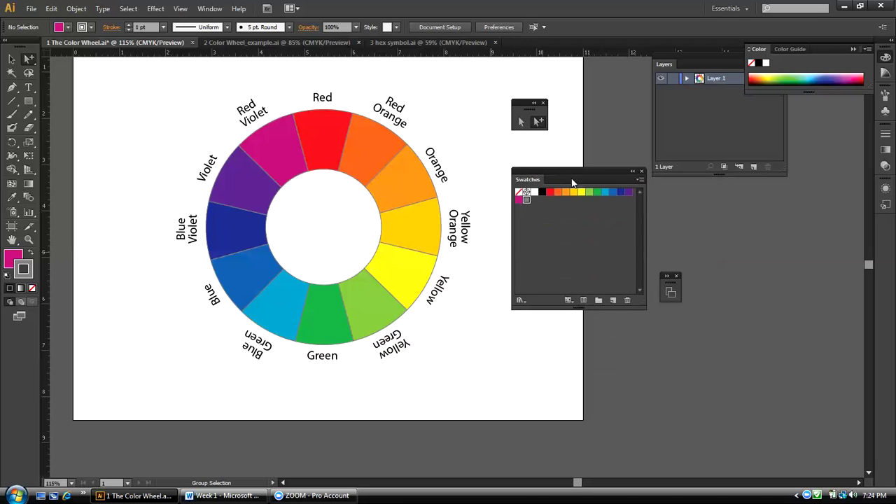
Select all unused swatches in the 2 Color Wheel_example.ai document and delete them
left_click(225, 45)
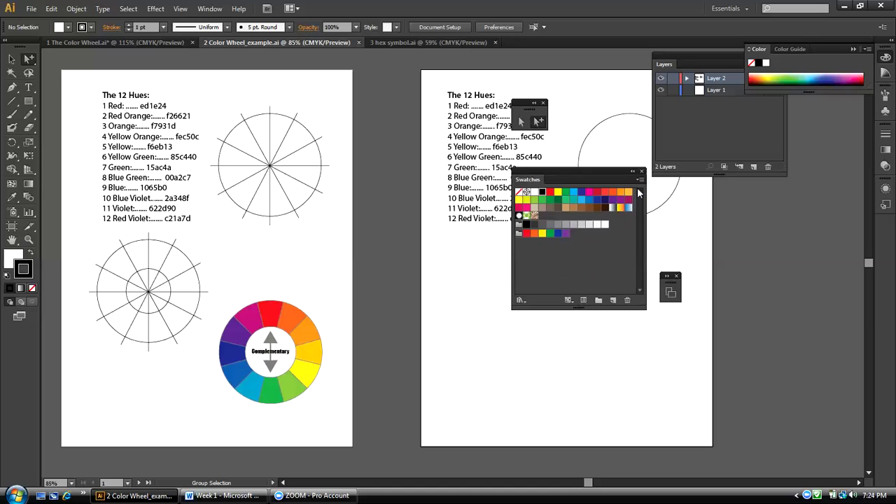
left_click(640, 181)
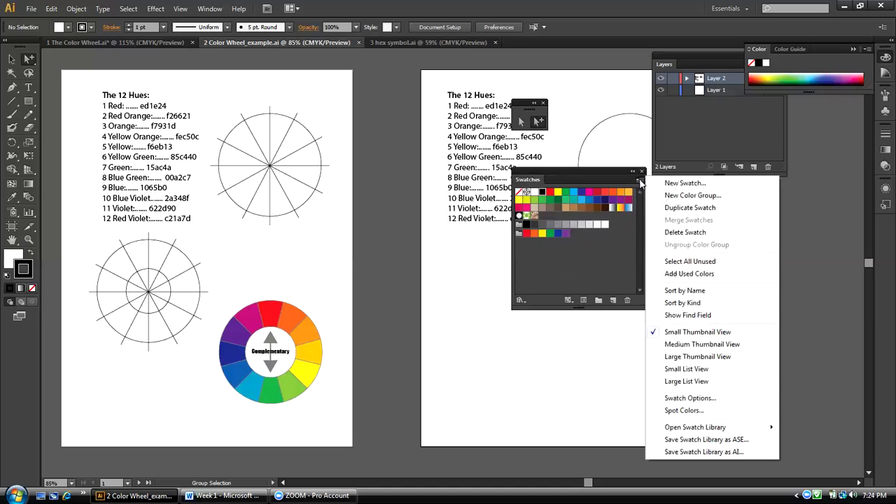
left_click(690, 262)
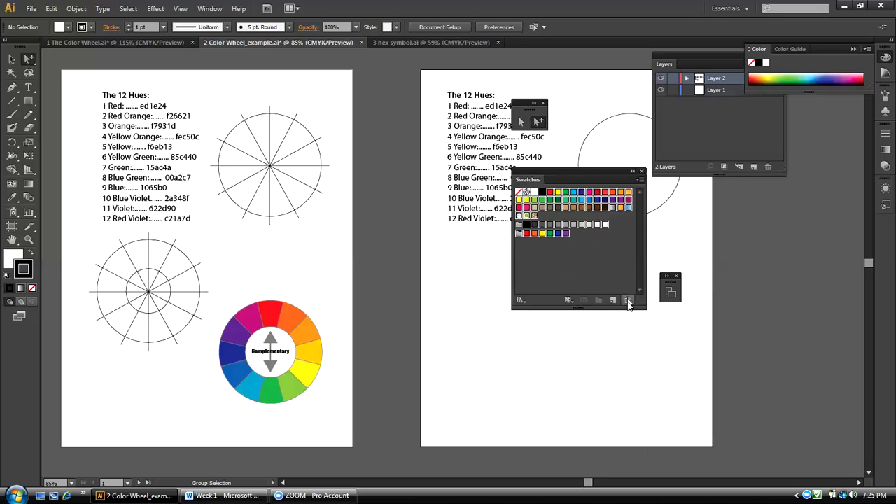
left_click(627, 301)
left_click(435, 266)
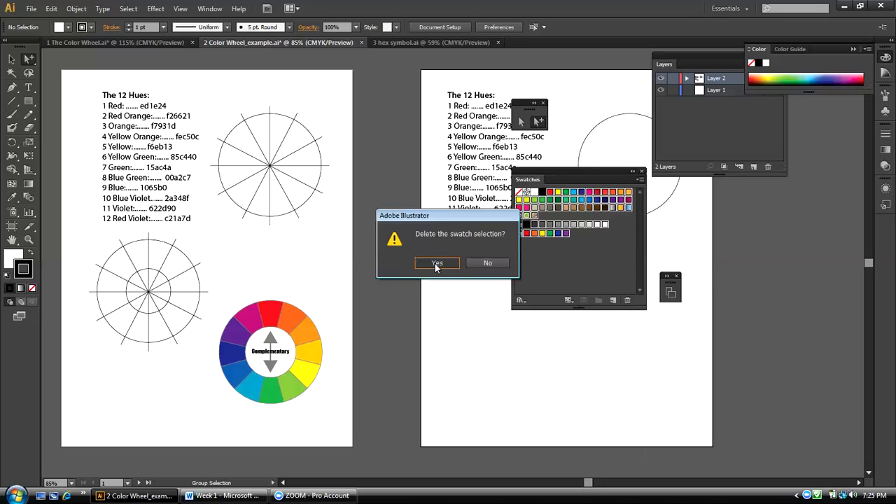
Delete the remaining color group with its black swatch from the example document
left_click(519, 201)
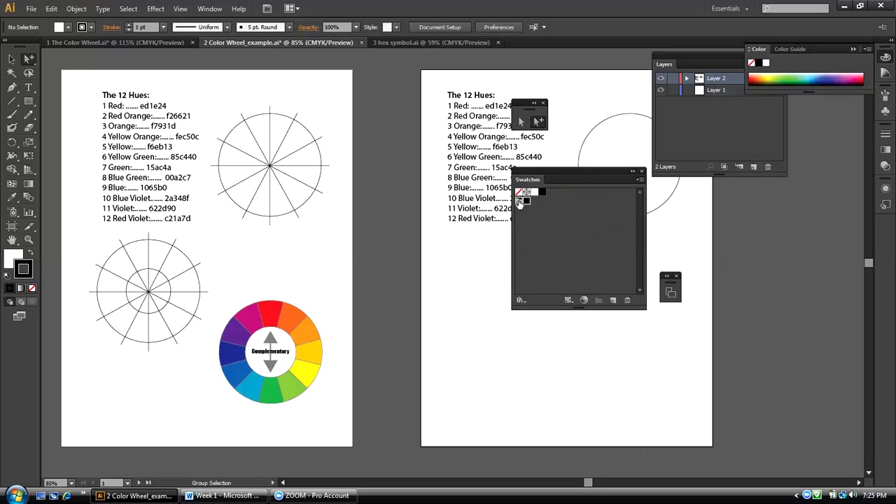
left_click(627, 301)
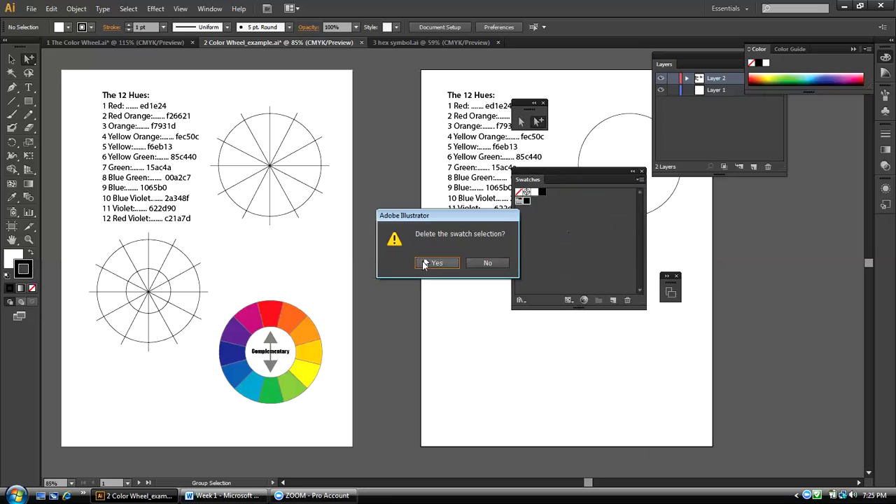
left_click(425, 265)
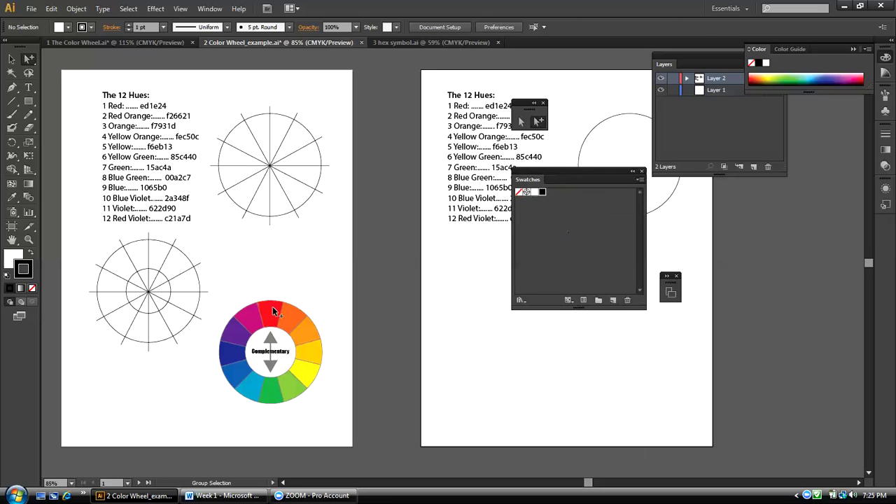
Add the red, red orange and orange fills of the small Complementary color wheel as new swatches
left_click(94, 289)
left_click_drag(14, 259, 566, 238)
left_click(287, 319)
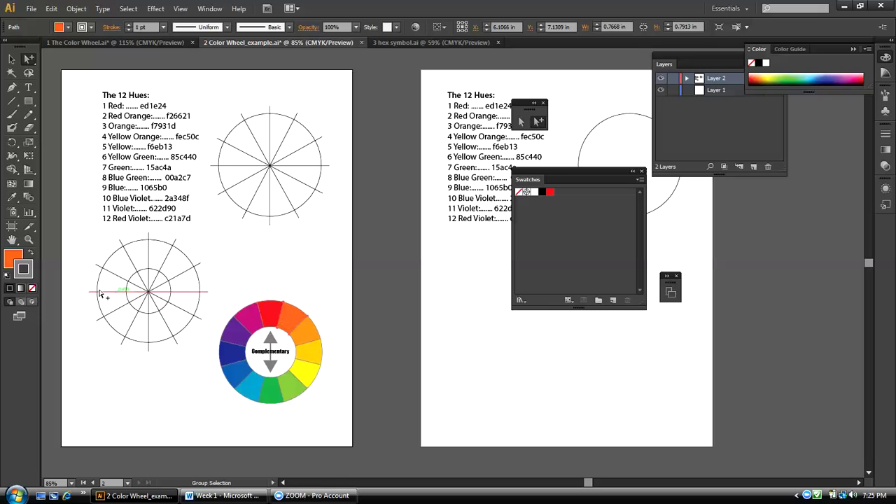
left_click_drag(12, 259, 539, 242)
left_click(302, 330)
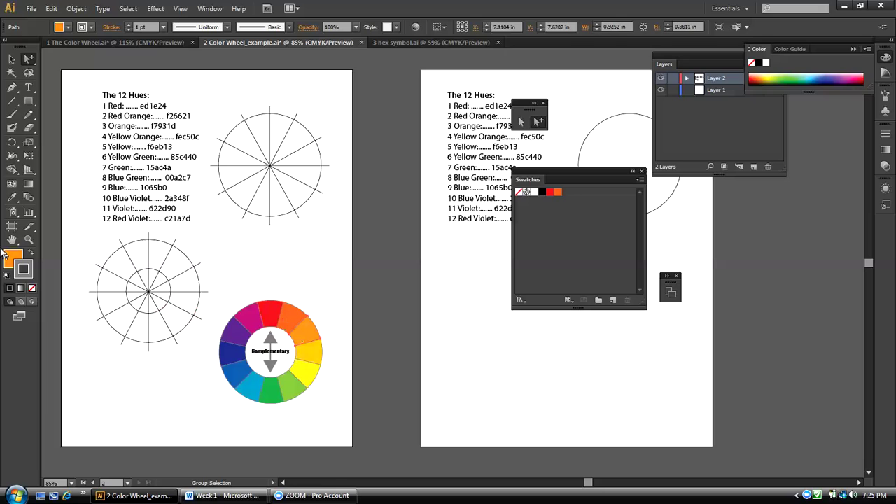
left_click_drag(12, 259, 518, 270)
Move the floating selection tools and the Swatches panel clear of the second artboard's hue list, and deselect the wedge
left_click_drag(526, 103, 488, 348)
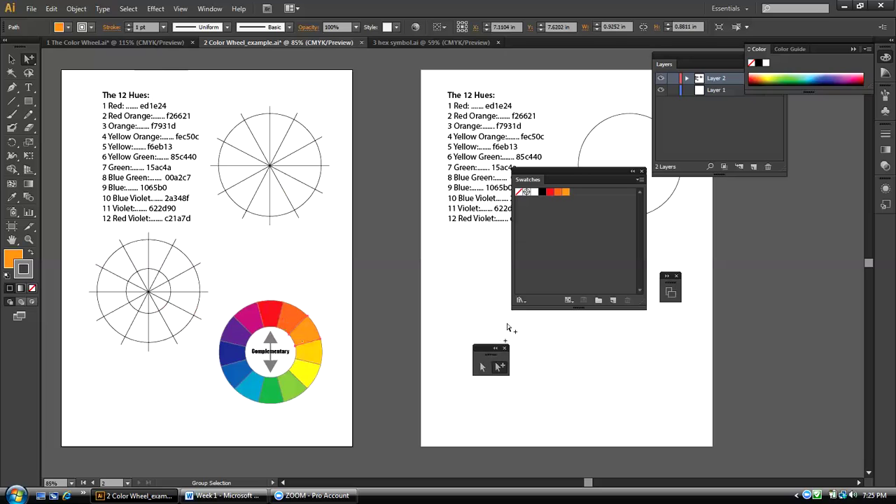
left_click_drag(548, 170, 582, 291)
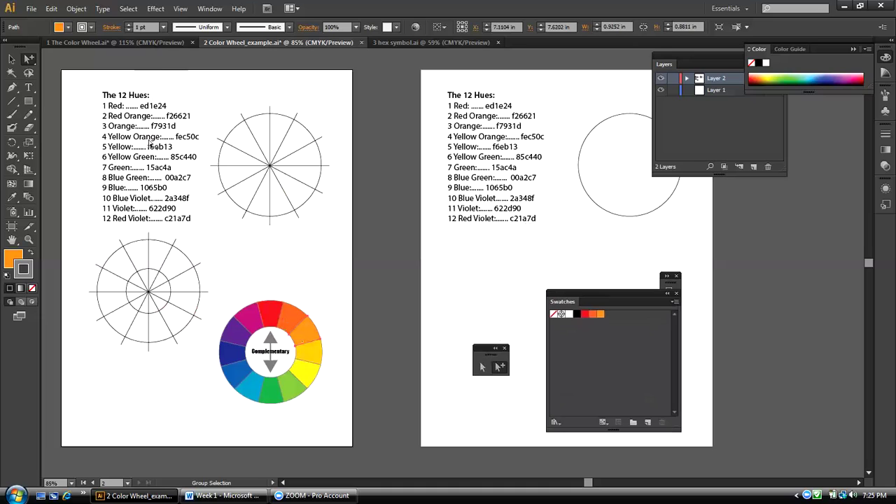
left_click(186, 91)
Examine the orange fill's hex code in the Color Picker against the hue list, and close it without changing the color
double_click(12, 260)
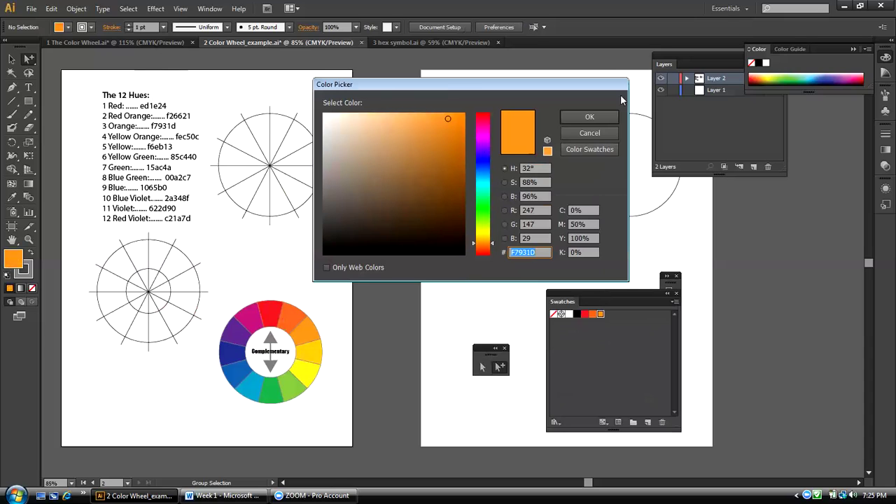
left_click(607, 133)
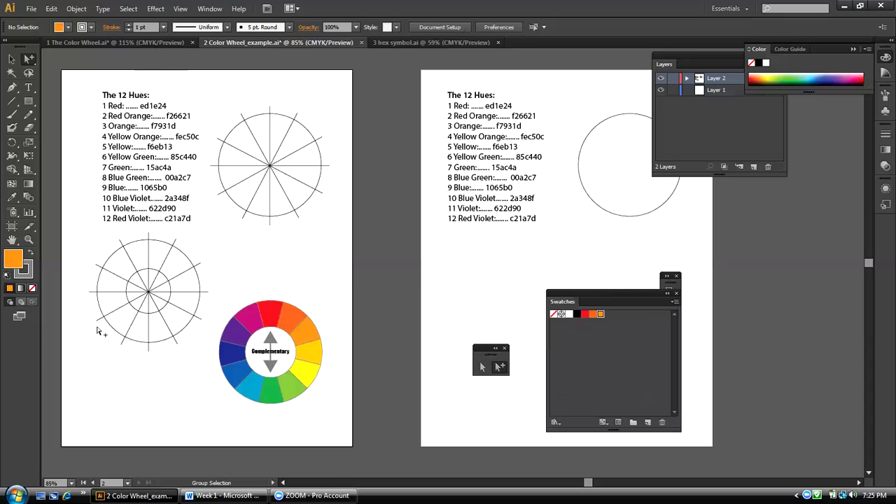
double_click(12, 261)
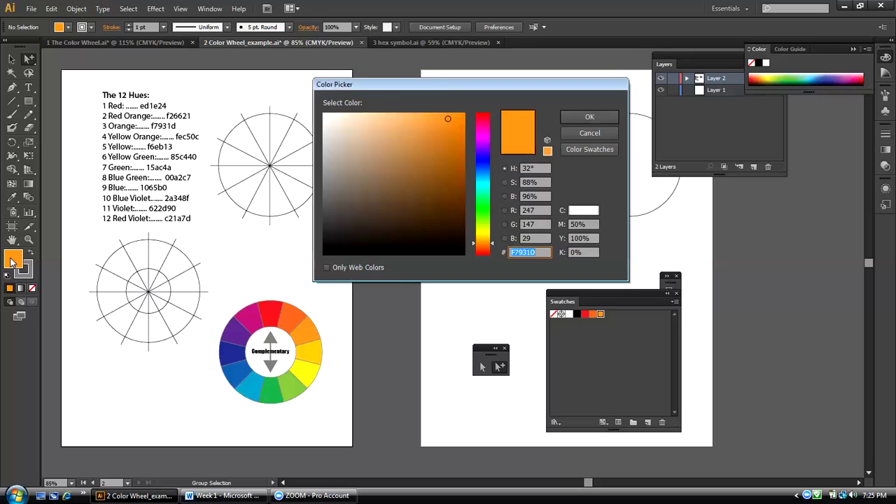
left_click_drag(402, 85, 423, 92)
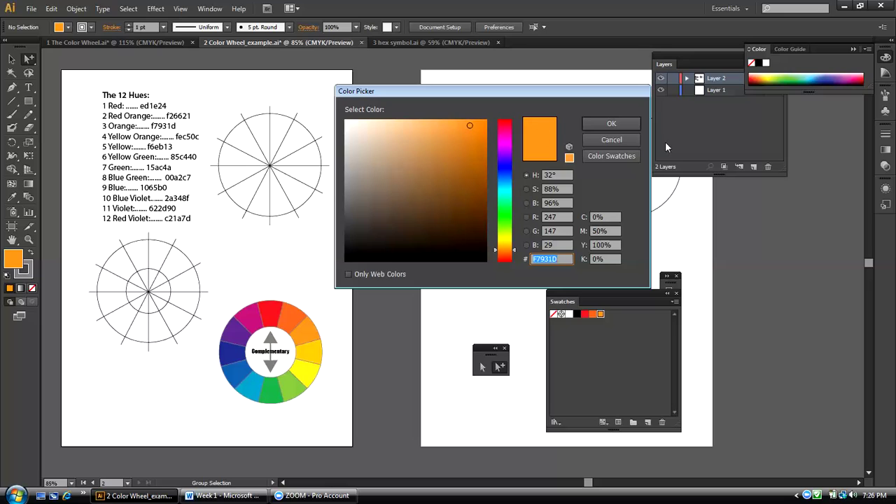
left_click(611, 139)
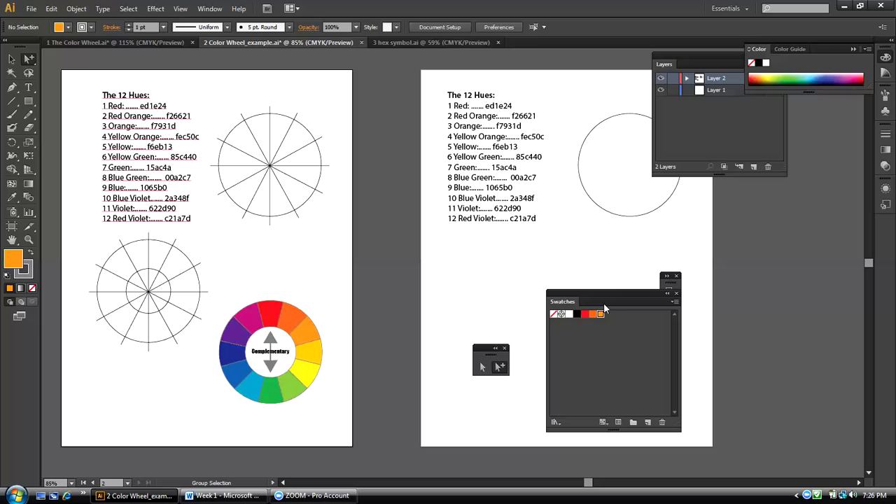
Move the Swatches and Layers panels off the second artboard so its hue list and circle are uncovered
left_click_drag(597, 294, 840, 233)
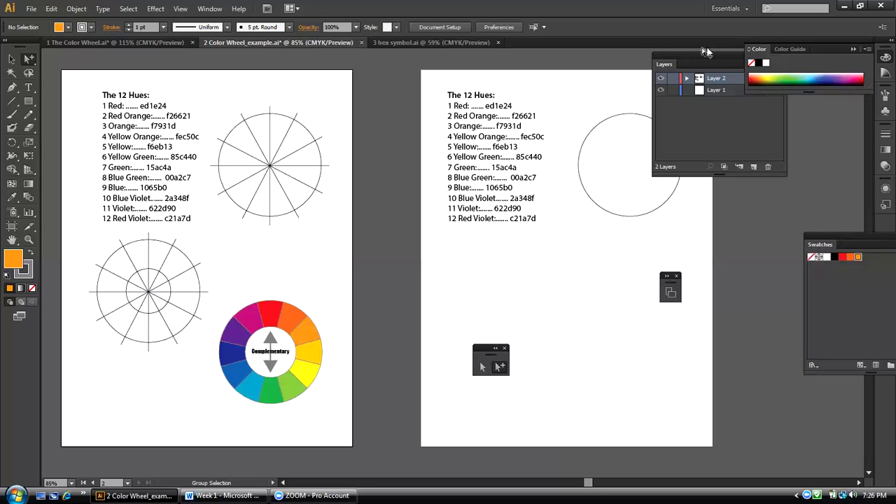
left_click_drag(698, 56, 766, 108)
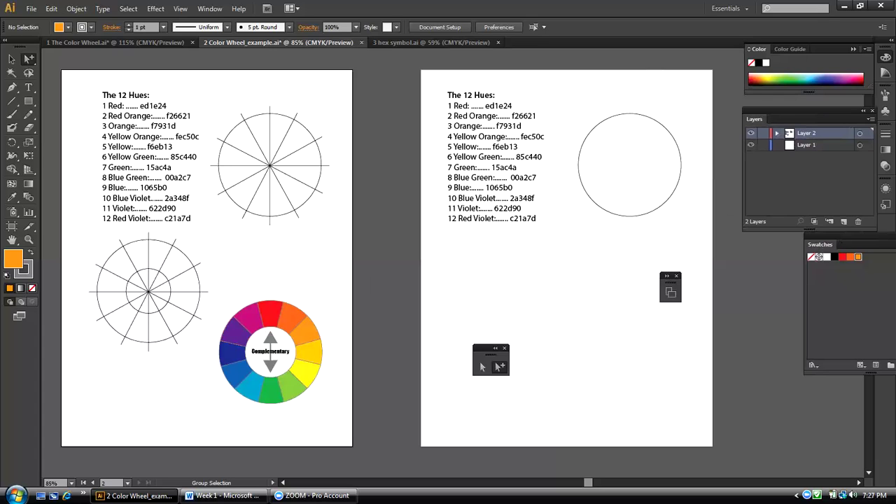
left_click_drag(589, 483, 592, 488)
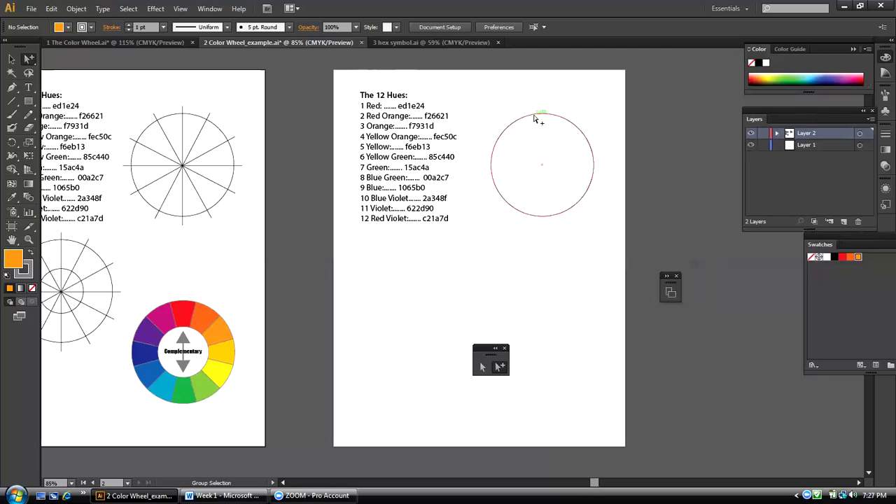
Move the second artboard's circle down below the hue list and place the floating selection tools beside the artboard
left_click_drag(533, 117, 475, 304)
left_click_drag(479, 345, 644, 173)
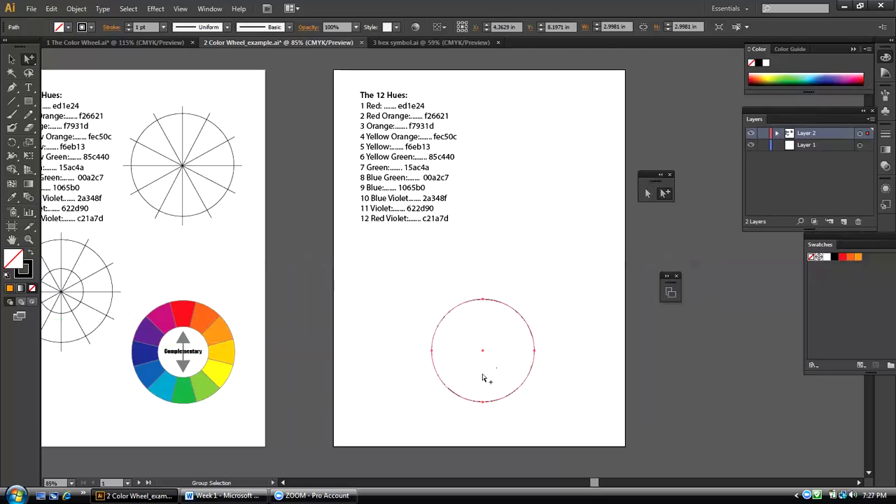
left_click(486, 334)
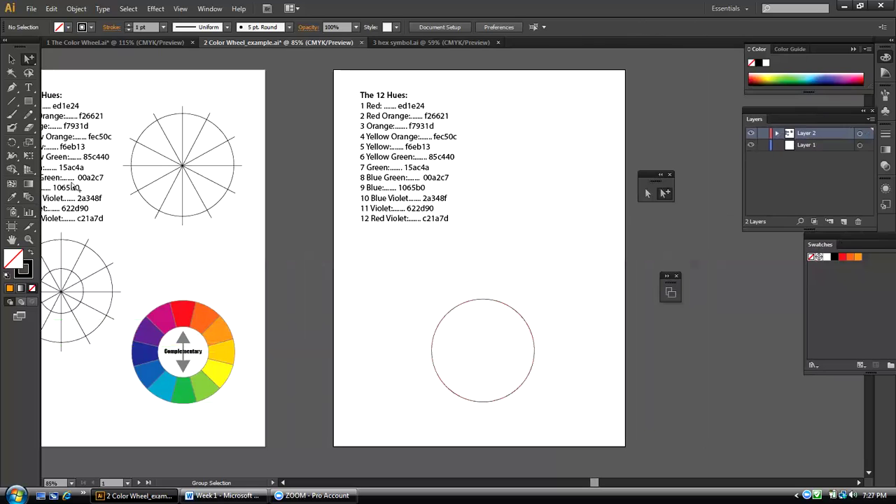
Draw a new circle about 3.09 in across beside the hue list on the second artboard, and delete the older circle below it
left_click(34, 99)
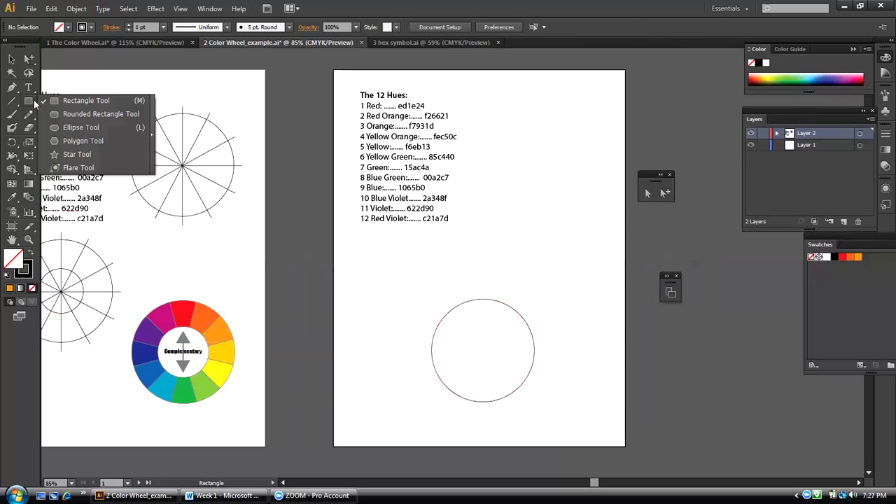
left_click_drag(34, 100, 53, 125)
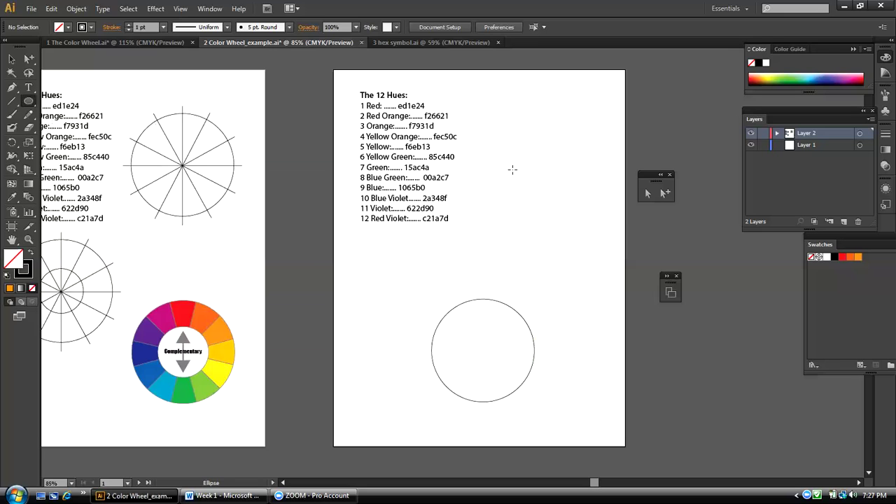
left_click_drag(512, 170, 616, 274)
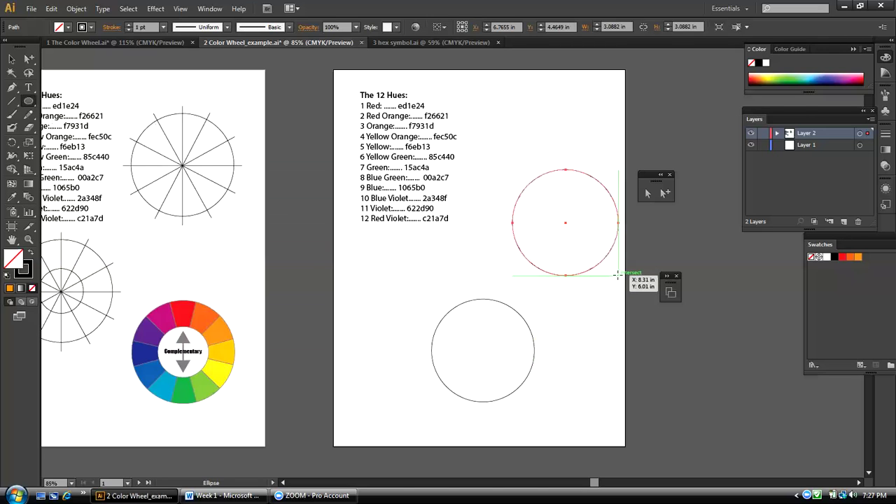
left_click(11, 58)
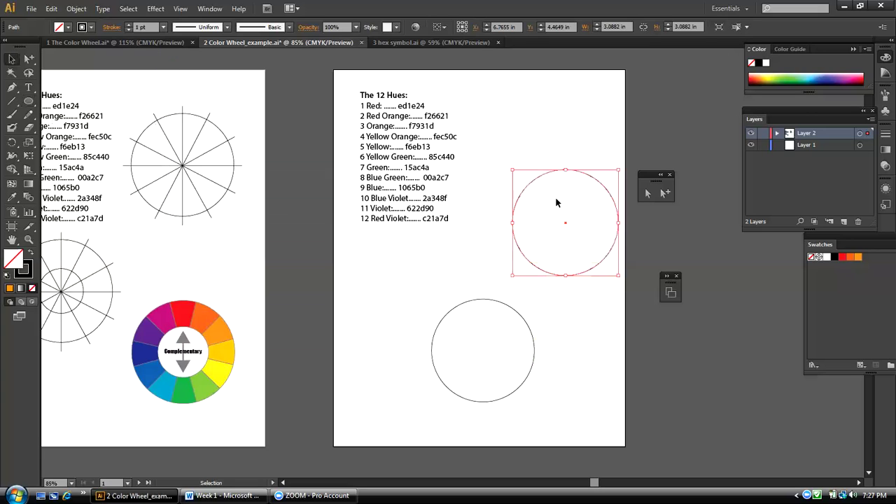
left_click(491, 301)
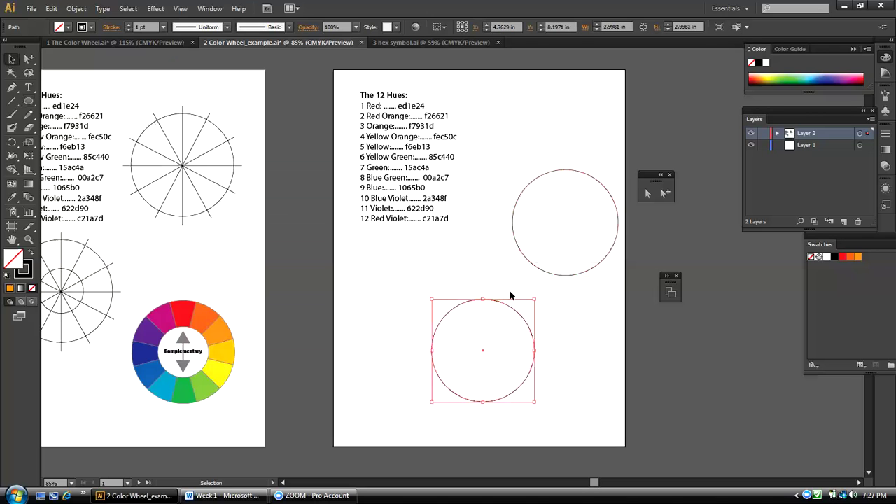
key("Delete")
Move the new circle below the hue list, centered across the artboard, and enlarge it from its center to about 3.91 in
left_click_drag(550, 274, 459, 375)
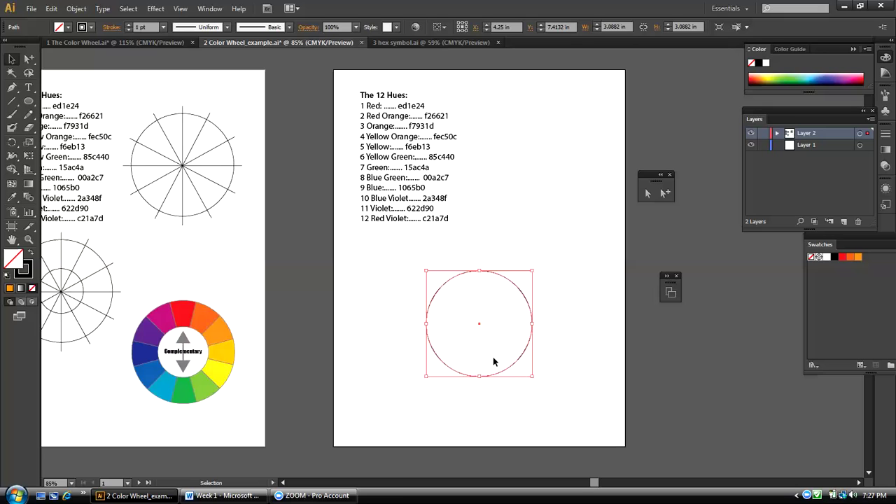
left_click_drag(532, 376, 546, 391)
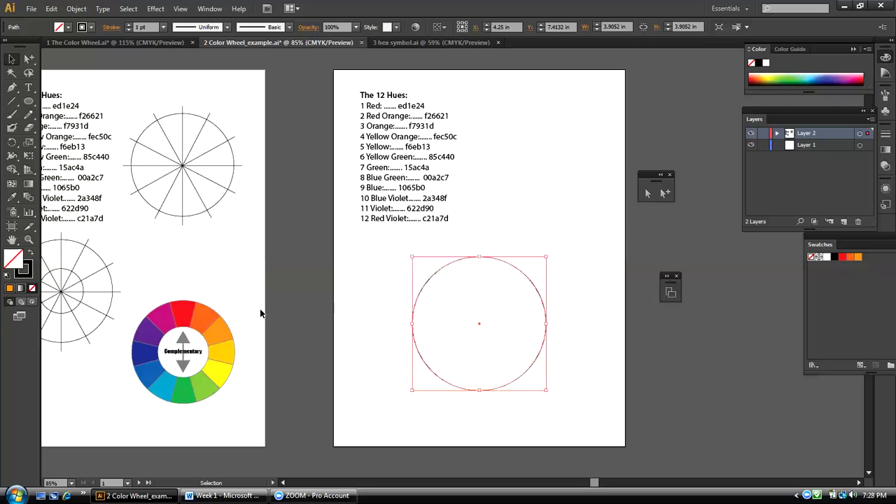
Copy the circle and paste the duplicate in place on top of it
left_click(51, 9)
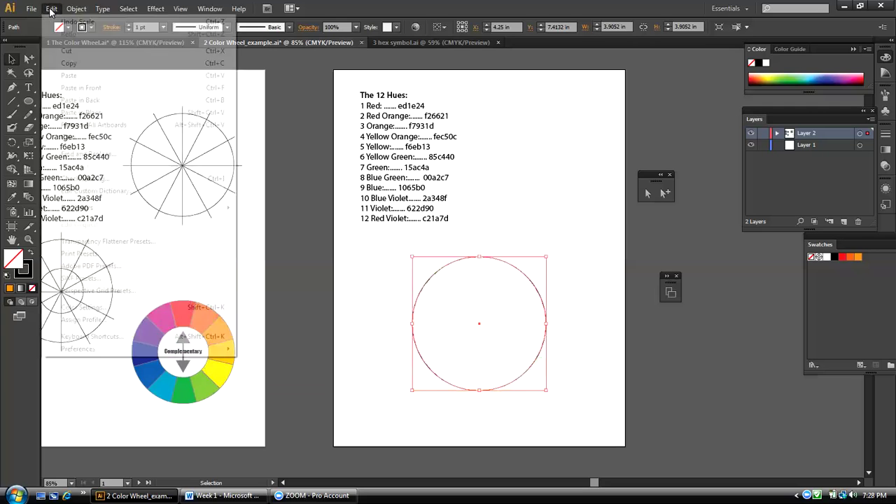
left_click(68, 64)
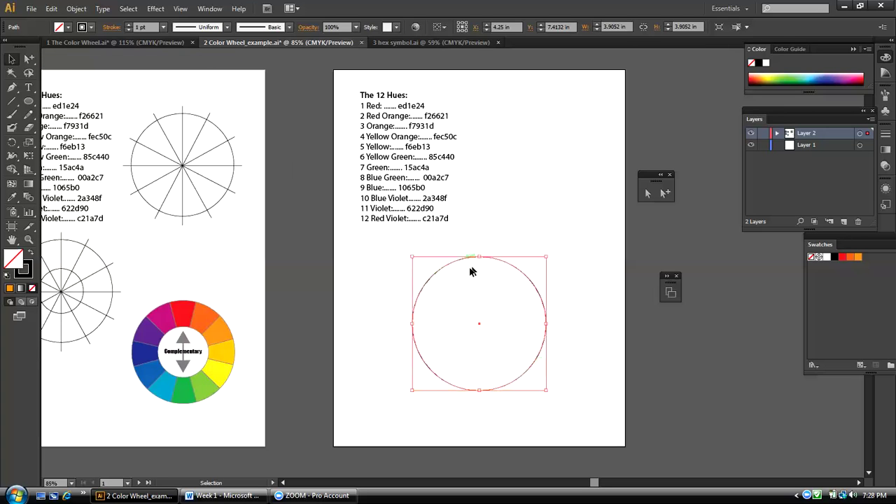
left_click(51, 8)
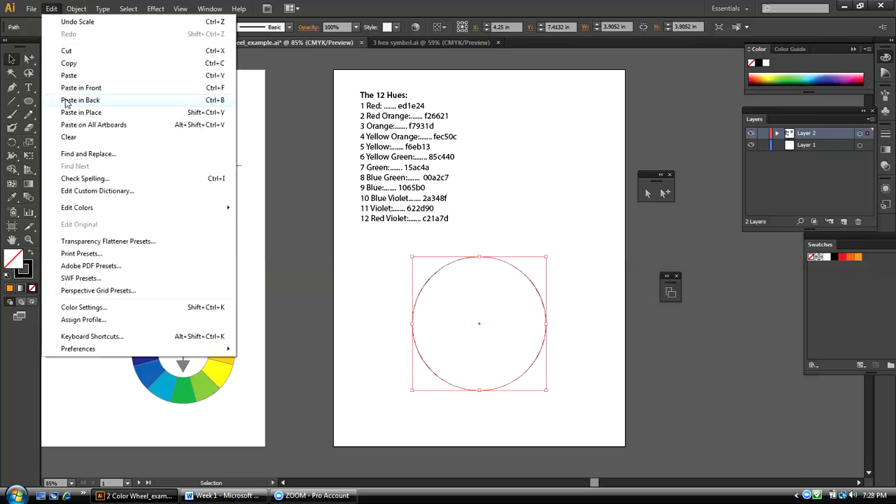
left_click(68, 114)
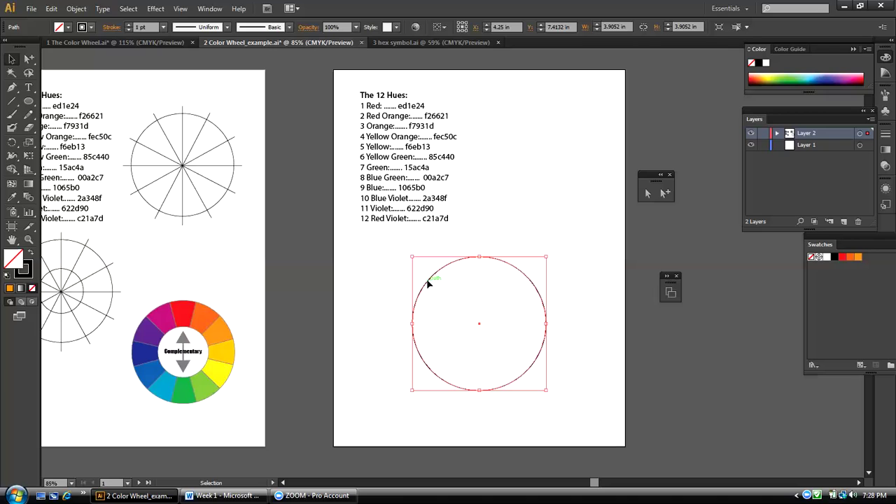
Move the pasted circle slightly away from the original and undo the move
left_click_drag(429, 284, 463, 292)
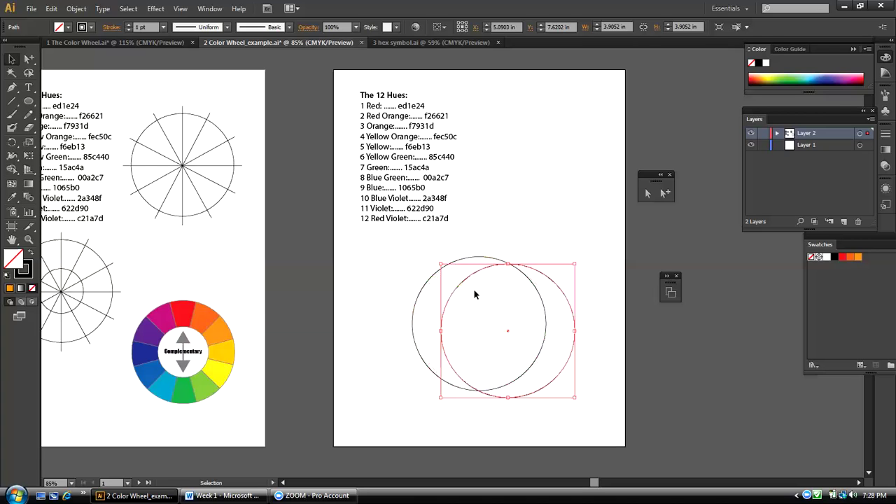
key("ctrl+shift+b")
key("ctrl+z")
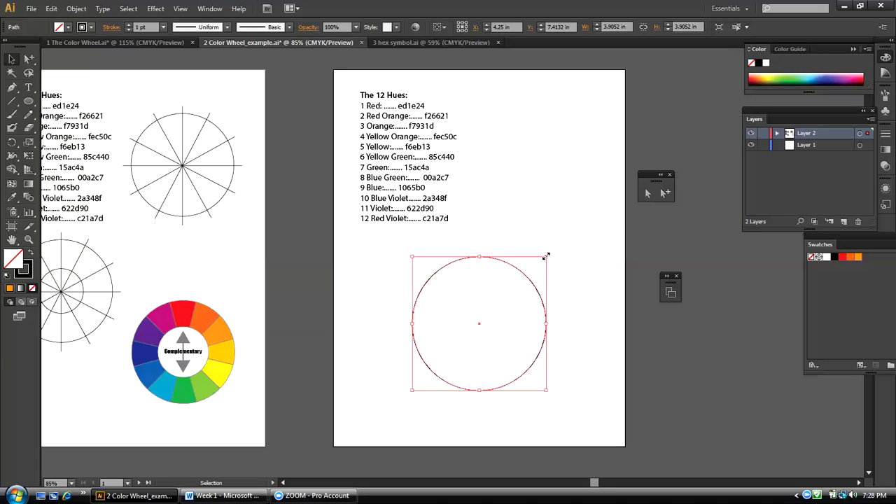
Scale the pasted circle down from its center to about 2.04 in, keeping it concentric with the outer circle, and deselect it
left_click_drag(546, 256, 517, 279)
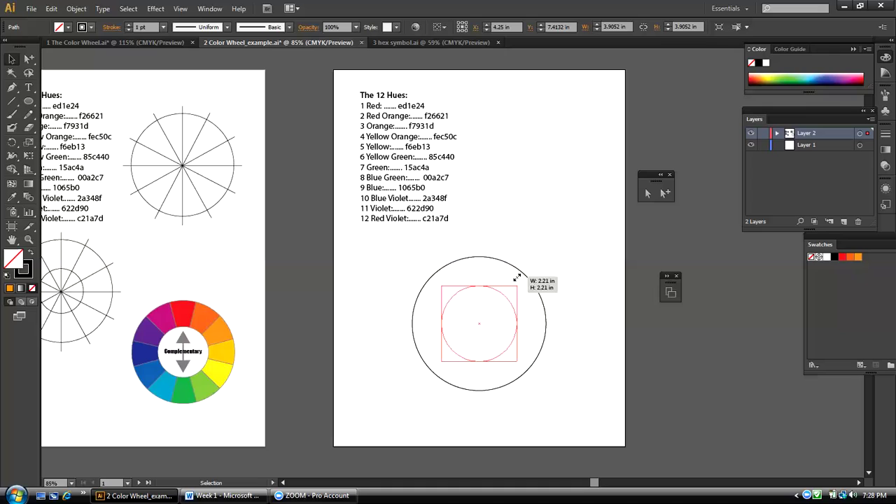
left_click_drag(517, 278, 514, 278)
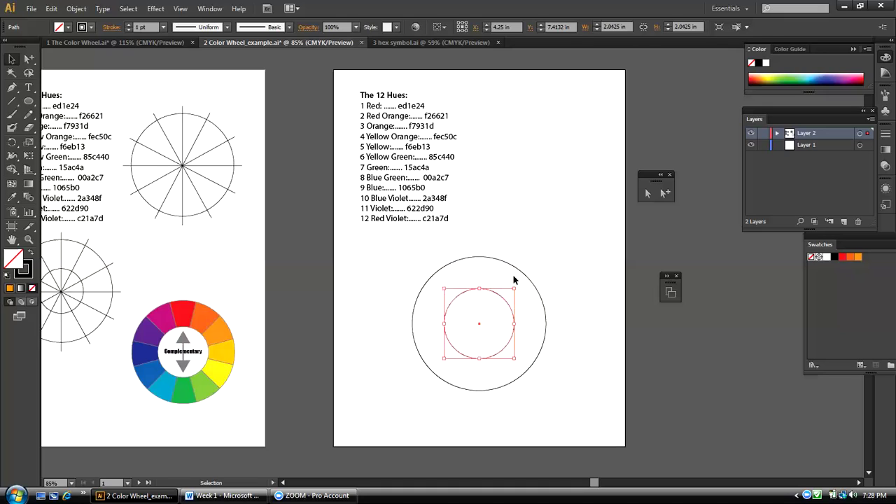
left_click(563, 263)
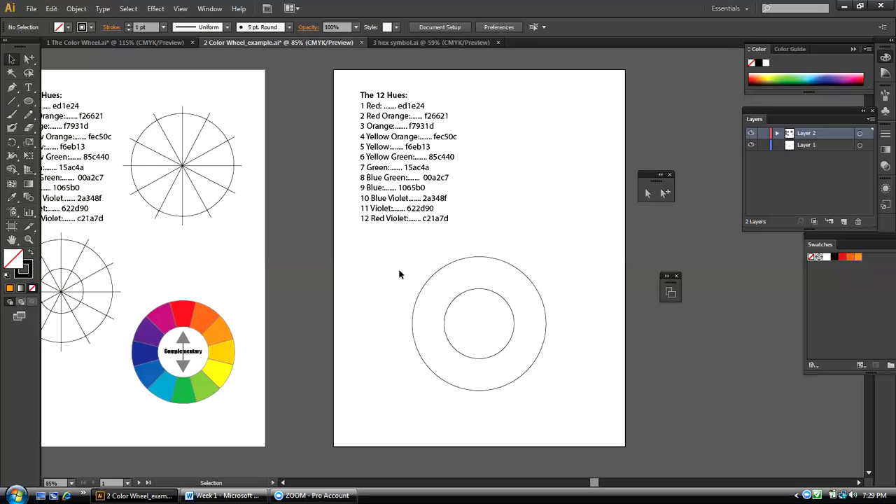
Select both concentric circles, show the Pathfinder panel and place it just above them on the second artboard
left_click_drag(438, 307, 451, 318)
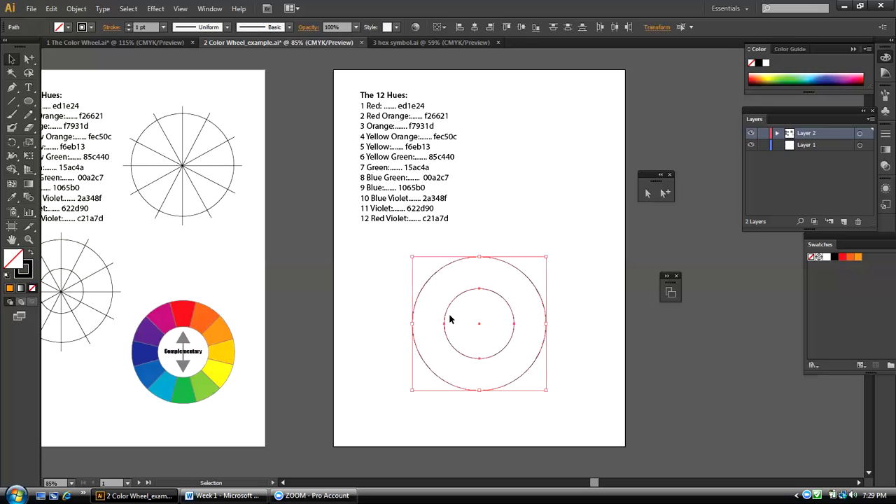
left_click(209, 9)
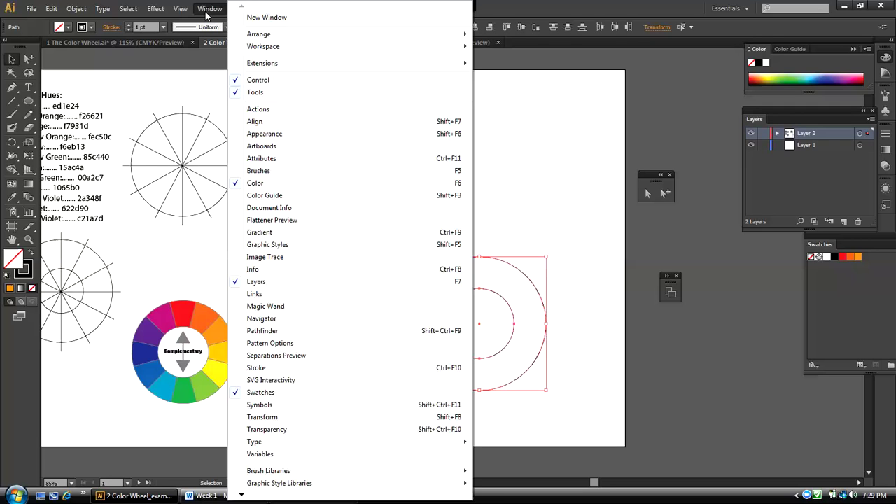
left_click(248, 334)
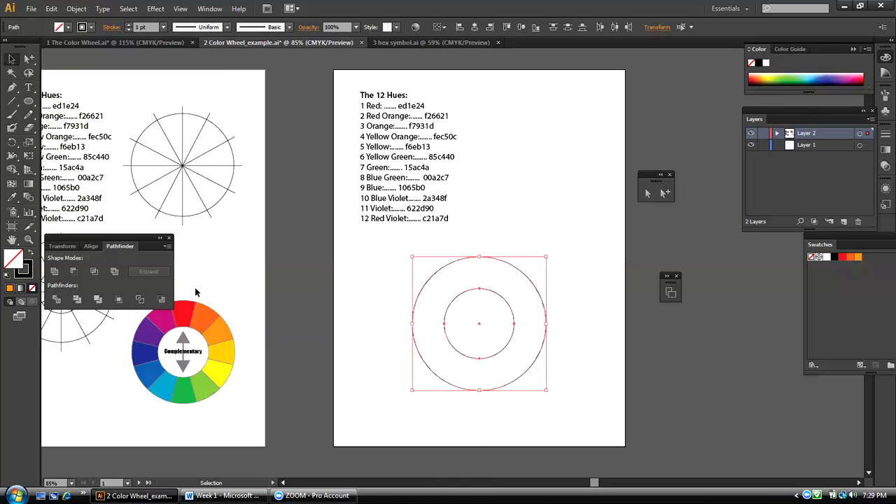
left_click_drag(95, 238, 535, 158)
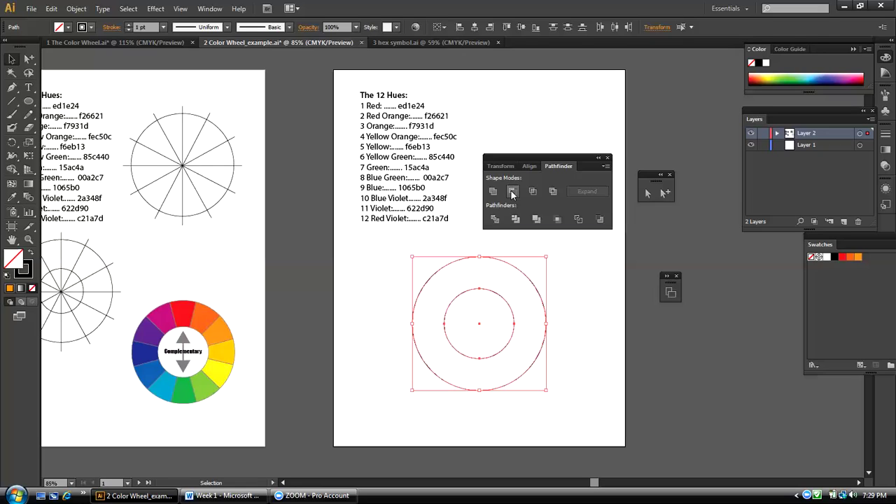
Apply Minus Front to the two circles, undo it and clear the selection
left_click(512, 193)
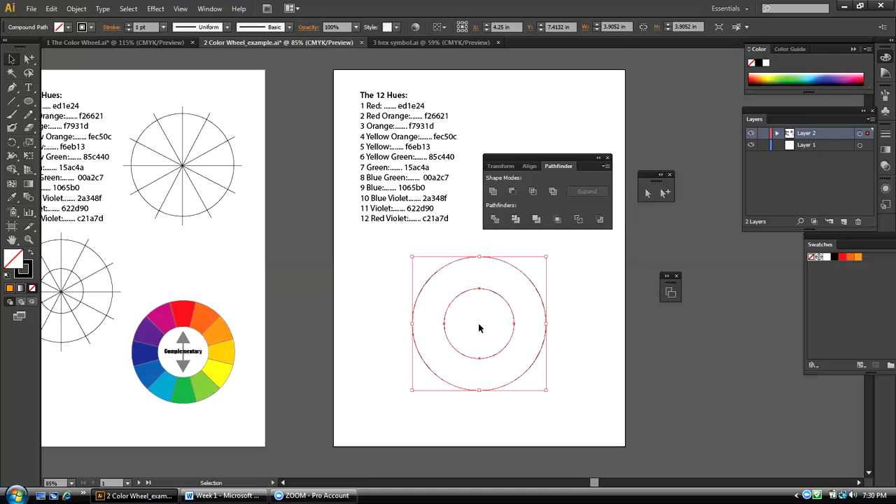
key("a")
left_click(485, 365, "alt")
left_click(602, 354)
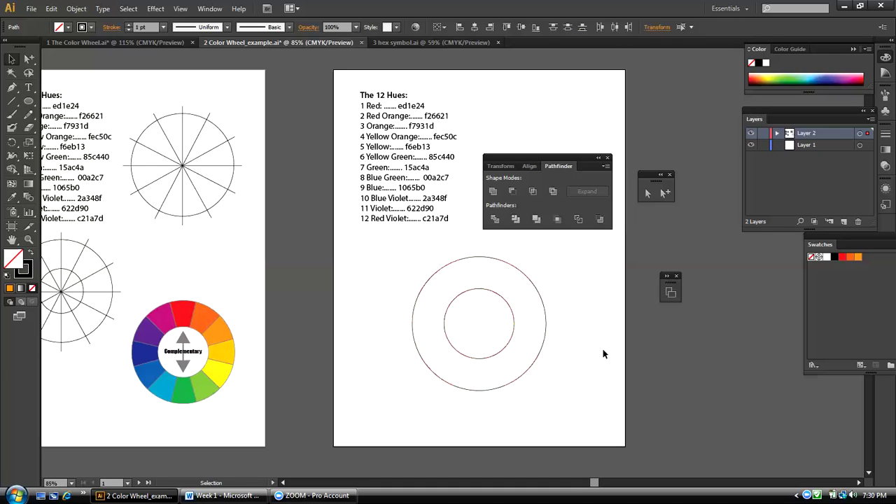
Select both concentric circles and subtract the inner one from the outer one with Pathfinder's Minus Front
left_click_drag(406, 249, 549, 392)
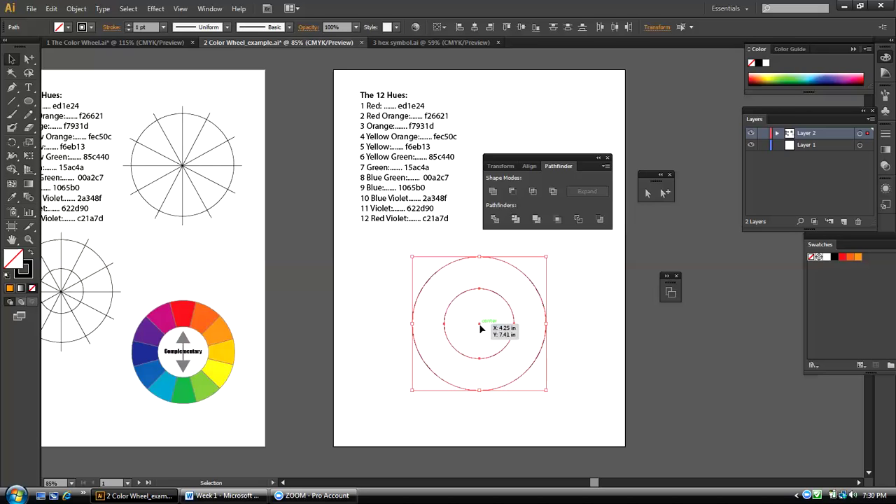
left_click(512, 192)
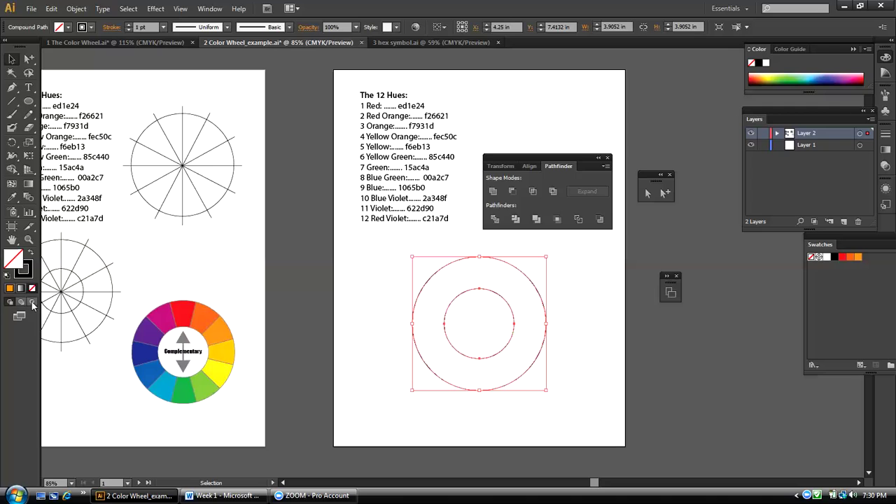
Fill the ring on the second artboard with orange F7860B and deselect it
double_click(13, 264)
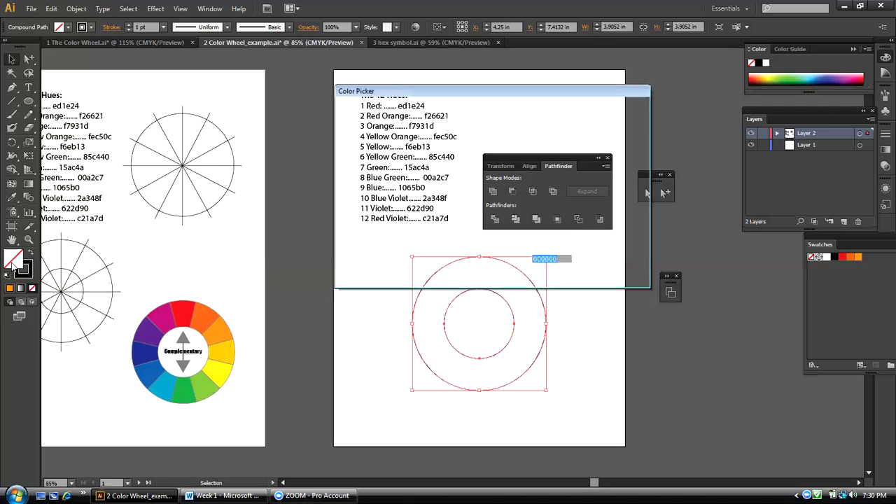
type("F7860B")
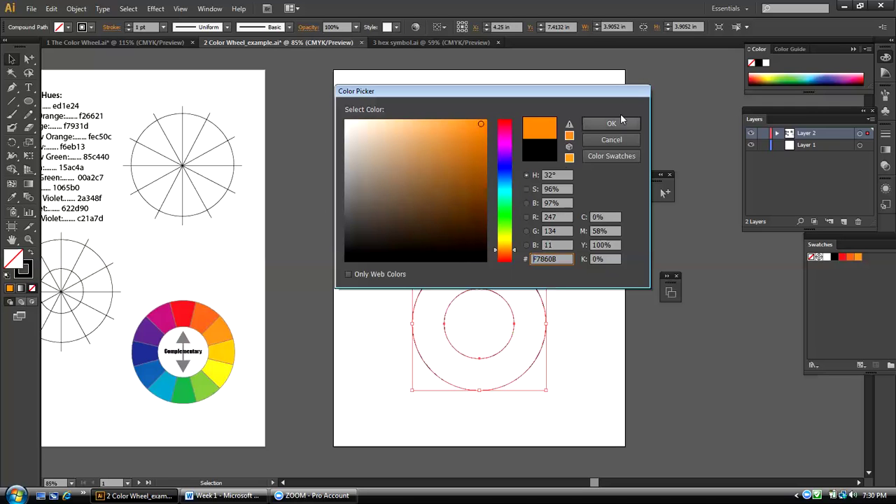
left_click(612, 123)
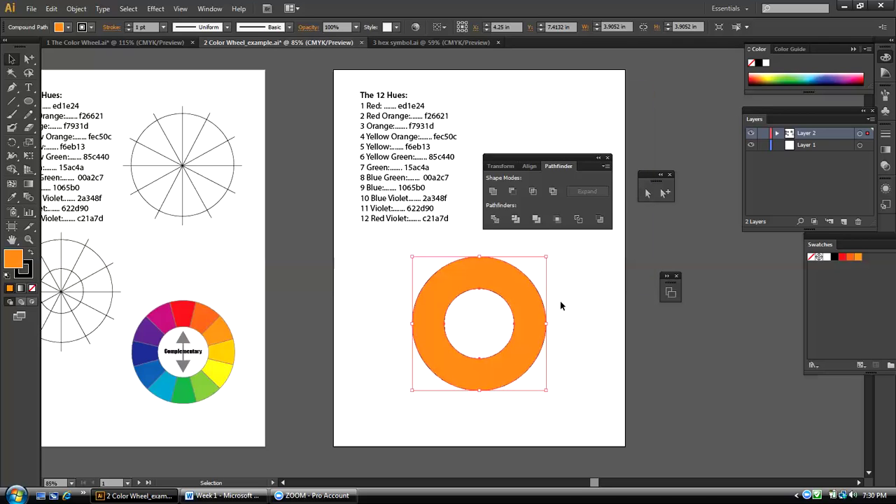
left_click(566, 305)
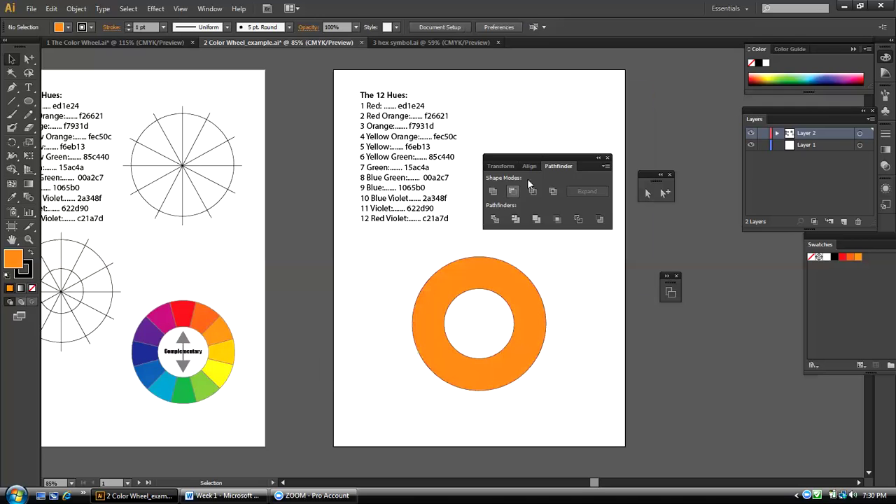
Move the Pathfinder panel away from the ring and reposition the ring lower on the artboard, at about X 4.33 in, Y 7.86 in
left_click_drag(537, 156, 564, 122)
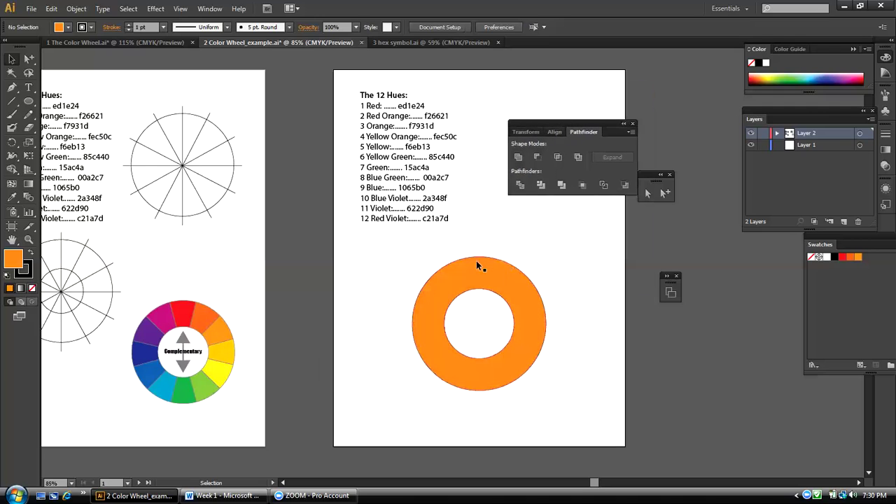
left_click_drag(443, 306, 442, 322)
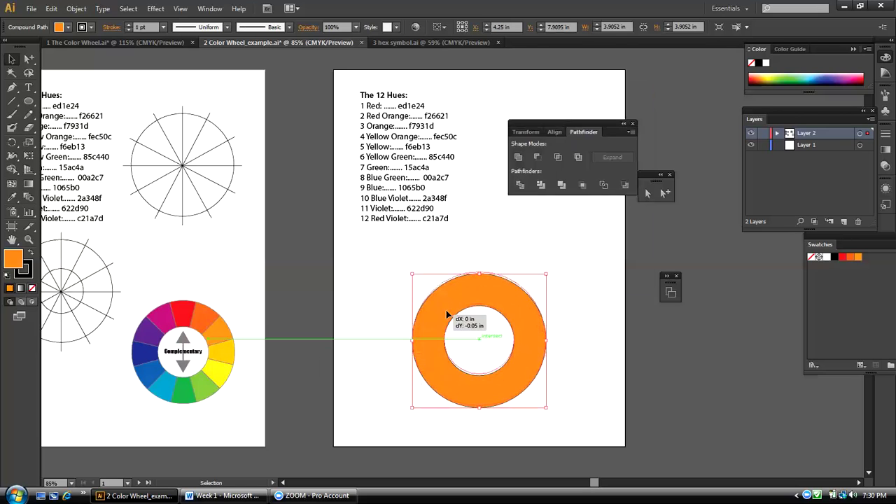
left_click(386, 307)
left_click_drag(465, 300, 452, 315)
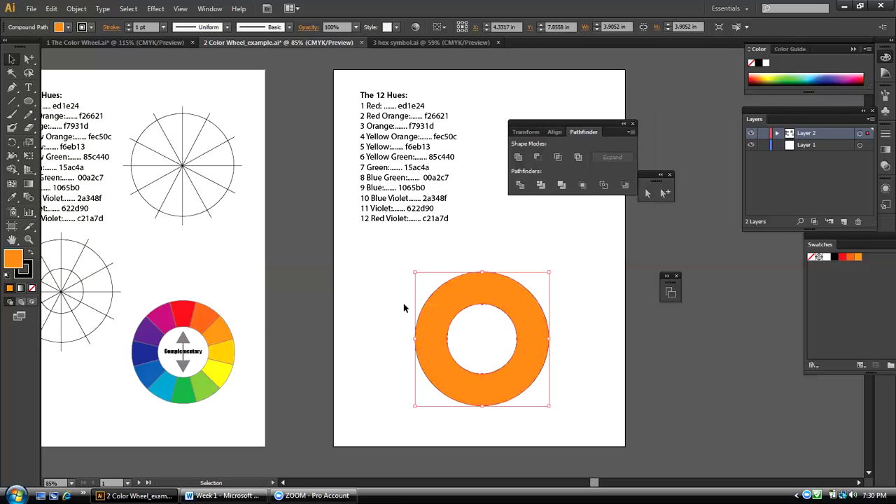
Hide the bounding box and show the document rulers
left_click(184, 9)
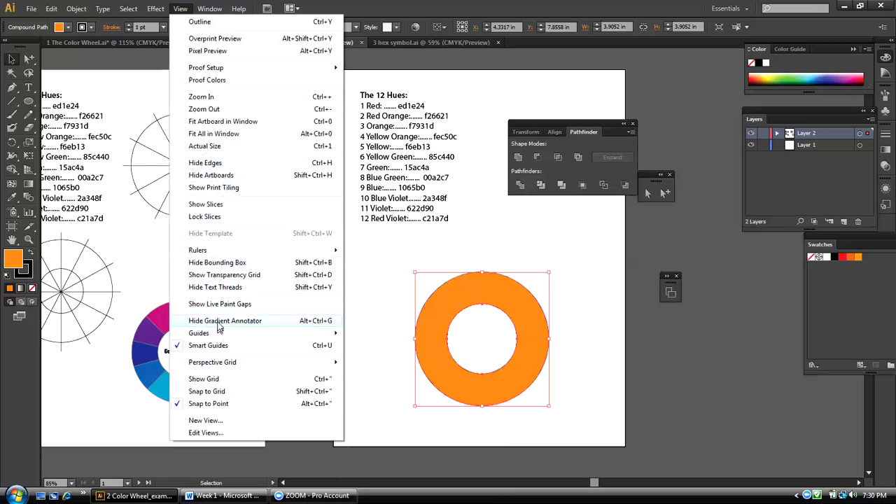
left_click(213, 263)
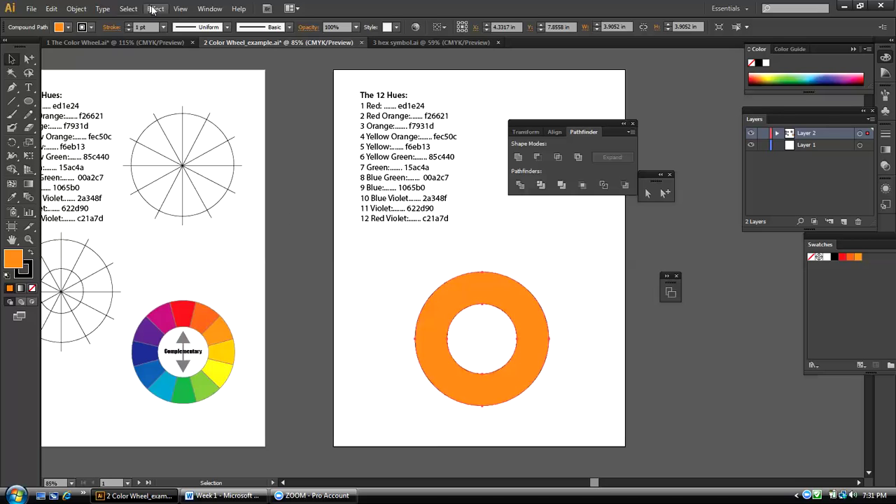
left_click(181, 9)
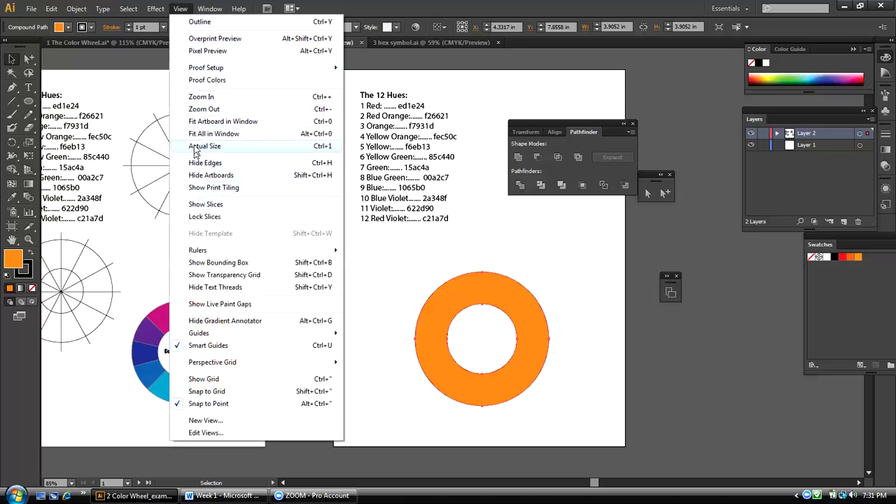
mouse_move(200, 250)
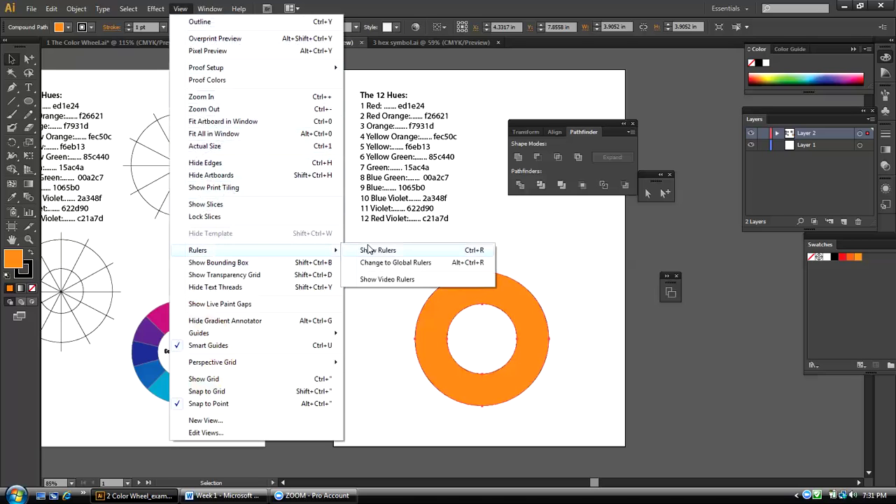
left_click(377, 250)
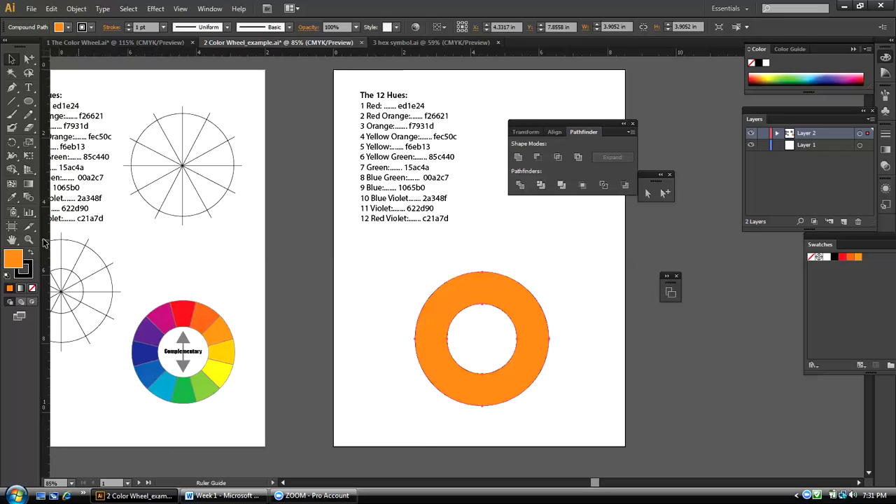
Place a vertical and a horizontal ruler guide crossing at the ring's center and clear the selection
left_click_drag(43, 242, 481, 347)
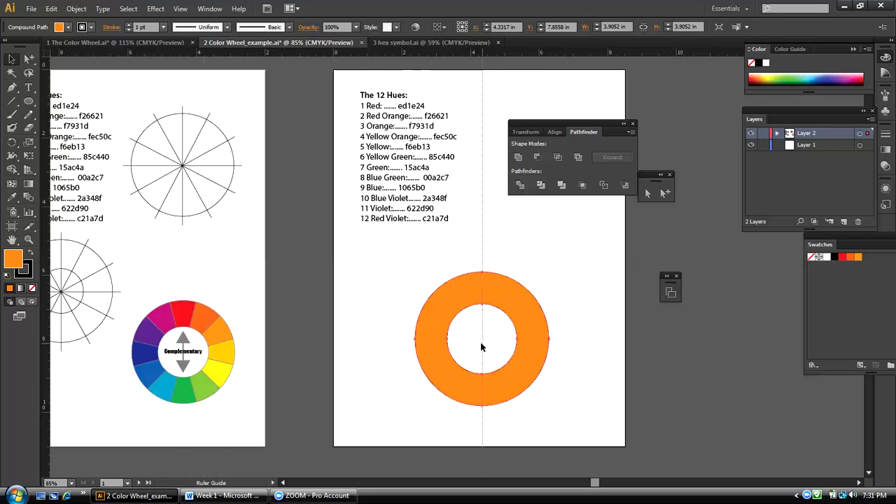
left_click_drag(481, 347, 480, 346)
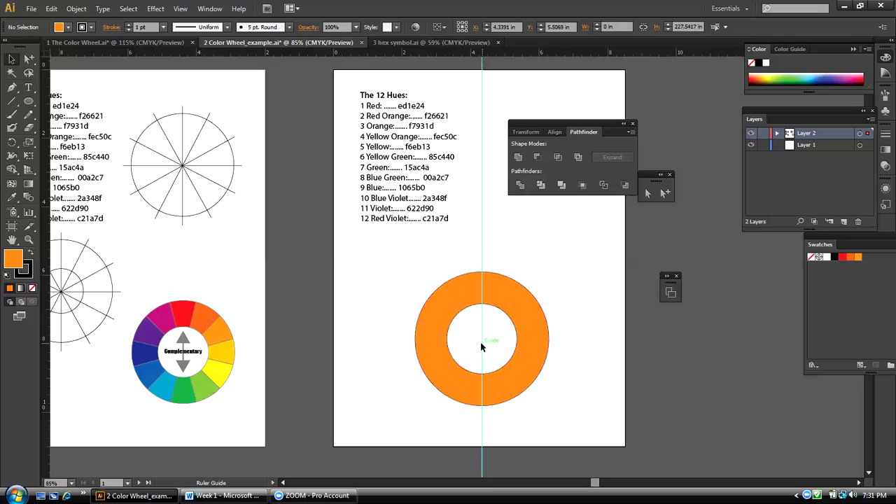
left_click(492, 306)
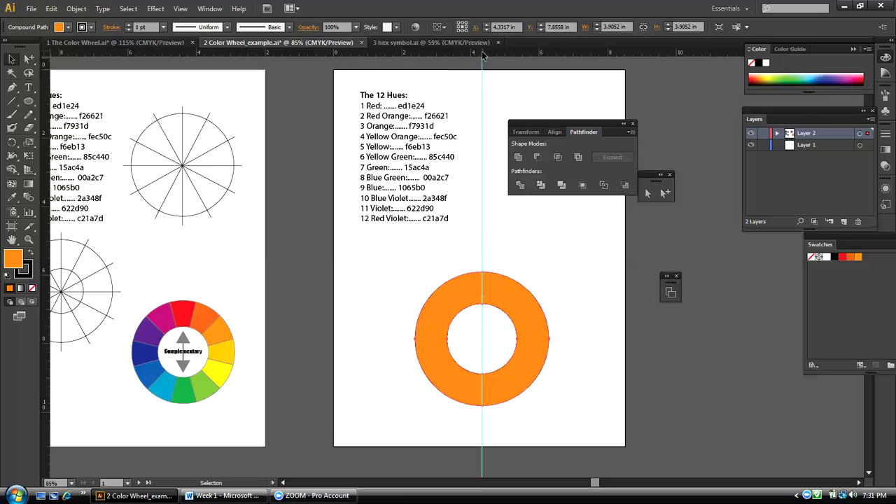
left_click_drag(483, 56, 487, 342)
left_click(570, 299)
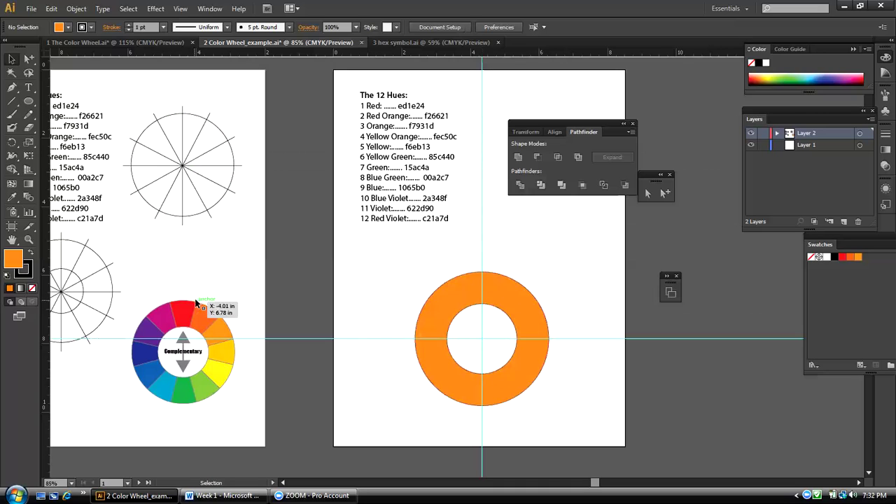
Draw a vertical line segment about 4.39 in long along the vertical guide, extending past both edges of the ring
left_click(13, 105)
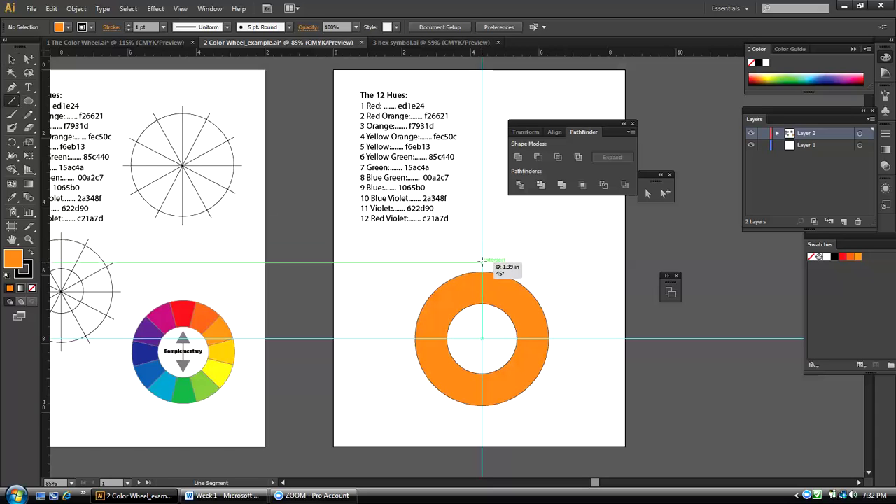
left_click_drag(481, 262, 480, 262)
left_click_drag(480, 263, 481, 413)
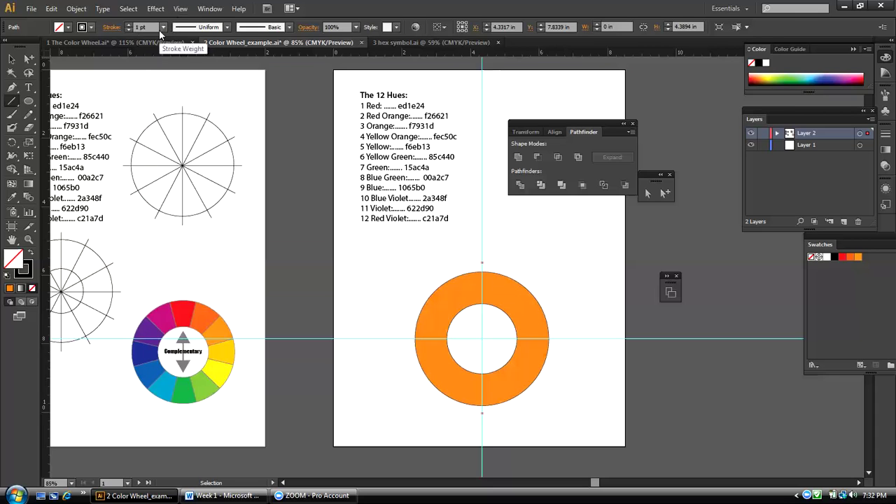
key("v")
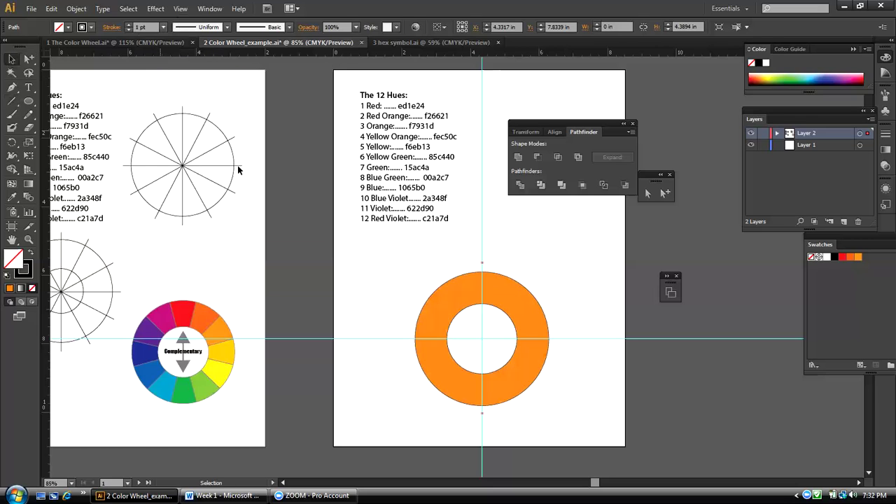
Set the vertical line's stroke weight to 2 pt and deselect the line
left_click(482, 267)
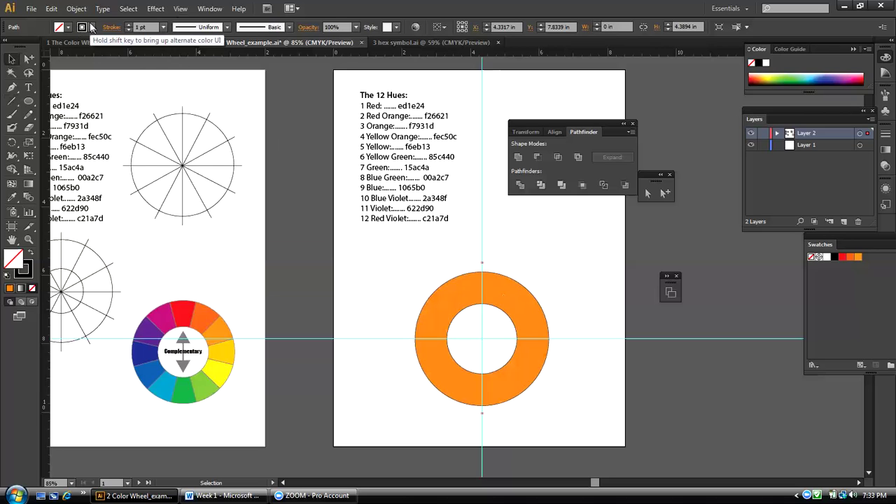
left_click(90, 26)
left_click(503, 259)
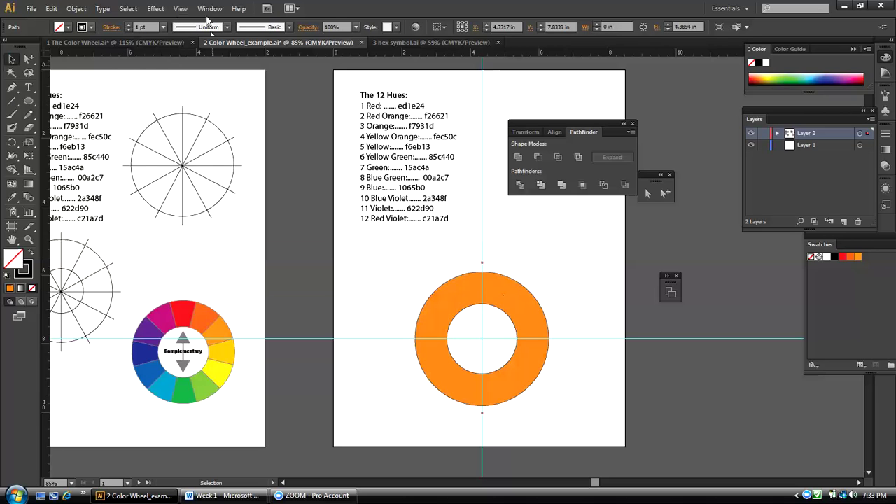
left_click(163, 27)
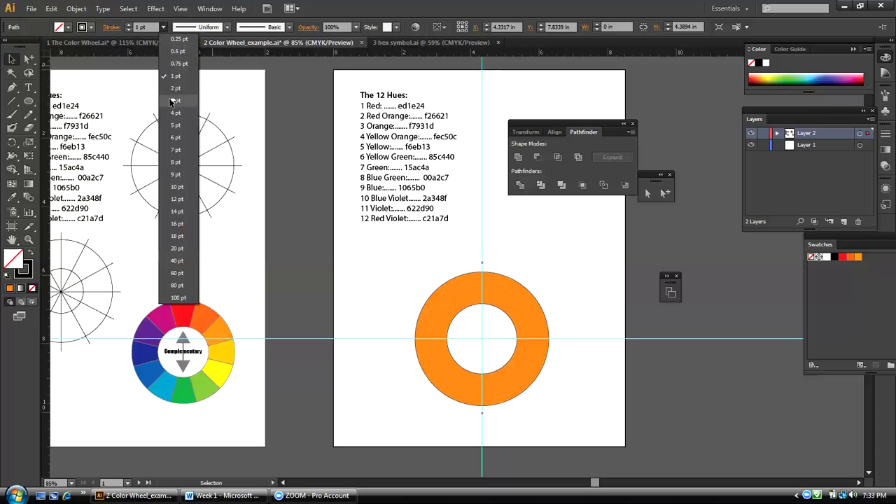
left_click(170, 102)
left_click(163, 27)
left_click(171, 75)
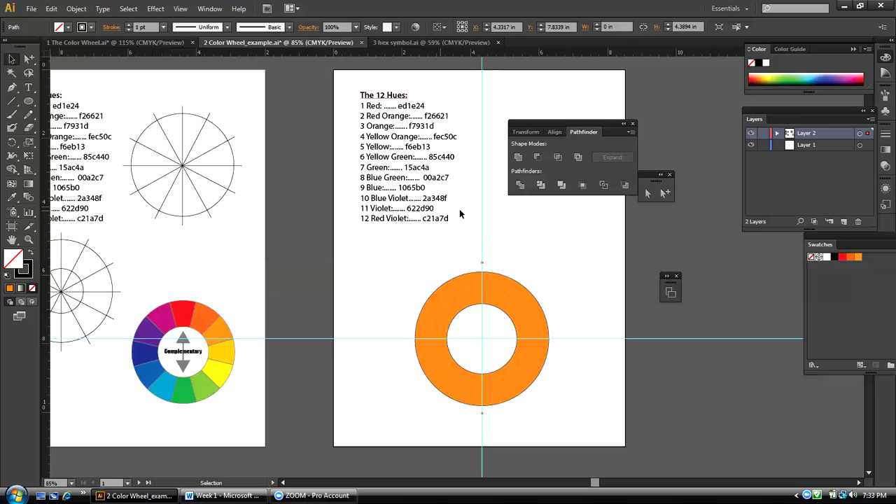
left_click(163, 28)
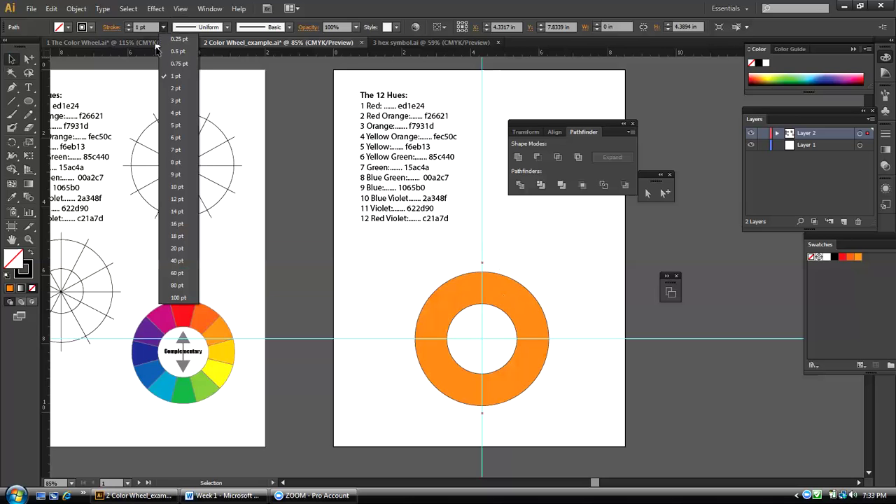
left_click(171, 88)
left_click(559, 226)
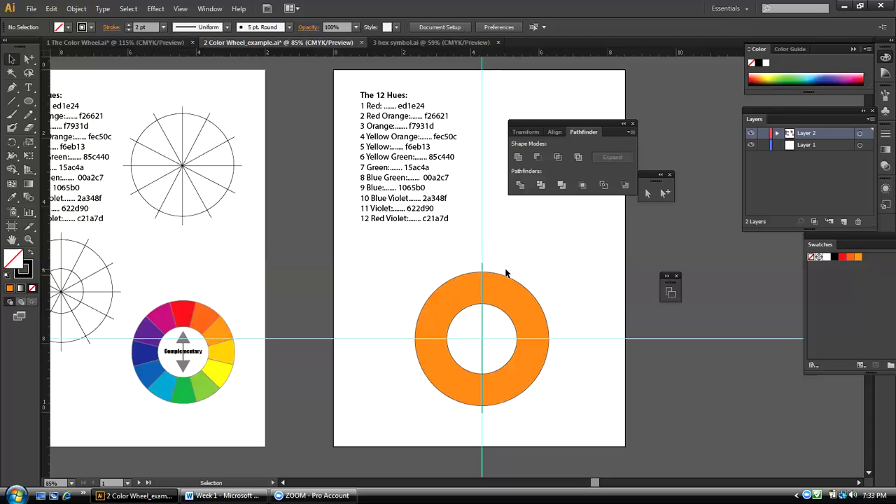
Lock and hide the guides to inspect the vertical line across the ring
left_click(180, 8)
mouse_move(202, 335)
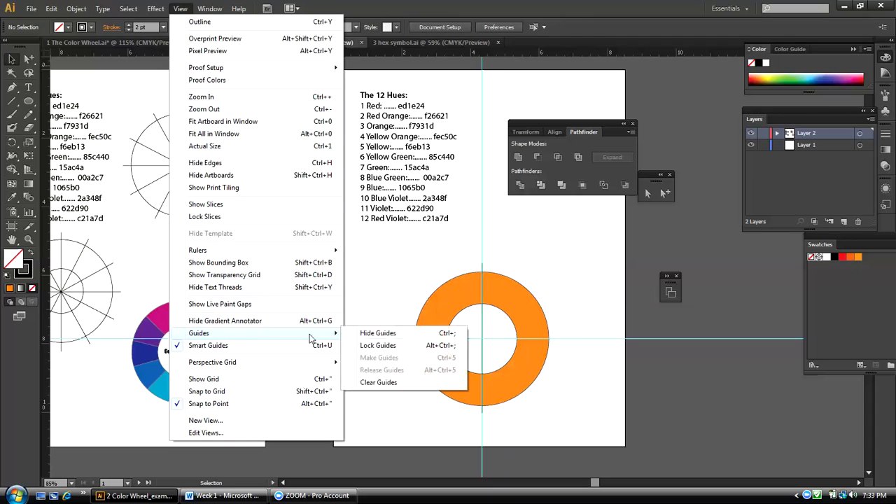
left_click(371, 333)
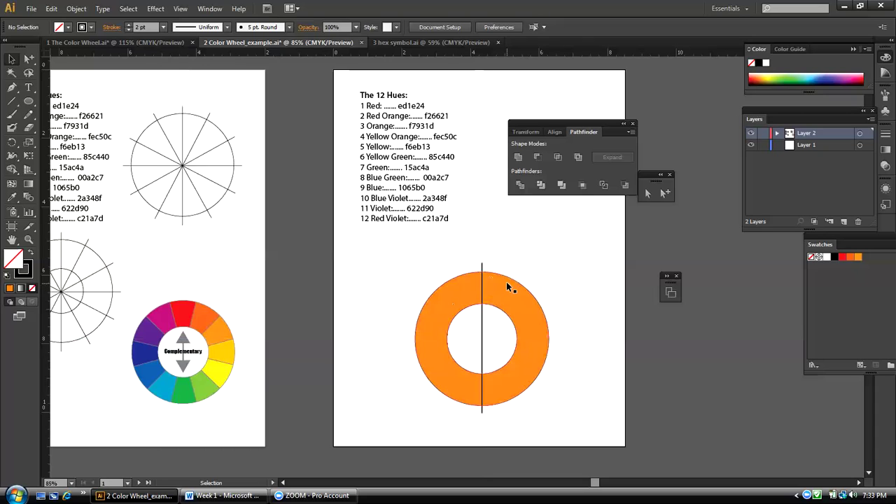
left_click(538, 325)
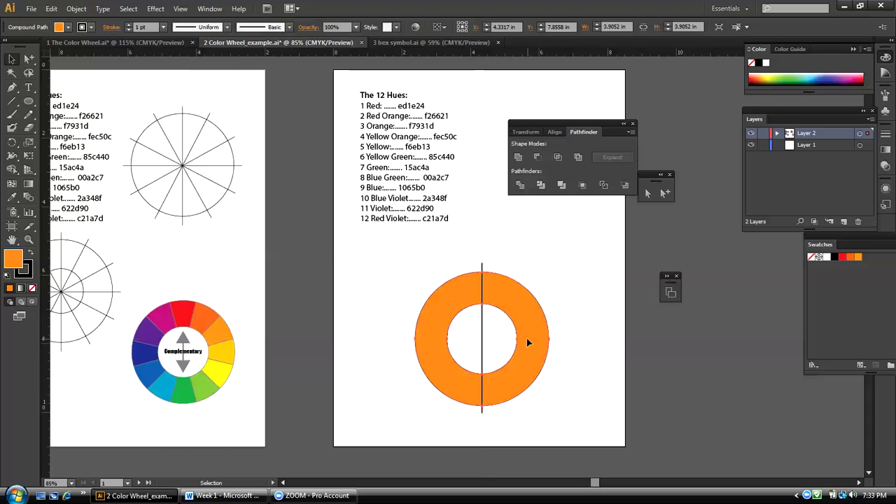
left_click(490, 253)
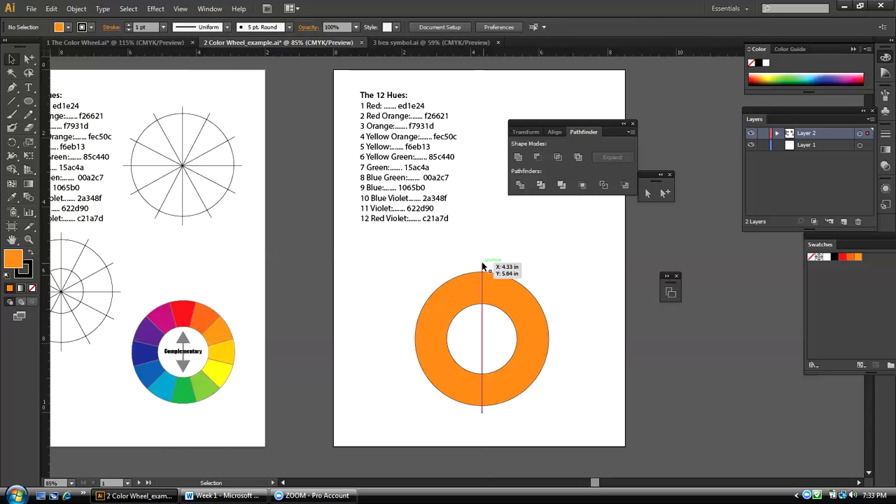
Show the guides crossing the ring again
left_click(180, 9)
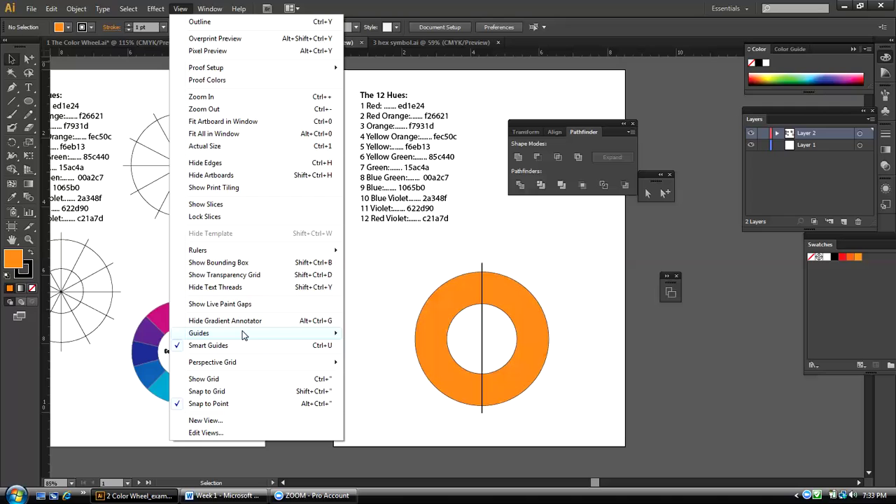
mouse_move(242, 336)
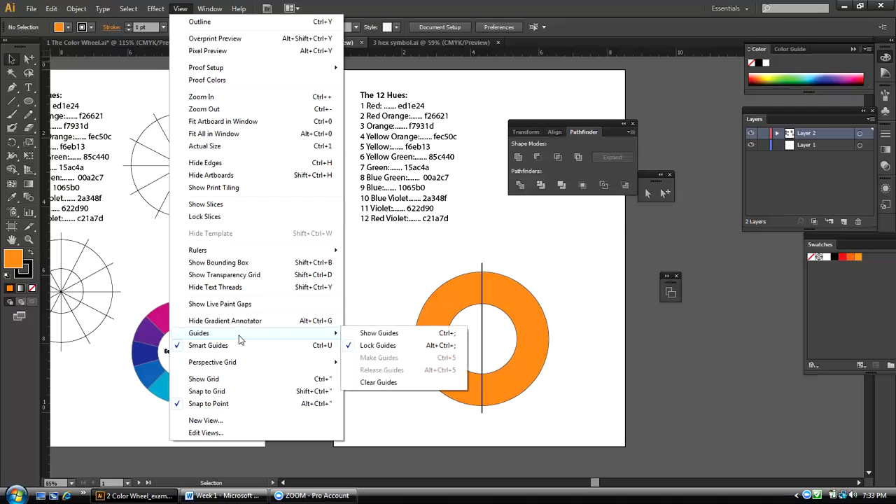
left_click(373, 336)
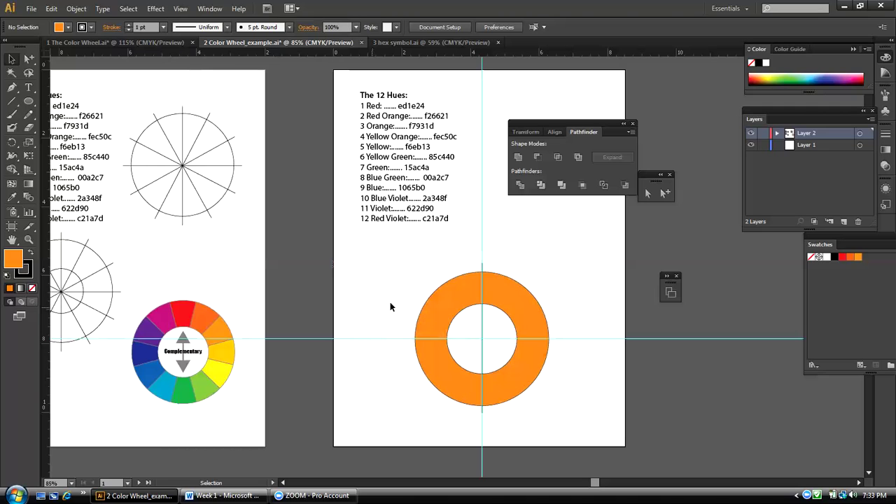
Copy the vertical line crossing the ring and paste the copy in place on top of it
left_click(483, 273)
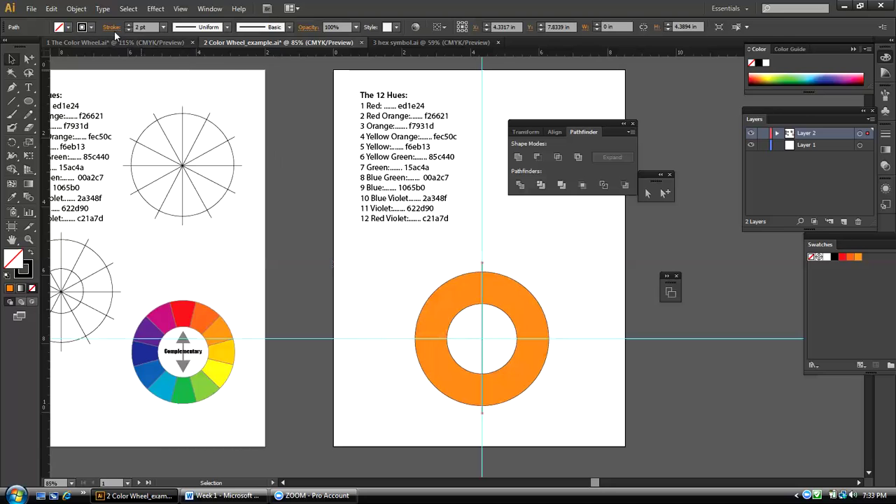
left_click(51, 8)
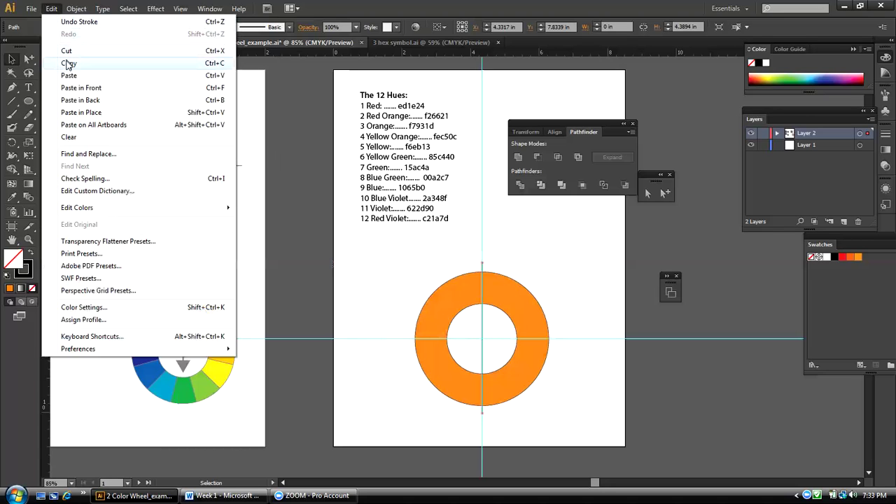
left_click(69, 63)
left_click(55, 8)
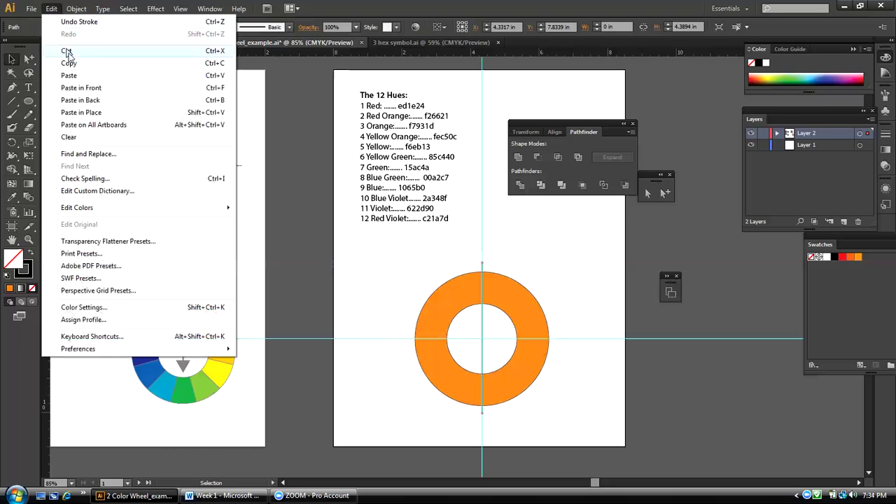
left_click(77, 112)
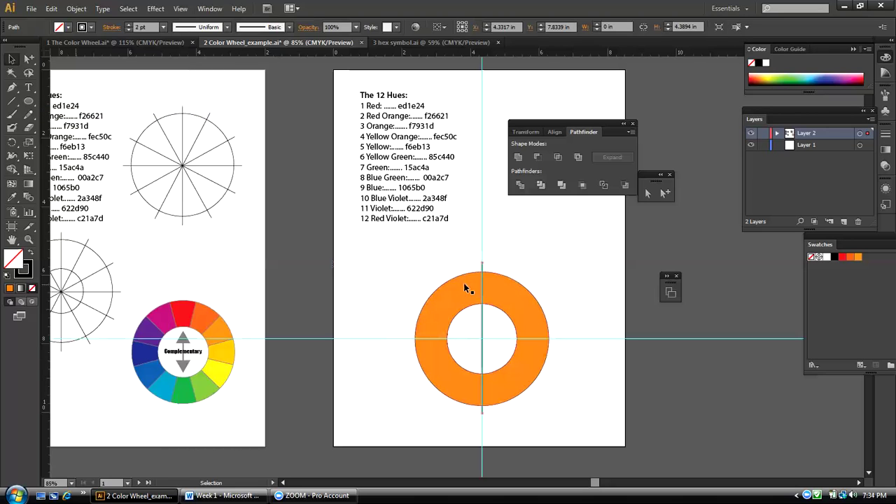
Rotate the pasted line about 90° clockwise around the guides' intersection at the ring's center, then deselect it
left_click(11, 143)
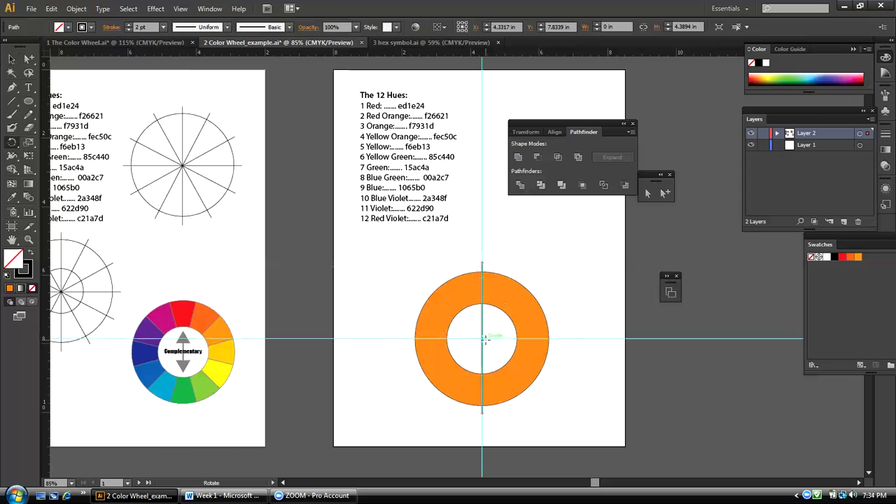
left_click(29, 239)
left_click_drag(449, 314, 507, 352)
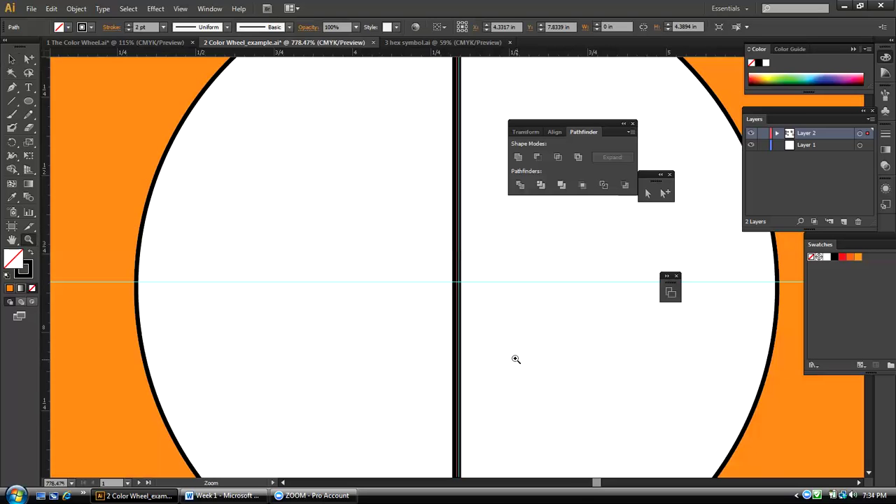
left_click(12, 144)
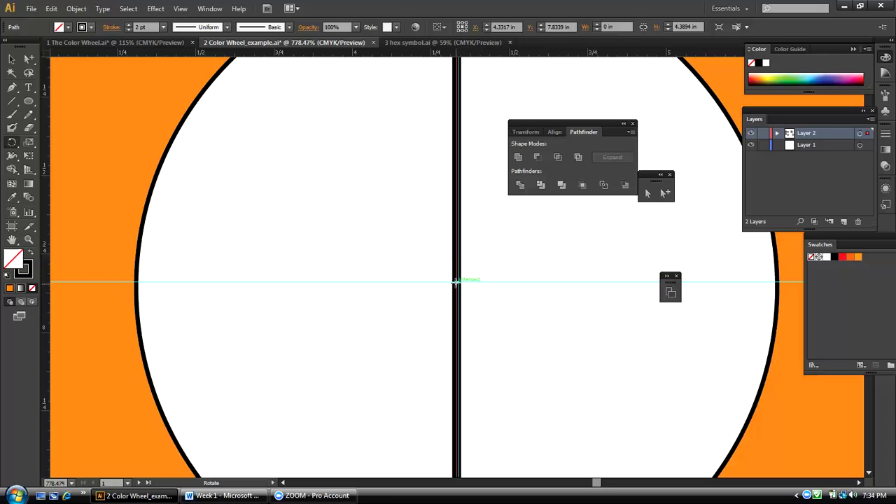
left_click(456, 281)
left_click(180, 9)
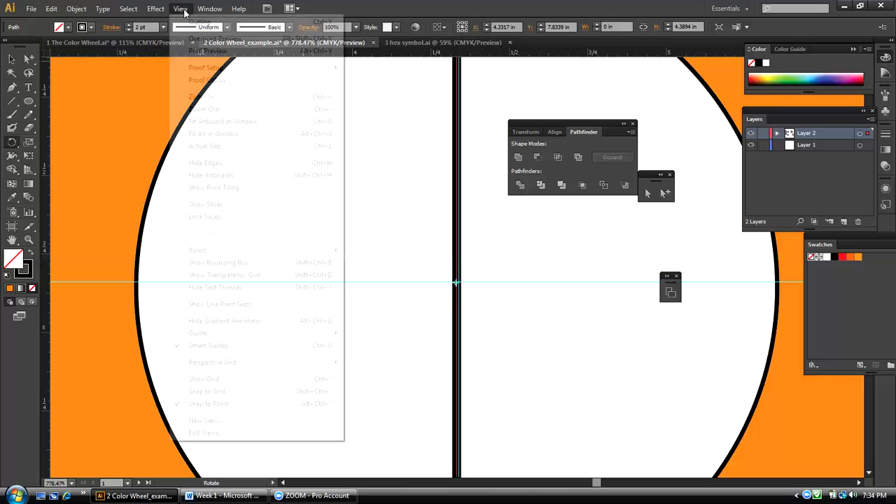
left_click(197, 123)
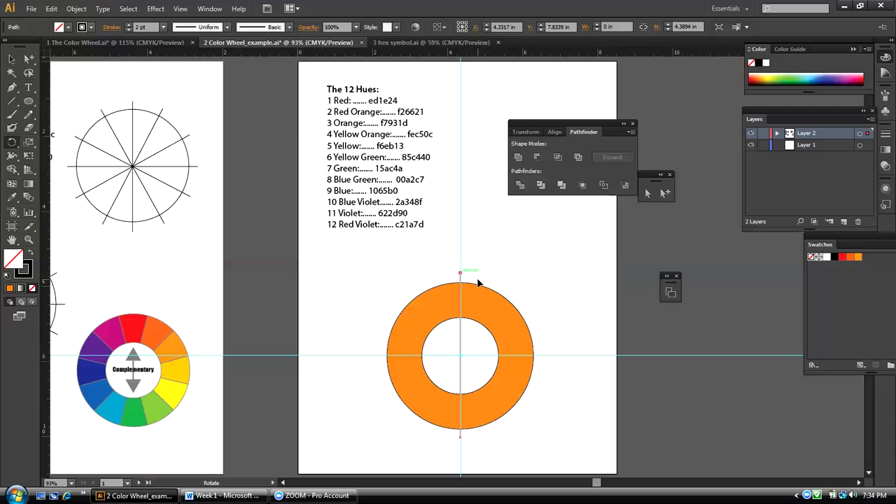
left_click_drag(460, 275, 509, 358)
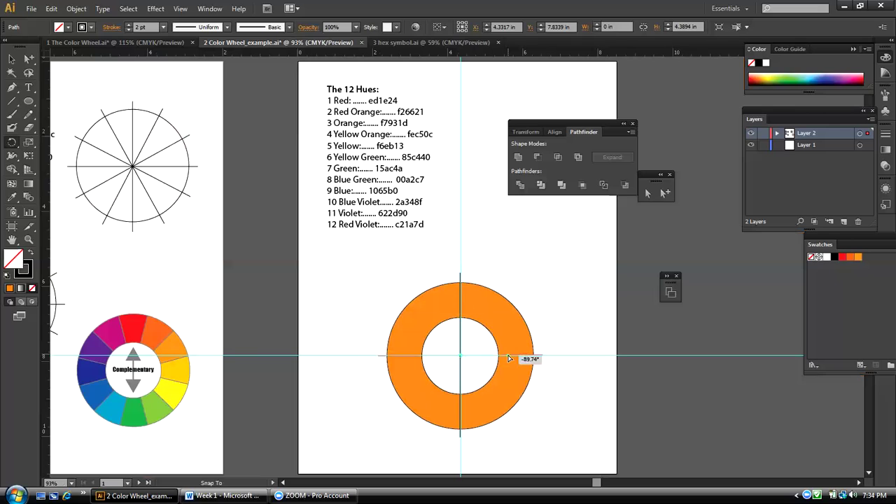
left_click_drag(509, 358, 510, 357)
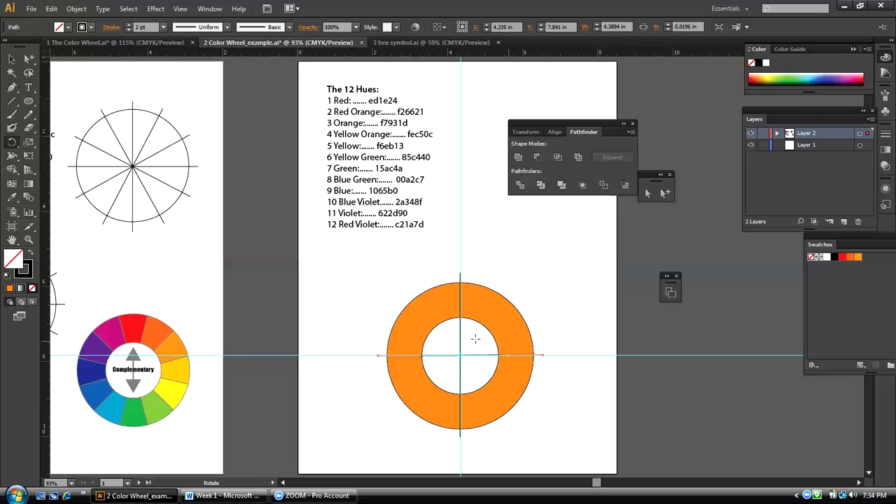
left_click(11, 59)
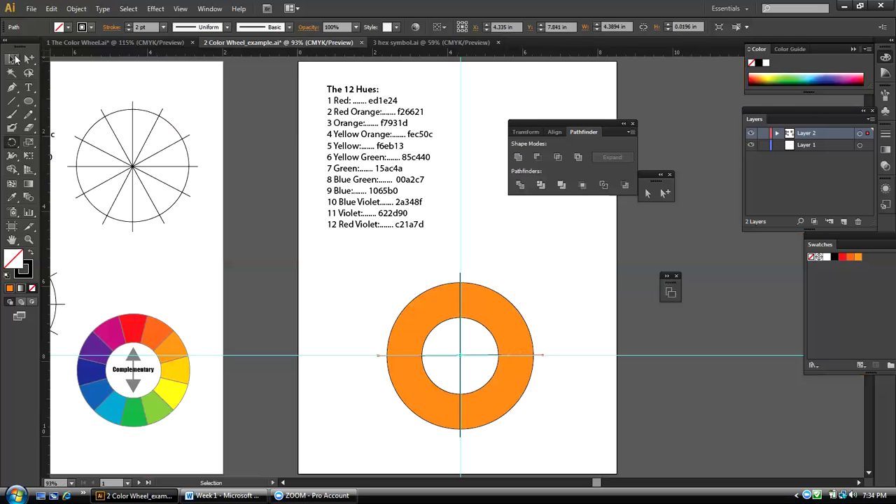
left_click(370, 254)
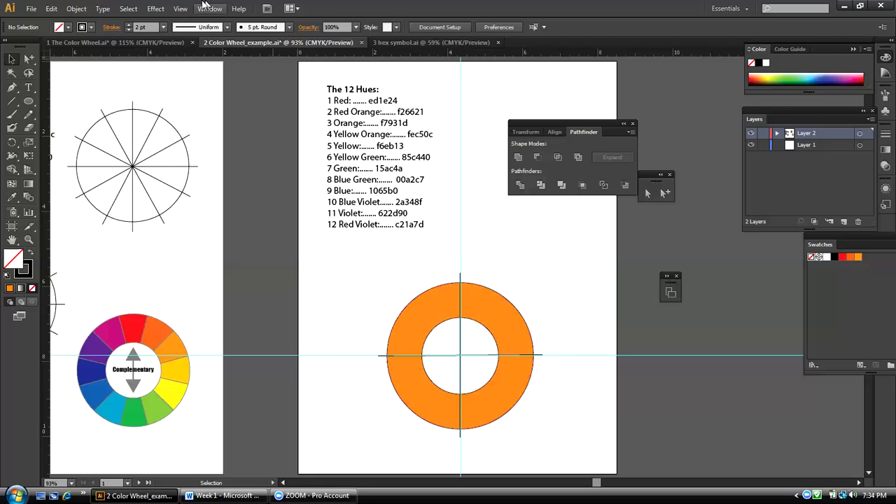
Hide the guides crossing the ring and leave nothing selected
left_click(181, 8)
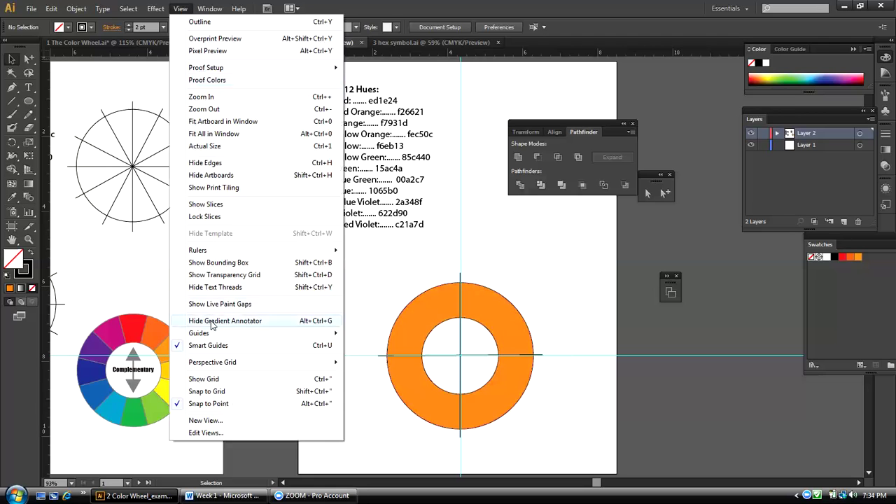
mouse_move(212, 333)
left_click(371, 334)
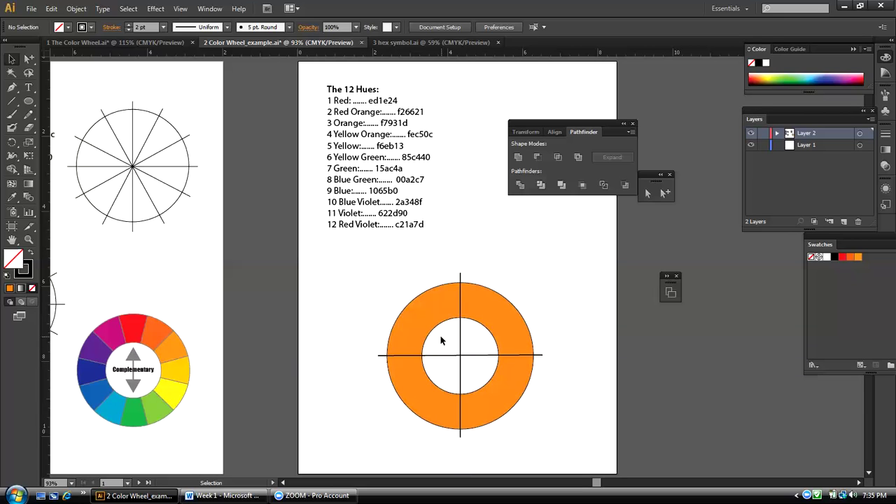
left_click_drag(417, 309, 419, 316)
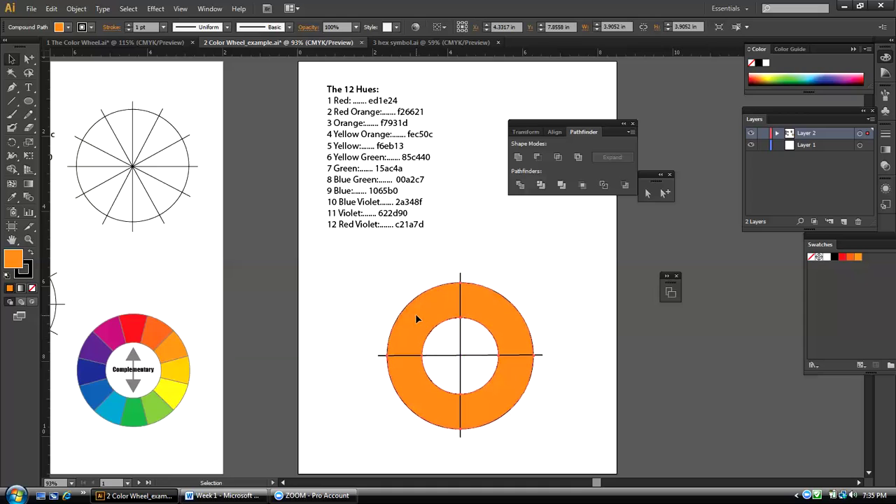
left_click(442, 344)
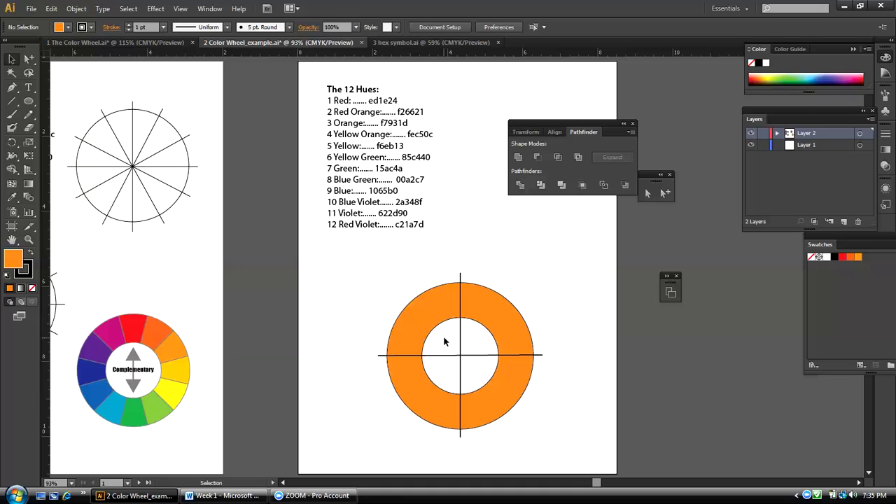
Copy the vertical and horizontal lines together and paste the copies in place
left_click(467, 357)
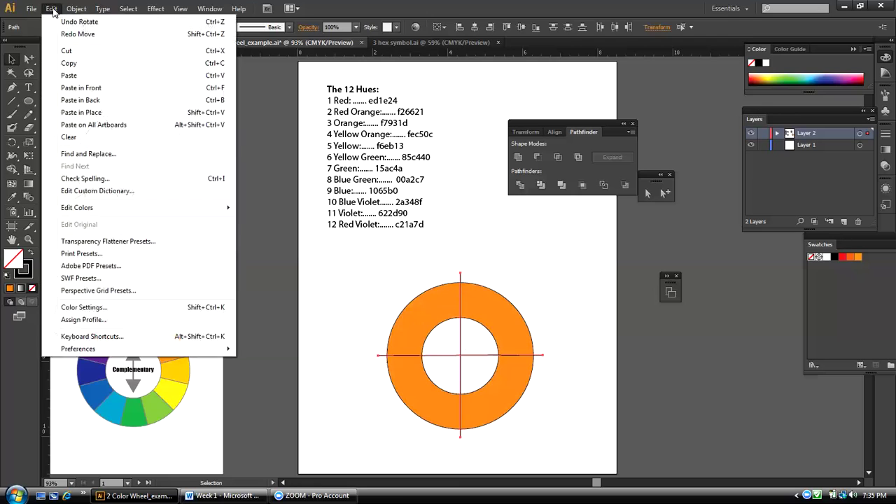
left_click(68, 63)
left_click(57, 12)
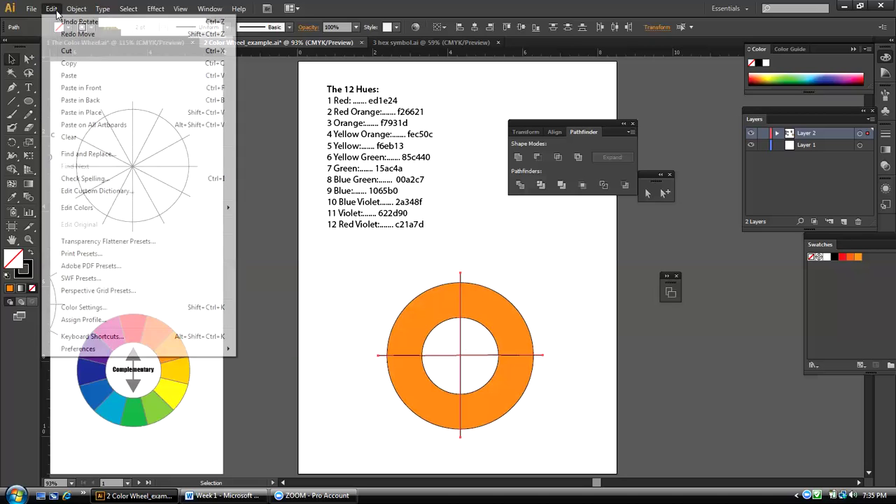
left_click(81, 113)
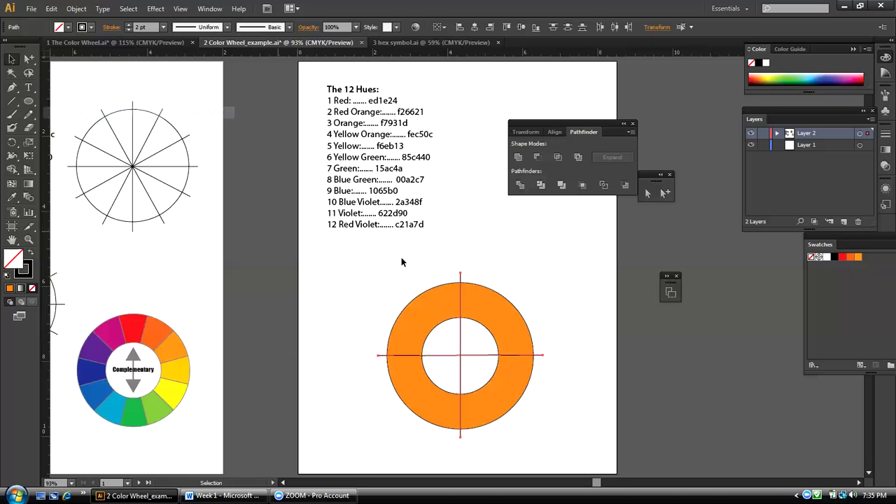
Rotate the pasted pair of lines about 30° clockwise around the ring's center
left_click(12, 141)
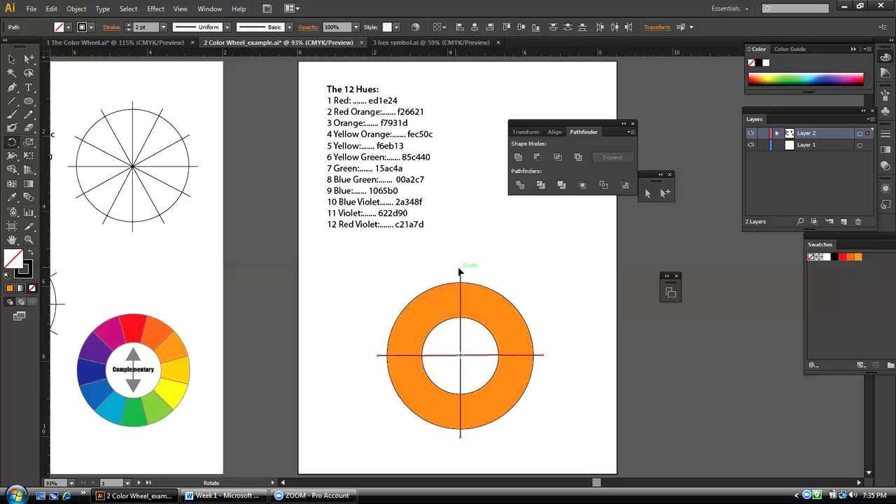
left_click_drag(460, 280, 498, 300)
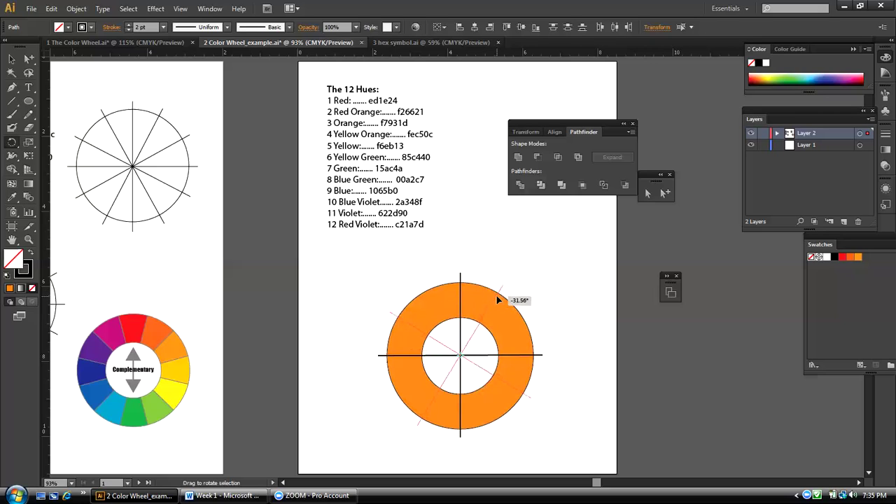
left_click_drag(498, 300, 495, 298)
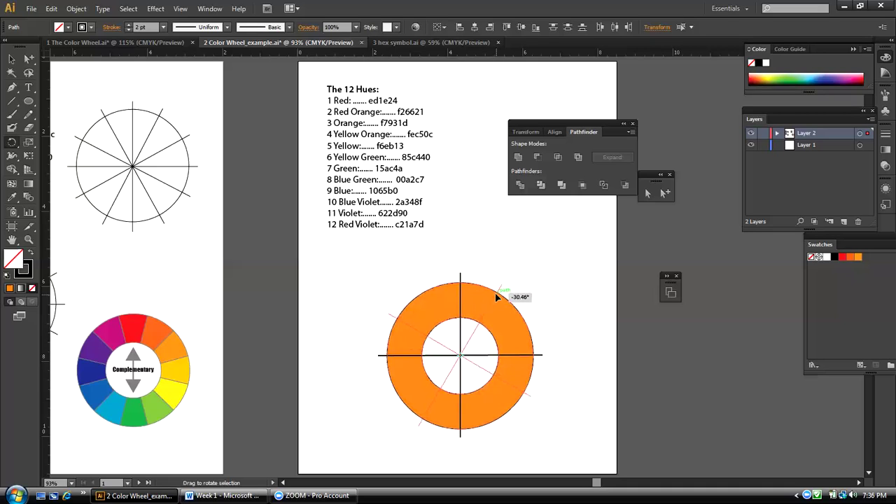
left_click_drag(496, 297, 495, 297)
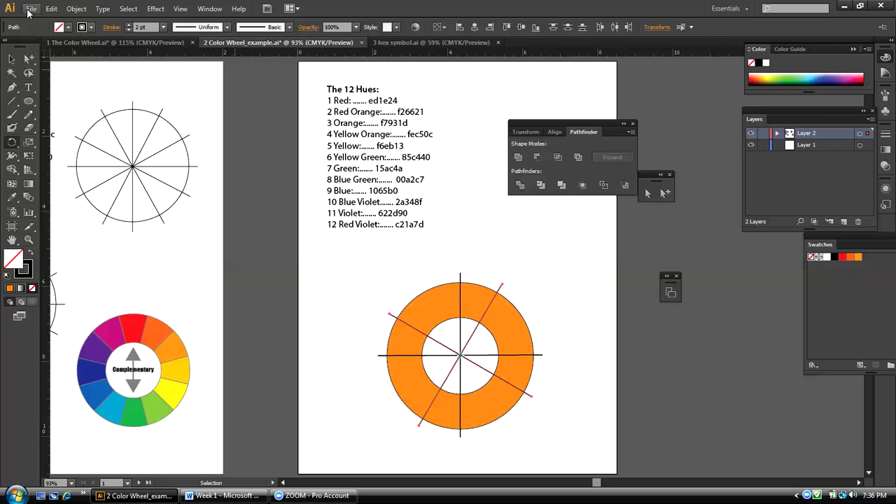
Paste another copy of the crossed lines in place, rotate it about 60° clockwise around the ring's center, and deselect
left_click(51, 9)
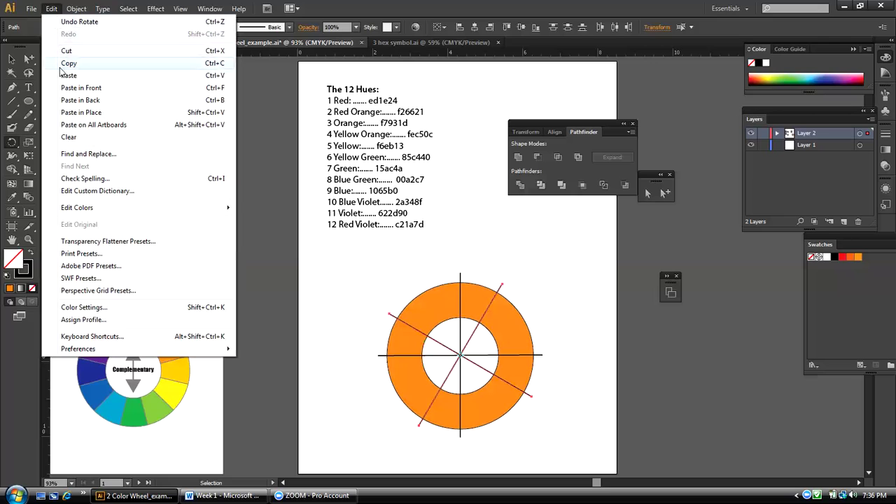
left_click(65, 114)
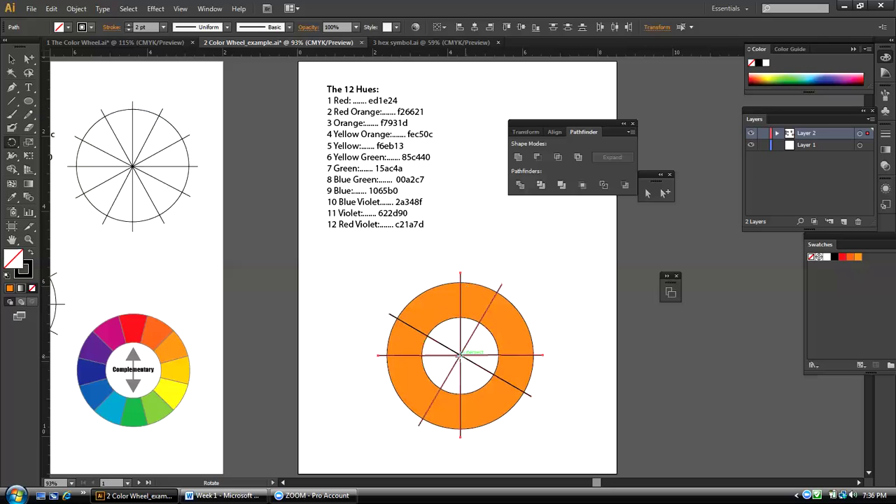
left_click_drag(460, 355, 459, 355)
left_click_drag(461, 297, 501, 334)
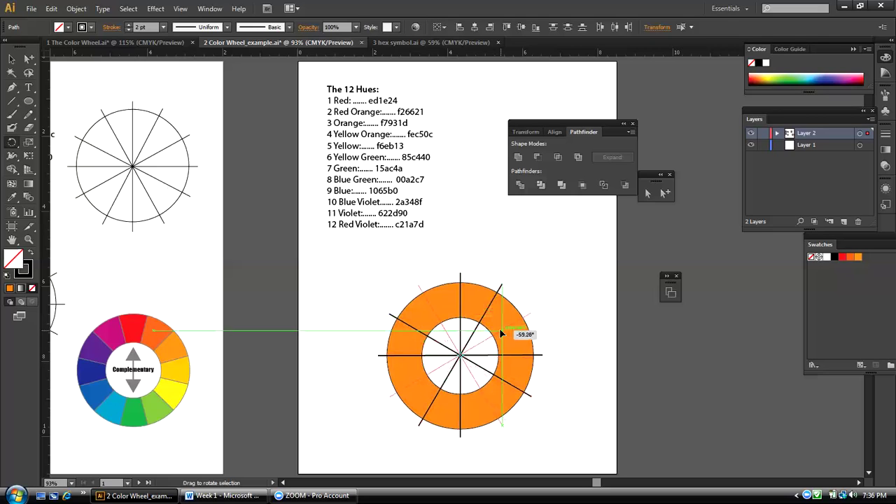
left_click_drag(502, 333, 502, 335)
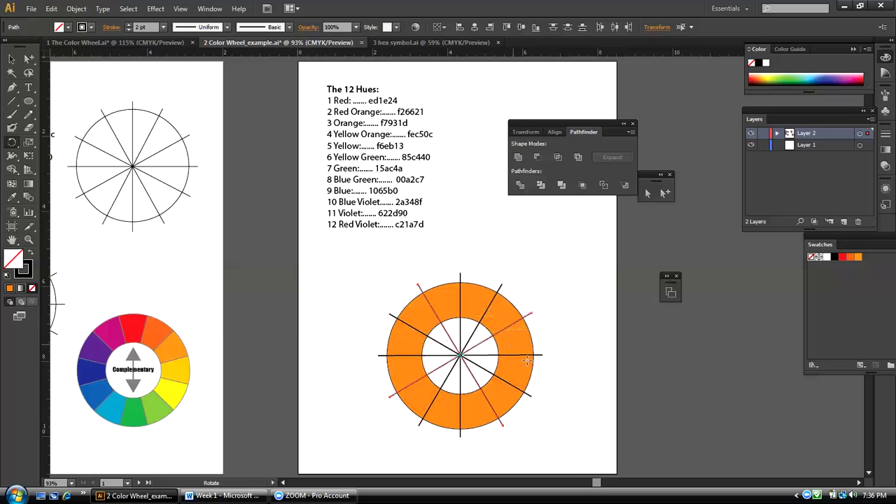
key("v")
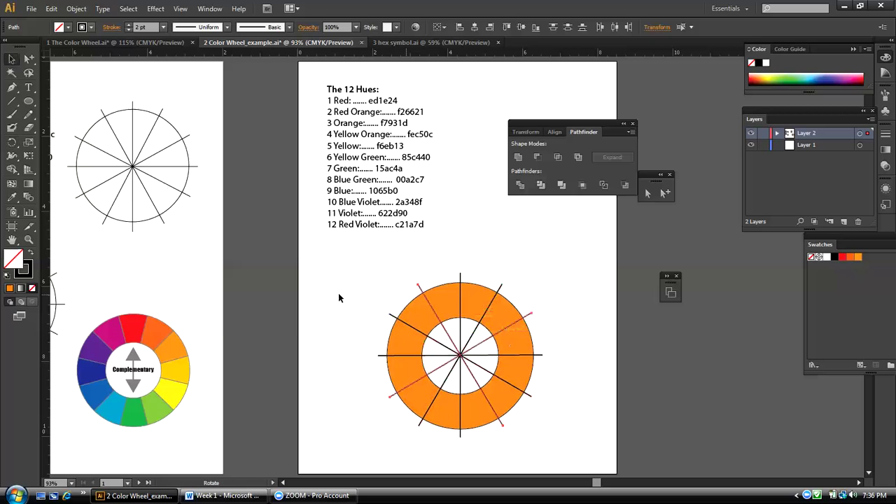
left_click(340, 296)
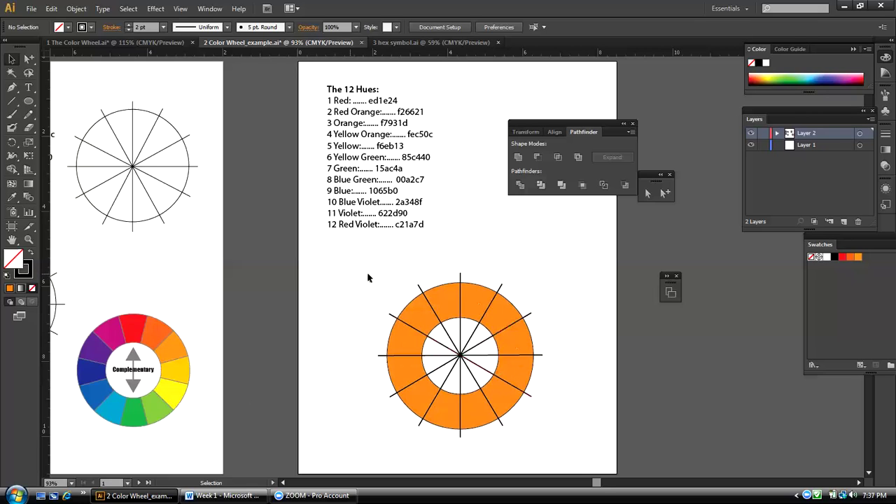
Divide the orange ring along all six crossing lines with the Pathfinder Divide operation, then deselect
left_click_drag(394, 296, 477, 367)
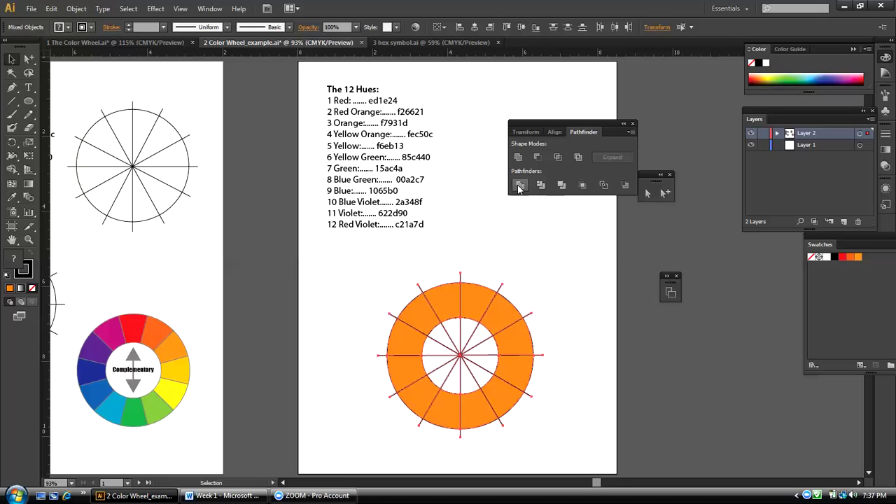
left_click(518, 185)
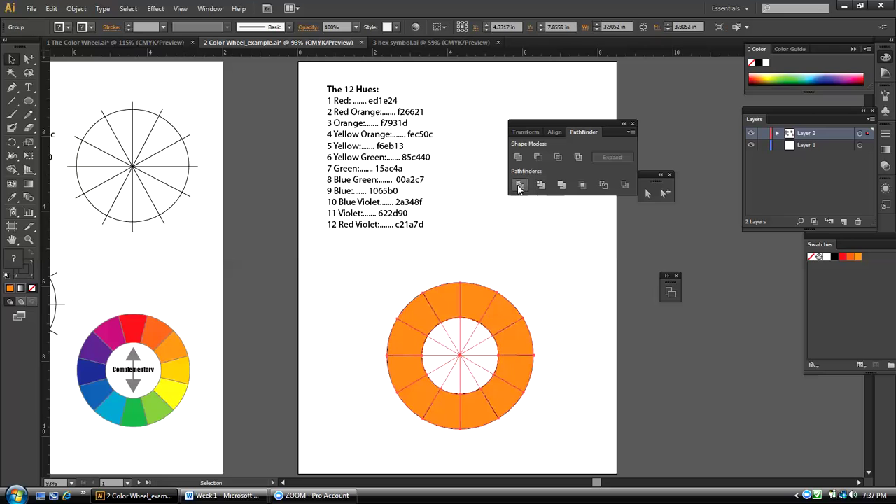
left_click(461, 343)
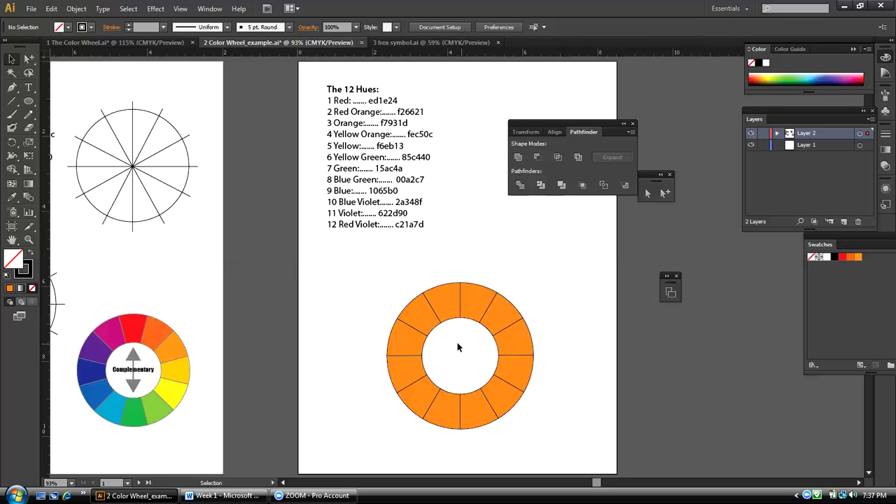
Ungroup the divided ring into separate segments
left_click(448, 304)
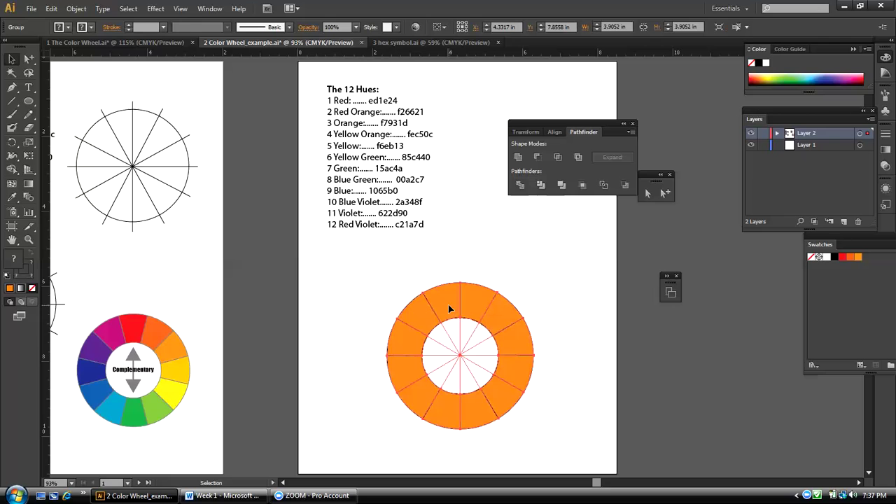
left_click(76, 9)
key("Escape")
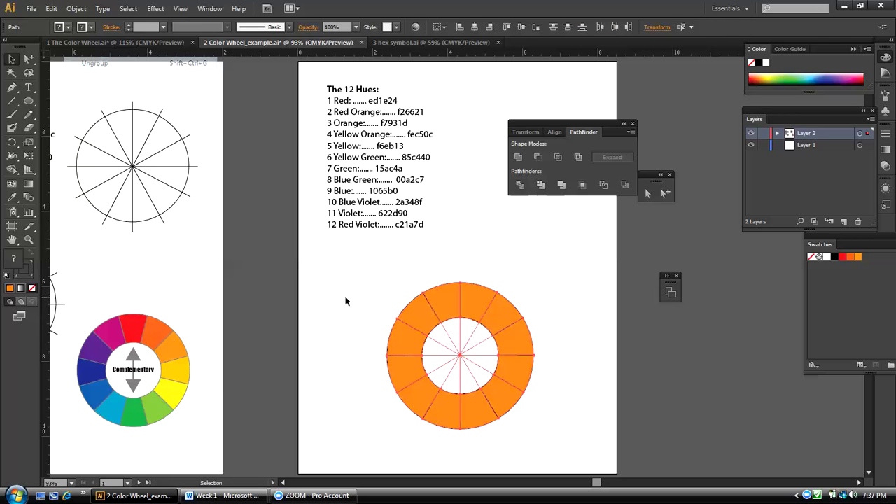
Select the unfilled leftover pieces inside the ring's center hole and delete them
left_click(345, 296)
left_click(450, 299)
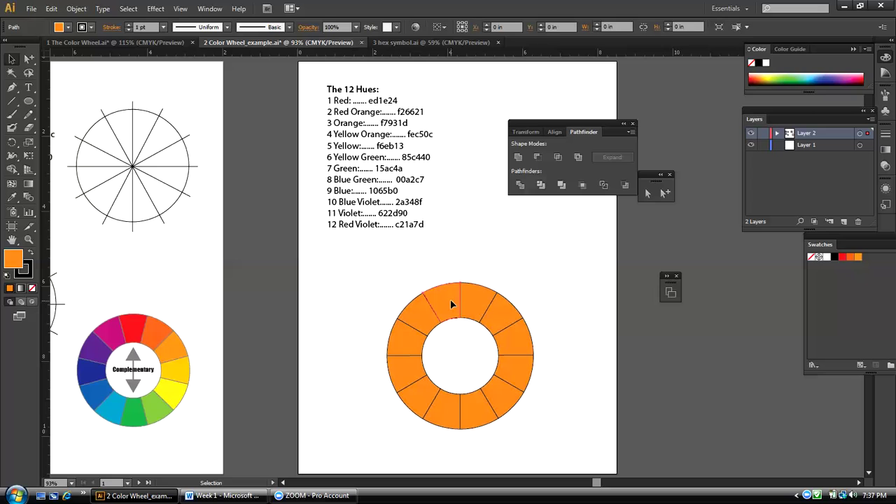
left_click(483, 303)
left_click(507, 308)
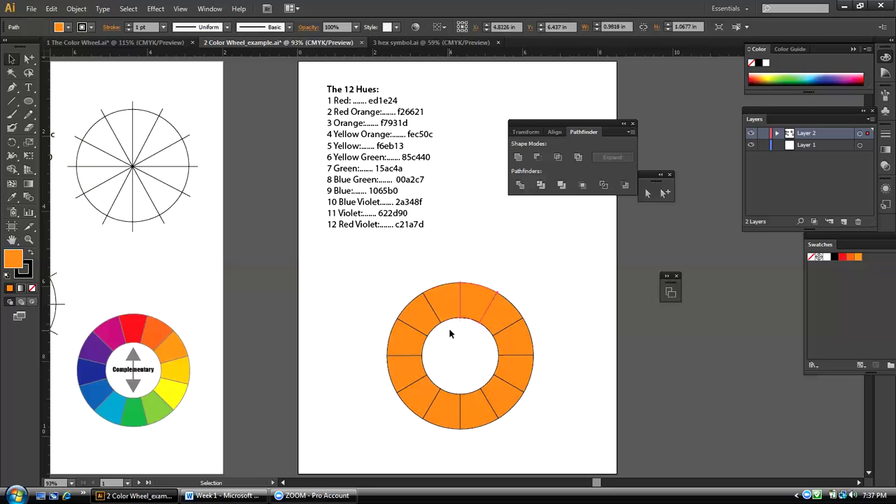
left_click_drag(453, 329, 470, 370)
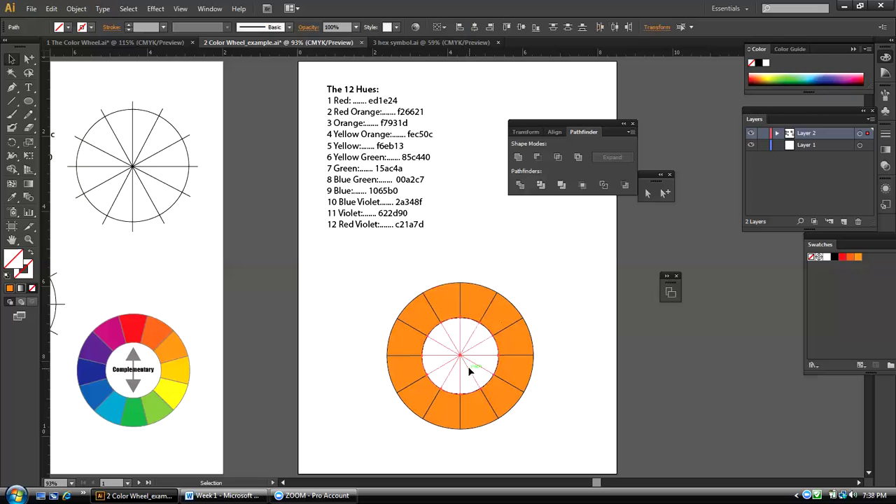
key("Delete")
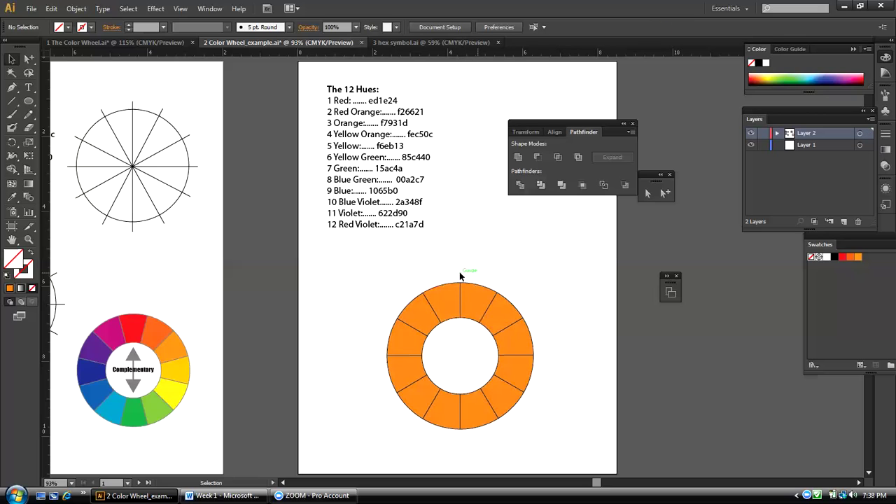
Place the Swatches panel beside the second artboard and fill the ring segment just left of its top center with the red swatch
left_click_drag(466, 279, 471, 283)
left_click_drag(476, 374, 482, 379)
left_click_drag(837, 233, 751, 256)
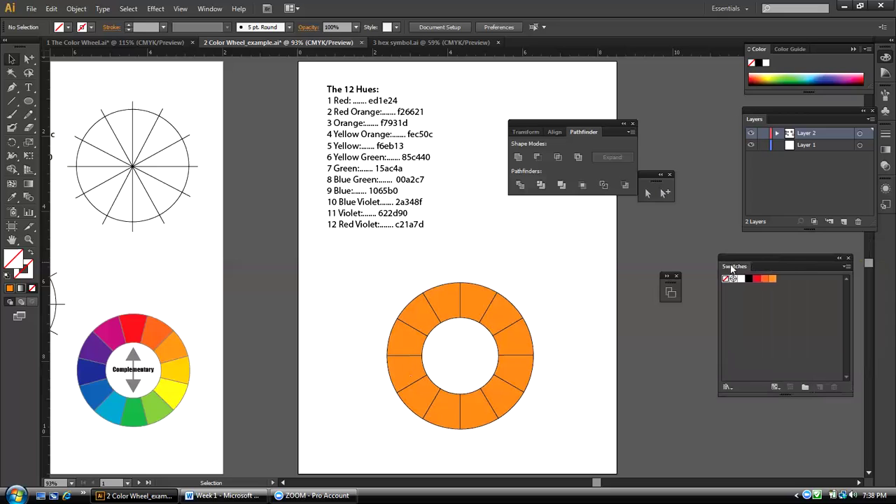
left_click_drag(750, 259, 448, 303)
left_click(446, 300)
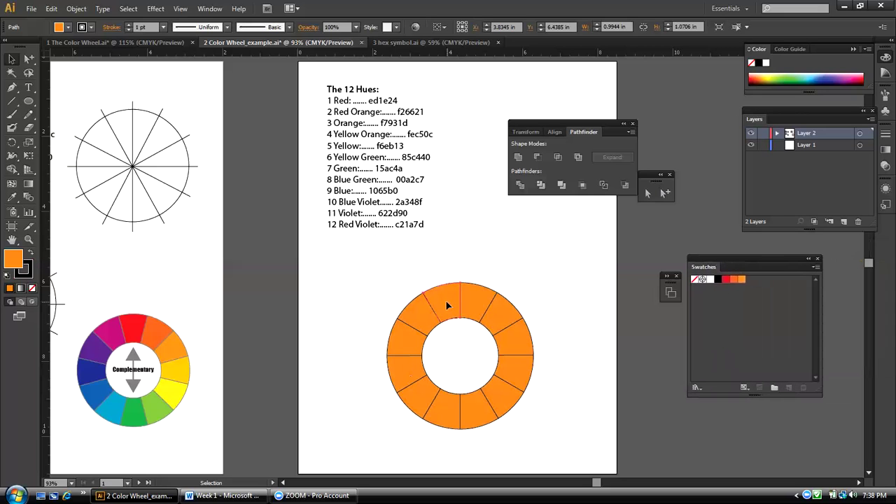
left_click(726, 280)
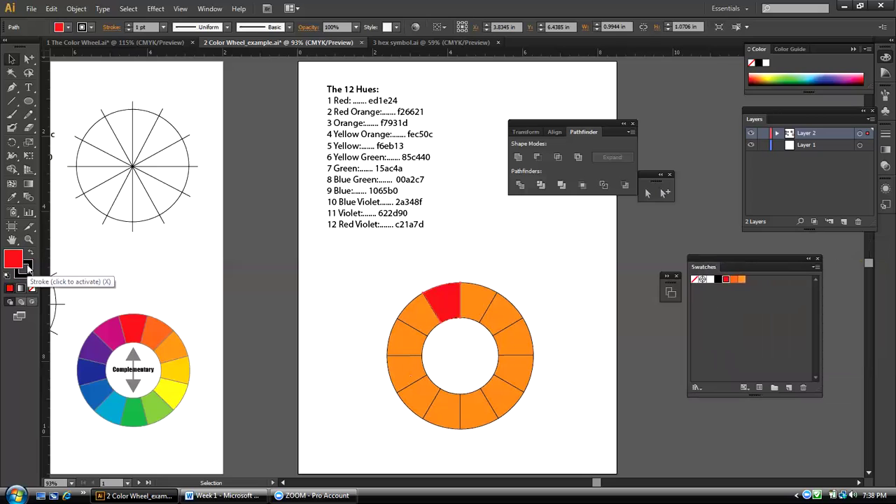
Fill the two segments clockwise from the red one with the red-orange and orange swatches, and deselect
left_click(479, 301)
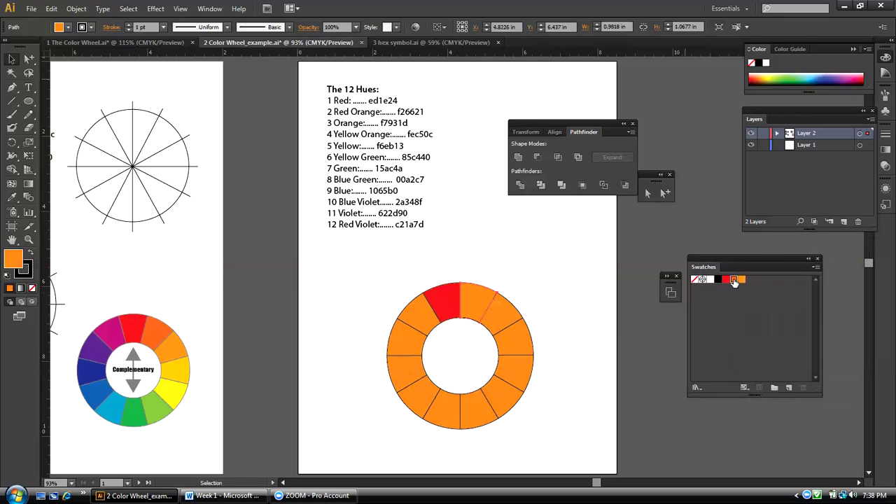
left_click(732, 280)
left_click(508, 318)
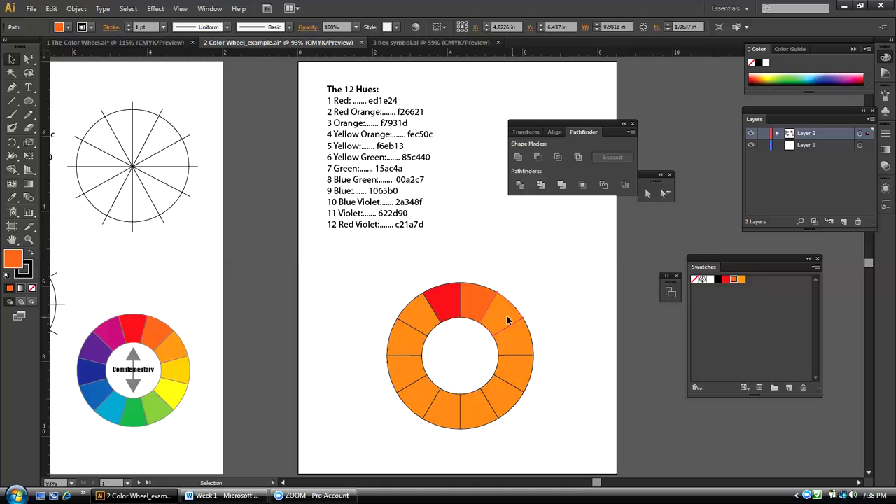
left_click(742, 279)
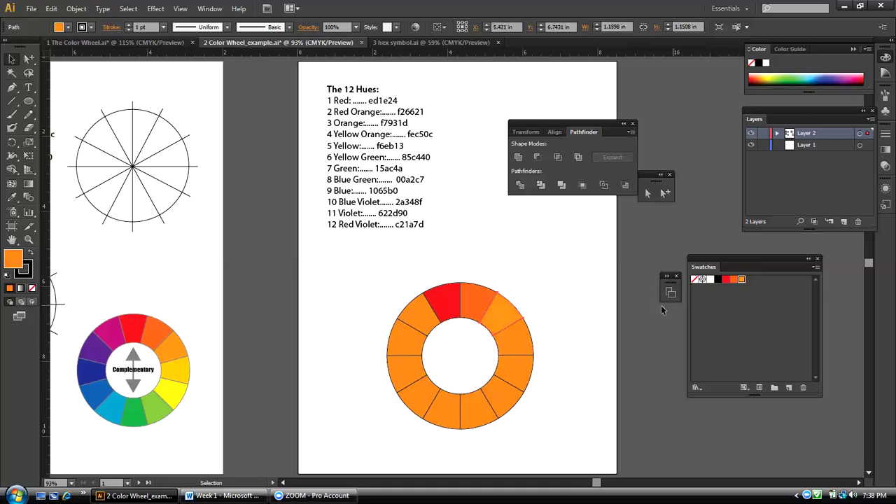
left_click(552, 310)
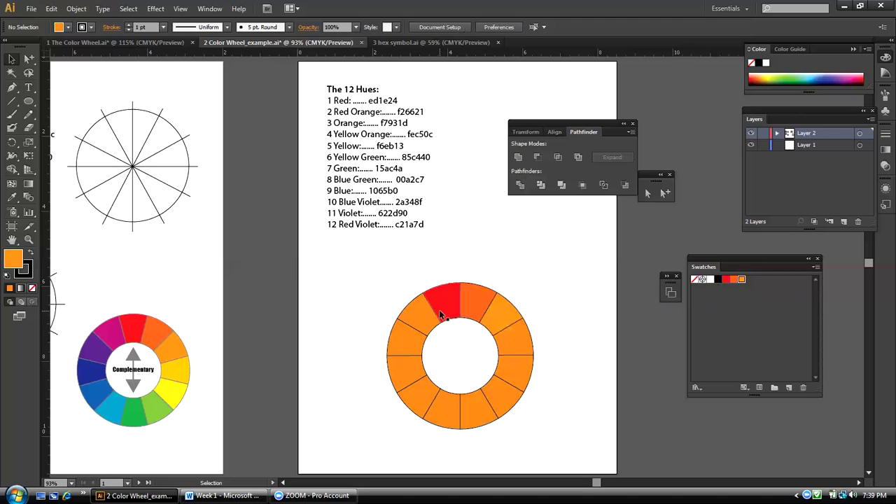
Color the fourth segment clockwise yellow orange by sampling that hue from the Complementary wheel with the Eyedropper
left_click(518, 339)
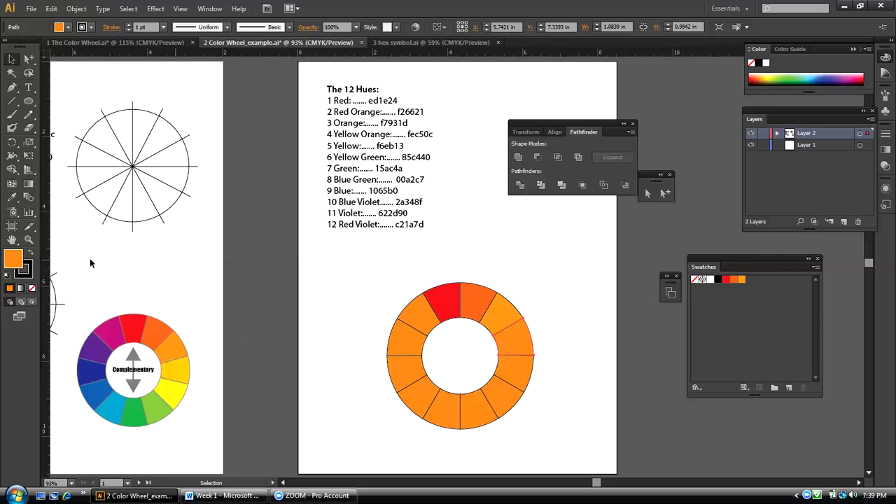
left_click(13, 197)
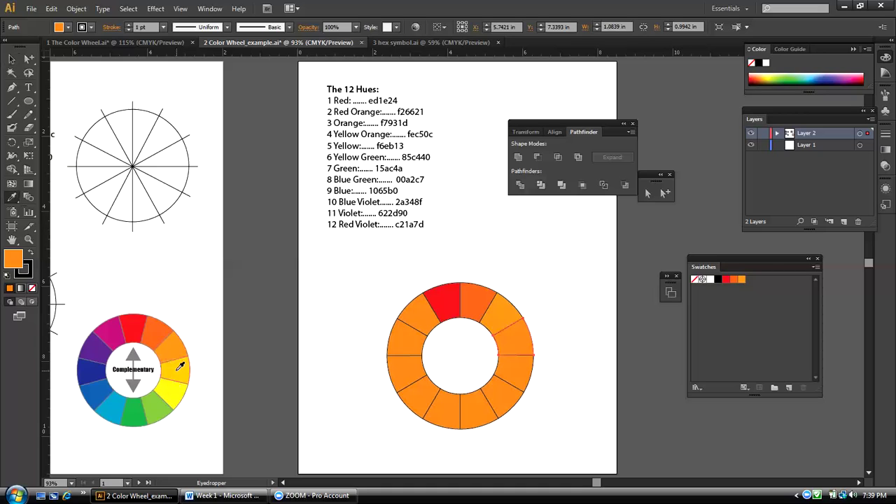
left_click(180, 366)
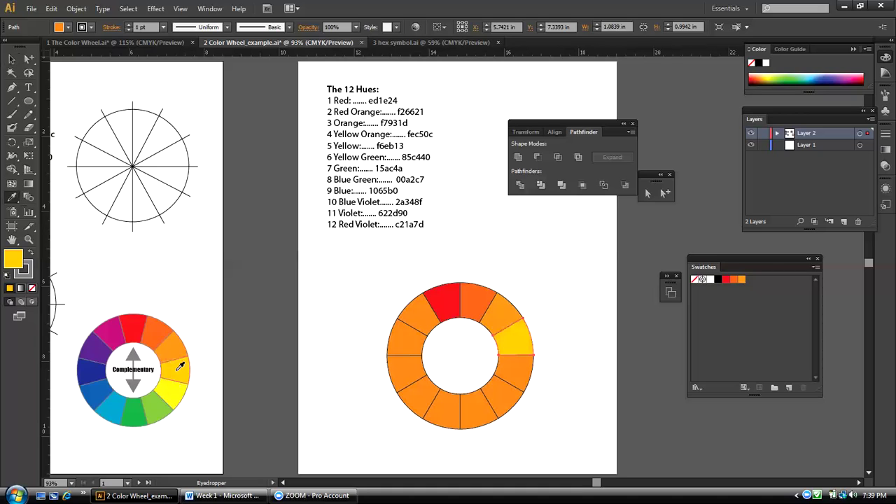
left_click(14, 60)
Color the fifth segment yellow from the Complementary wheel, tearing off the Eyedropper tools and placing them beside the ring
left_click(514, 376)
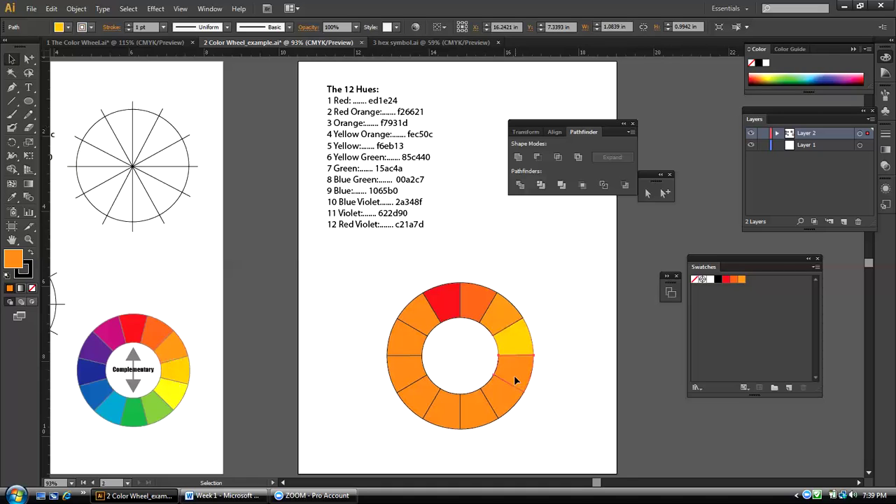
left_click_drag(12, 197, 120, 211)
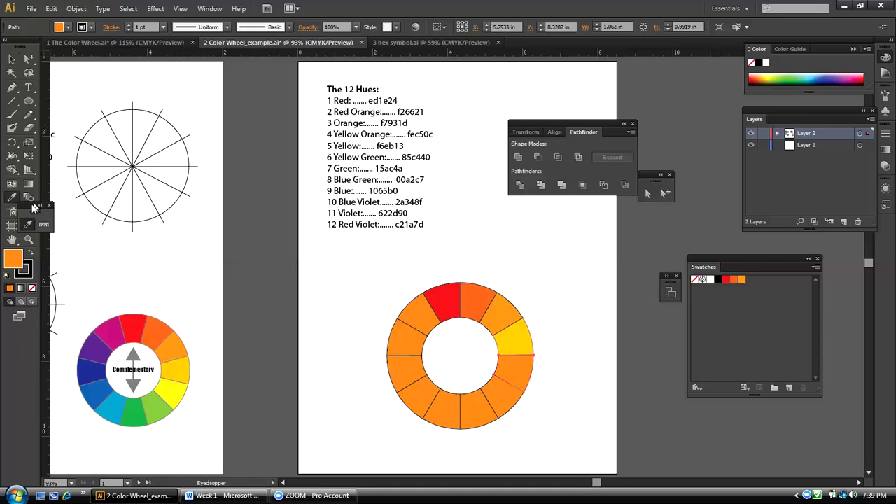
left_click_drag(45, 210, 329, 277)
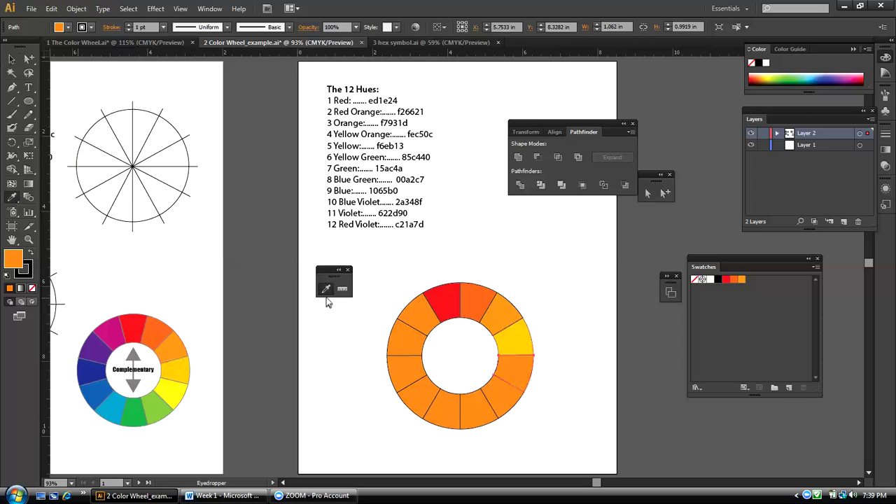
left_click(179, 389)
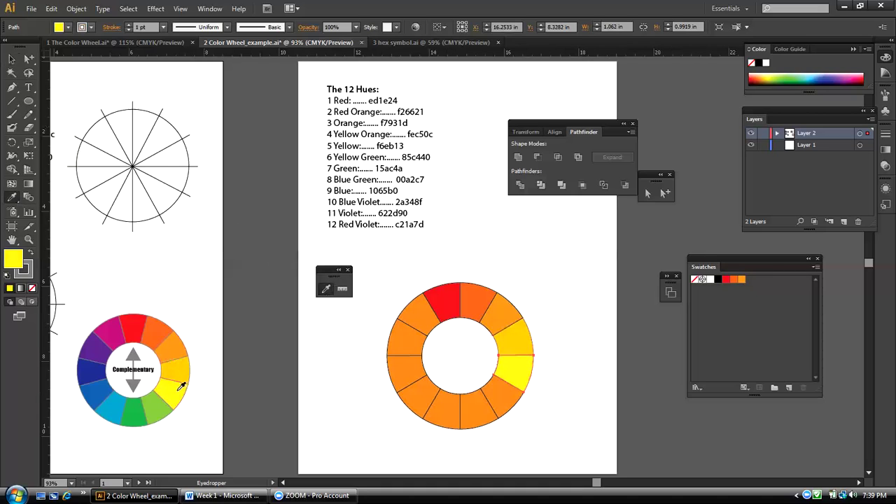
left_click(12, 59)
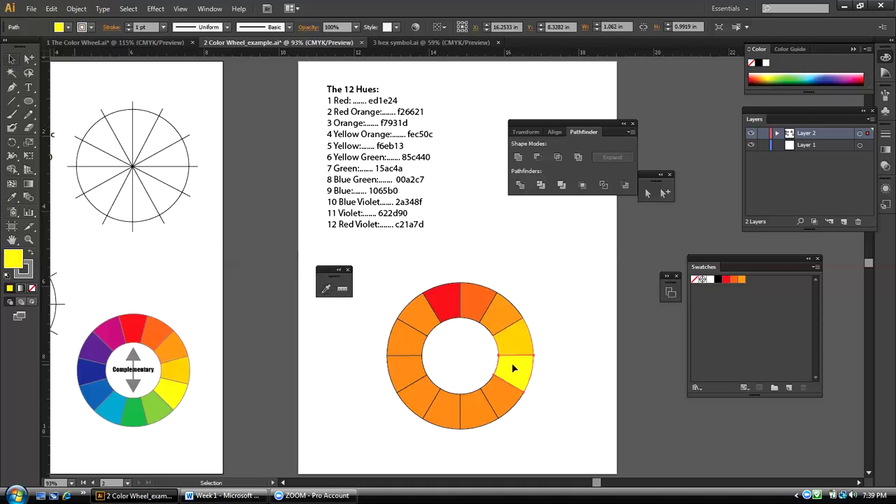
Color the segment below the yellow one yellow green by sampling that hue from the Complementary wheel
left_click(502, 390)
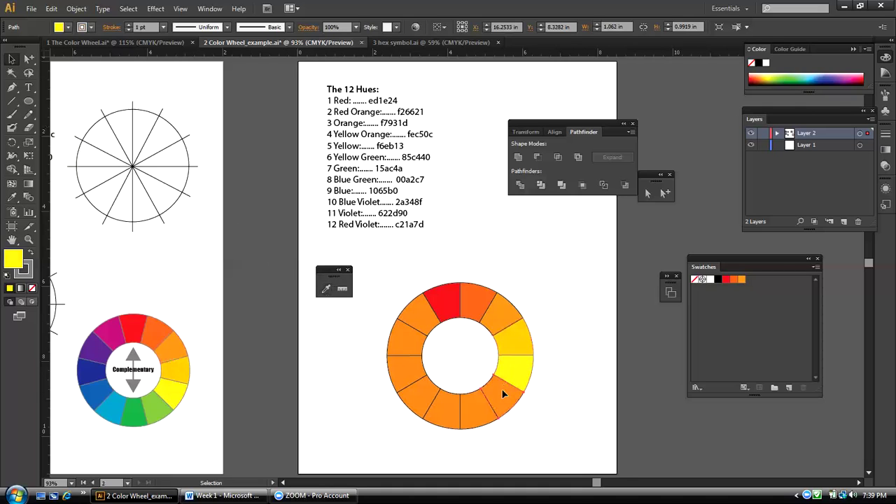
left_click(326, 290)
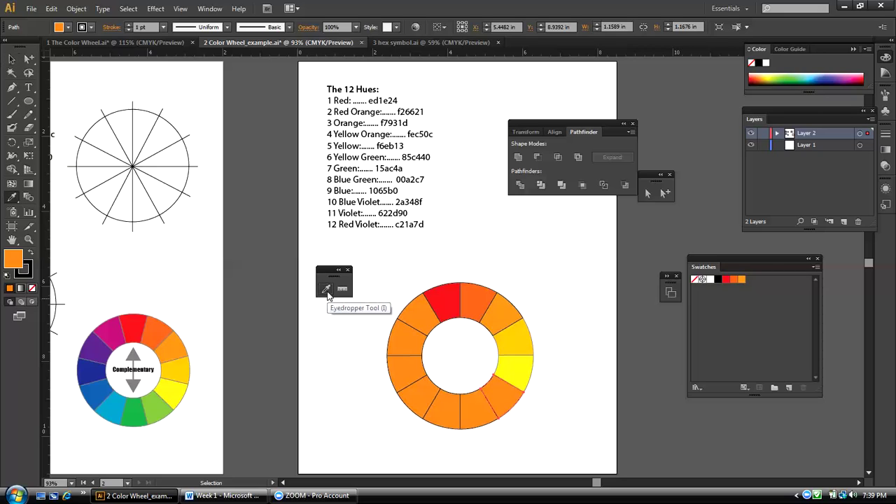
left_click(159, 413)
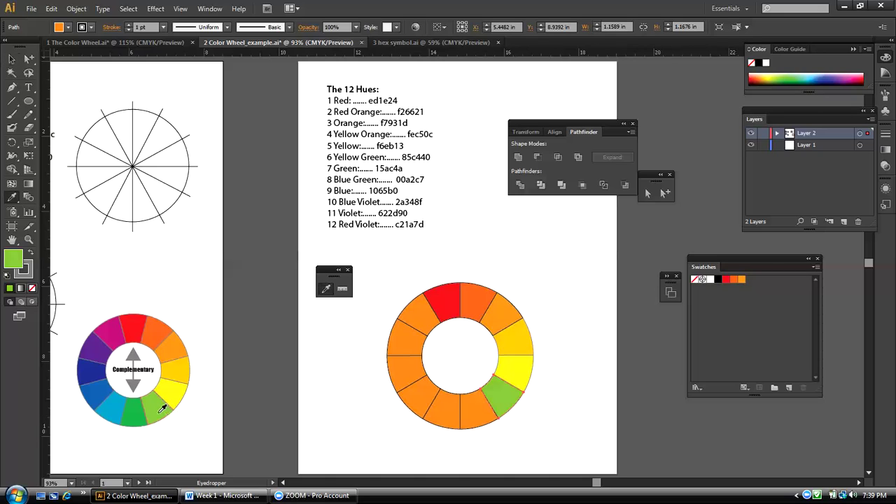
left_click(12, 60)
Color the segment just right of the ring's bottom center green with the Eyedropper, sampling the Complementary wheel
left_click(455, 408)
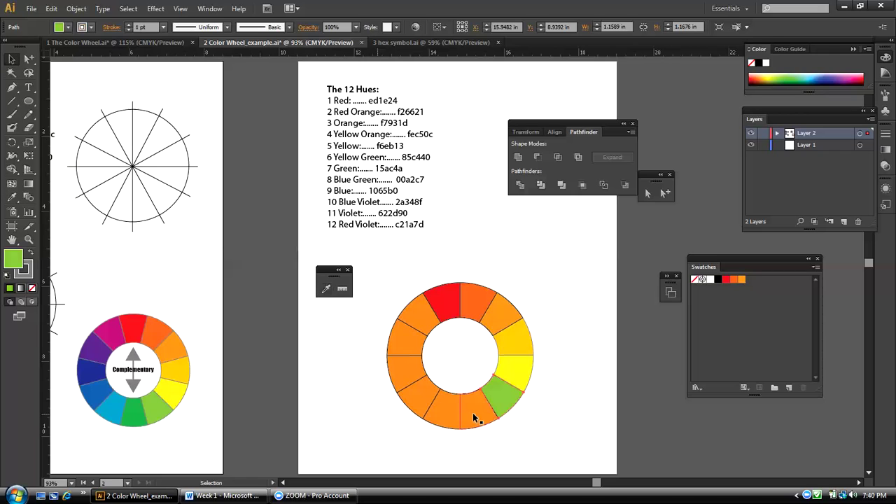
left_click(473, 413)
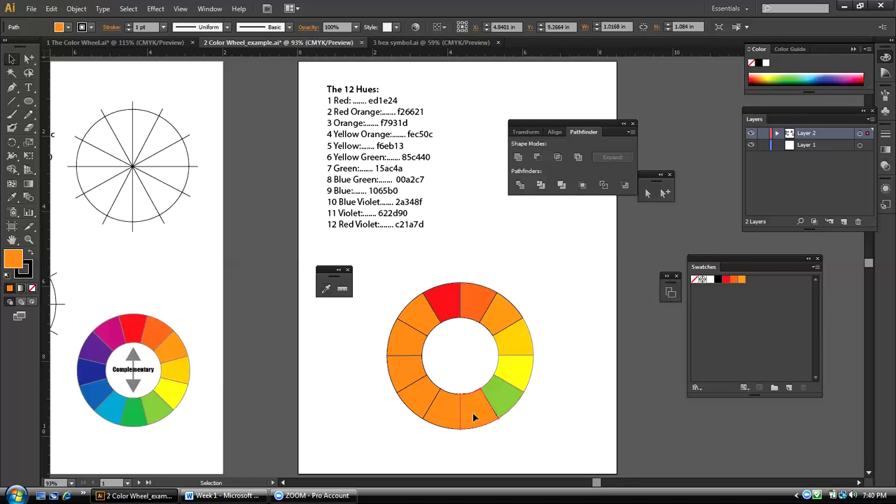
left_click(326, 287)
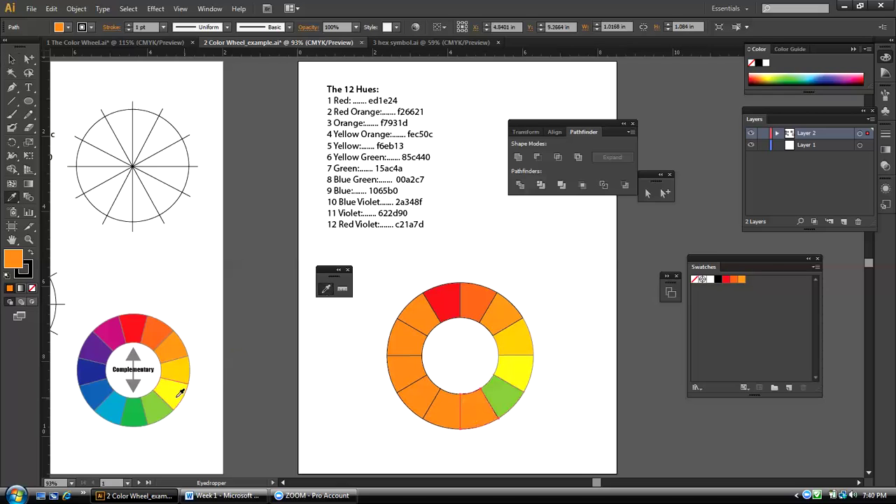
left_click(137, 414)
left_click(11, 61)
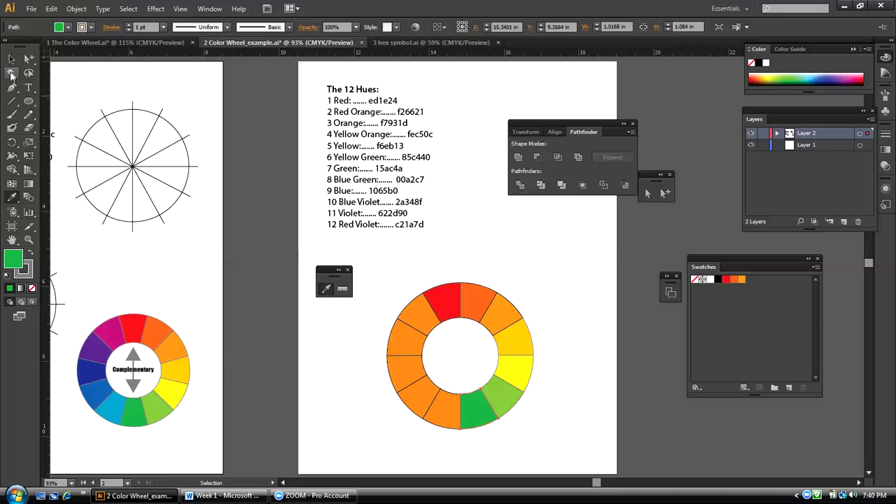
Color the segment just left of the ring's bottom center blue green, sampled from the Complementary wheel
left_click(442, 414)
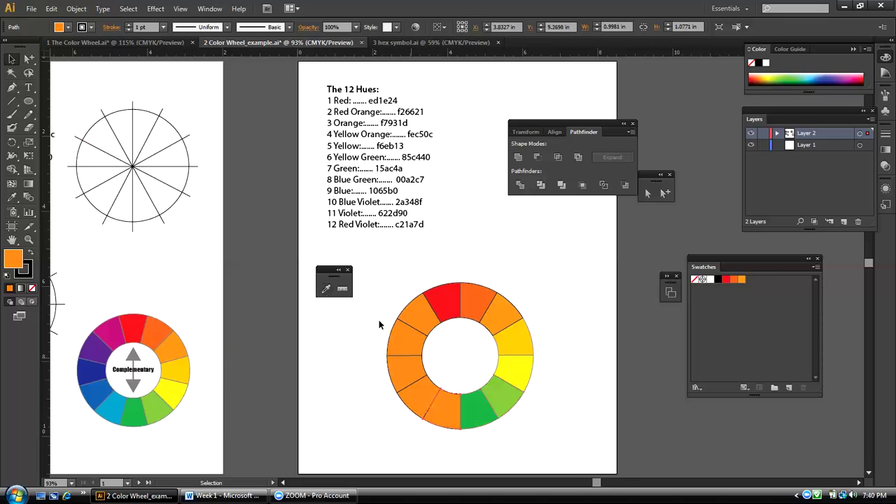
left_click(331, 292)
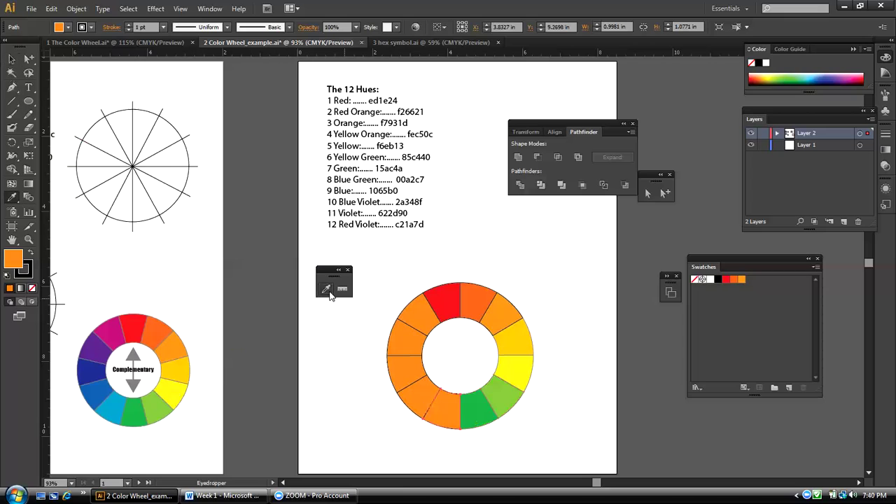
left_click(116, 402)
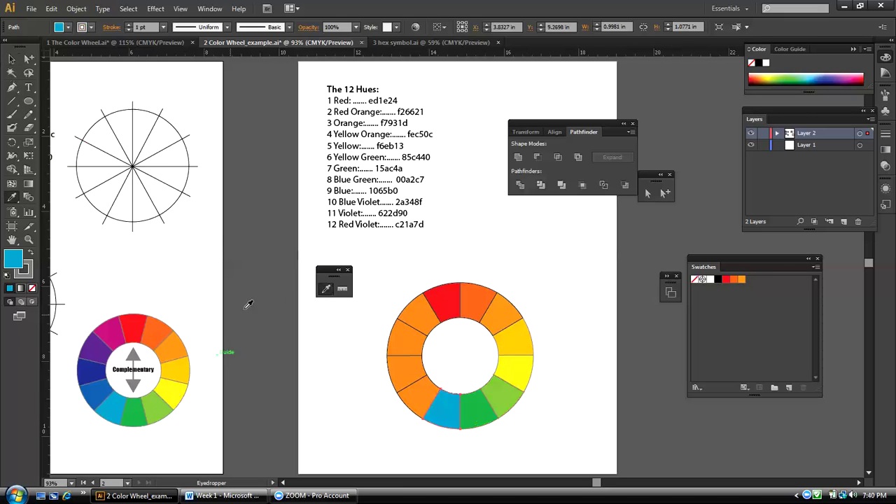
left_click(11, 59)
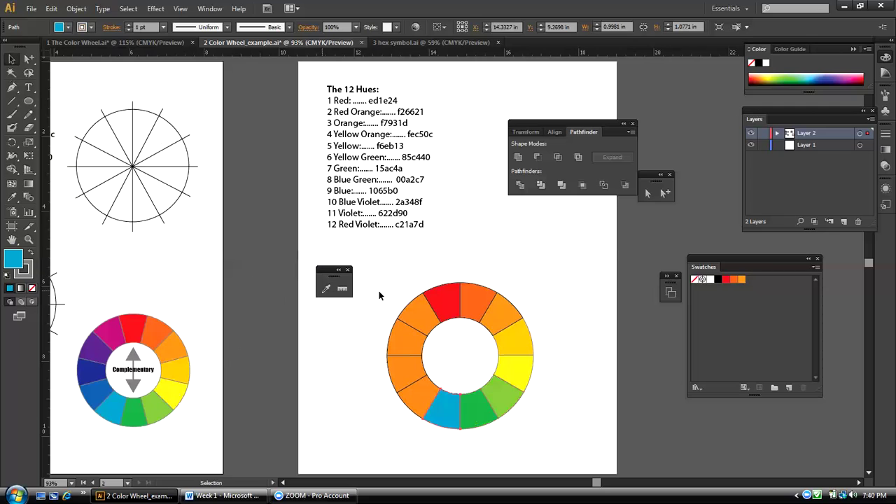
left_click(100, 396)
left_click(185, 283)
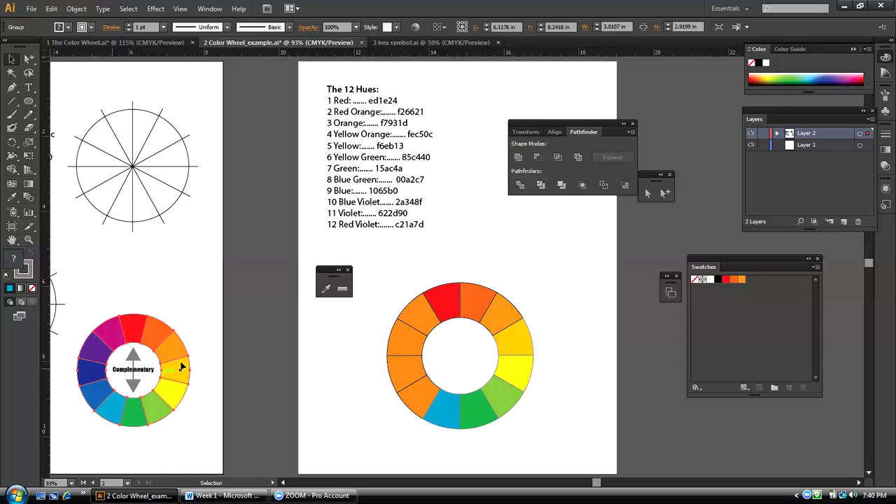
left_click(326, 288)
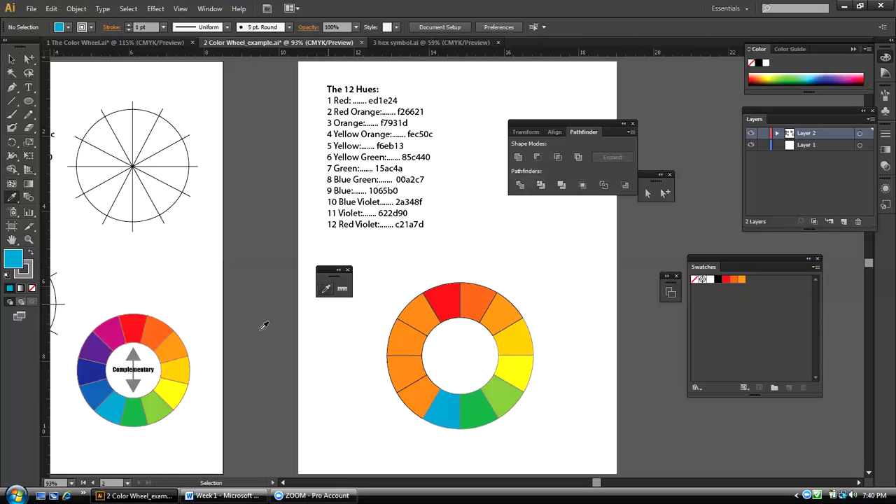
left_click(103, 387)
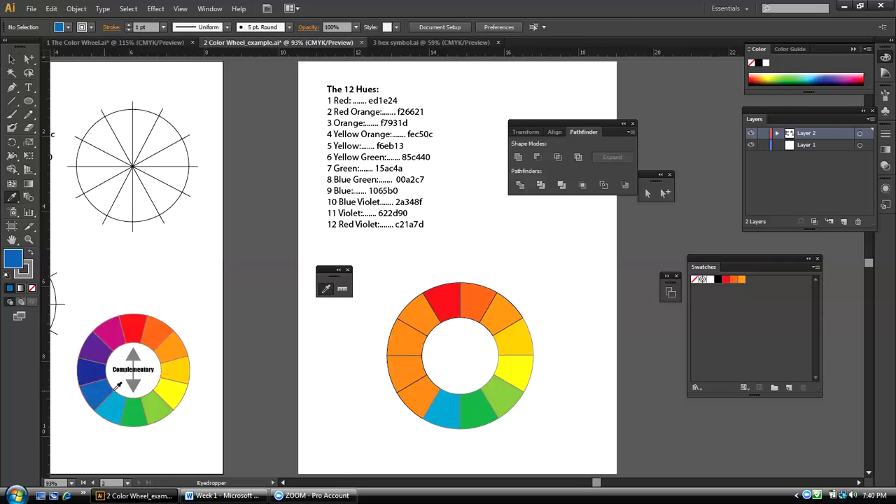
Color the ring segment beside the blue green one blue, sampling that hue from the Complementary wheel with the Eyedropper
left_click(12, 59)
left_click(419, 397)
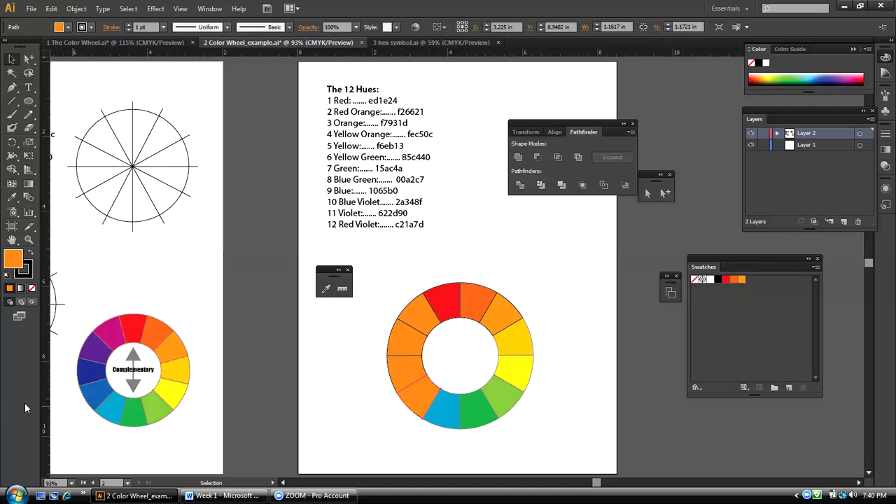
left_click(333, 291)
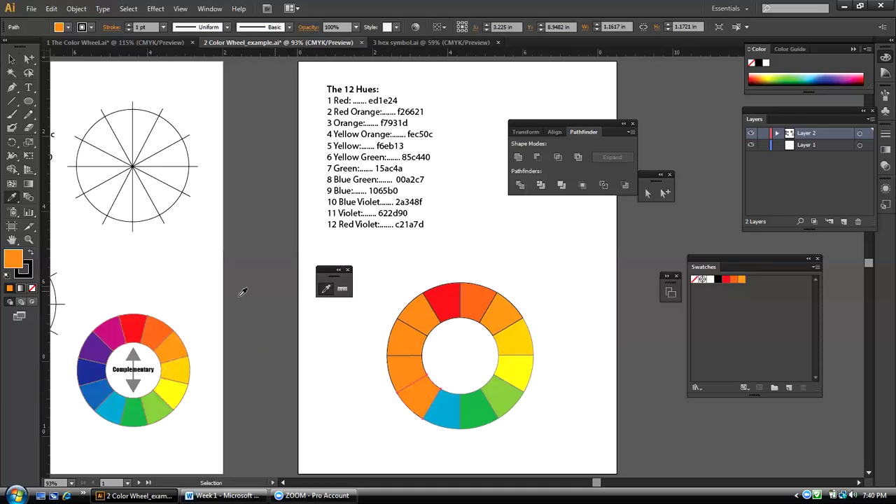
left_click(98, 382)
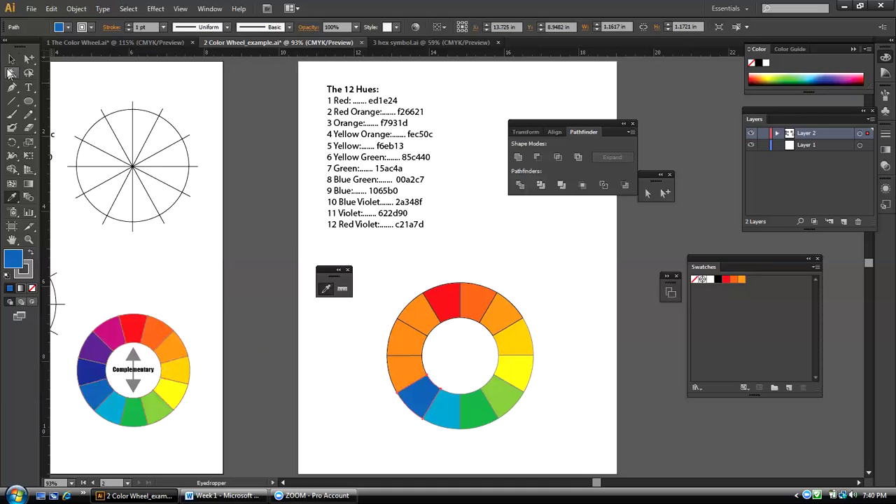
Color the segment above the blue one blue violet, sampled from the Complementary wheel
left_click(11, 60)
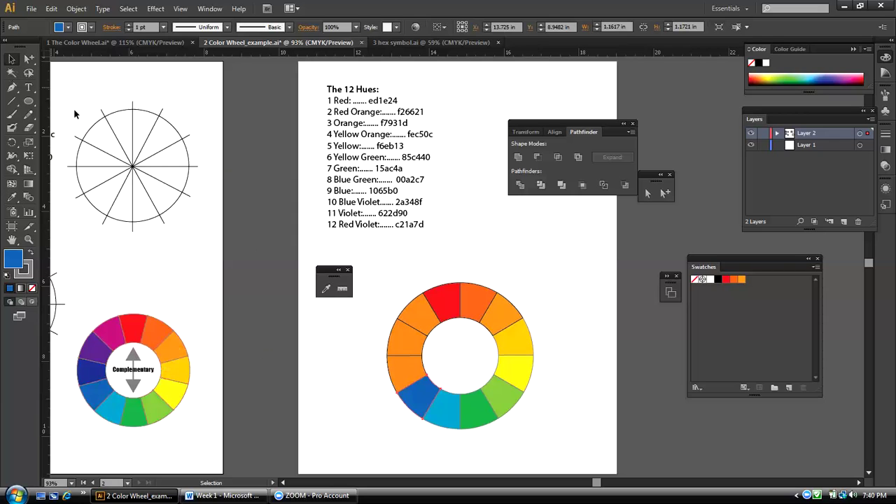
left_click(411, 374)
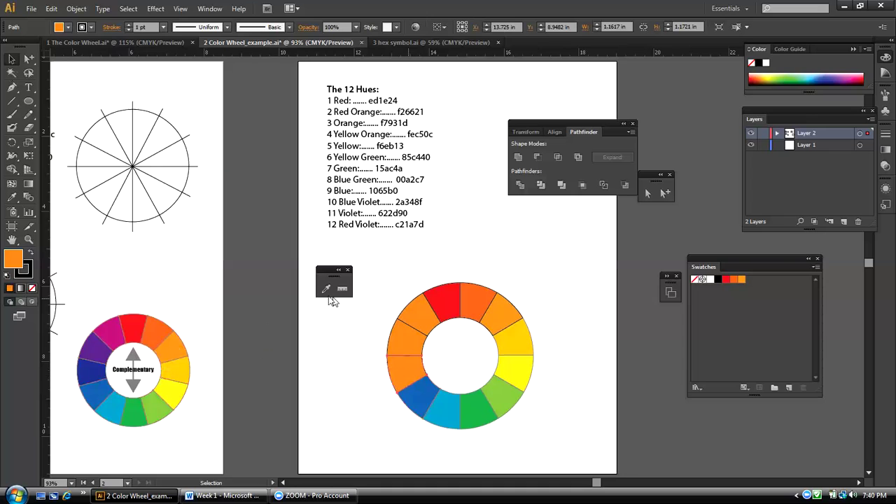
left_click(326, 291)
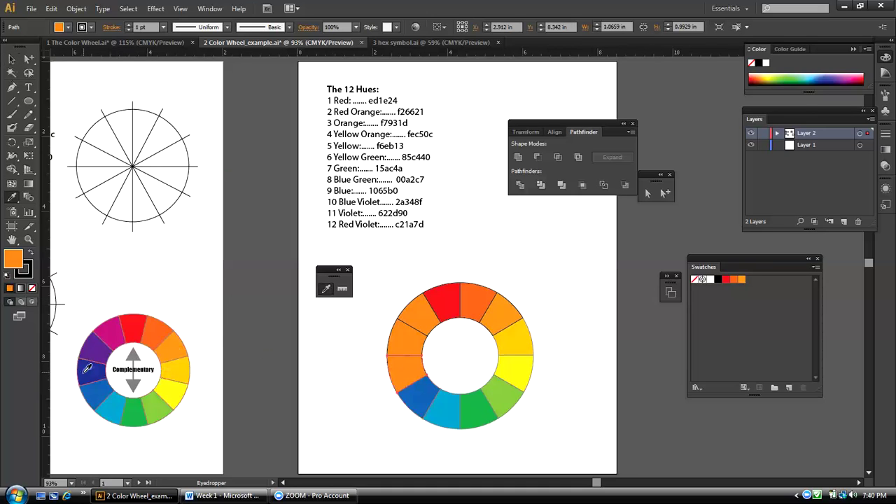
left_click(85, 372)
Color the ring segment above the blue violet one violet by sampling that hue from the Complementary wheel
left_click(12, 59)
left_click(394, 346)
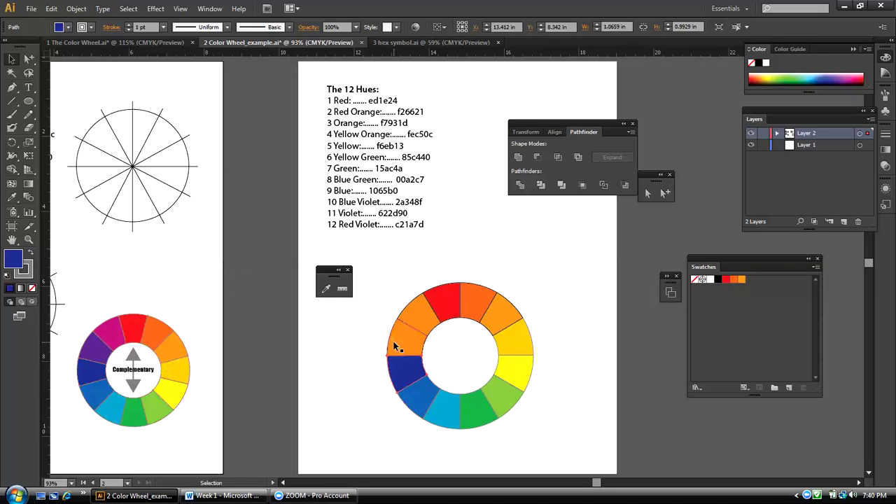
left_click(421, 361)
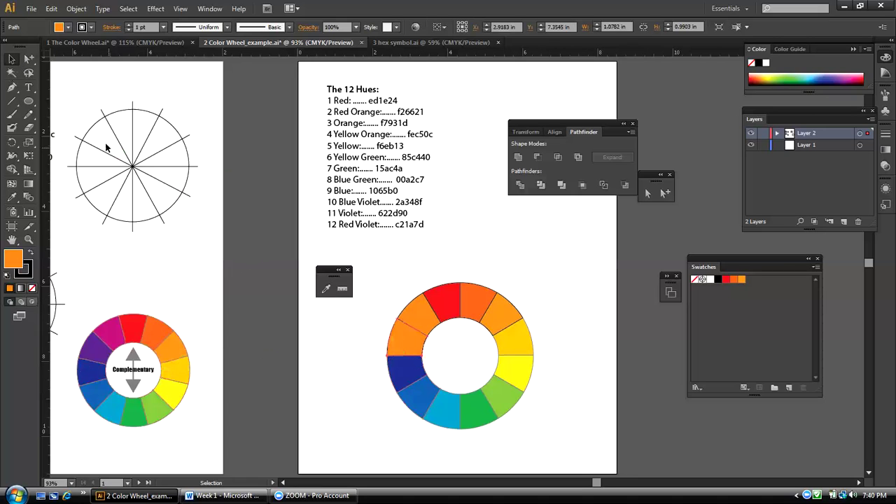
left_click(326, 288)
left_click(100, 341)
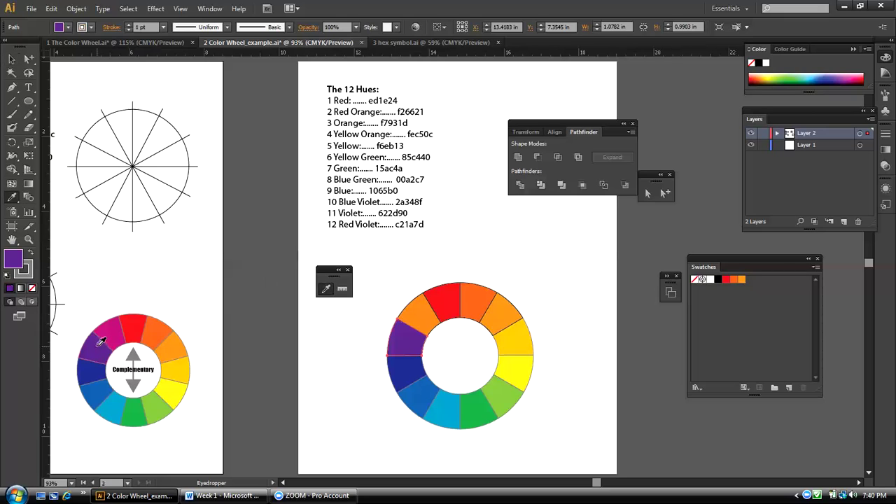
Color the last orange segment, between violet and red, red violet from the Complementary wheel and deselect it
left_click(12, 59)
left_click(419, 302)
left_click(325, 288)
left_click(112, 327)
left_click(12, 59)
left_click(291, 238)
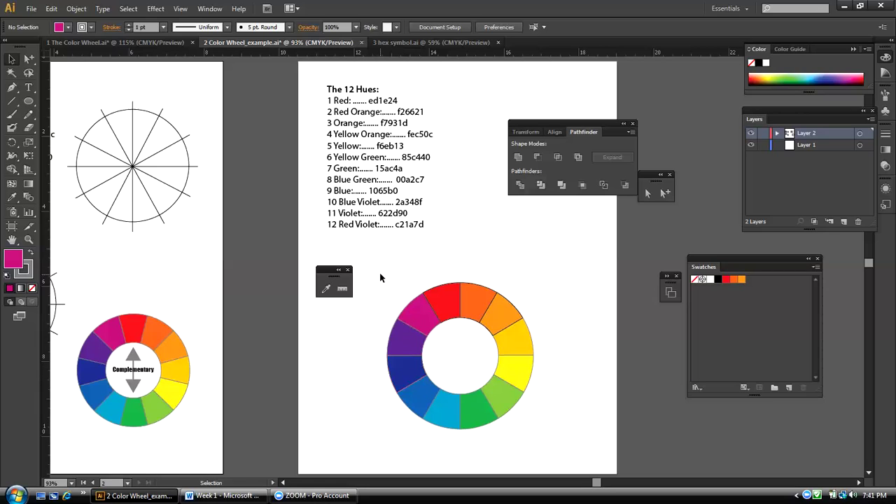
Add the sampled gray stroke color to the swatches and apply it to the outlines of all the ring's segments
left_click(323, 367)
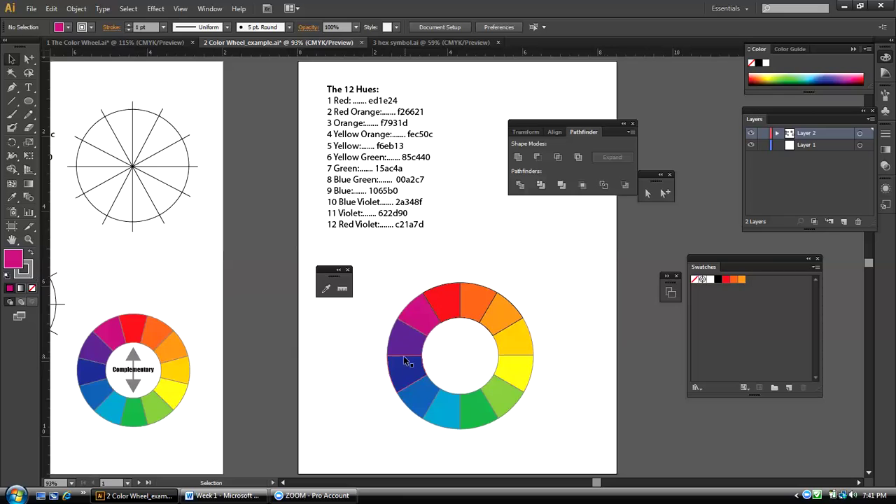
left_click(26, 270)
mouse_move(25, 269)
left_mouse_down()
mouse_move(747, 344)
mouse_move(749, 322)
left_mouse_up()
mouse_move(369, 273)
left_mouse_down()
mouse_move(446, 329)
mouse_move(527, 433)
left_mouse_up()
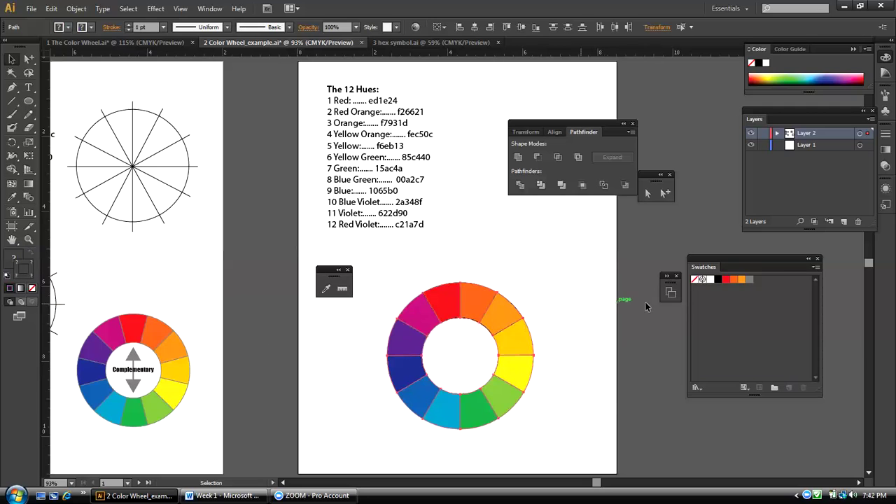
left_click(750, 280)
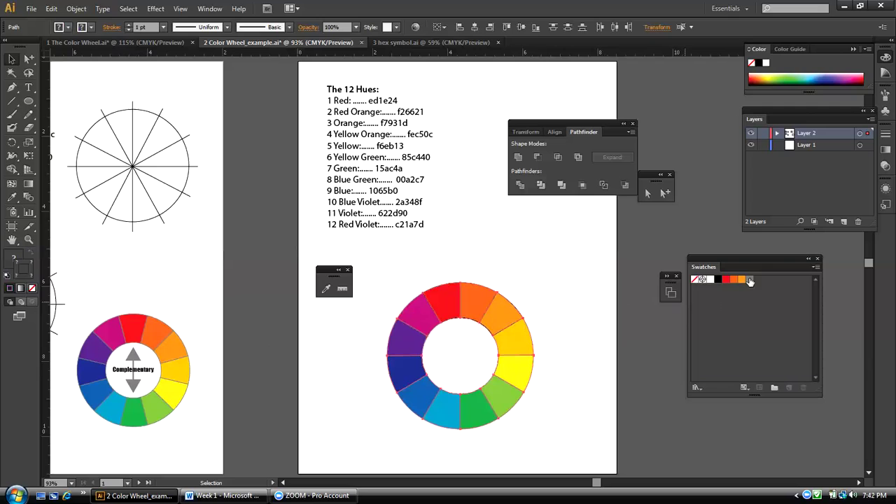
left_click(500, 265)
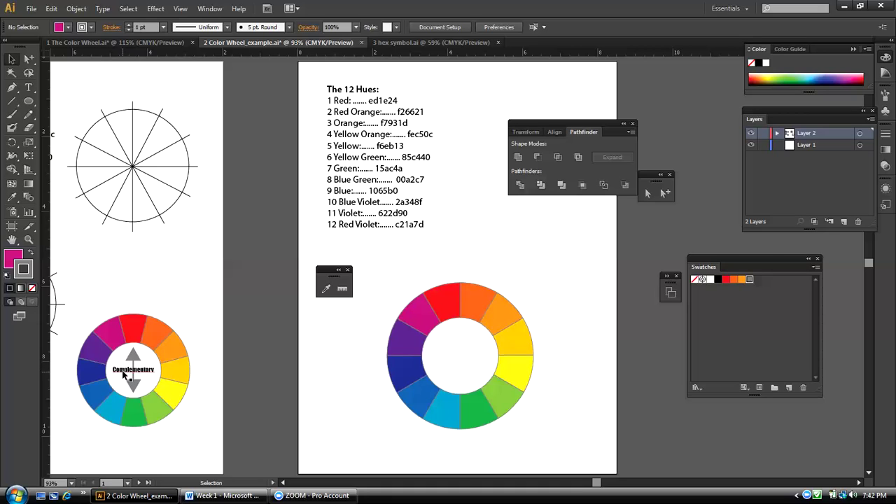
Draw a square about 0.23 in wide left of the Complementary wheel and give it a gray fill with no stroke
left_click(29, 240)
left_click_drag(90, 334, 176, 412)
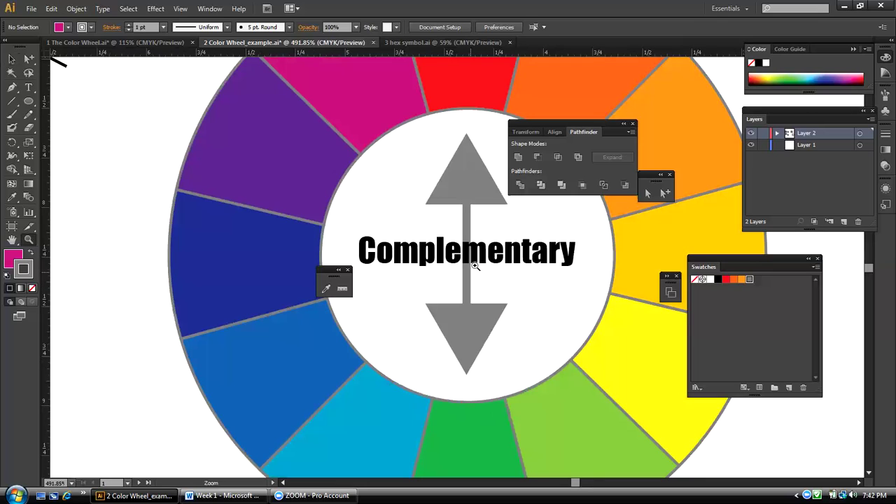
left_click_drag(543, 130, 638, 99)
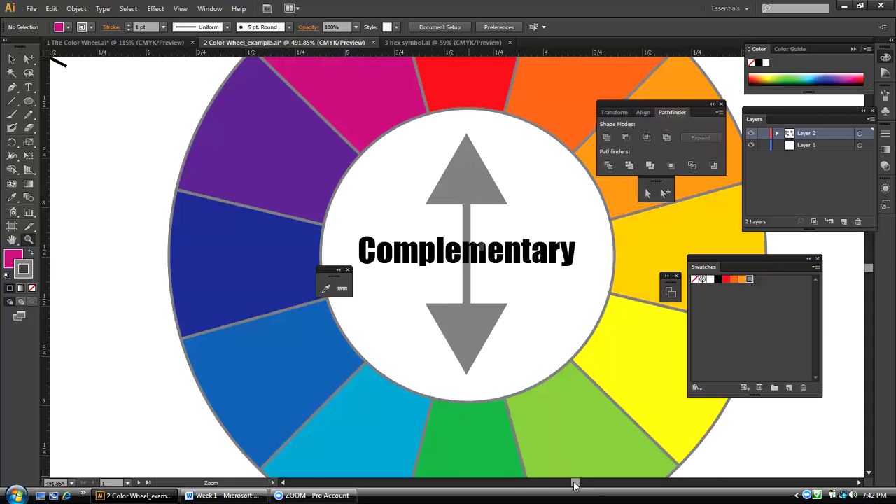
left_click_drag(574, 485, 570, 483)
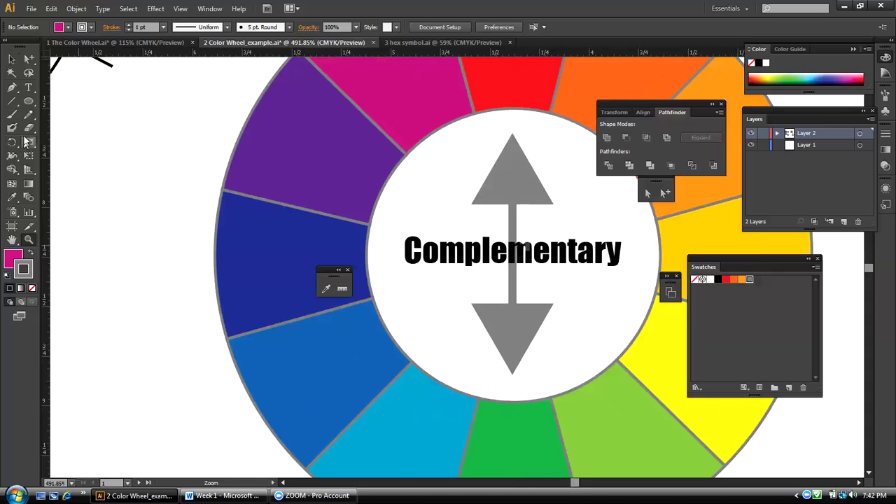
left_click(27, 101)
left_click(51, 103)
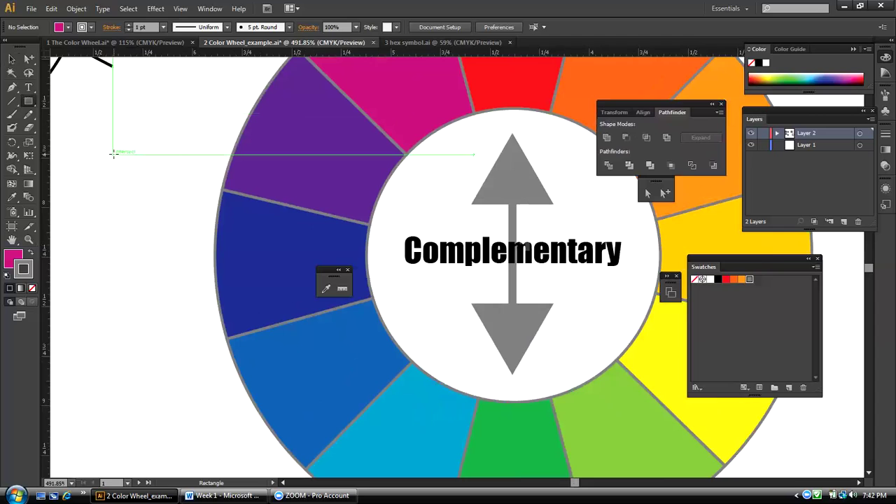
left_click_drag(113, 153, 156, 199)
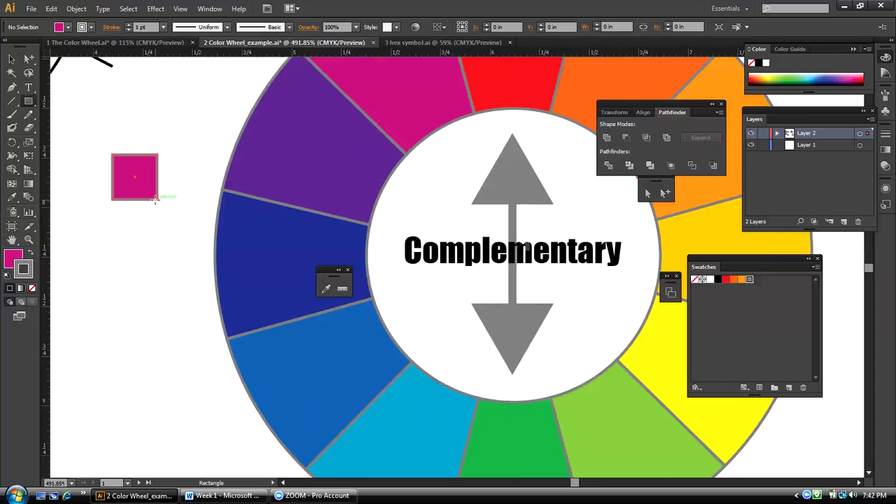
left_click(28, 255)
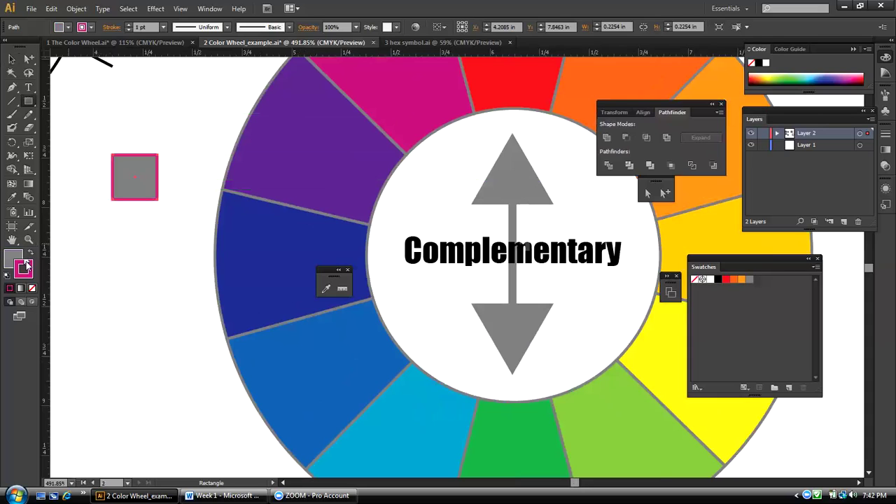
left_click(32, 288)
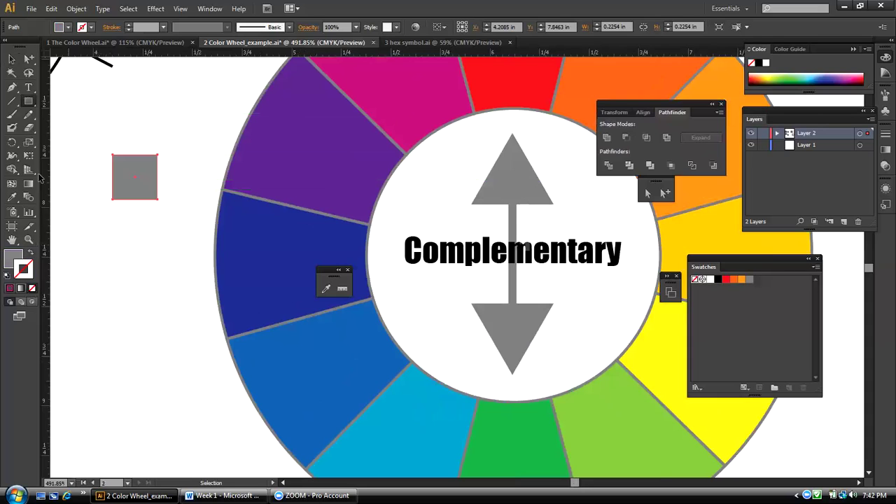
left_click_drag(12, 87, 168, 110)
left_click_drag(67, 95, 146, 86)
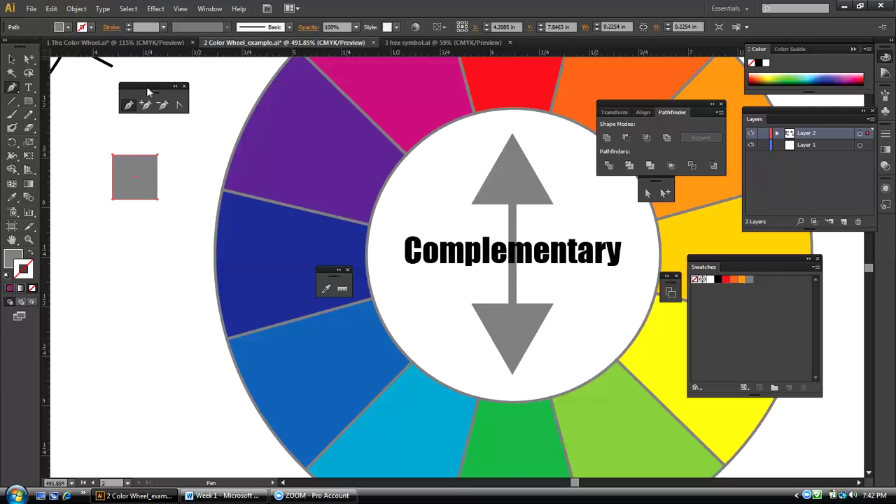
left_click(184, 87)
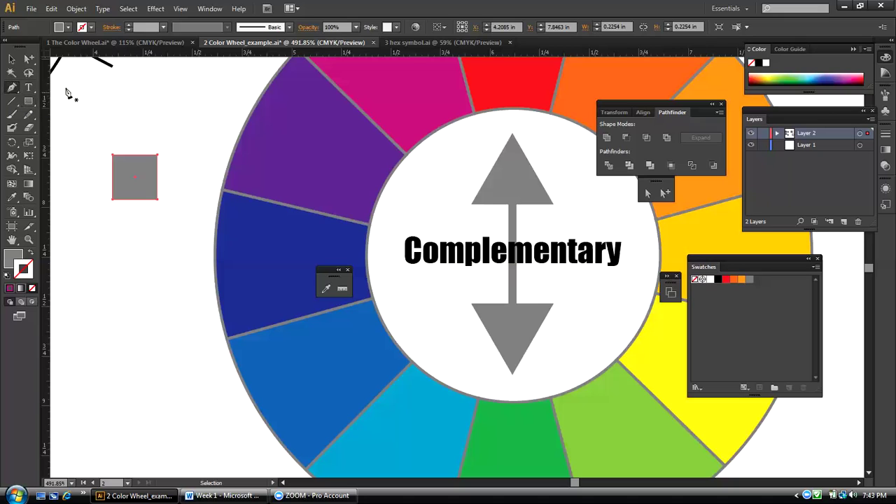
Tear off the Pen tools, place them just above the gray square, and close the floating Eyedropper tools
left_click(17, 91)
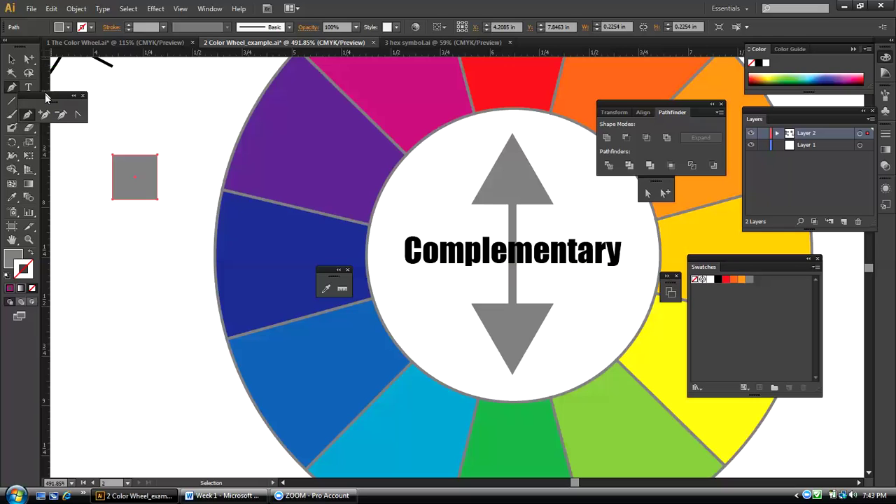
left_click(171, 103)
left_click_drag(135, 95, 334, 156)
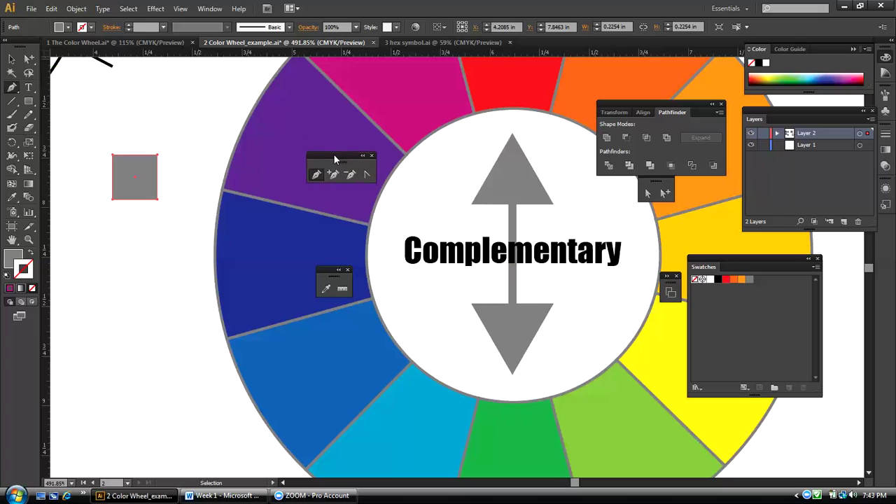
left_click(348, 270)
left_click_drag(338, 153, 168, 101)
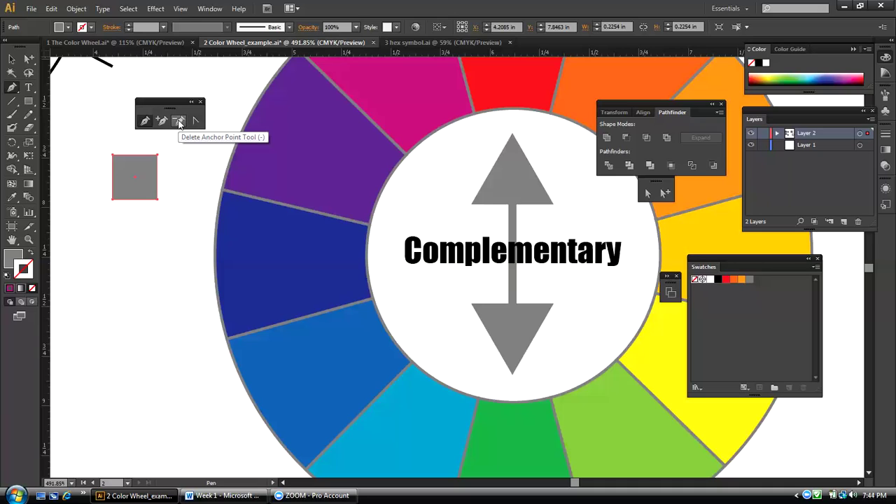
Delete the gray square's upper-left anchor point to turn it into a triangle
left_click(113, 155)
key("v")
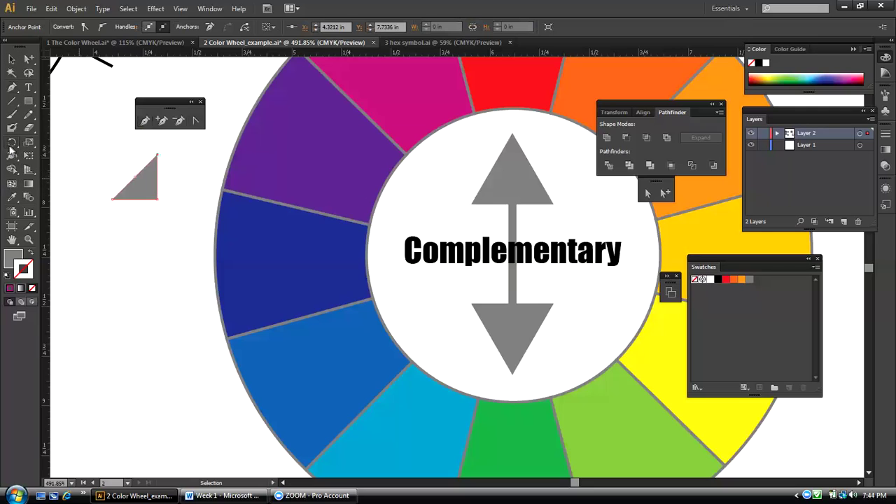
key("ctrl+shift+a")
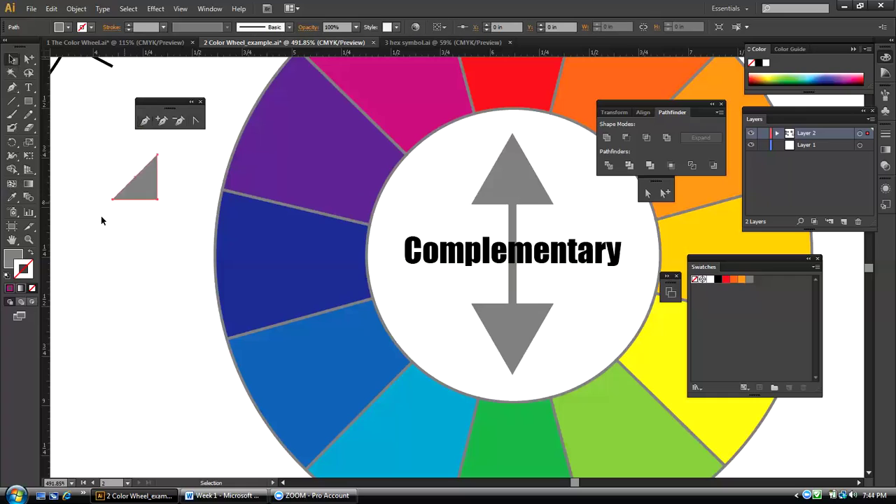
Rotate the gray triangle so its right-angled corner points straight up, and move the Pen tools out of its way
left_click(138, 189)
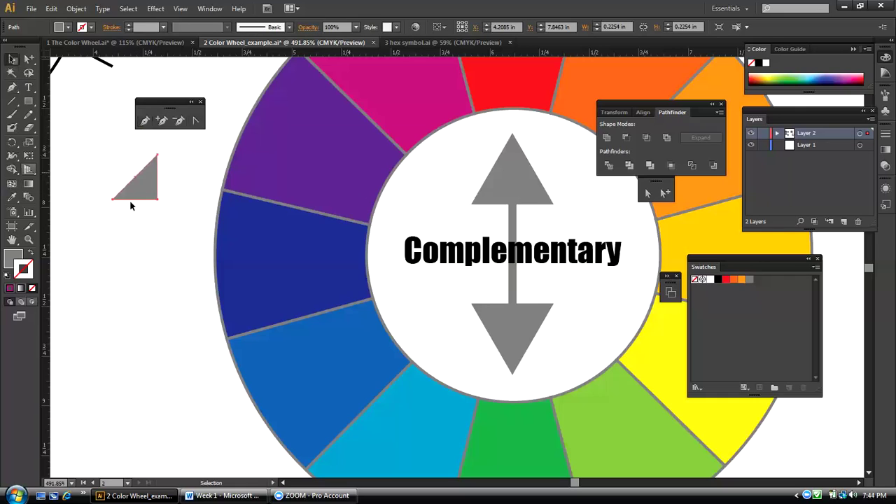
left_click(13, 145)
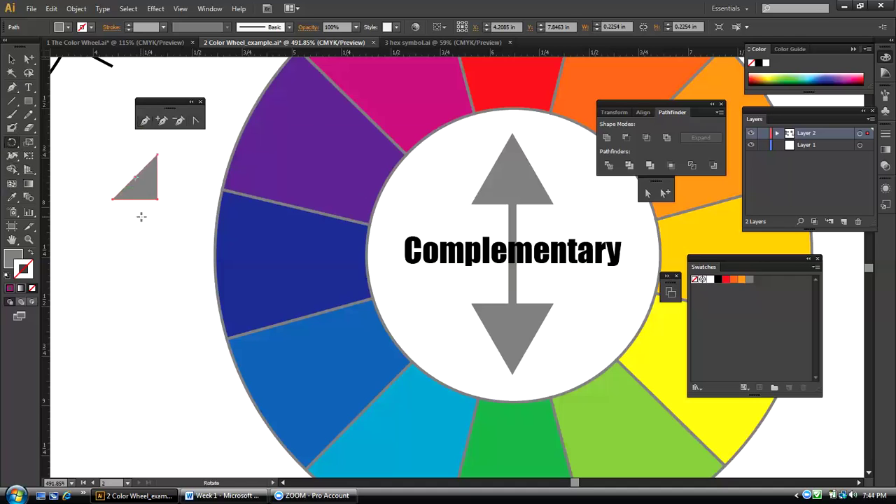
left_click_drag(156, 213, 146, 148)
left_click(11, 58)
left_click_drag(169, 98, 219, 68)
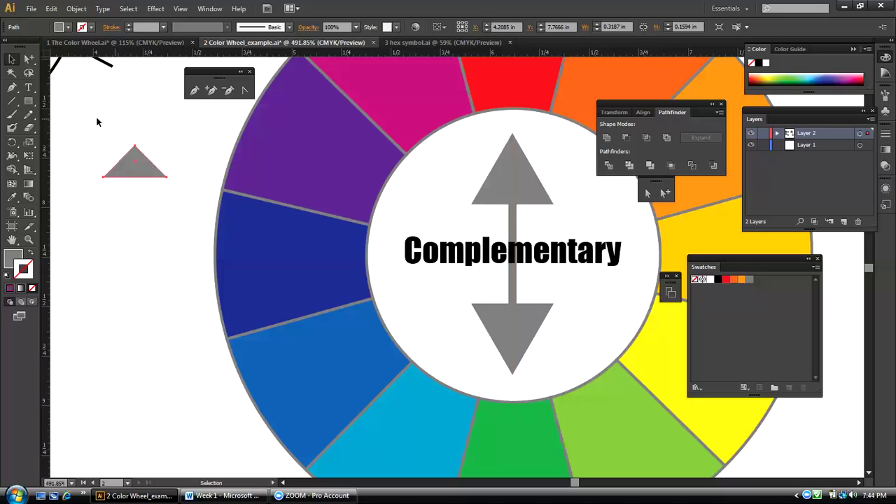
Tear off the Direct Selection and Group Selection tools and place them just above the gray triangle
left_click(29, 59)
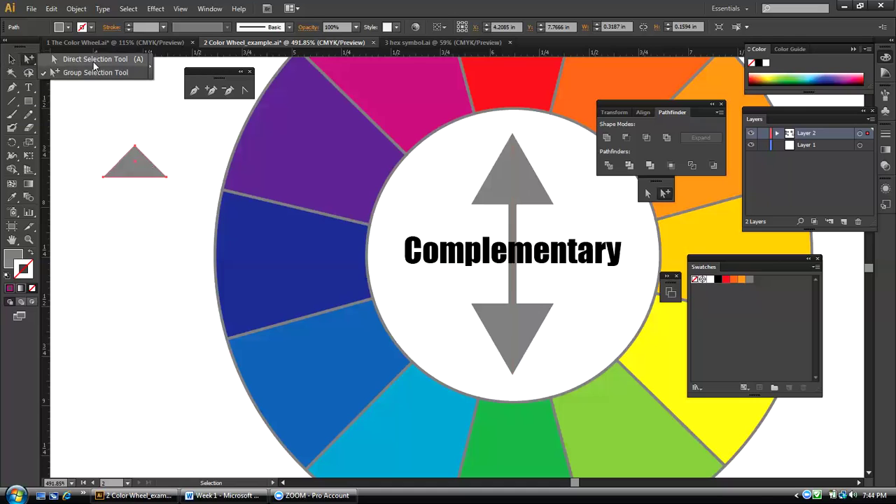
left_click(149, 70)
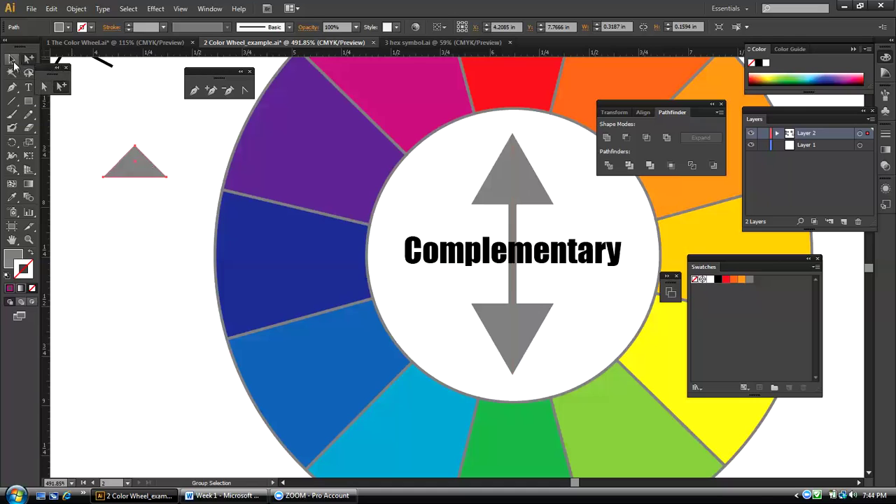
left_click_drag(50, 68, 106, 90)
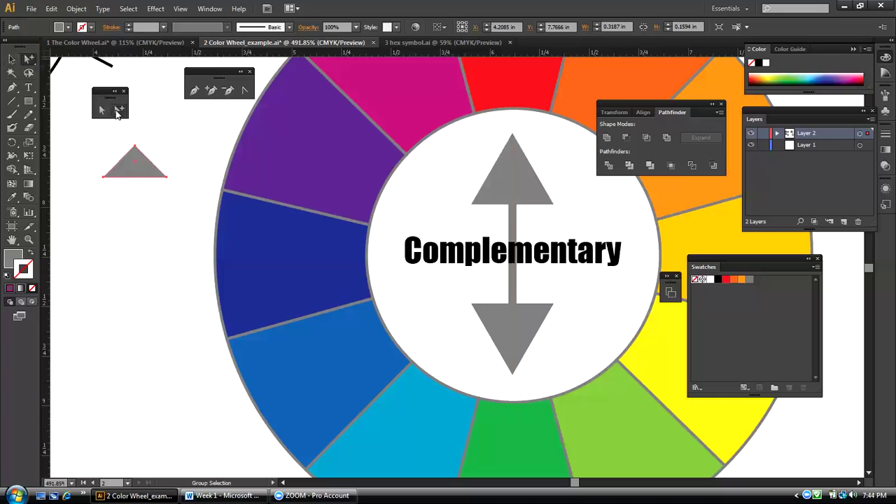
Move only the gray triangle's top anchor point straight up until the triangle is about 0.31 in tall
key("a")
left_click(137, 150)
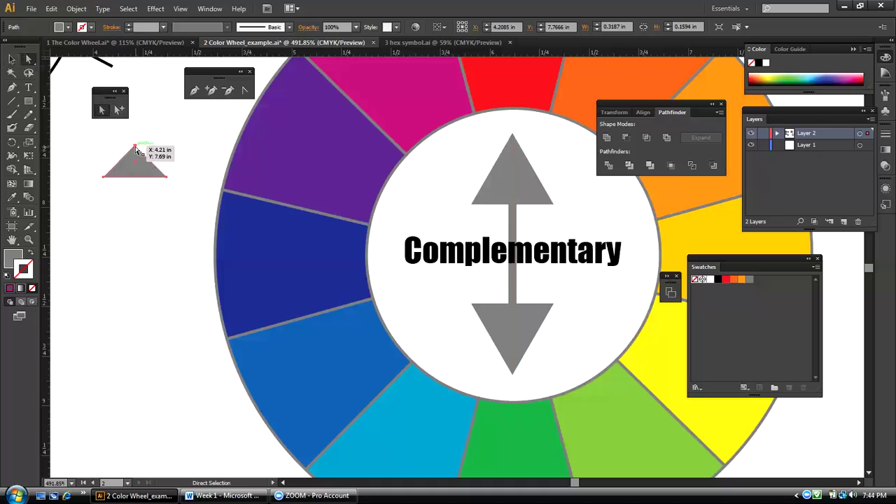
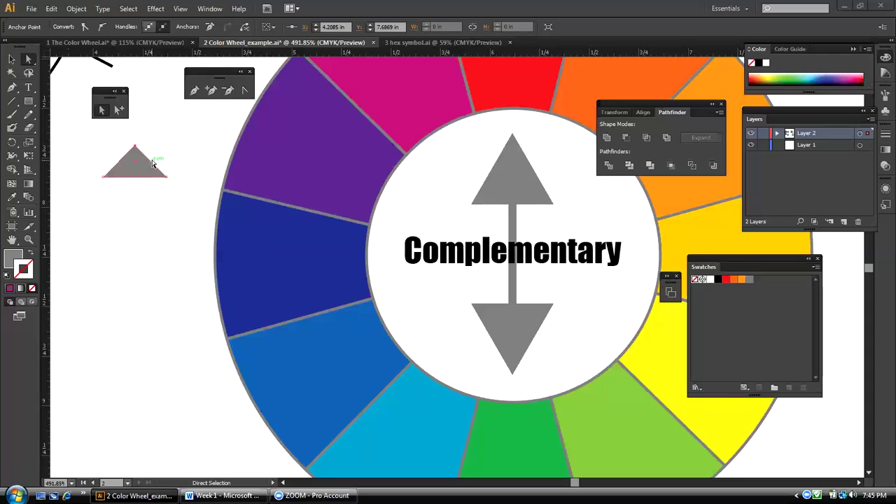
left_click(12, 59)
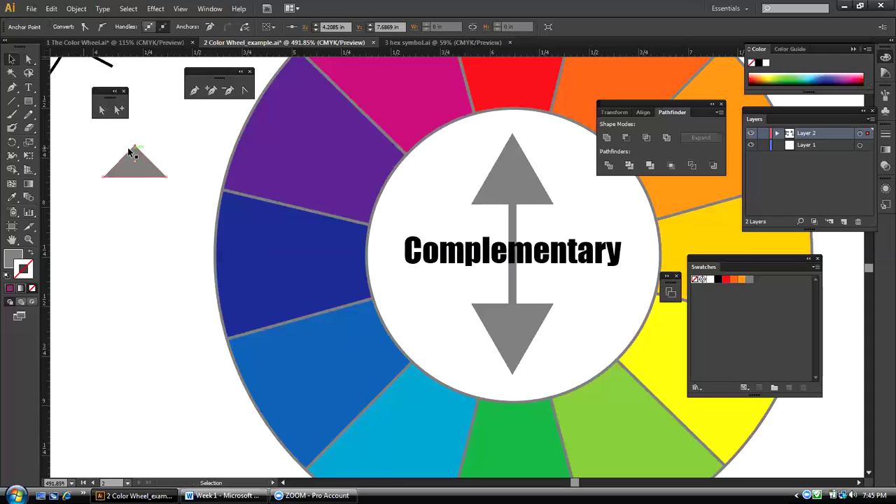
key("Up")
key("Up")
key("Up")
key("Up")
key("Up")
key("Up")
key("Up")
key("Up")
key("Up")
key("Up")
key("Up")
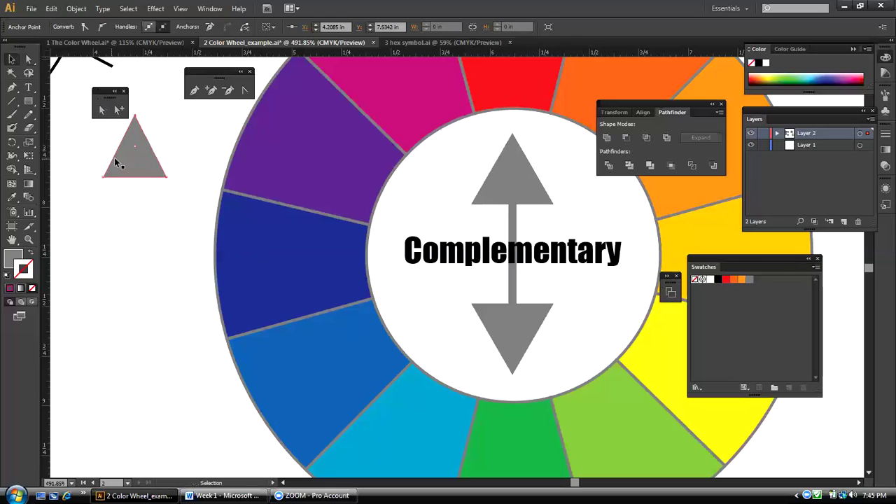
Copy the whole gray triangle and paste the duplicate in front, directly on top of the original
mouse_move(123, 164)
left_mouse_down()
mouse_move(133, 173)
mouse_move(507, 186)
mouse_move(117, 310)
mouse_move(122, 168)
left_mouse_up()
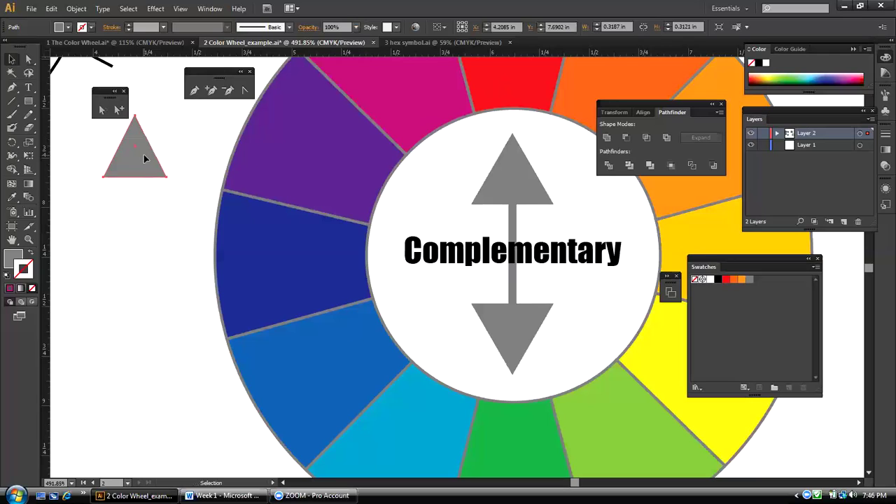
left_click(51, 8)
left_click(63, 63)
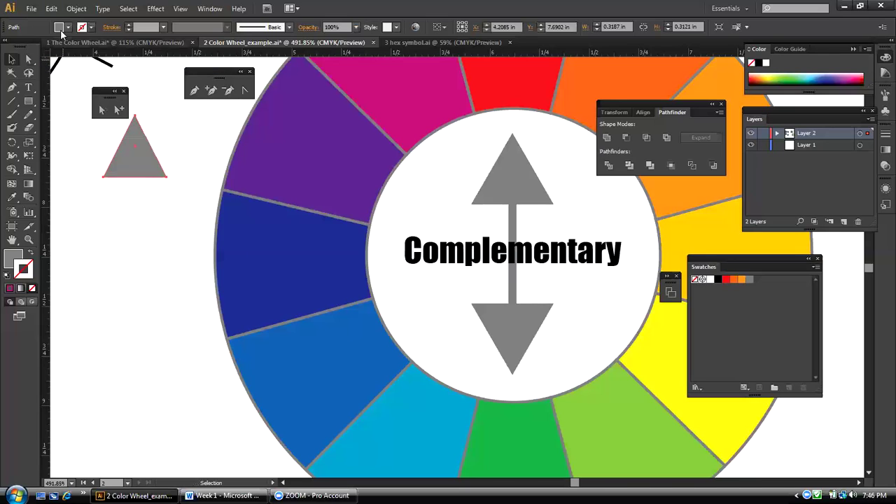
left_click(52, 9)
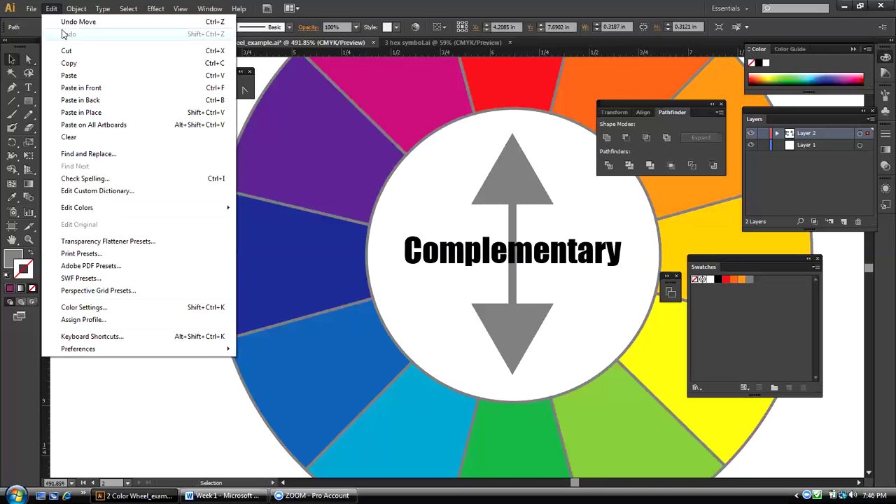
left_click(73, 87)
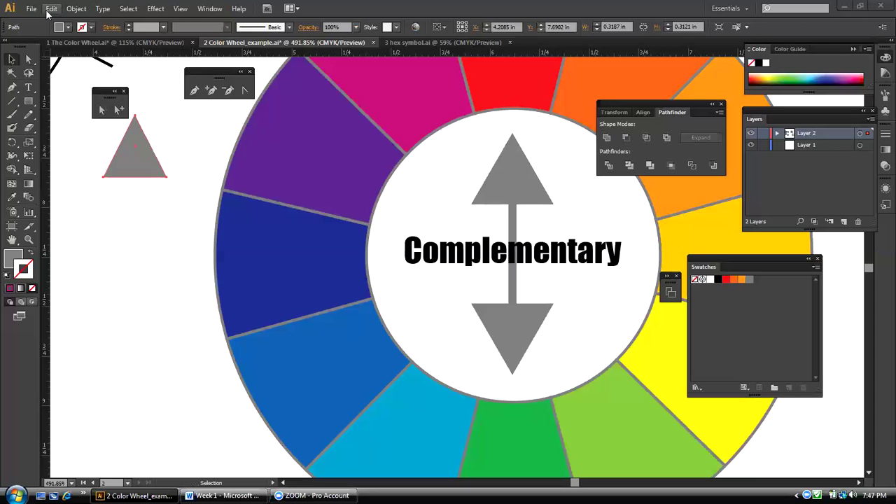
left_click_drag(131, 147, 145, 208)
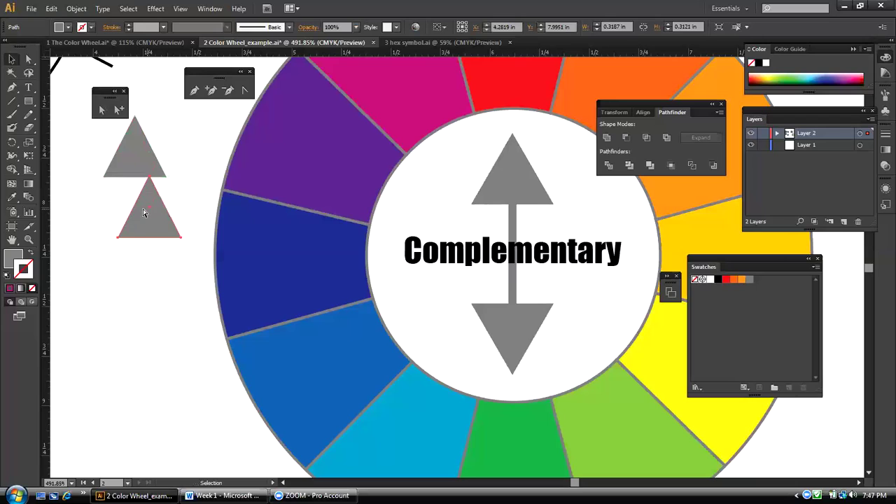
key("ctrl+z")
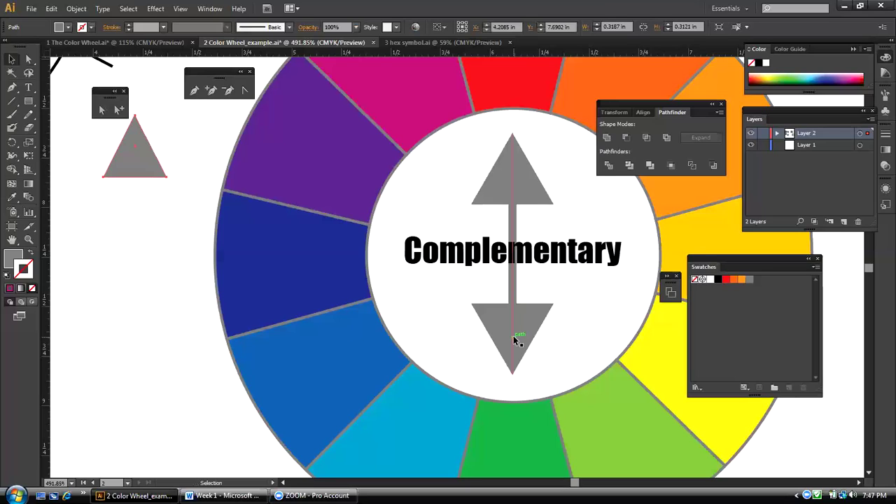
Reflect the pasted triangle across the horizontal axis so it points down, previewing the result
key("ctrl+shift+a")
left_click(12, 142)
left_click_drag(13, 149, 36, 155)
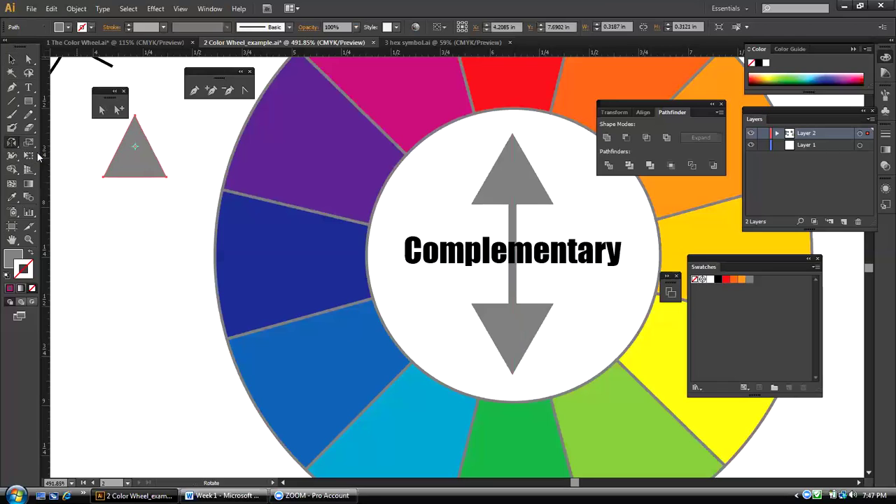
left_click(75, 171)
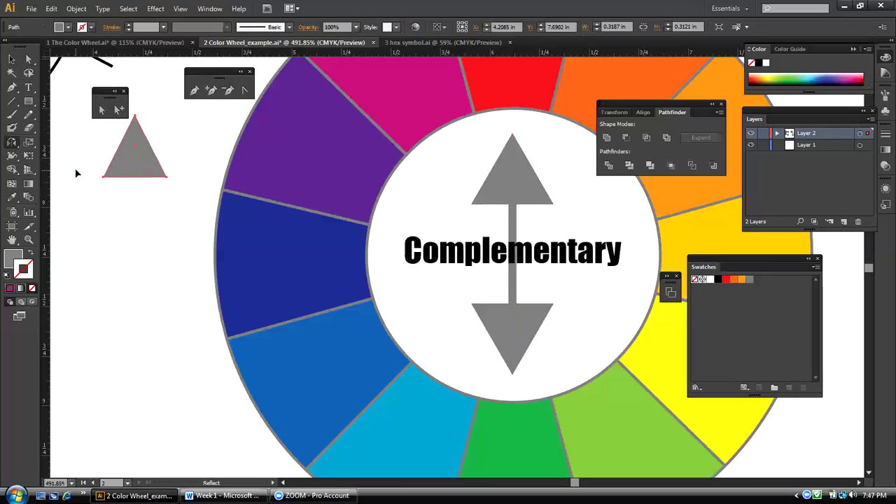
double_click(11, 143)
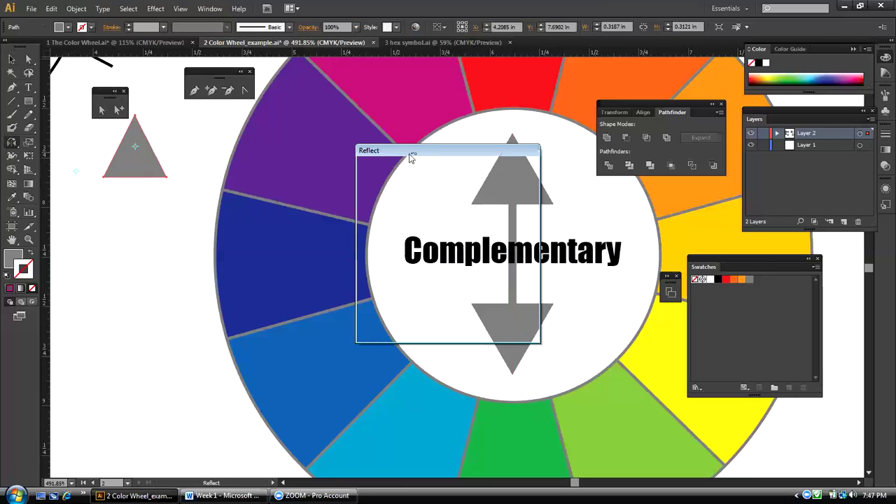
left_click_drag(412, 158, 256, 133)
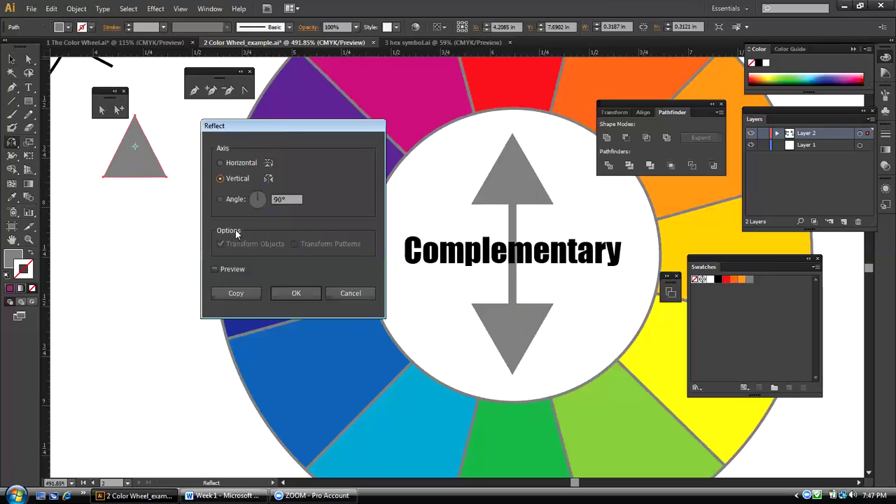
left_click(216, 269)
left_click(221, 164)
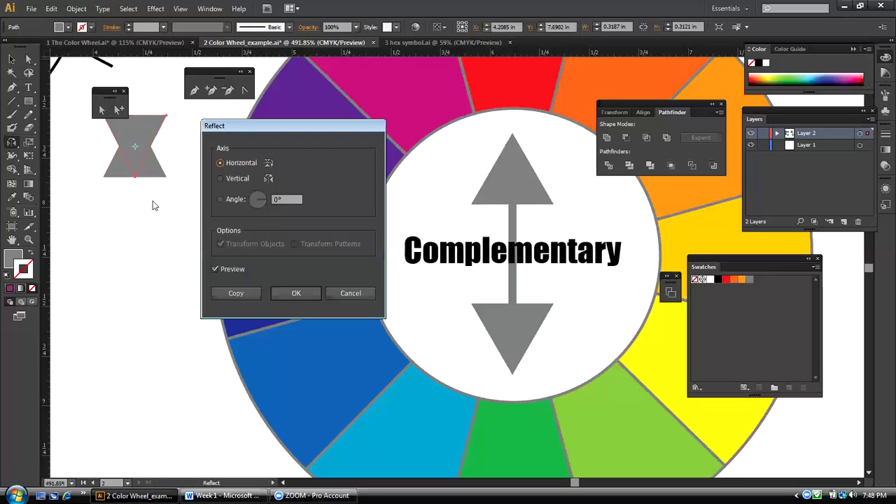
left_click(295, 292)
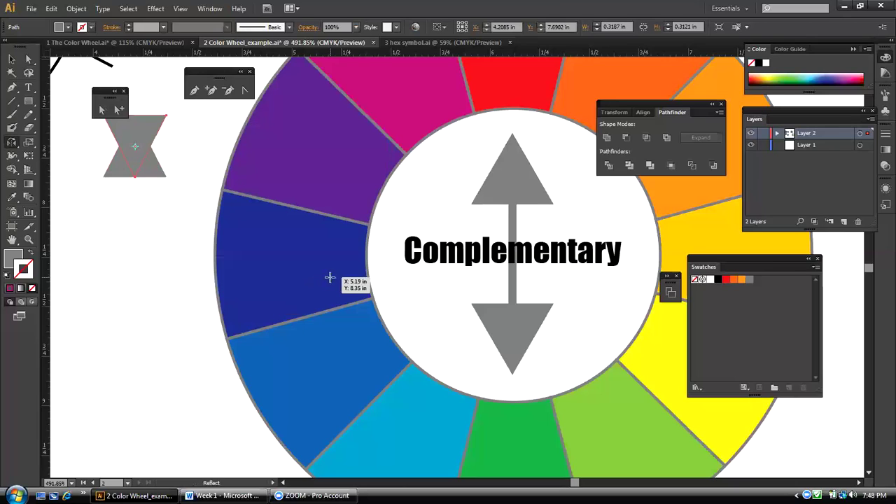
Move the inverted triangle straight down below the upright one to about Y 8.55 in, and deselect it
key("shift+Down")
key("shift+Down")
key("shift+Down")
key("shift+Down")
key("shift+Down")
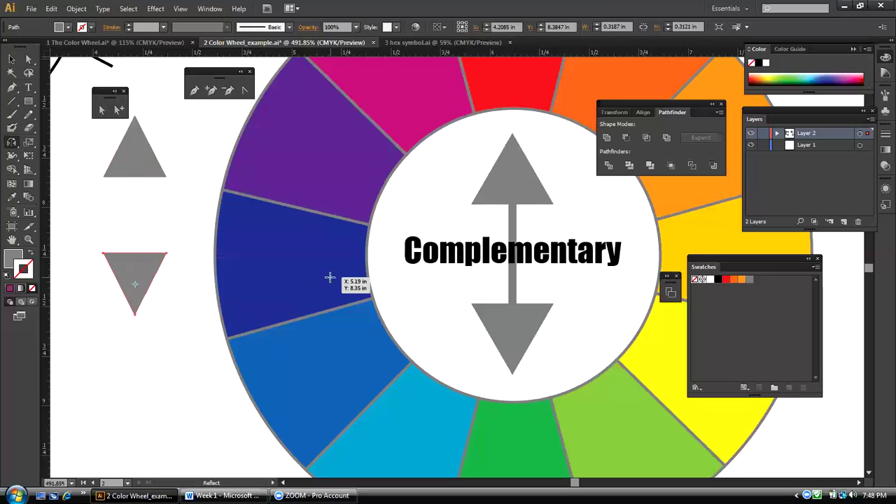
key("shift+Down")
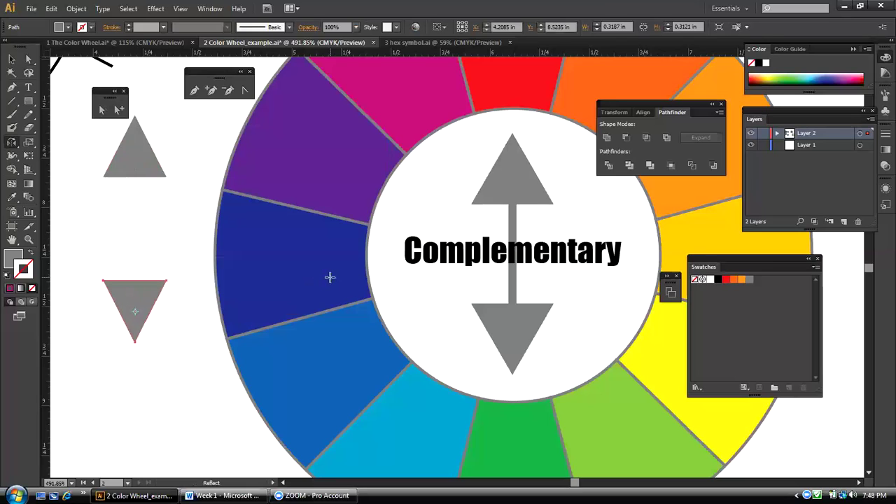
key("Down")
key("Down")
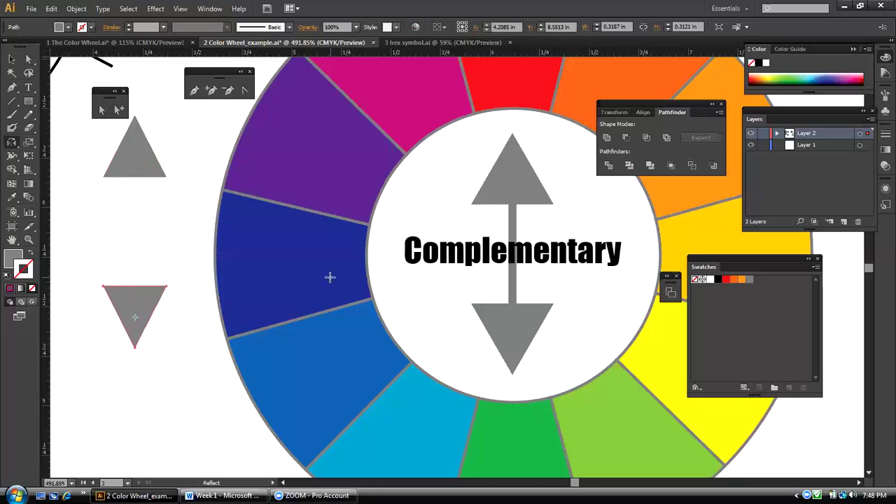
left_click(12, 59)
left_click(122, 245)
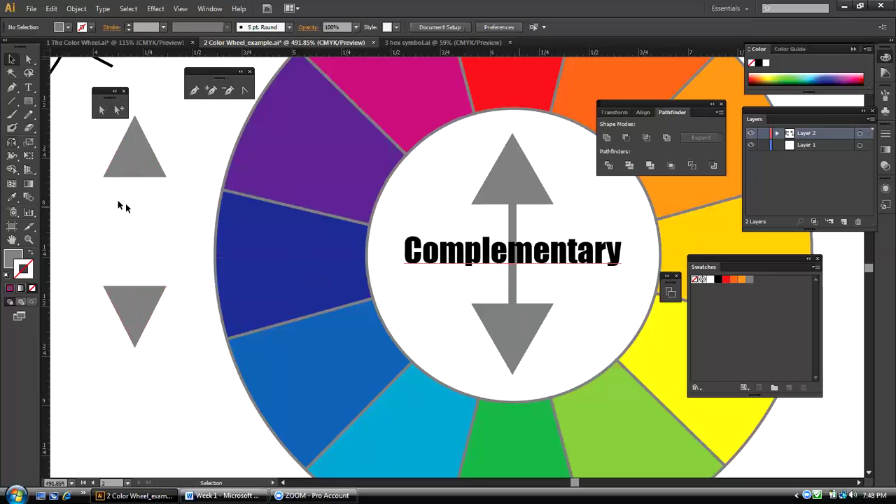
Draw a vertical line about 0.74 in long from inside the upper triangle to inside the lower one
left_click(12, 101)
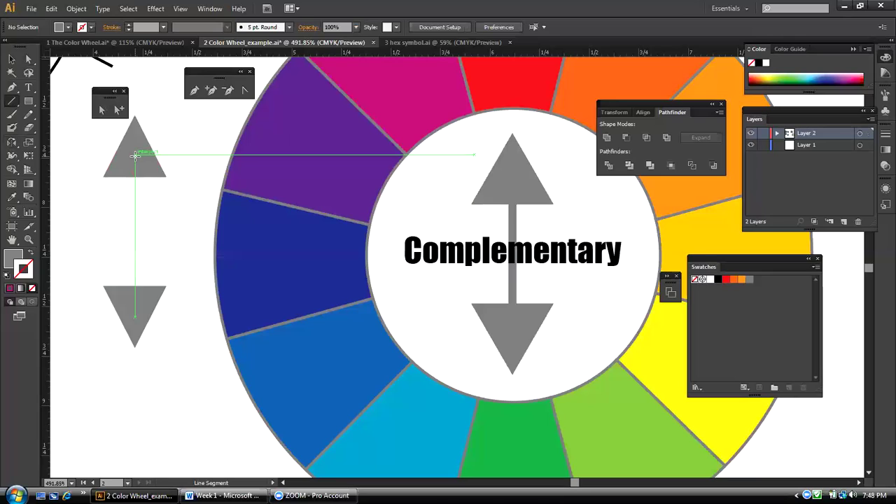
left_click(180, 9)
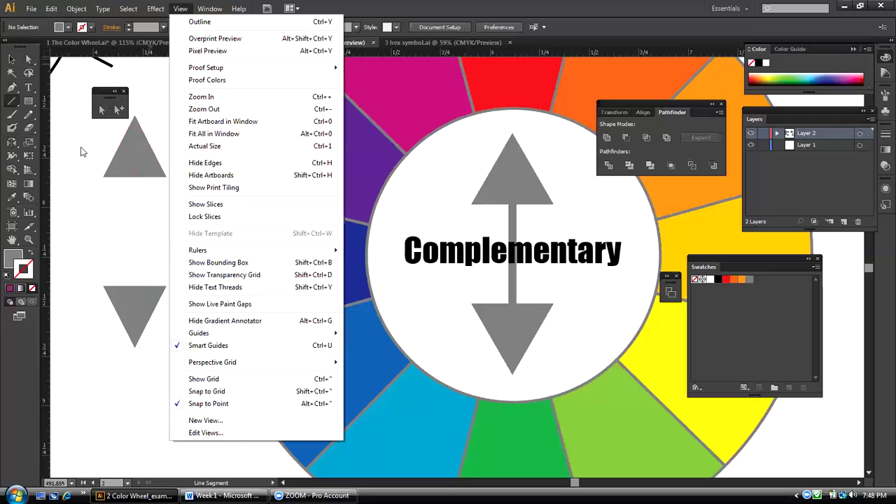
left_click(63, 107)
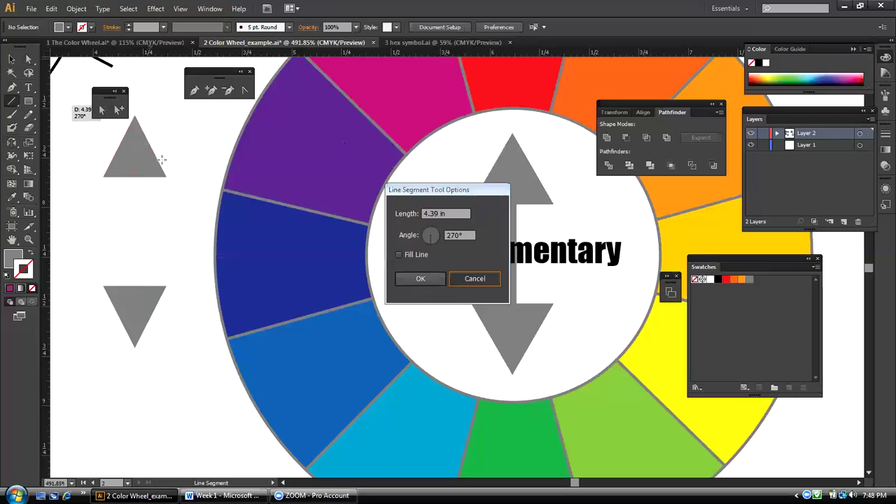
key("Escape")
left_click_drag(135, 161, 133, 293)
left_click_drag(135, 303, 135, 303)
key("v")
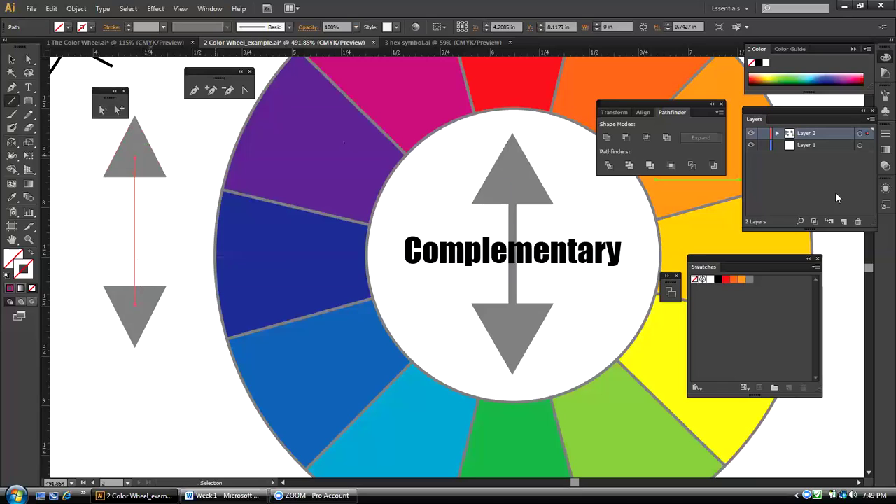
Give the connecting line a gray stroke with a weight of 3 pt
left_click(750, 280)
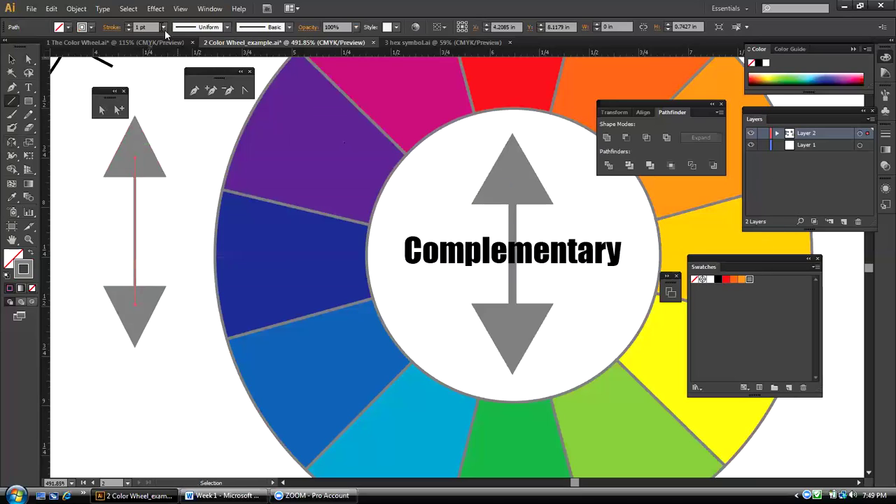
left_click(165, 31)
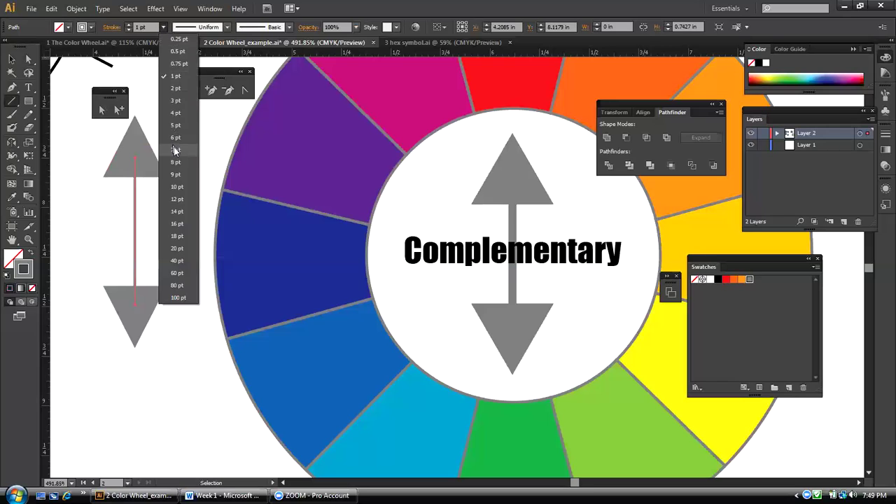
left_click(175, 152)
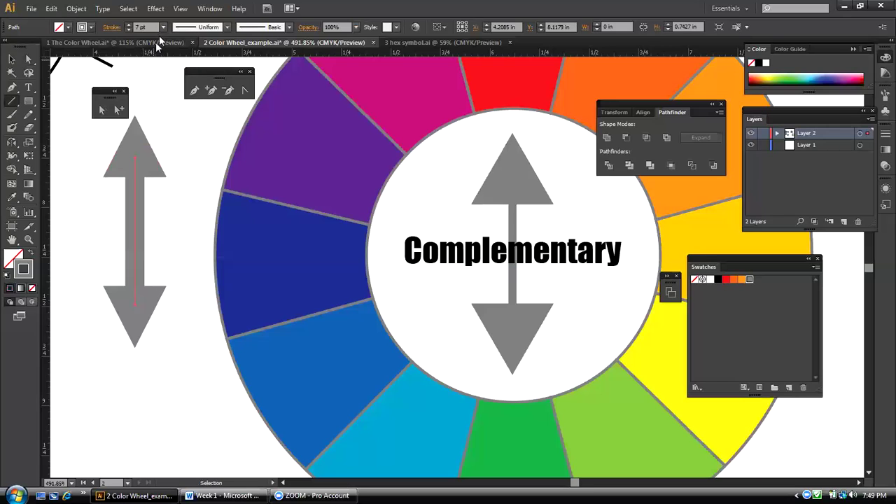
left_click(129, 24)
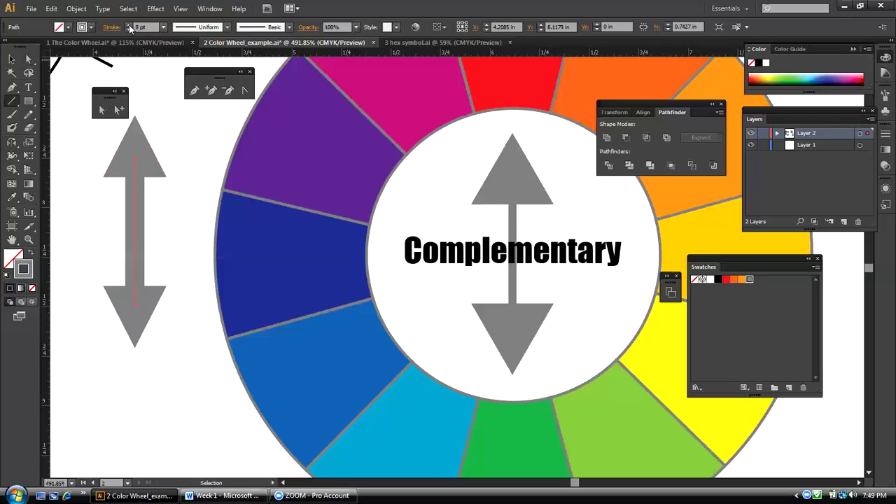
left_click(128, 31)
left_click(129, 30)
left_click(129, 30)
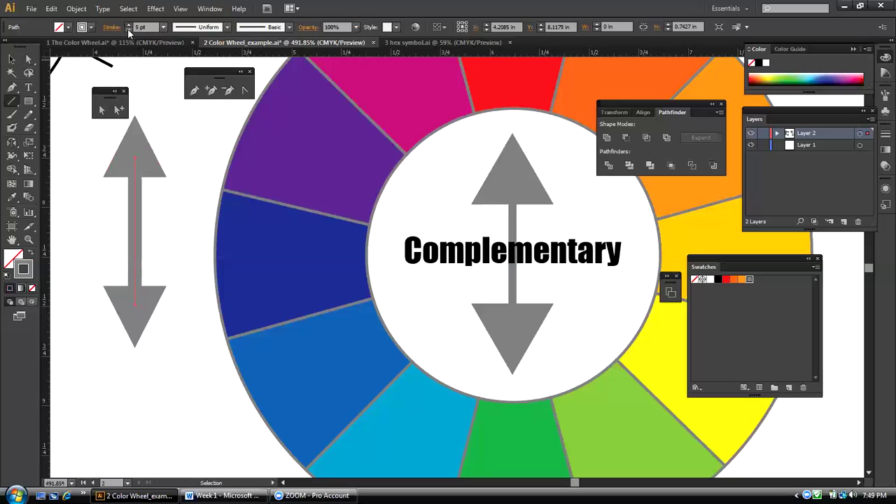
left_click(129, 30)
left_click(128, 30)
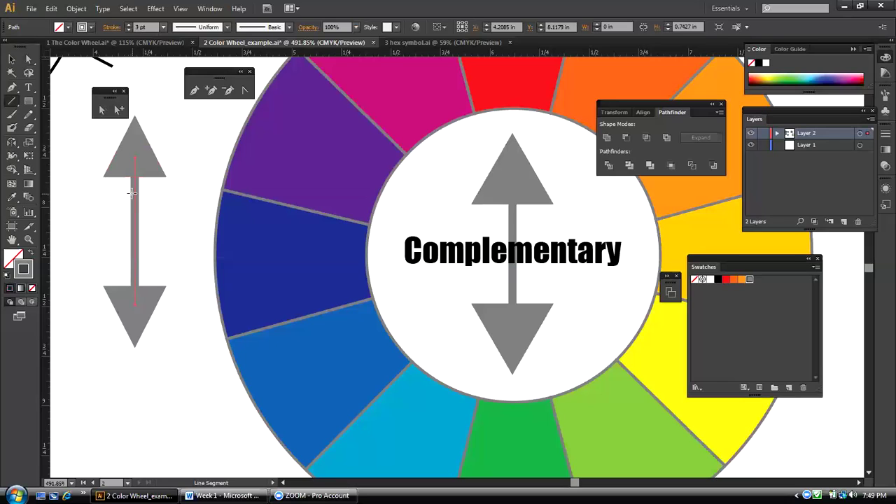
Select both gray triangles and the connecting line of the new arrow, and show the alignment options beside them
left_click(11, 59)
left_click(86, 139)
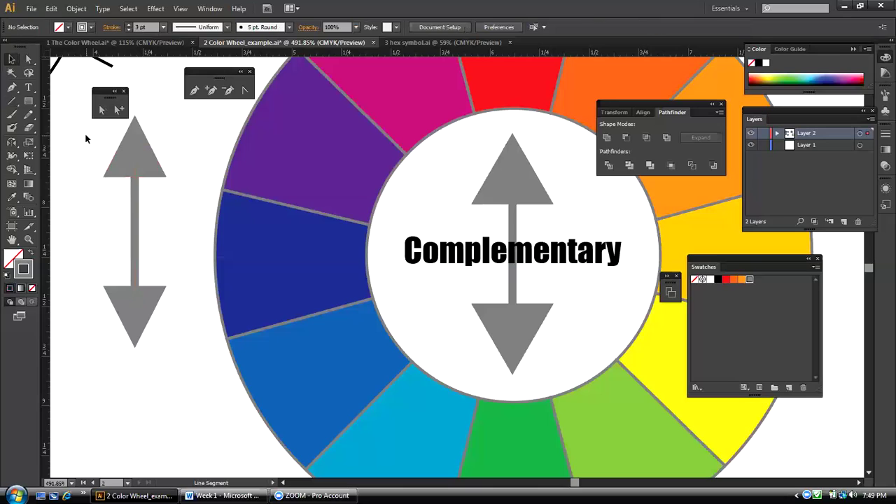
left_click_drag(85, 139, 154, 290)
left_click_drag(87, 146, 150, 289)
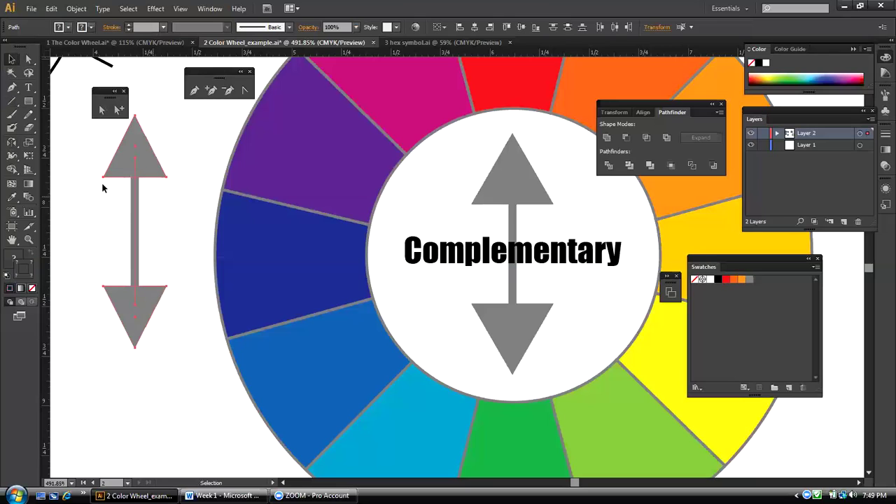
left_click(82, 137)
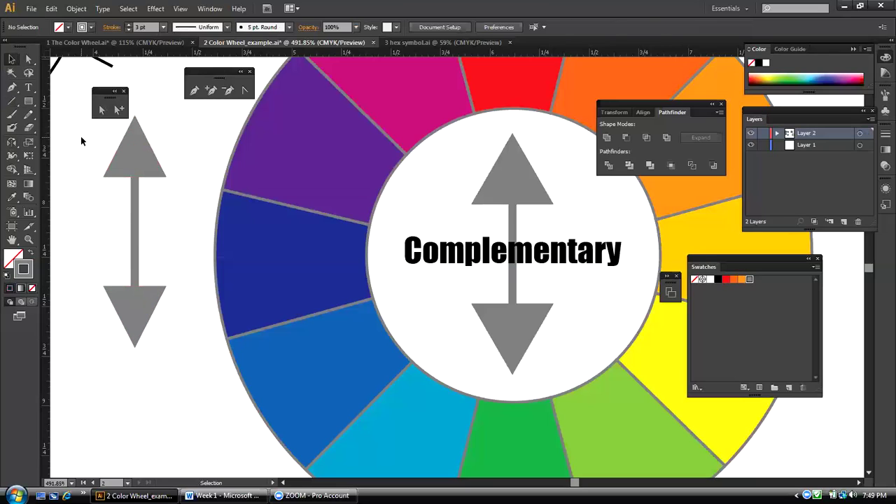
left_click_drag(91, 152, 154, 303)
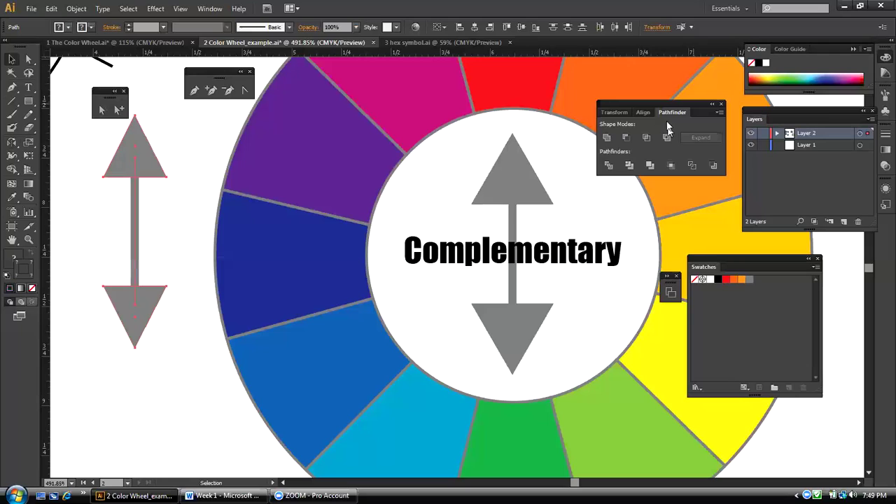
left_click_drag(645, 112, 258, 126)
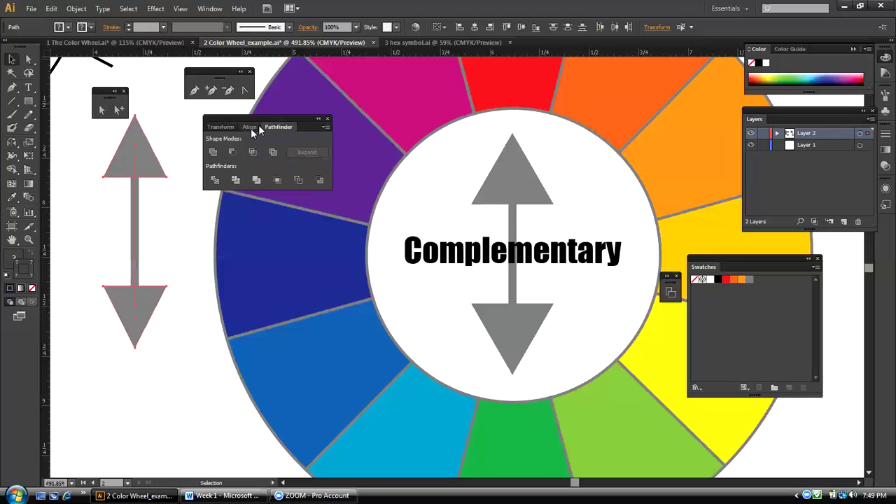
left_click(251, 127)
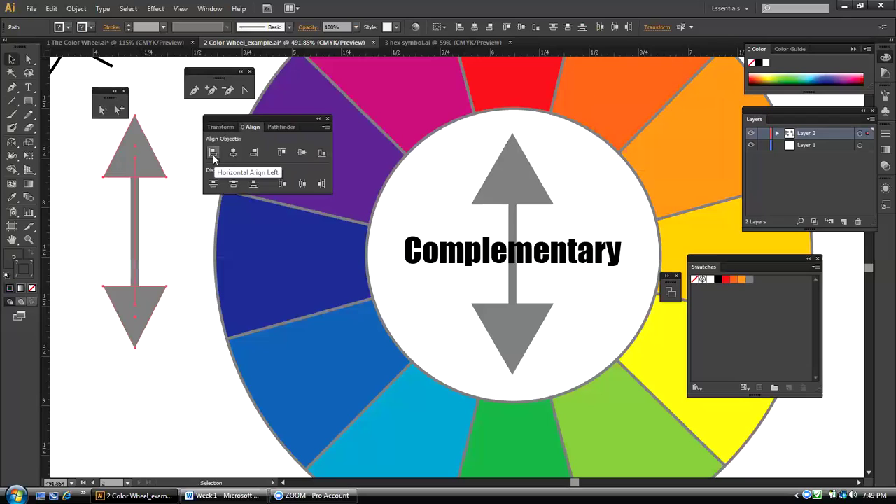
Try left-aligning the three arrow parts, undo that, and align their horizontal centers instead
left_click(214, 156)
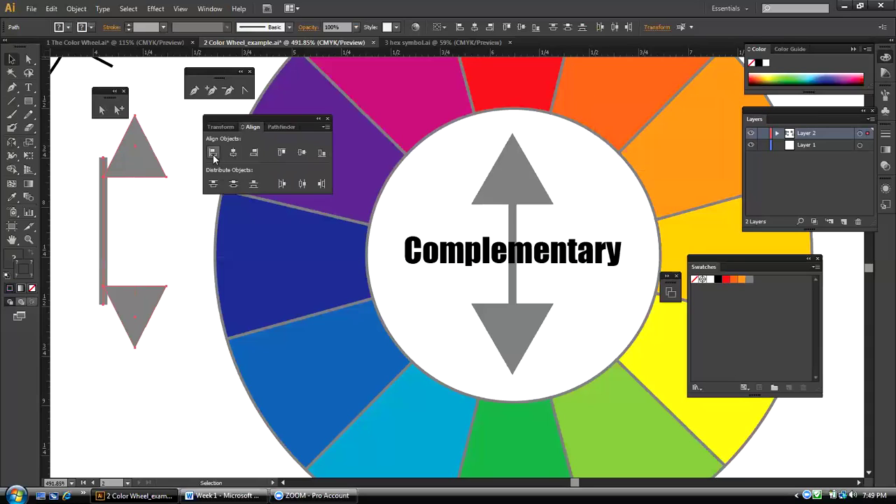
key("ctrl+z")
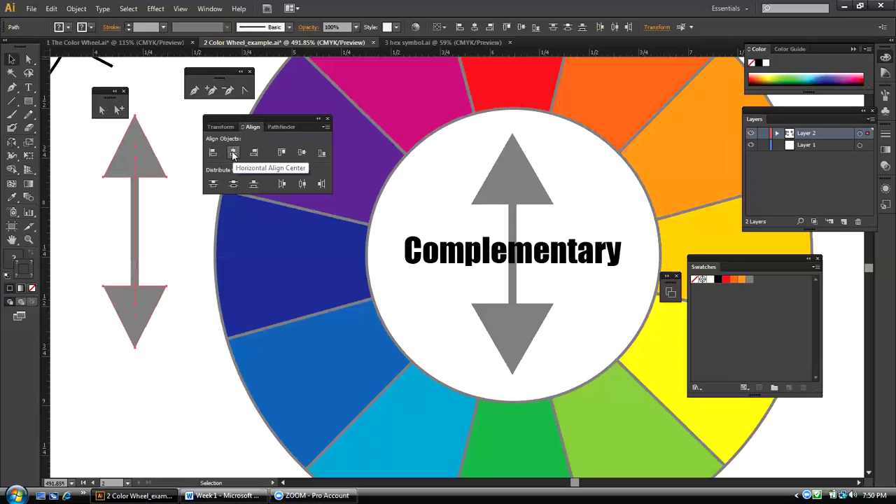
left_click(233, 153)
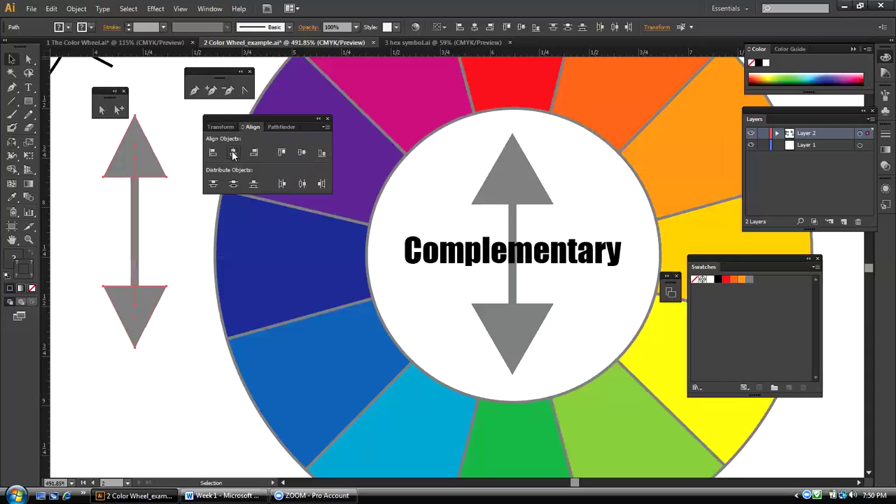
left_click(149, 200)
Shift the connecting line 0.06 in to the left, and realign it with both triangles on their horizontal centers
left_click_drag(135, 204, 122, 201)
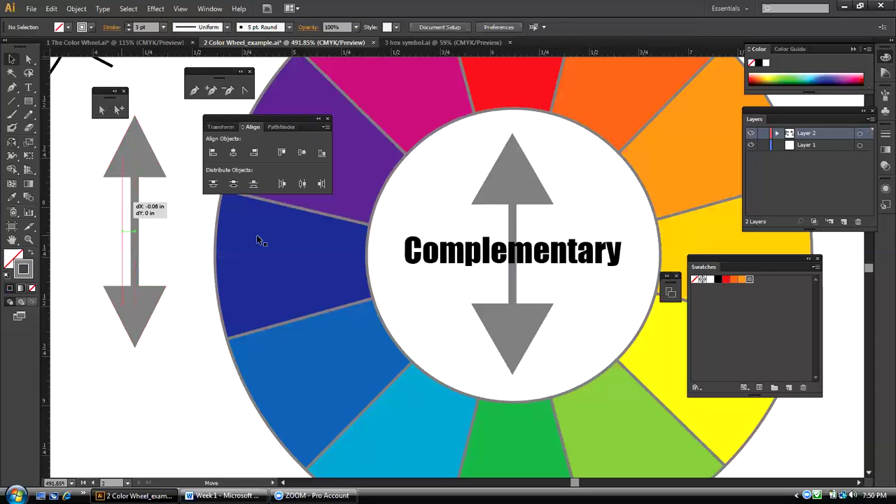
left_click_drag(103, 149, 138, 290)
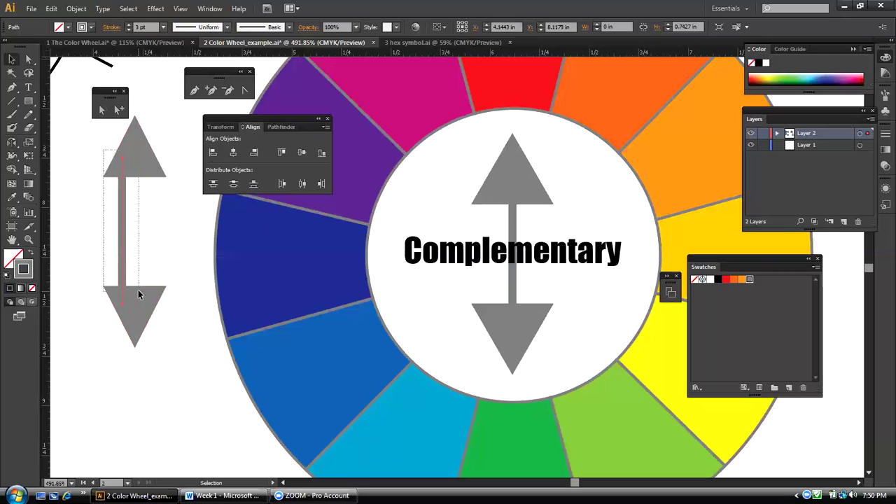
left_click(233, 154)
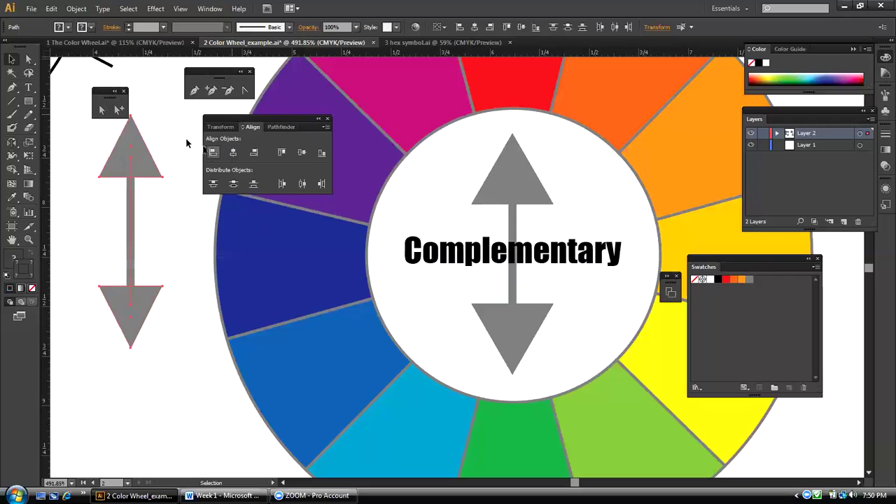
left_click(157, 126)
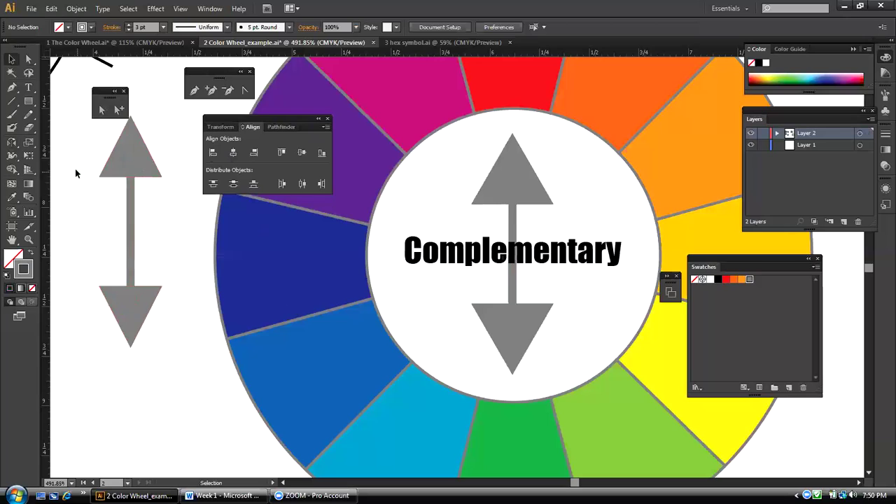
Group the two triangles and the line into one arrow, move it slightly down, and deselect it
left_click_drag(84, 162, 148, 291)
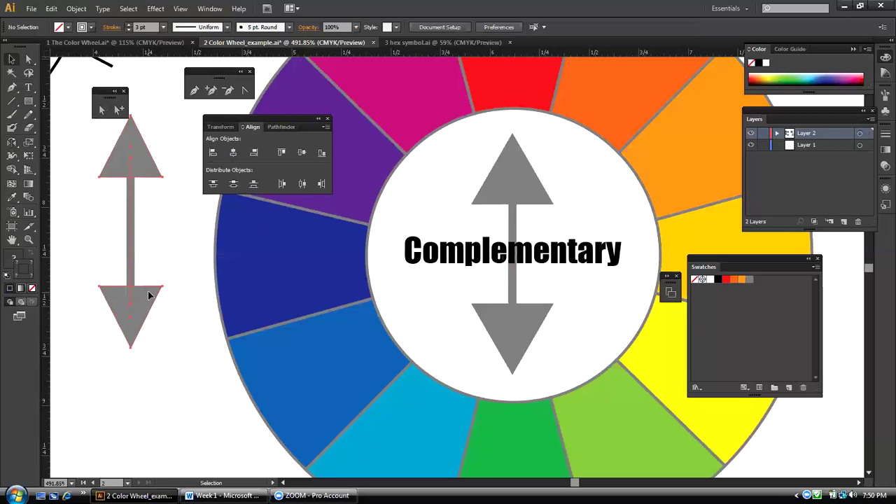
left_click(76, 9)
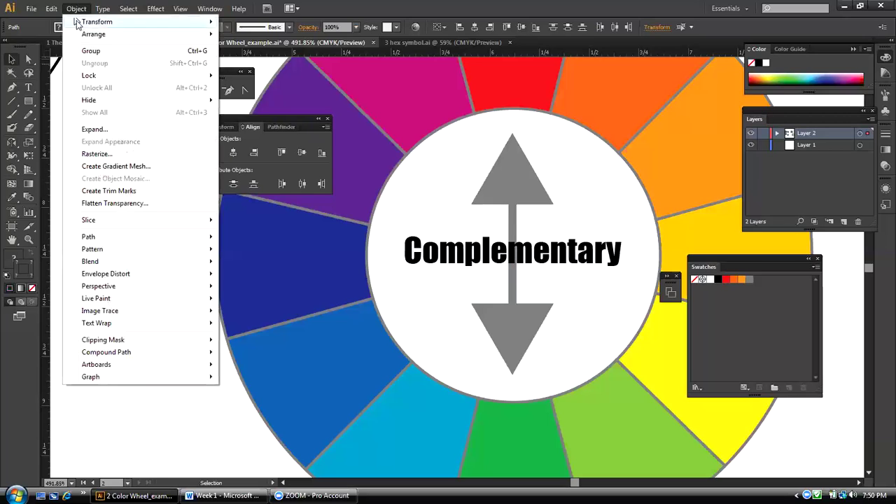
left_click(84, 51)
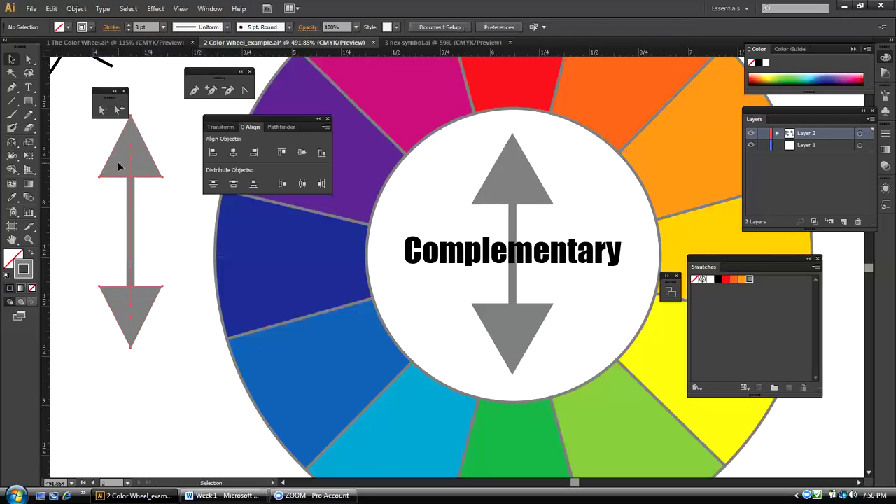
left_click_drag(117, 161, 138, 158)
left_click(80, 200)
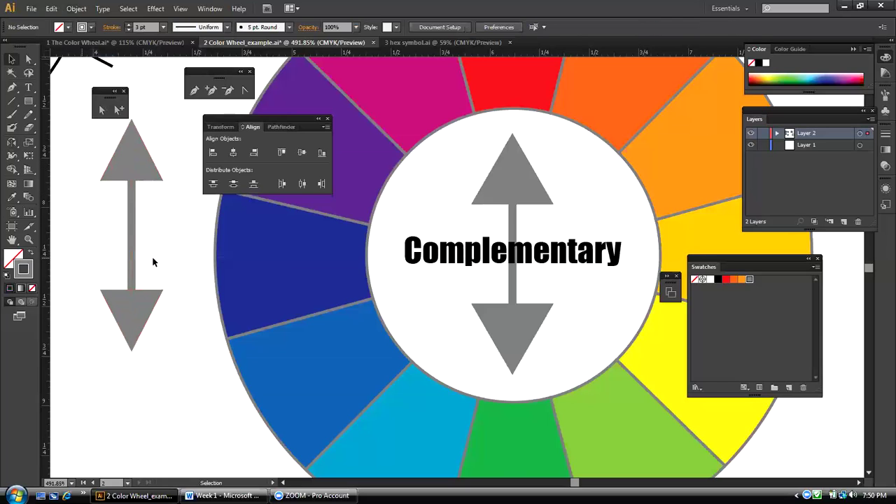
Try the Juice ITC font on the Complementary label in the wheel's center, and undo the font change
left_click(488, 263)
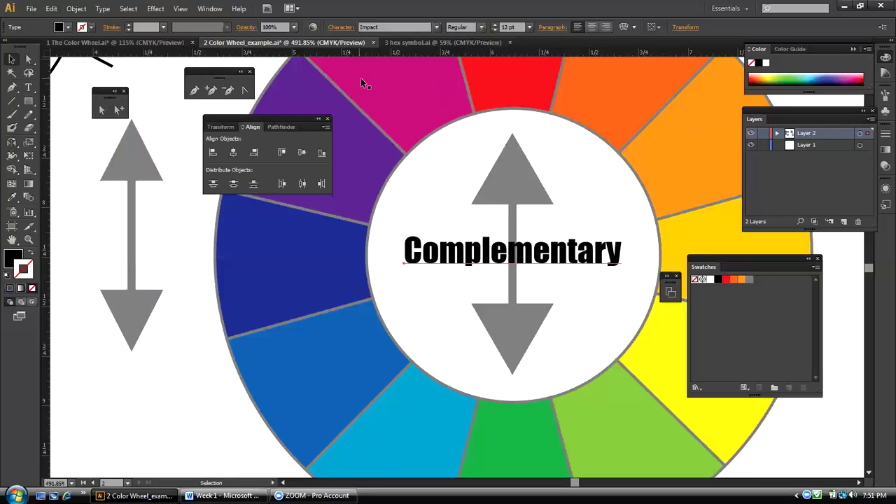
left_click(275, 69)
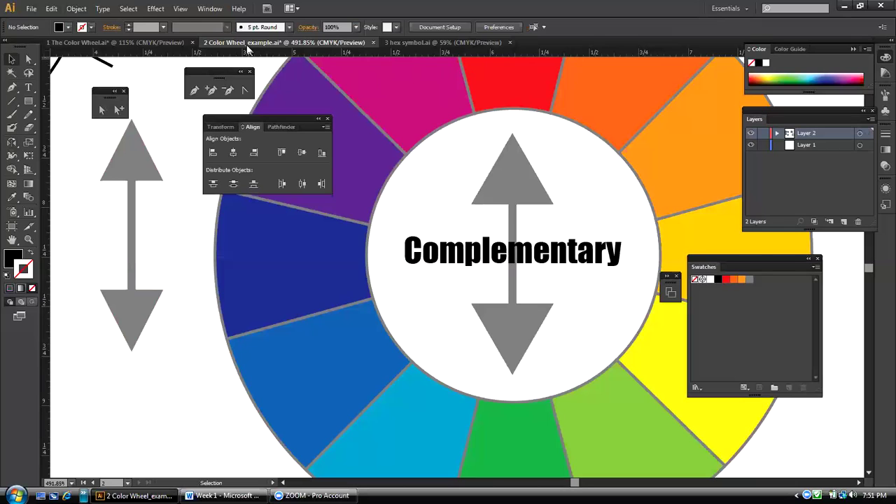
left_click(443, 265)
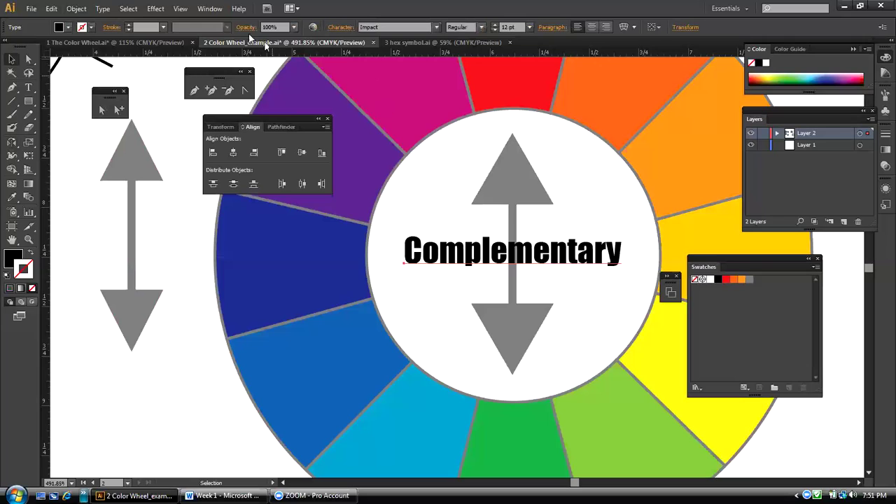
left_click(436, 28)
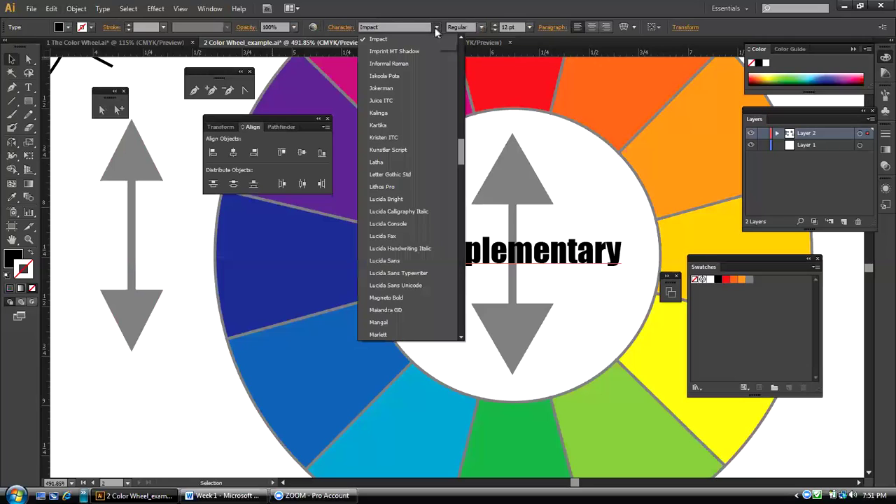
left_click(381, 100)
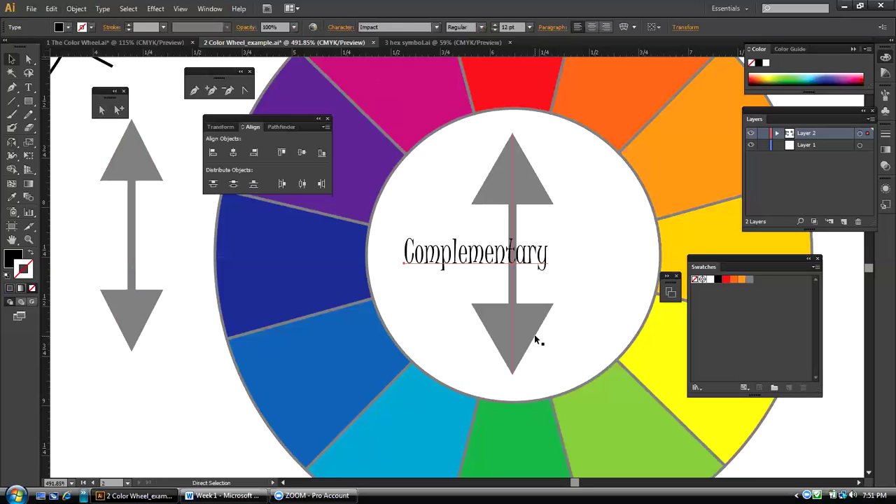
key("ctrl+z")
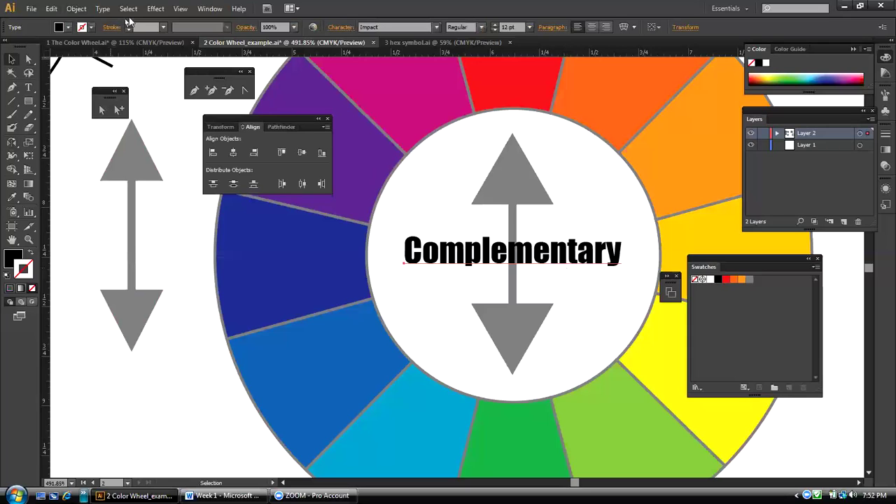
Convert the Complementary label to outlines, check its letter paths, and deselect it
left_click(102, 9)
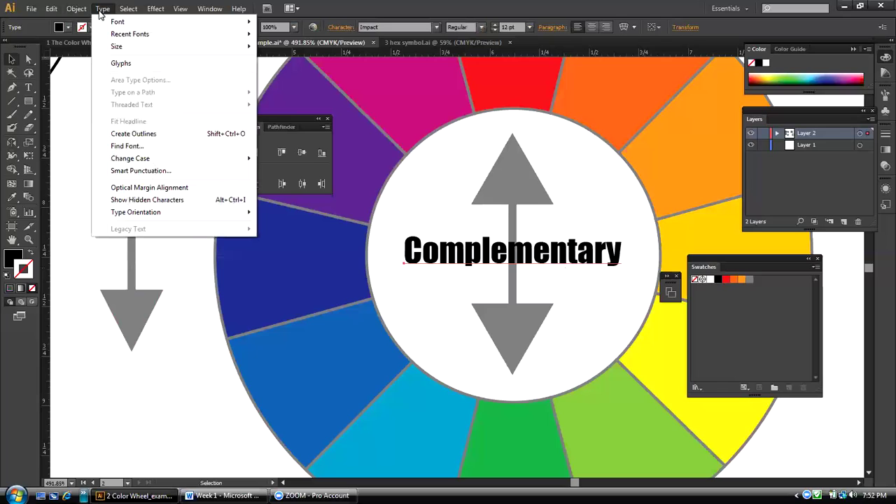
left_click(147, 133)
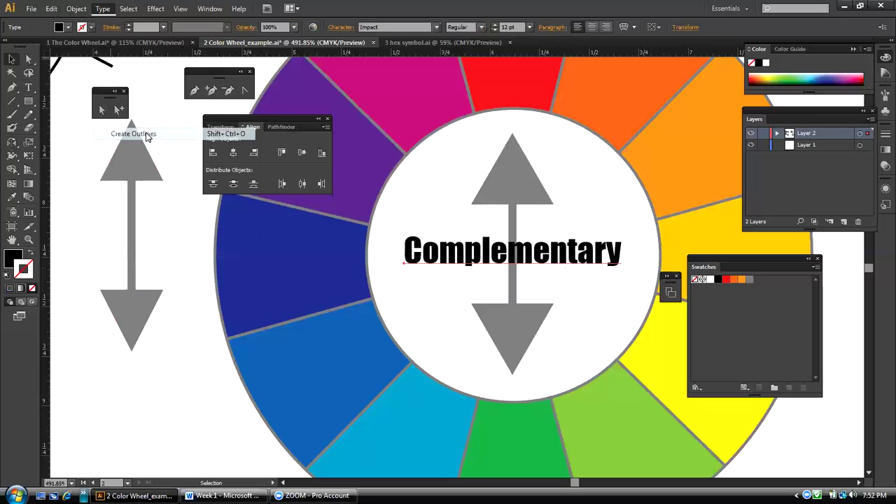
left_click(154, 201)
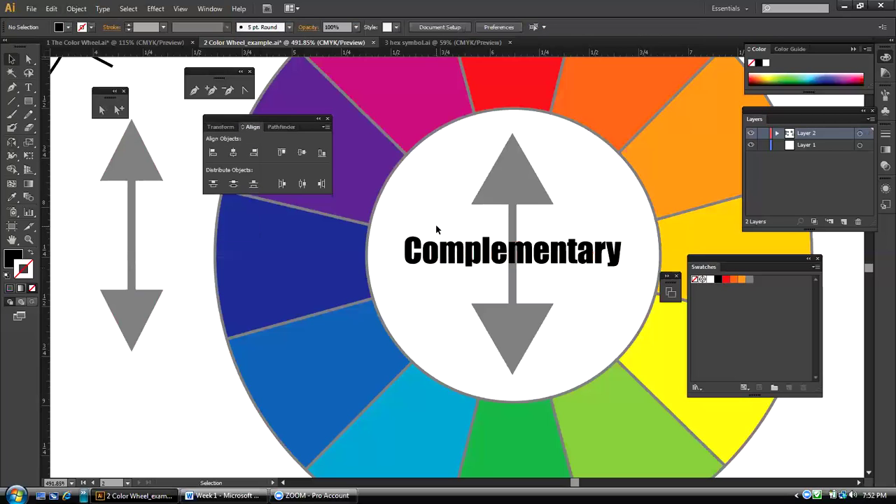
left_click(445, 254)
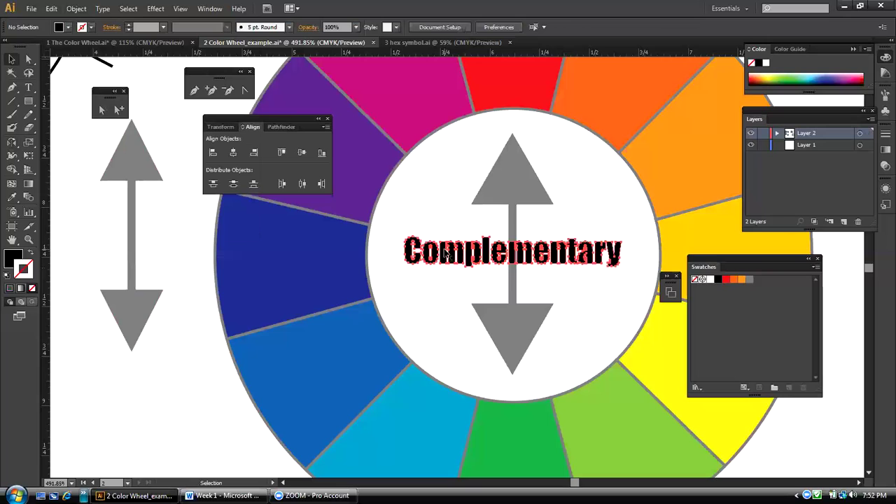
left_click(586, 276)
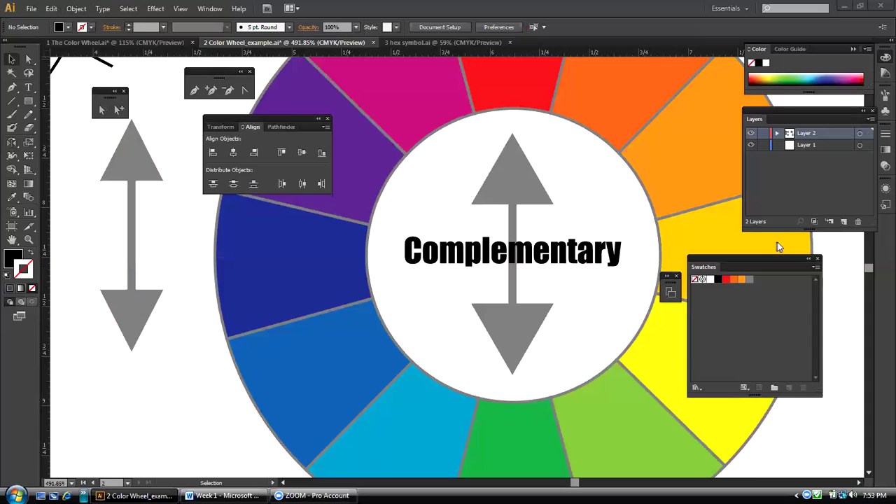
Move the Align panel off the artboard so the full page is unobstructed
left_click(181, 8)
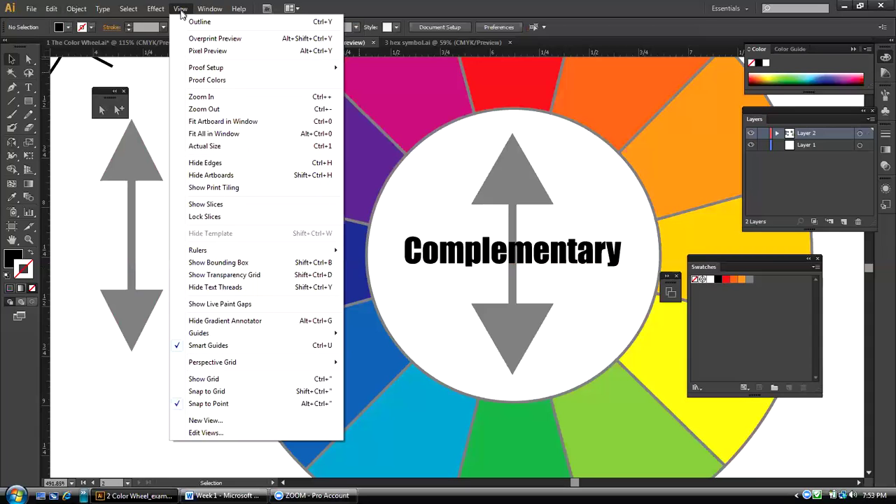
left_click(208, 123)
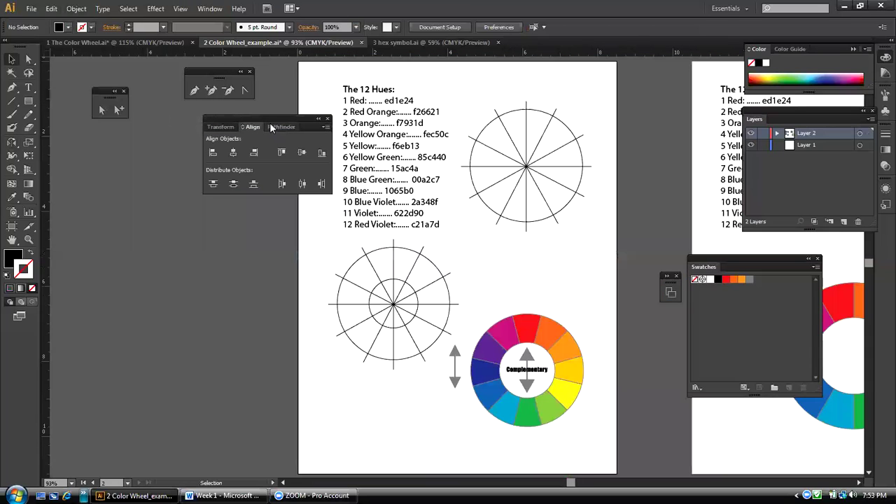
left_click_drag(271, 126, 148, 138)
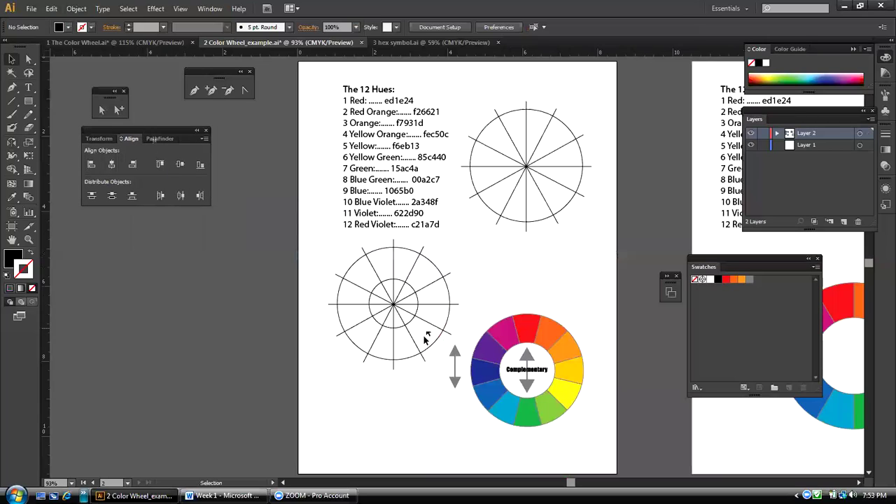
Lock the gray double-headed arrow and the outlined Complementary label in the wheel's center, and test that they cannot be selected
left_click(29, 239)
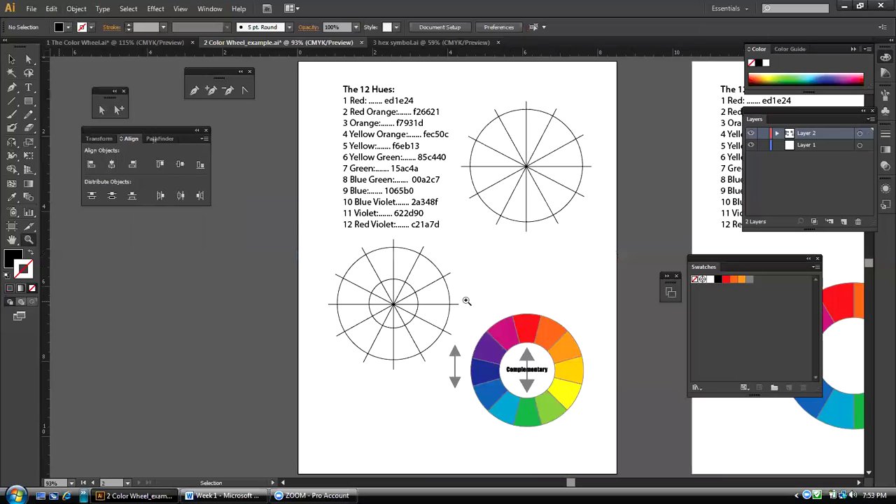
left_click_drag(455, 294, 604, 444)
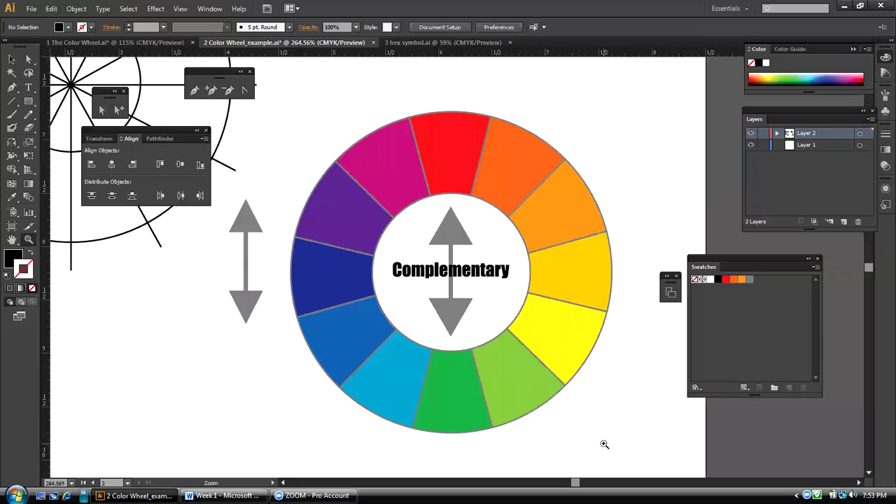
left_click(12, 59)
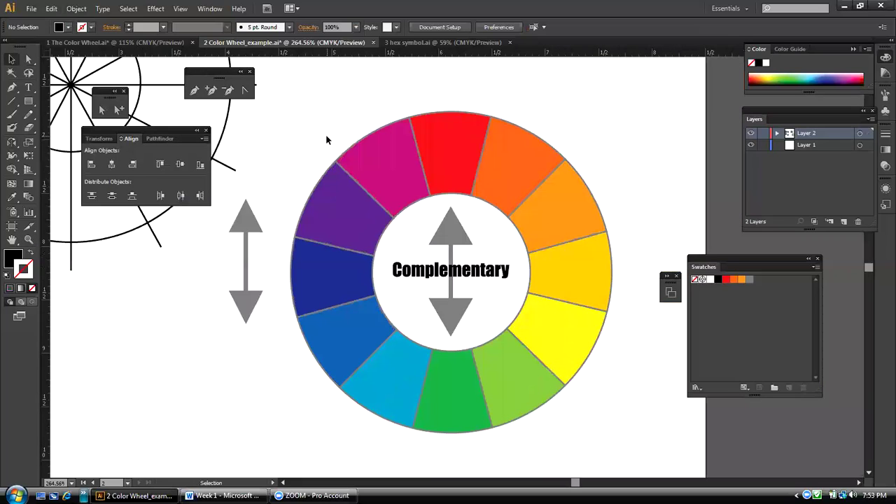
left_click(390, 156)
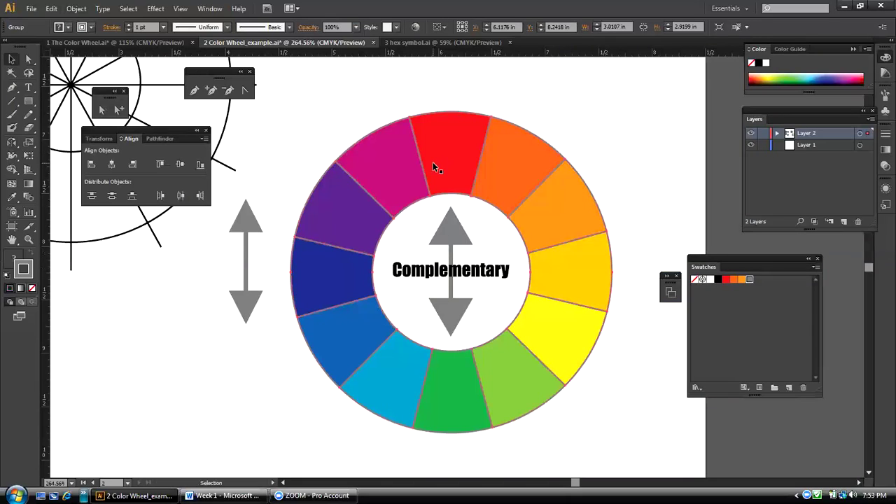
left_click_drag(421, 226, 469, 304)
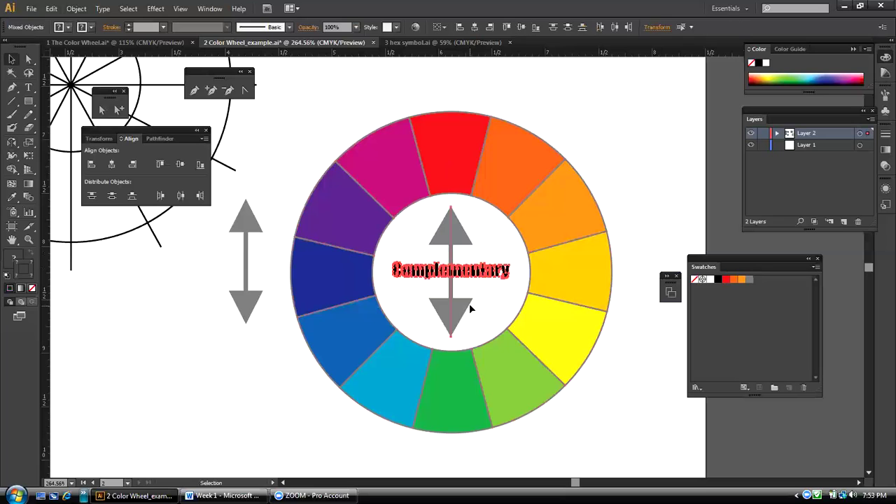
left_click(76, 9)
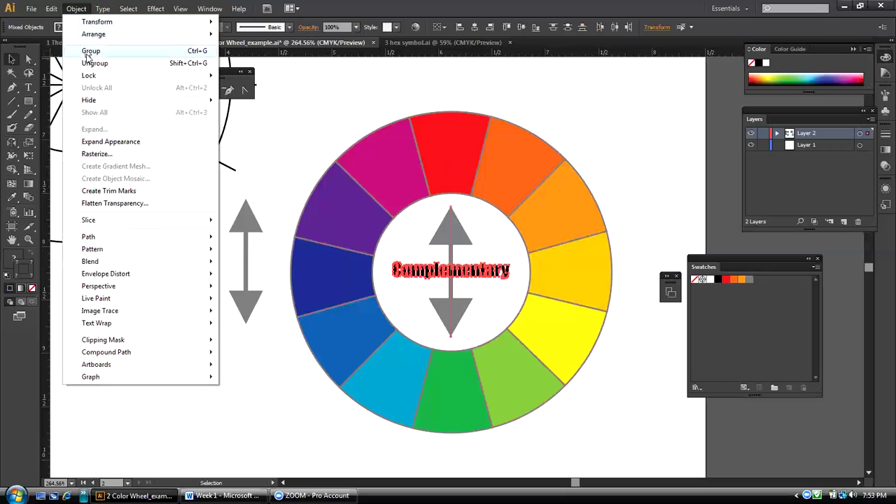
mouse_move(89, 75)
left_click(248, 72)
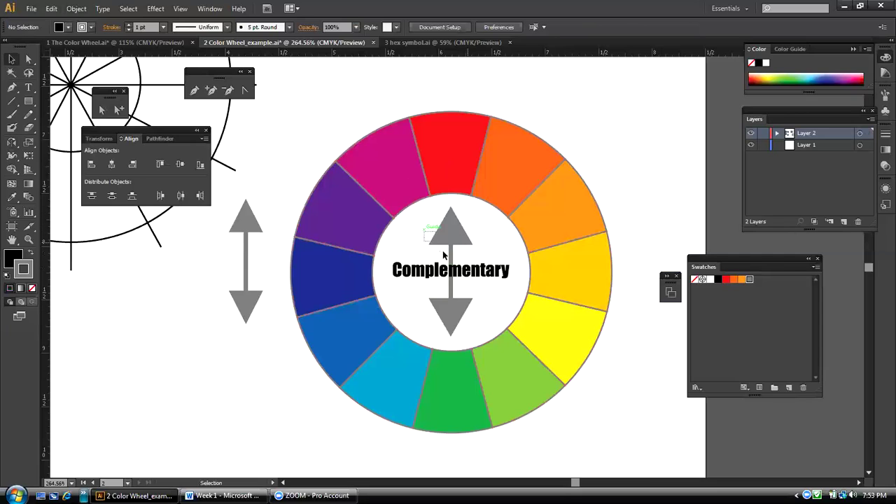
left_click_drag(420, 225, 463, 297)
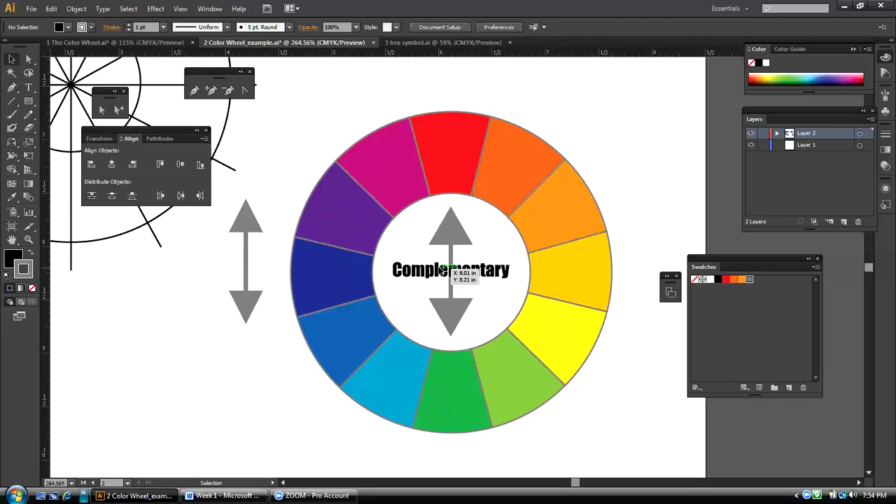
Reposition the Swatches panel, the small collapsed panel and the Align panel farther away from the color wheel
left_click_drag(710, 266, 732, 260)
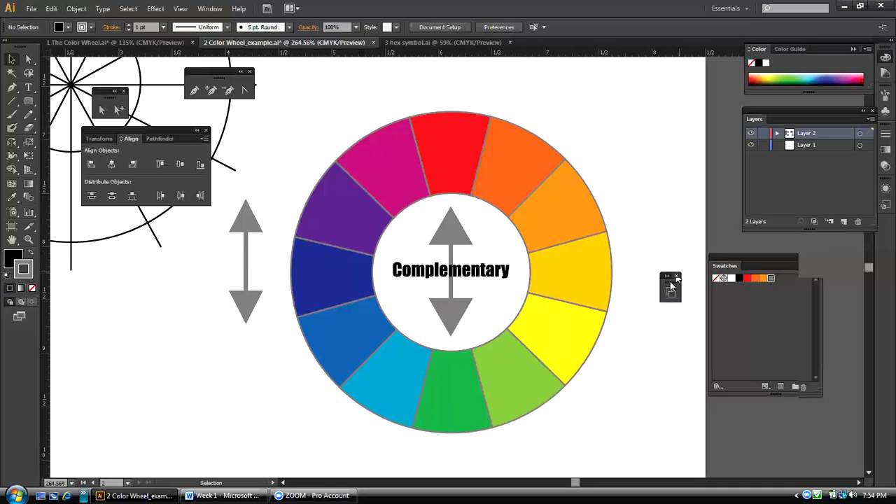
left_click_drag(670, 282, 670, 98)
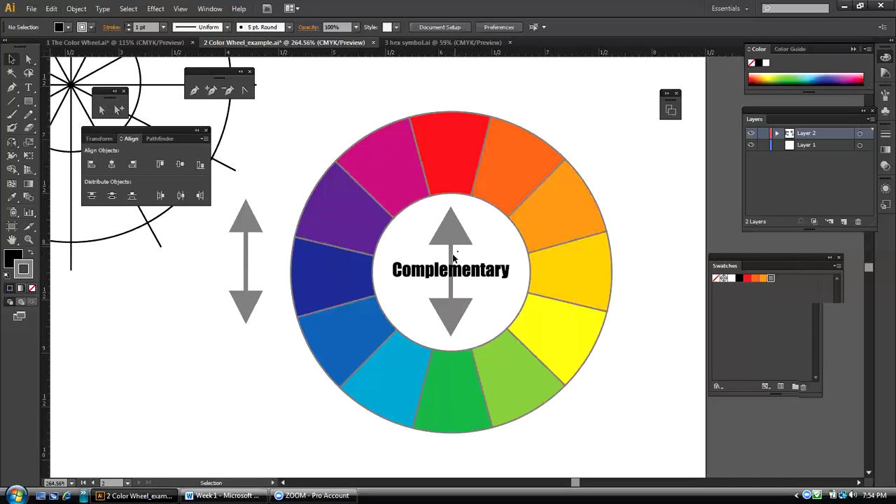
left_click_drag(178, 132, 160, 134)
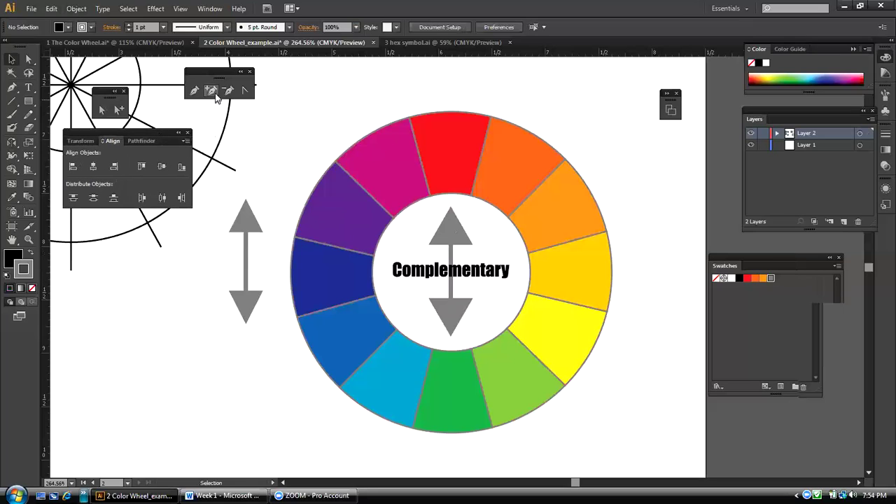
Close the floating pen tools panel and move the other small floating panels clear of the color wheel
left_click_drag(217, 77, 186, 78)
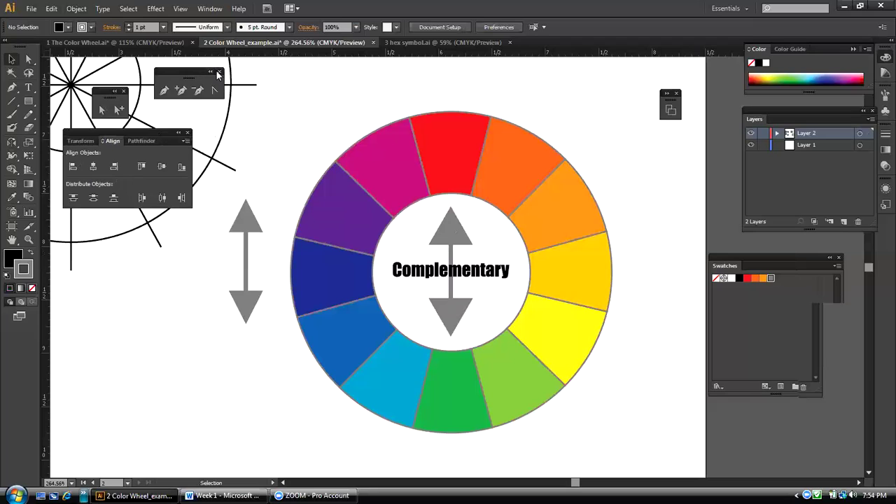
left_click(219, 72)
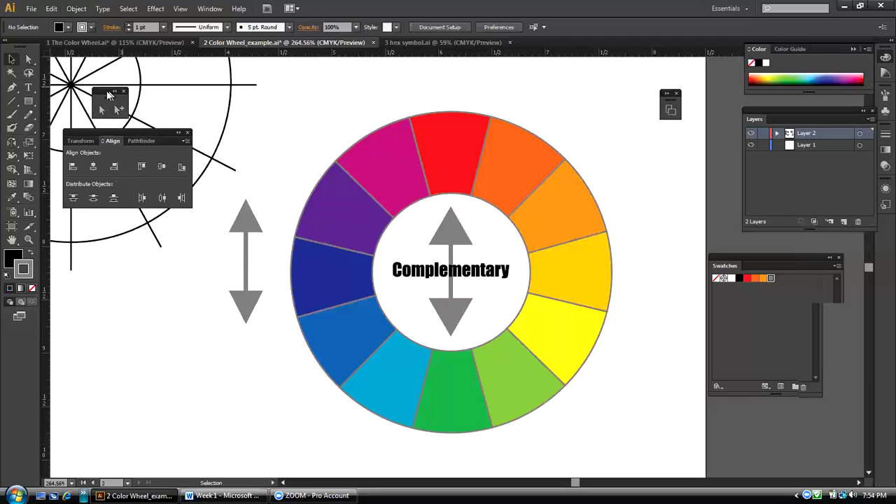
left_click_drag(111, 91, 283, 95)
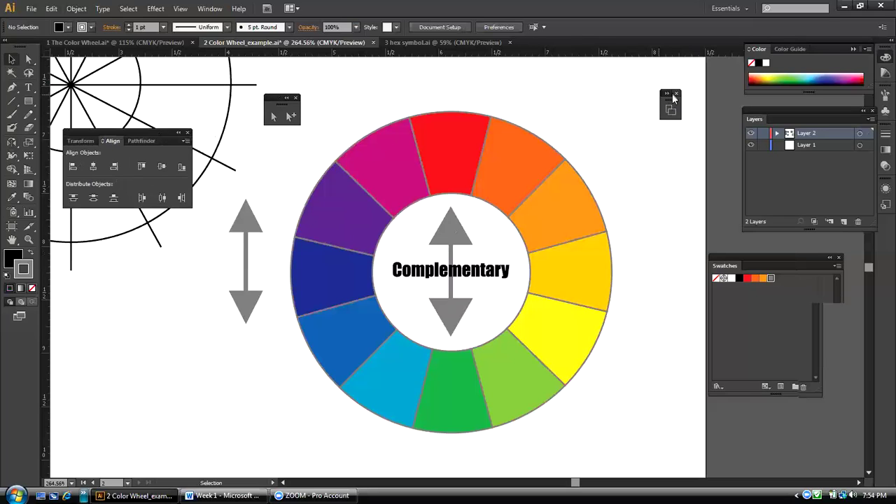
left_click_drag(673, 102, 726, 103)
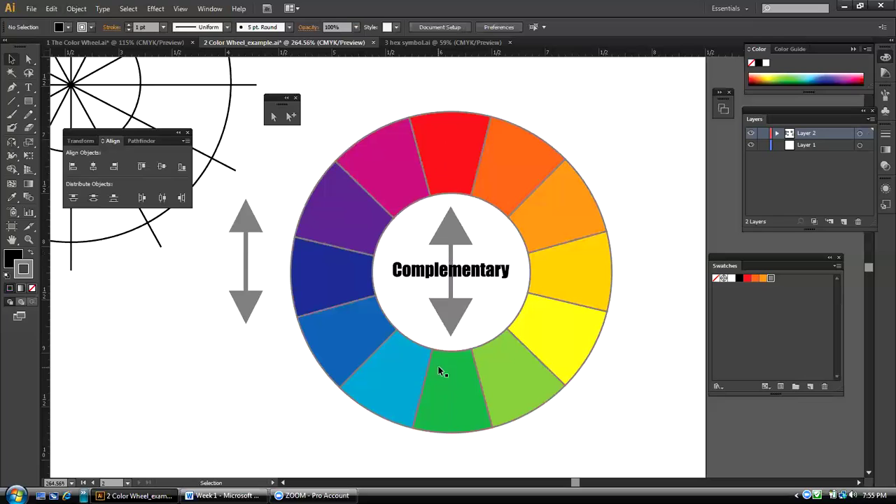
Show the Transparency panel, undock it beside the color wheel, and look over its opacity options
left_click(211, 8)
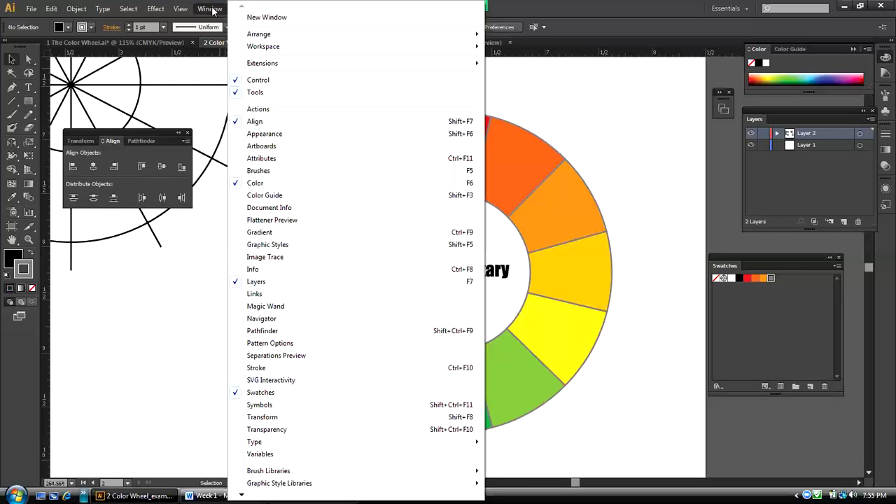
left_click(252, 429)
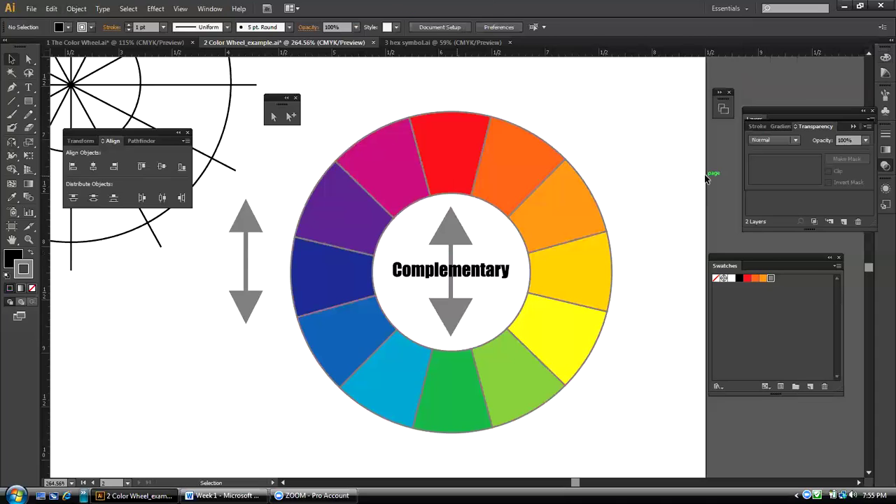
left_click_drag(809, 129, 627, 78)
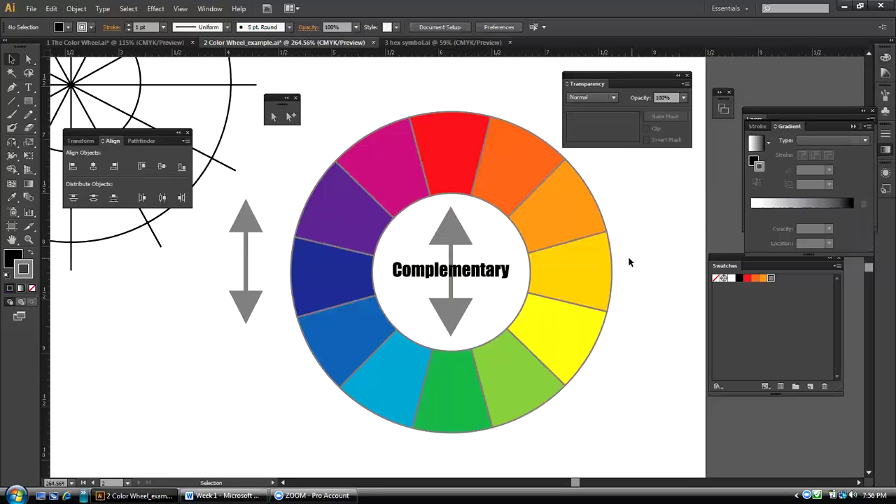
left_click(684, 98)
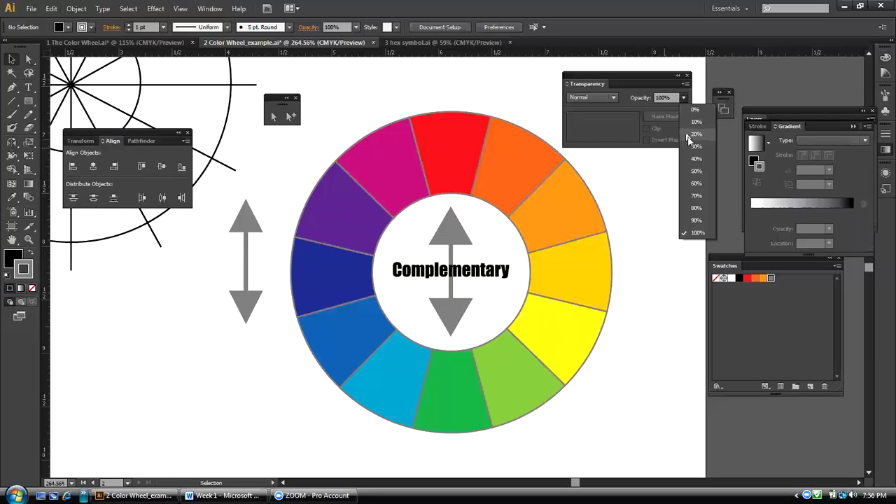
left_click(663, 104)
left_click(665, 98)
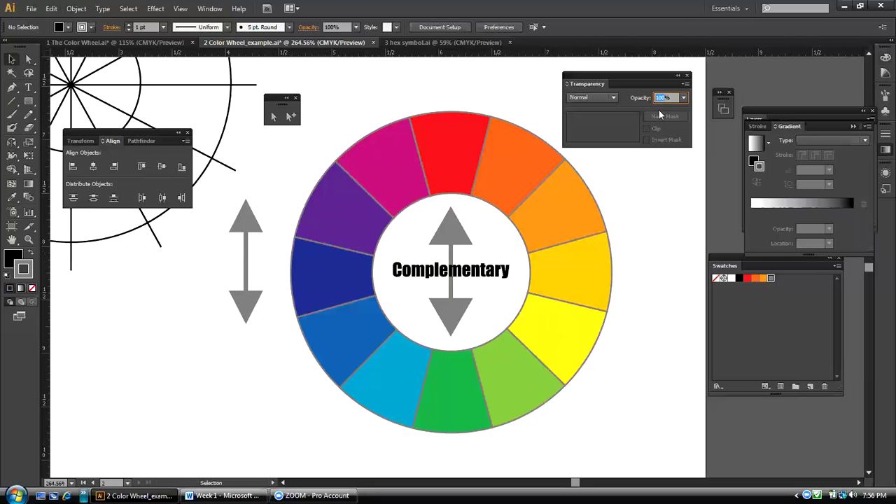
left_click(663, 113)
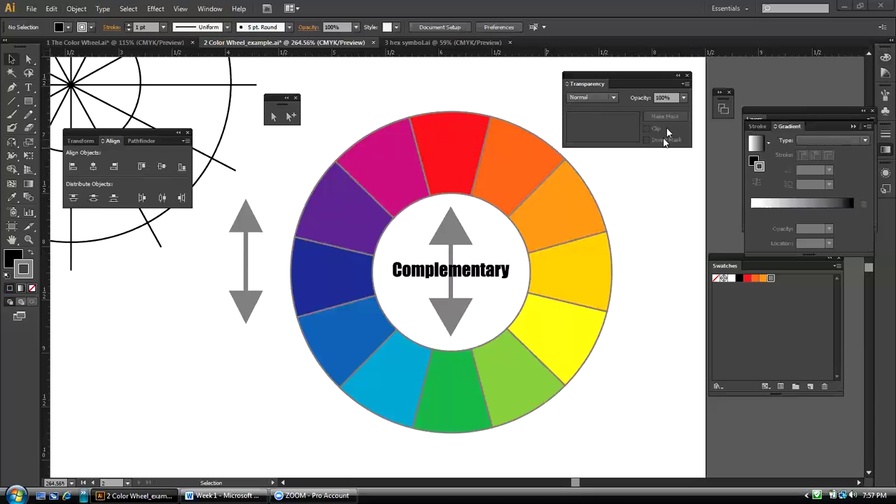
Ungroup the complementary color wheel's wedges so each can be selected separately
left_click(458, 133)
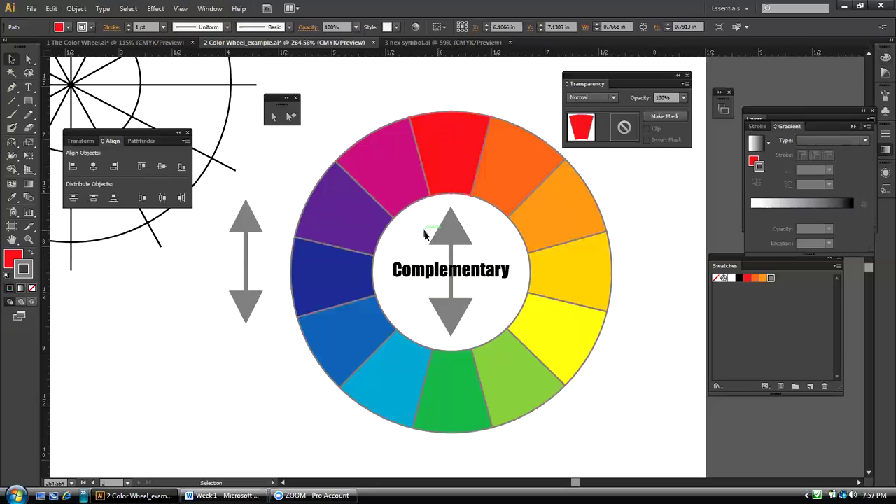
left_click(428, 256)
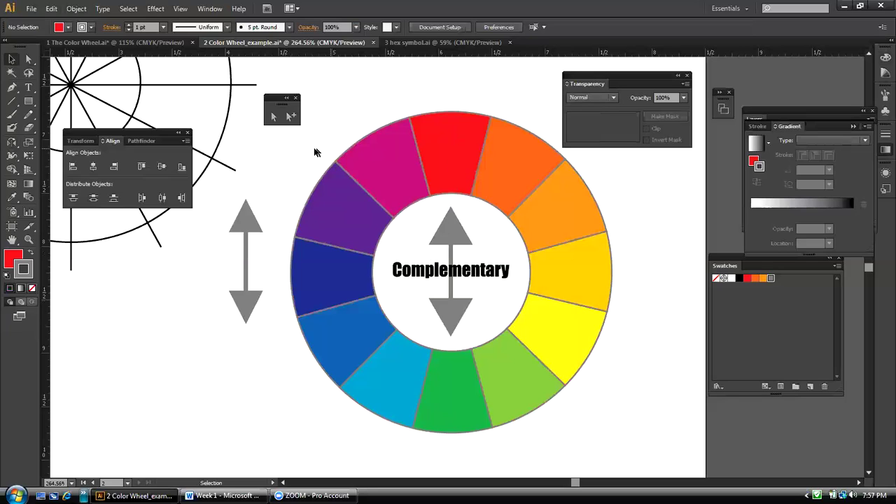
left_click_drag(310, 148, 383, 365)
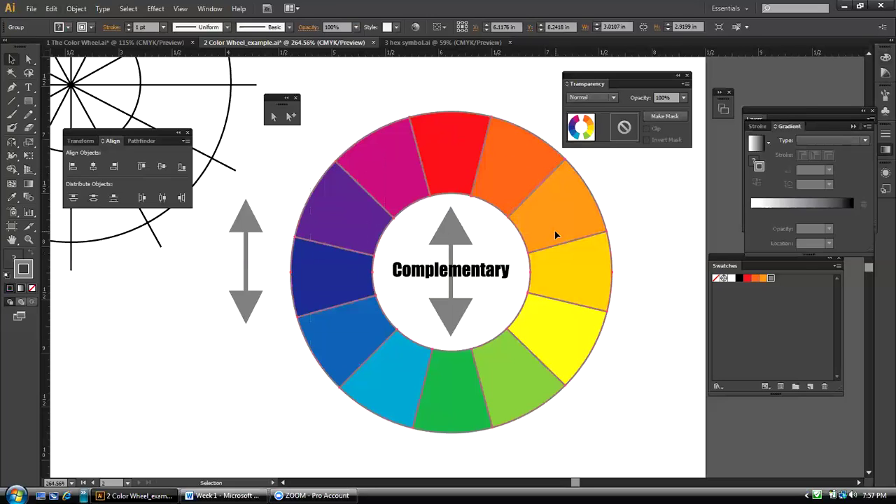
left_click(76, 9)
left_click(90, 63)
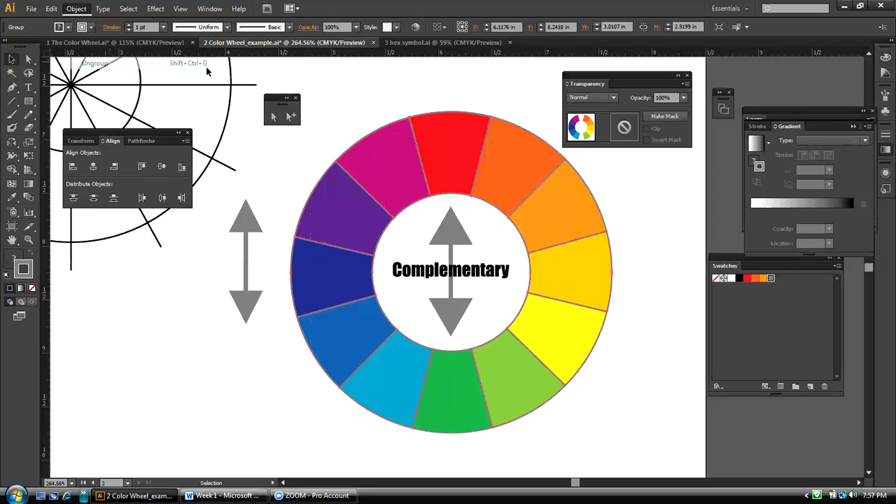
left_click(336, 87)
Set the opacity of the five wedges from red violet to blue green to 50%
left_click_drag(319, 95, 355, 401)
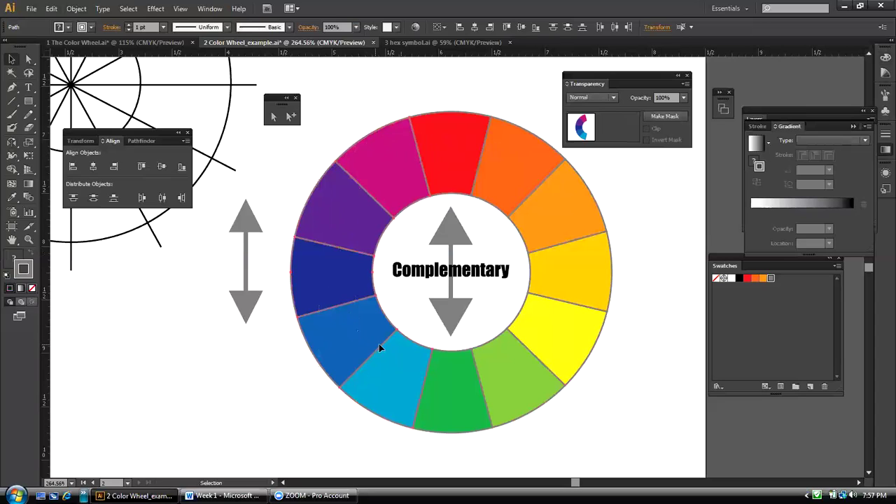
left_click(684, 98)
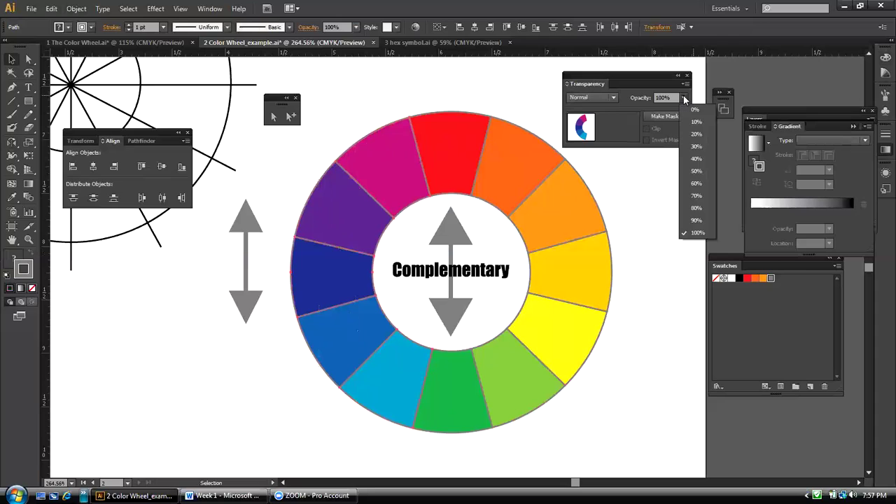
left_click(693, 172)
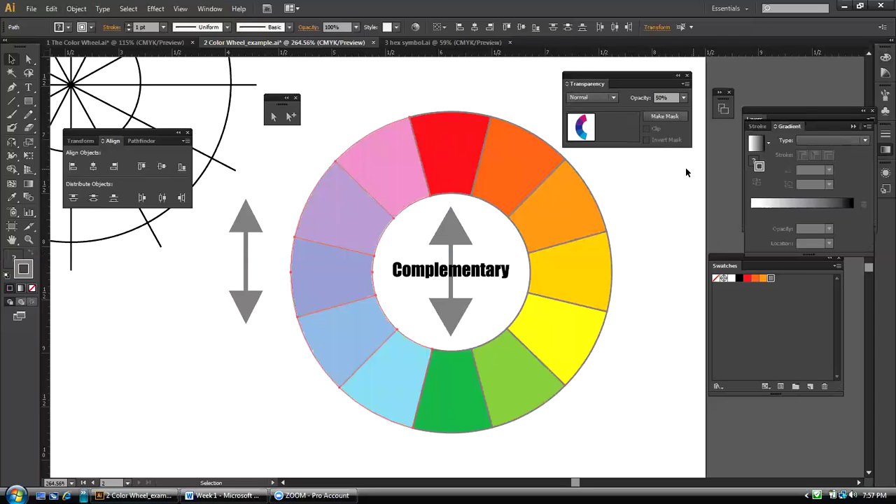
left_click(352, 105)
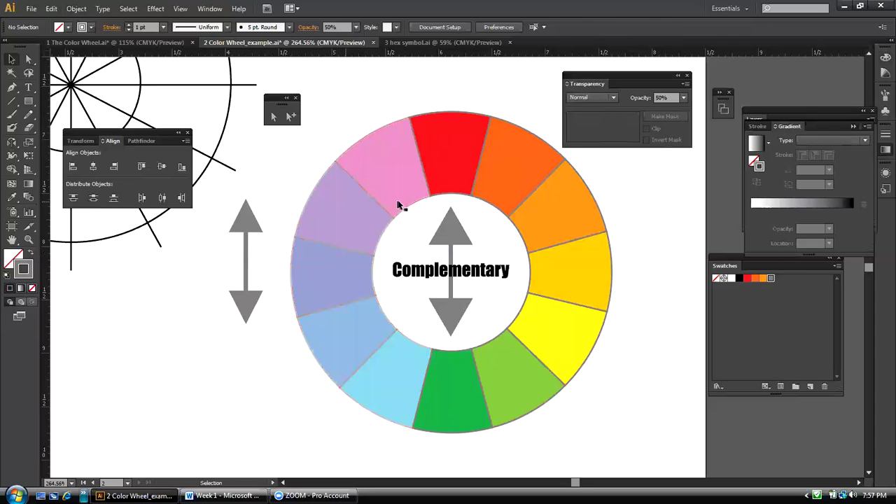
Set the opacity of the five wedges from red orange to yellow green to 50%
left_click_drag(512, 124, 573, 385)
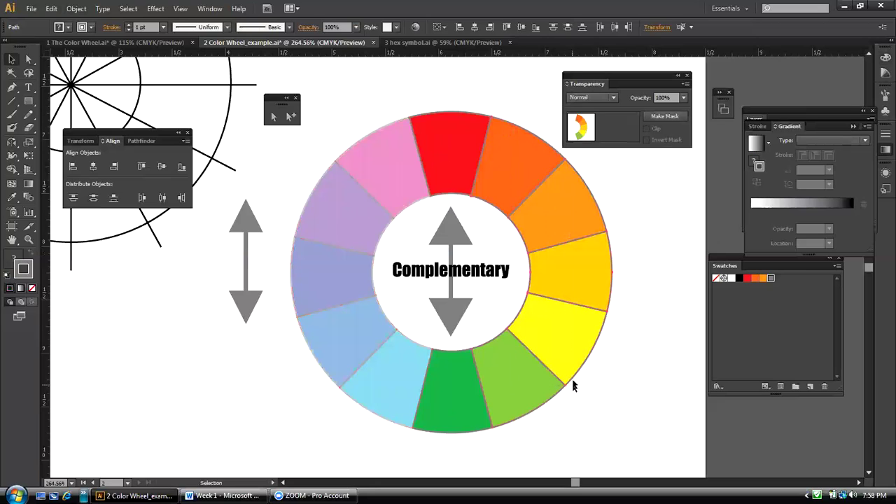
left_click(683, 97)
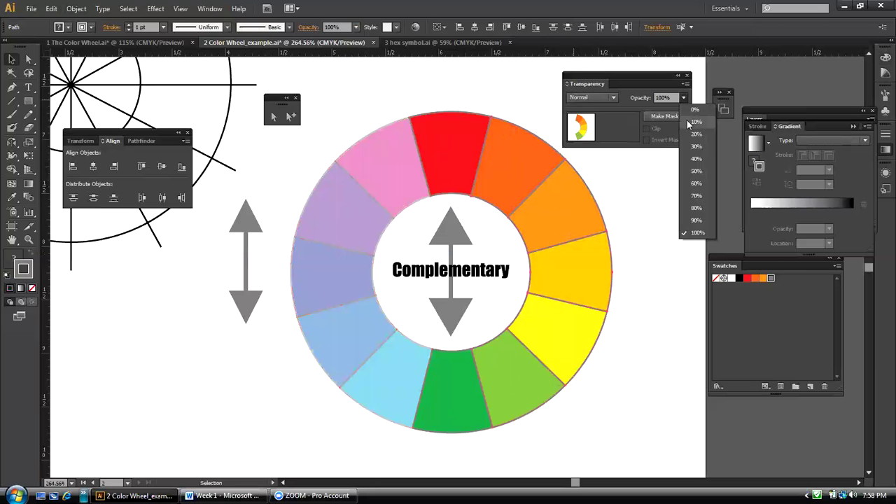
left_click(695, 171)
left_click(354, 100)
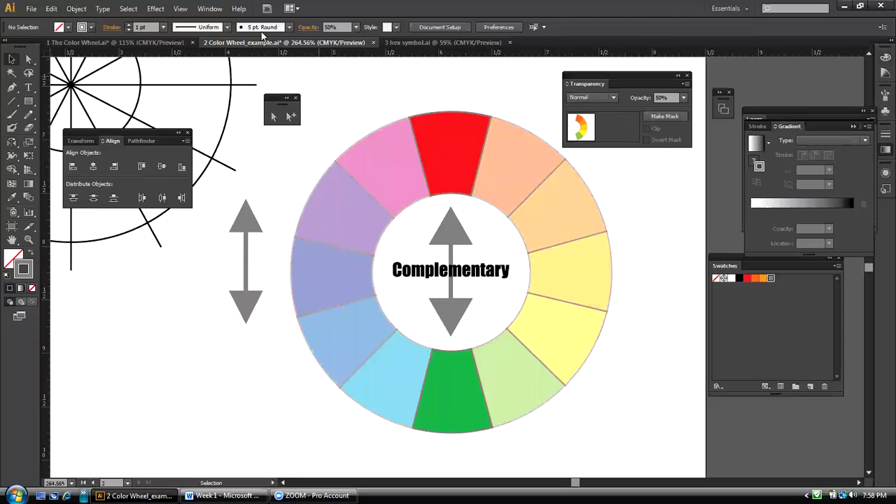
Zoom out to 200% and move the Transparency panel farther away from the color wheel
left_click(179, 10)
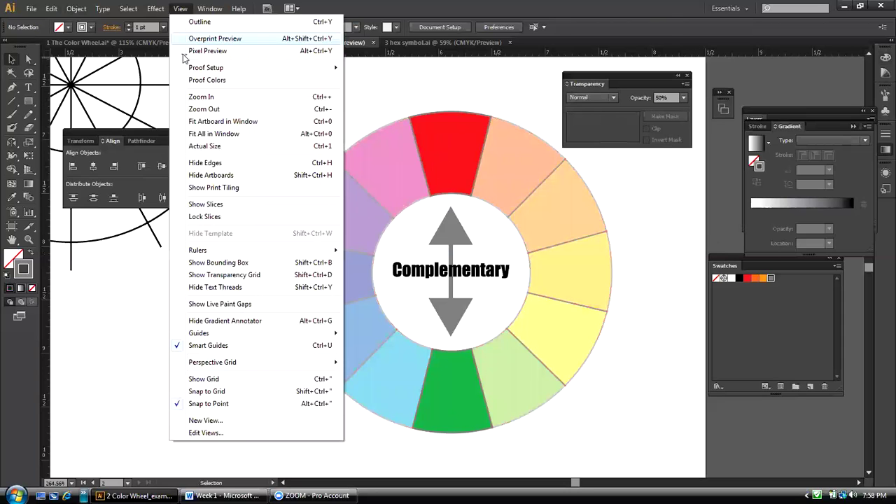
left_click(192, 110)
left_click_drag(589, 81, 670, 80)
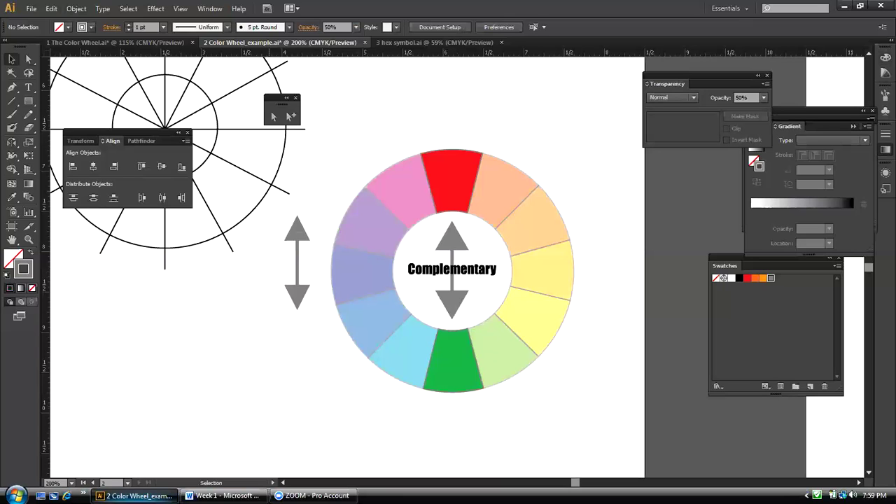
Switch to the Week 1 document in Word, review the Part 1 color wheel requirements, and minimize it
left_click(222, 495)
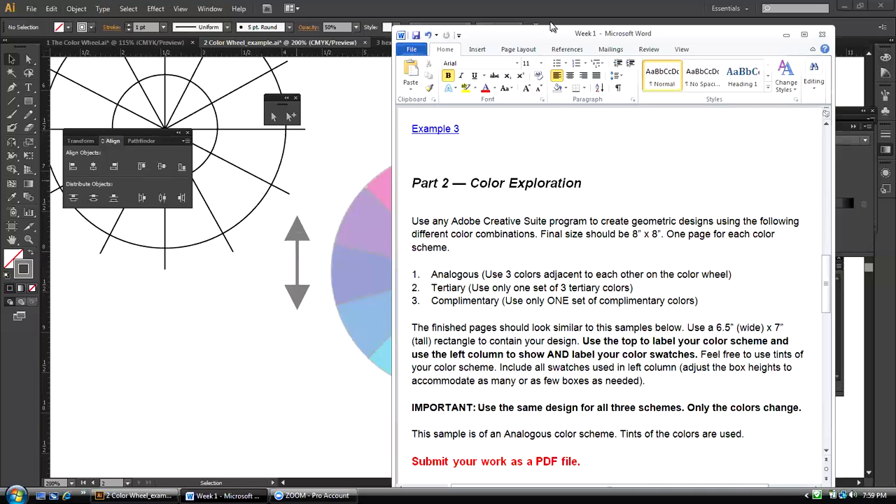
left_click_drag(543, 35, 393, 38)
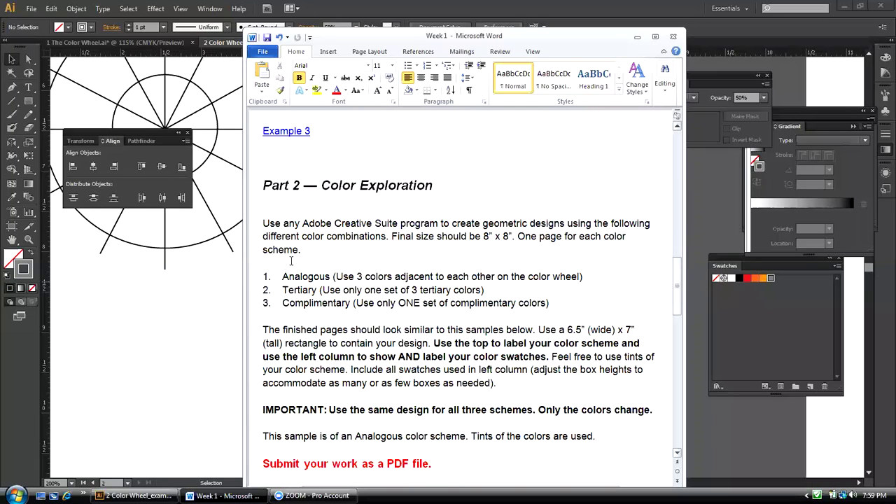
scroll(319, 262, "up", 10)
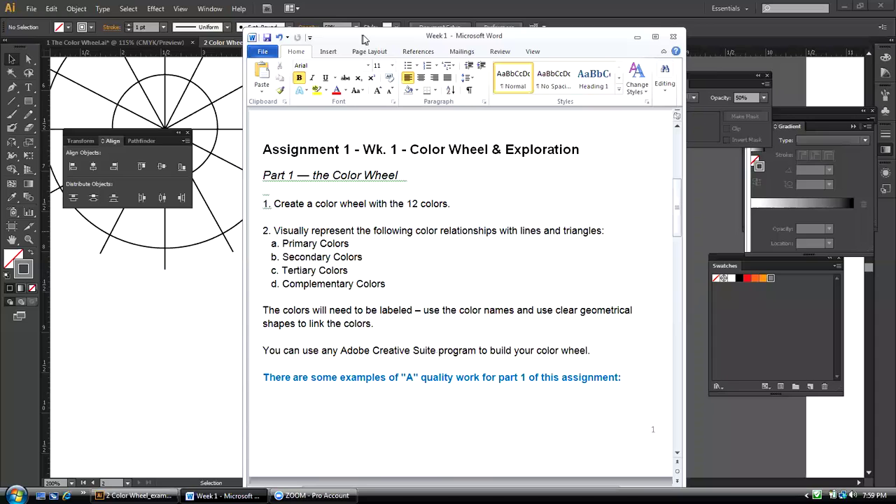
left_click_drag(363, 40, 57, 75)
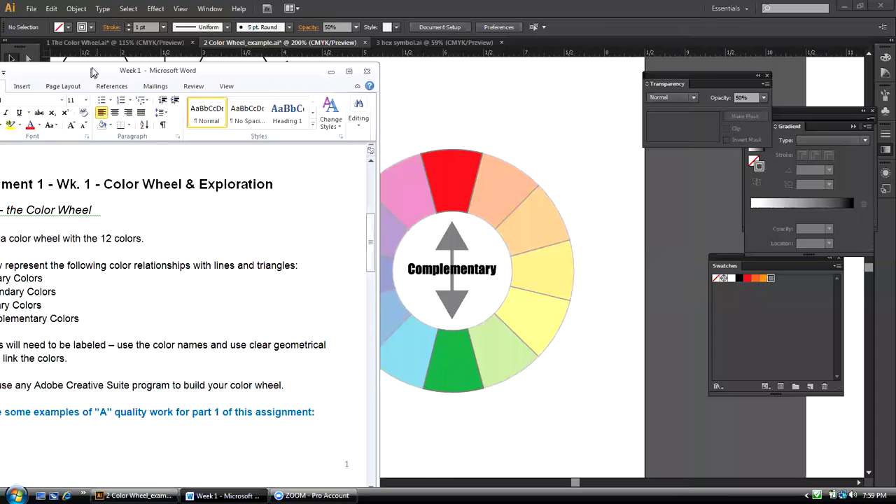
left_click_drag(91, 72, 140, 58)
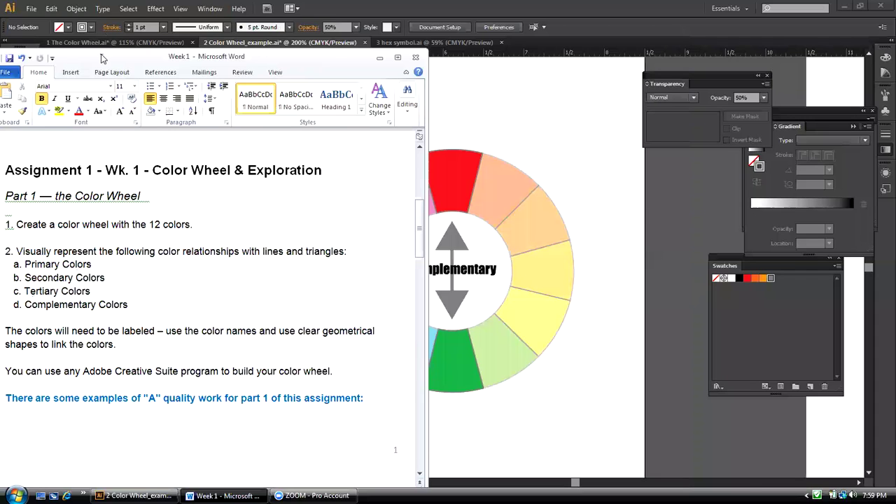
left_click_drag(103, 58, 417, 56)
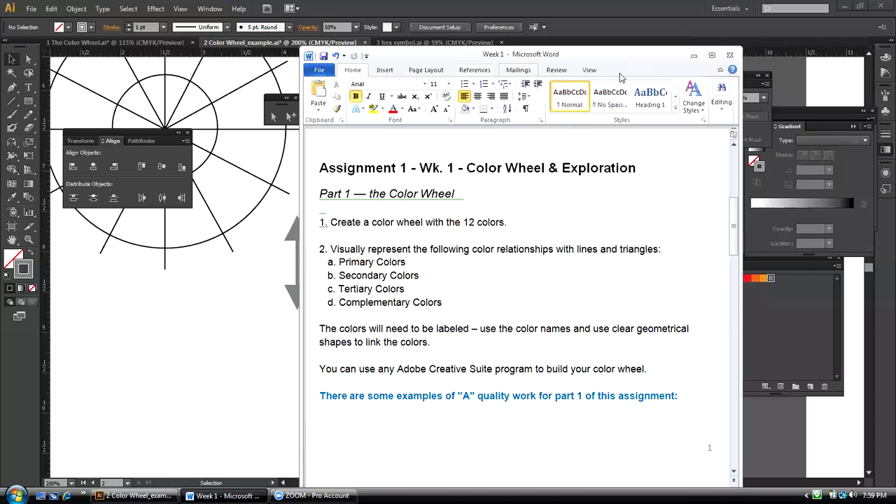
left_click(692, 57)
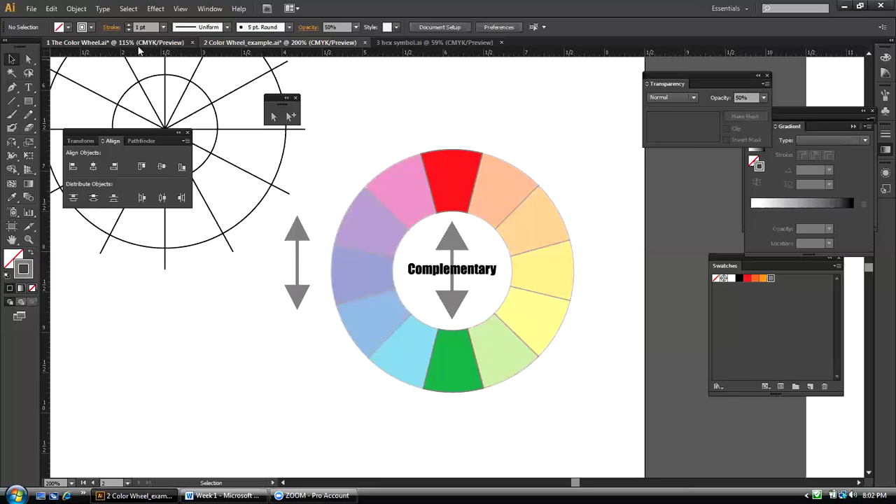
Check the labeled wheel in 1 The Color Wheel.ai, moving the floating selection tools clear of it, and return to 2 Color Wheel_example.ai
left_click(115, 42)
left_click_drag(275, 97, 556, 104)
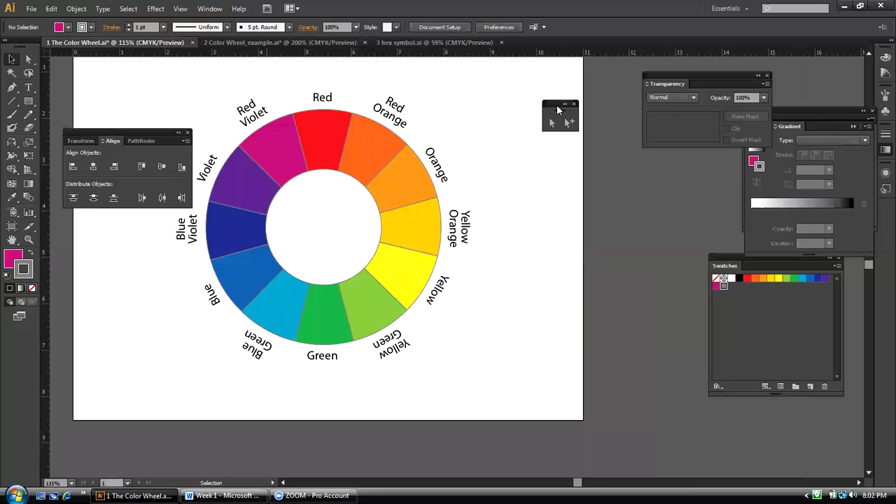
left_click(243, 42)
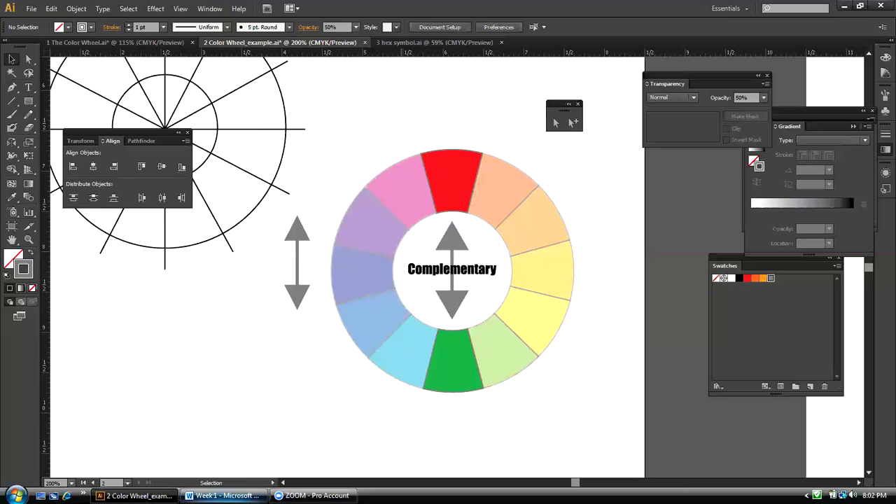
Bring the Week 1 assignment back up in Word and reposition its window over the artwork for reading
left_click(223, 496)
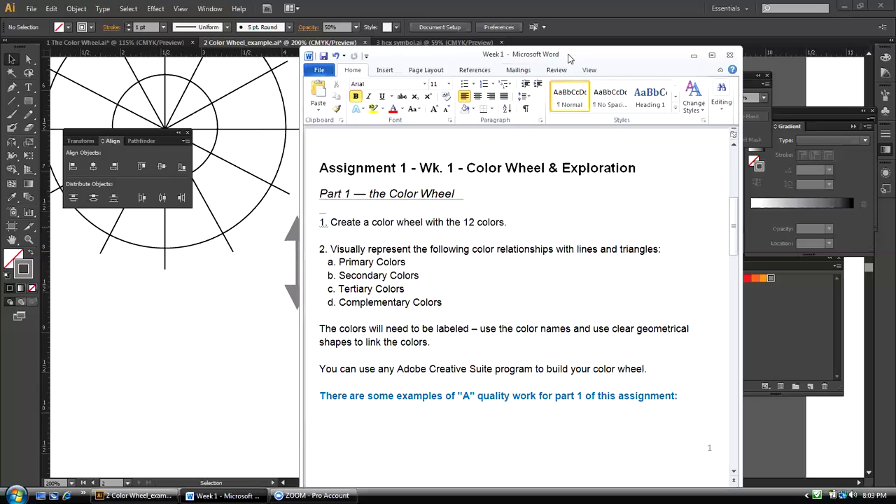
left_click_drag(569, 58, 870, 104)
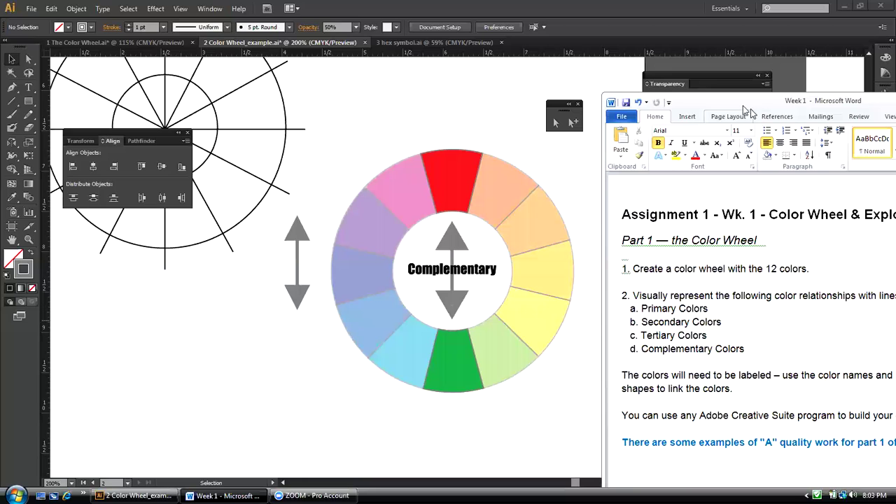
left_click_drag(745, 107, 556, 91)
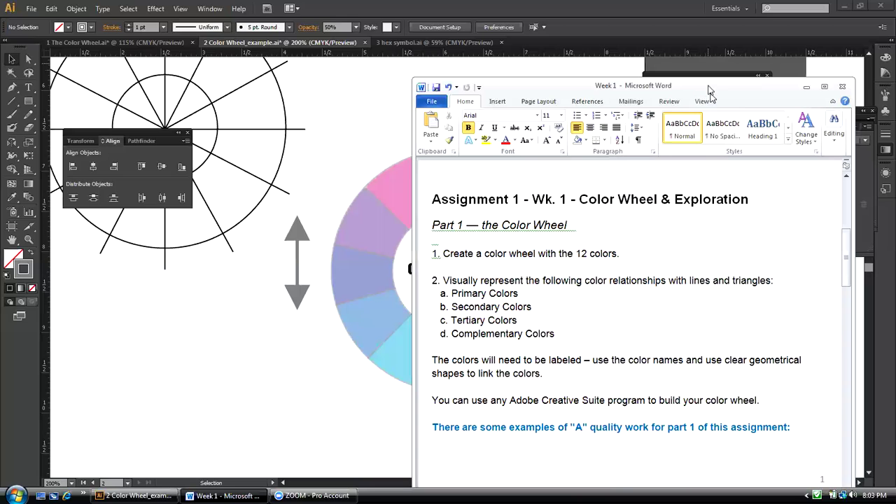
Shift the Week 1 assignment window aside, minimize it, and switch to the 3 hex symbol.ai document
left_click_drag(709, 91, 607, 92)
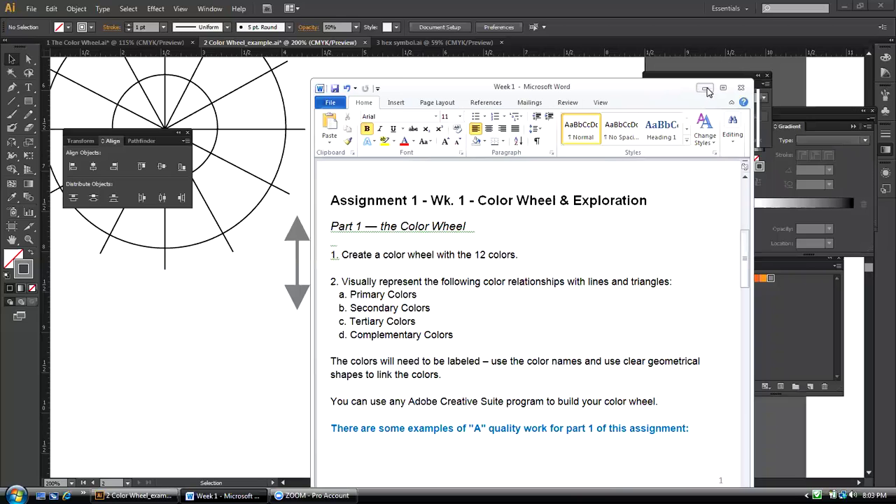
left_click(706, 90)
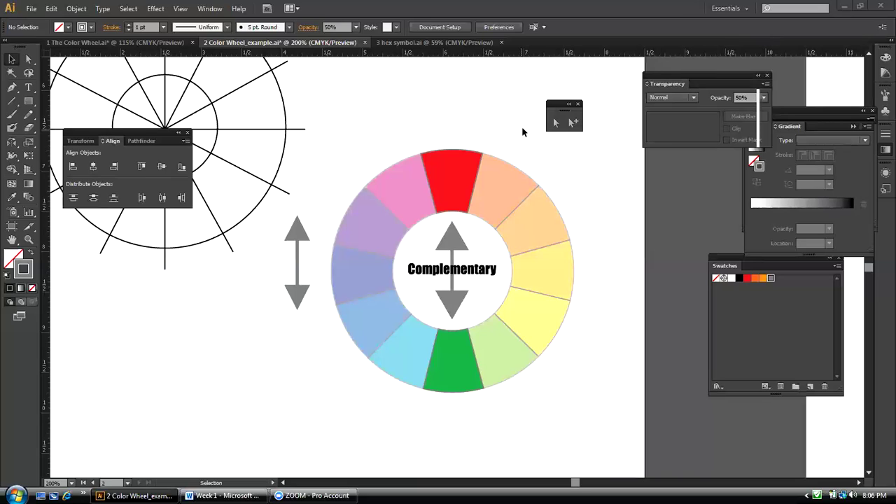
left_click(392, 43)
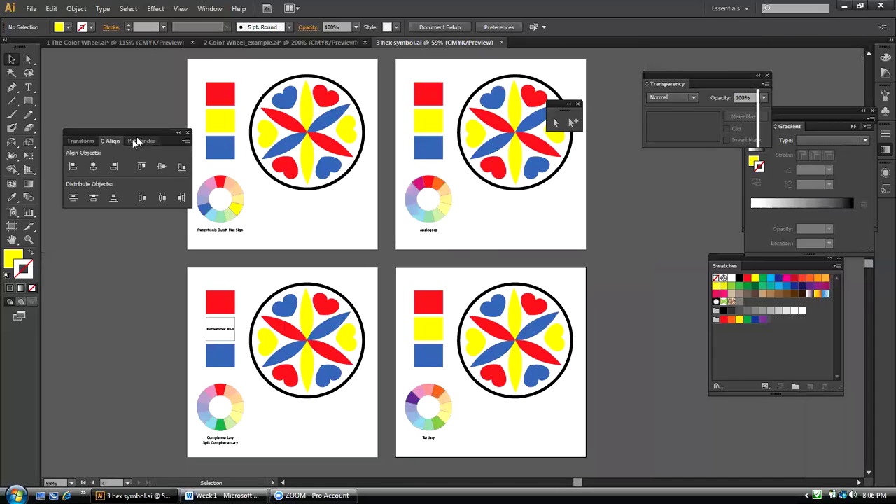
Move the Align panel off the artboards and close the floating selection tools panel
left_click_drag(127, 134, 110, 66)
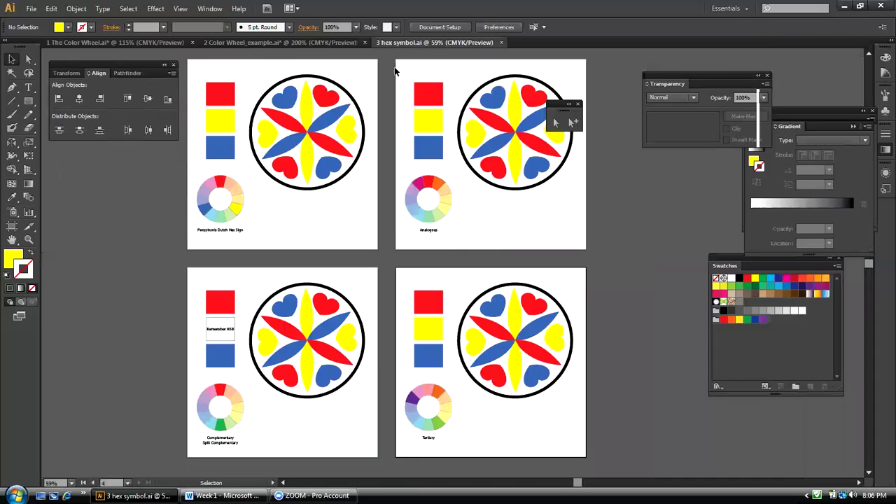
left_click_drag(553, 100, 88, 159)
left_click(110, 156)
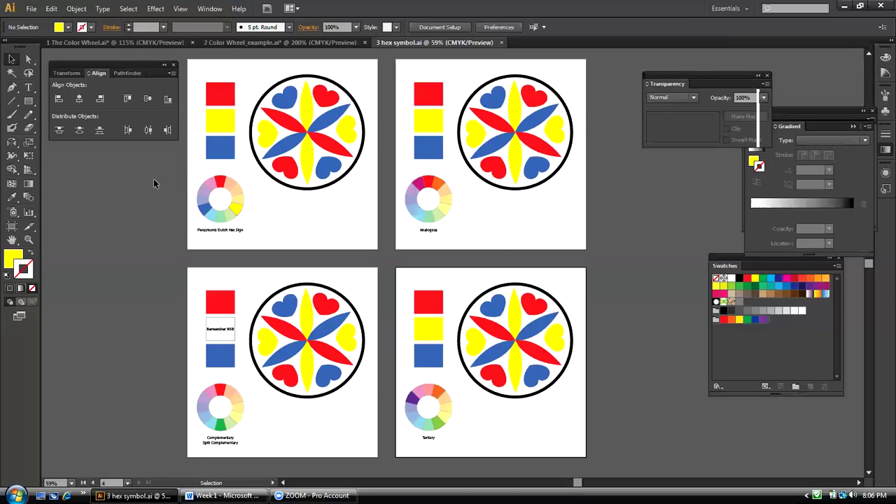
left_click_drag(155, 61, 144, 59)
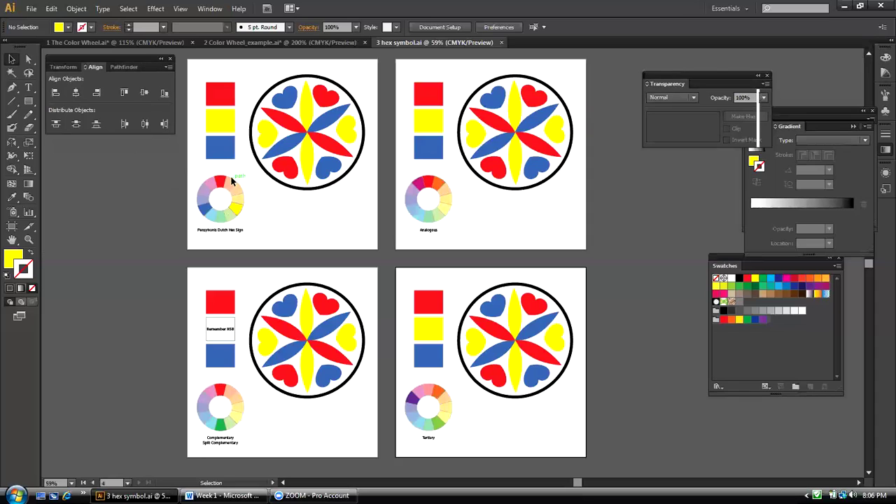
Examine the color wheel on the hex sign artboard at close range, ending at 400% with its caption in view
left_click(29, 239)
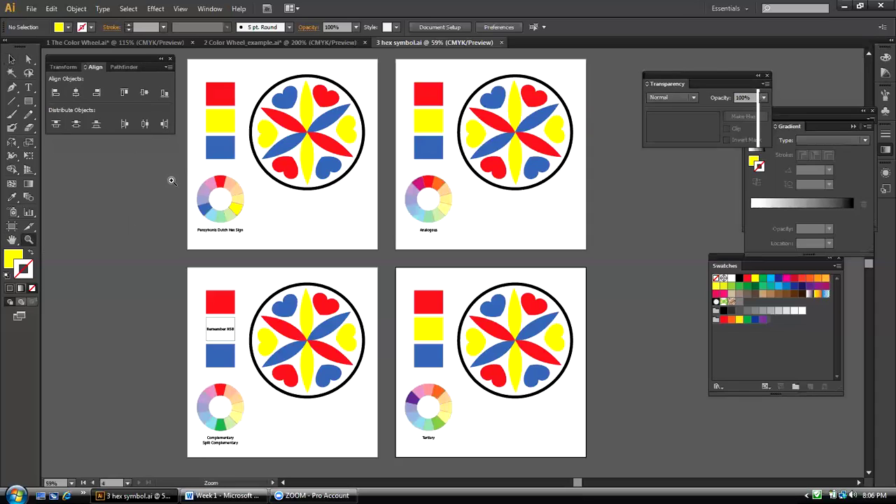
left_click_drag(206, 183, 259, 230)
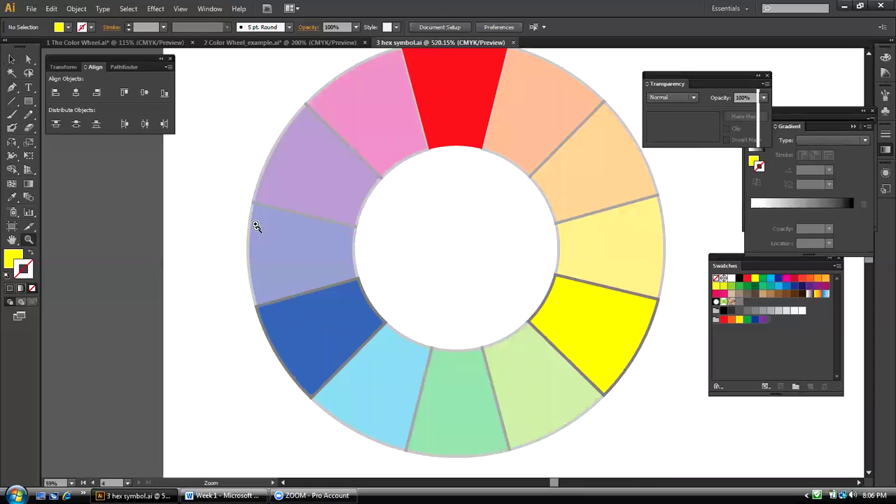
left_click(181, 8)
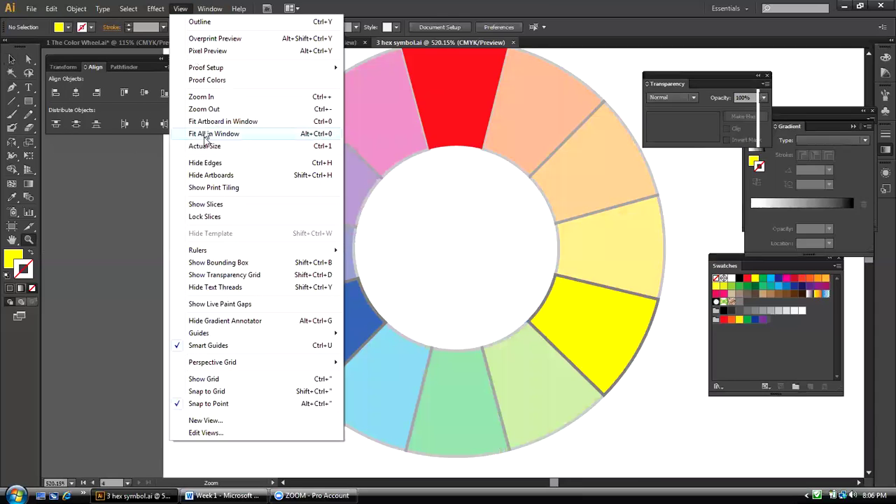
left_click(199, 110)
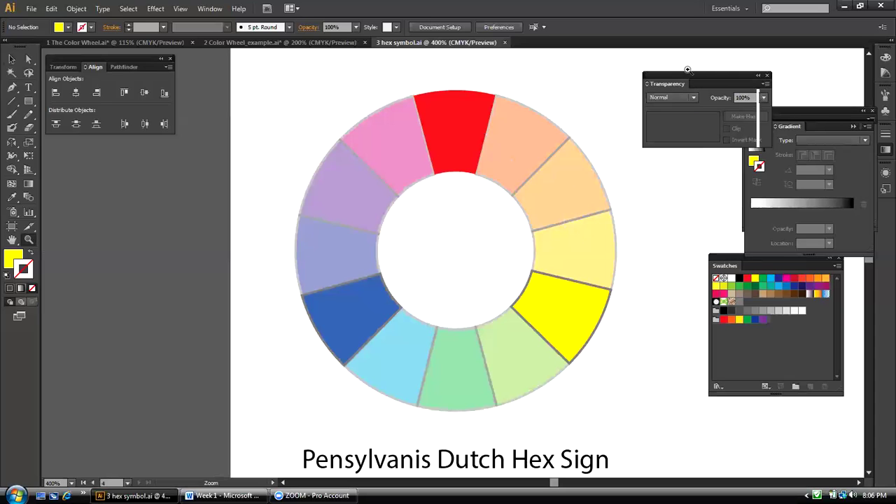
left_click_drag(687, 70, 605, 60)
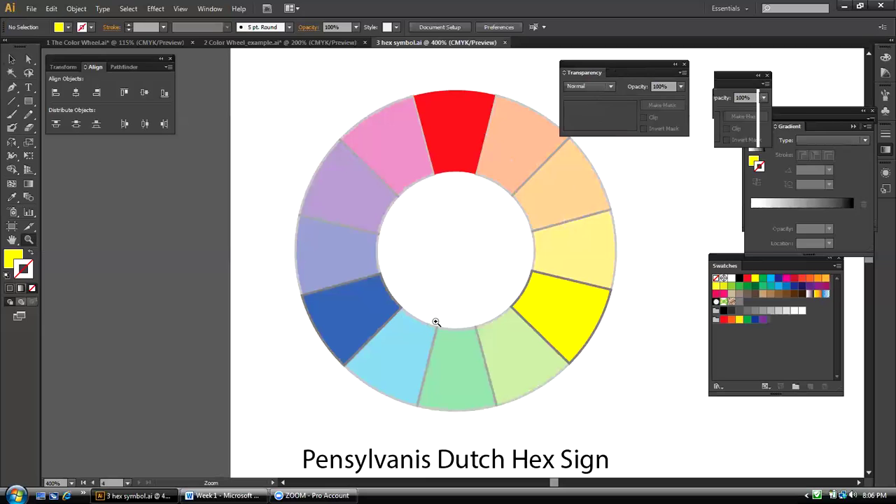
Fit all four artboards in the window and move the Transparency panel off the Analogous artboard
left_click(181, 9)
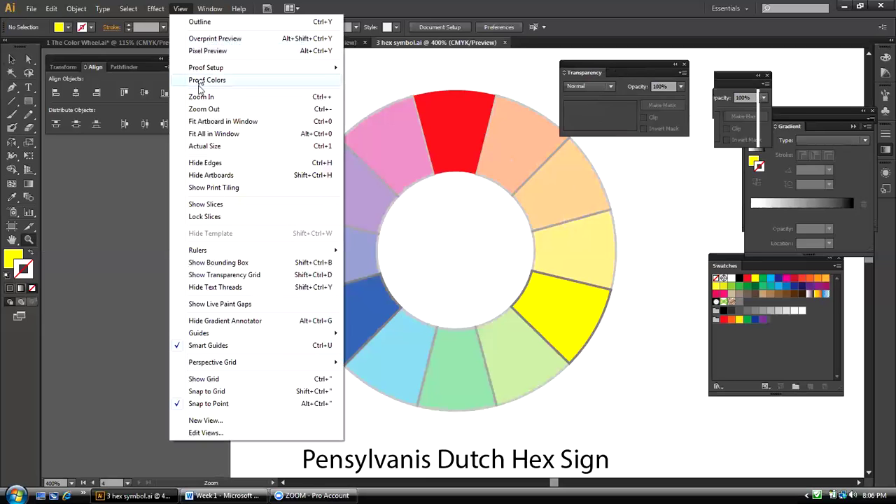
left_click(197, 133)
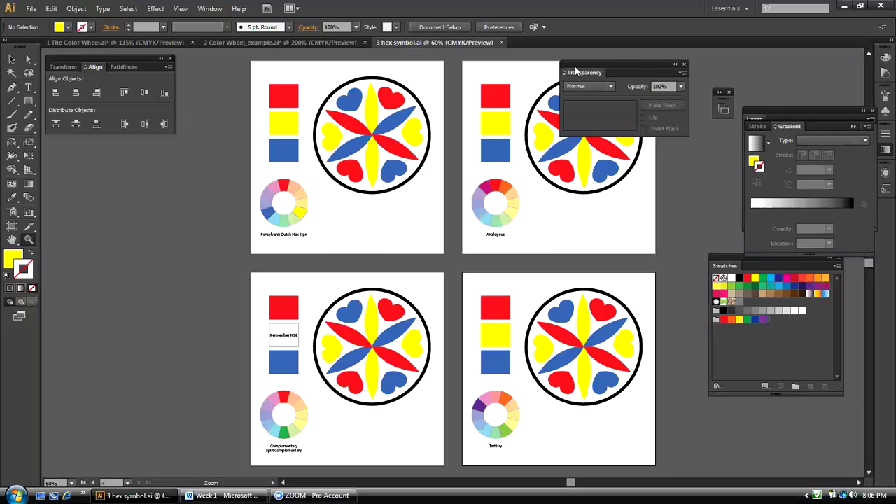
left_click_drag(572, 73, 648, 86)
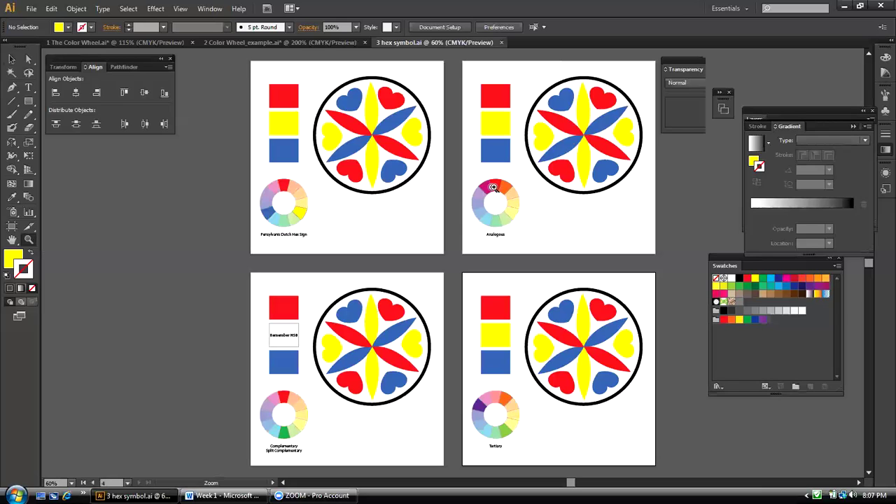
key("v")
key("ctrl+shift+F10")
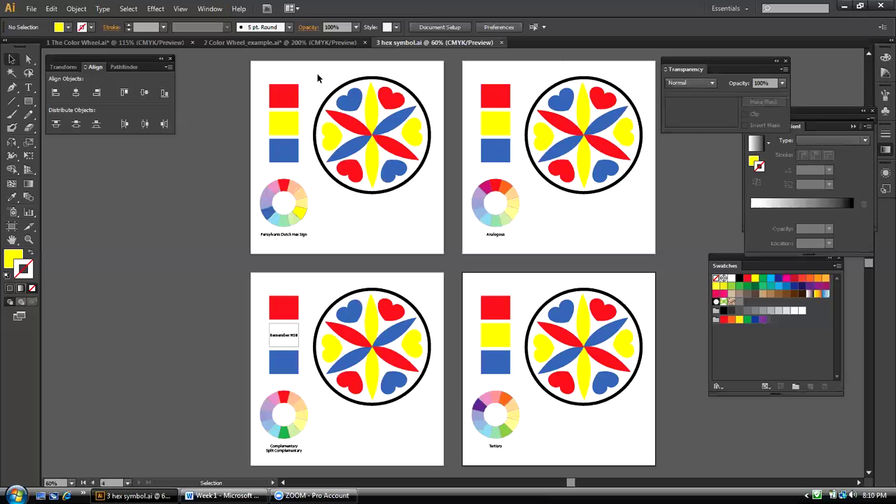
Make the first hex sign artboard active and close the Transparency panel
left_click(317, 78)
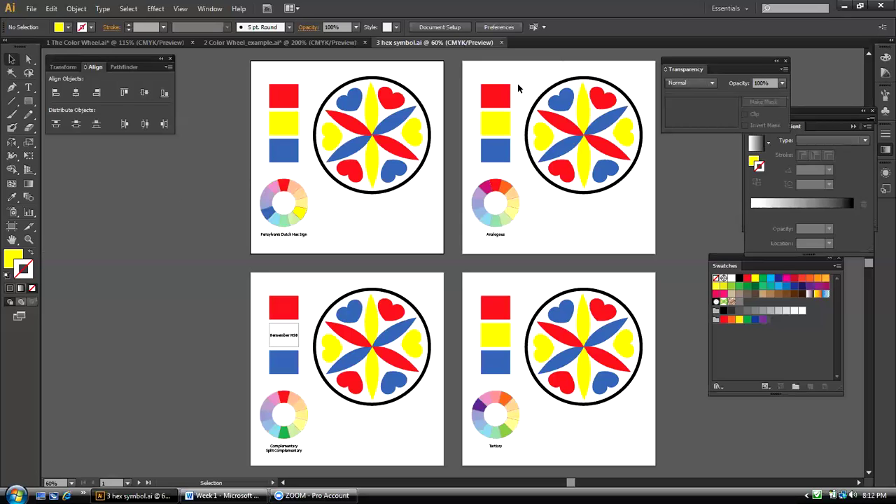
left_click(539, 217)
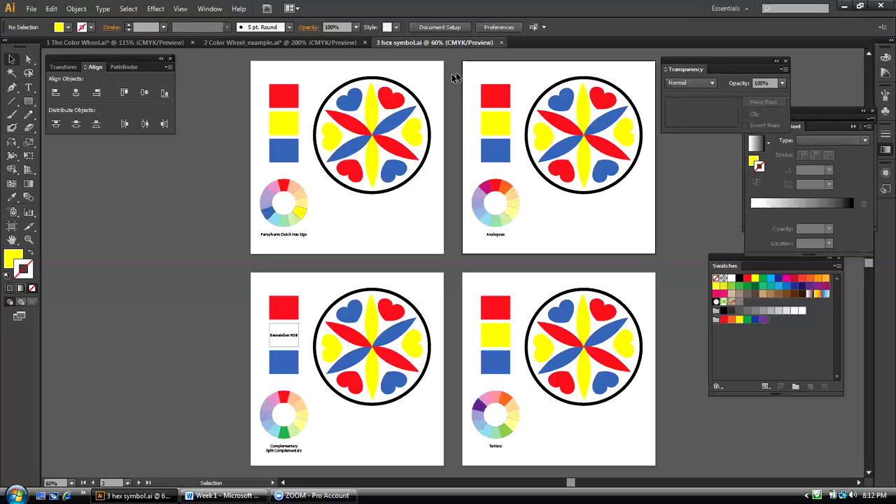
left_click(434, 77)
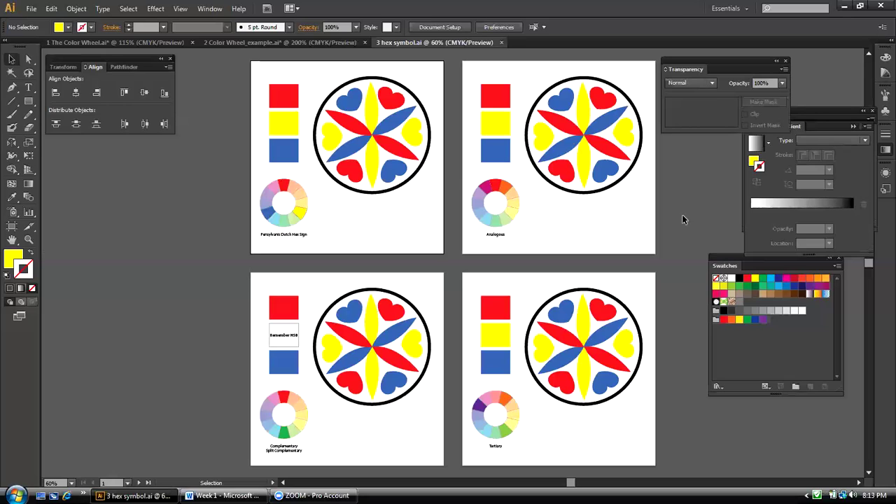
left_click_drag(733, 64, 731, 62)
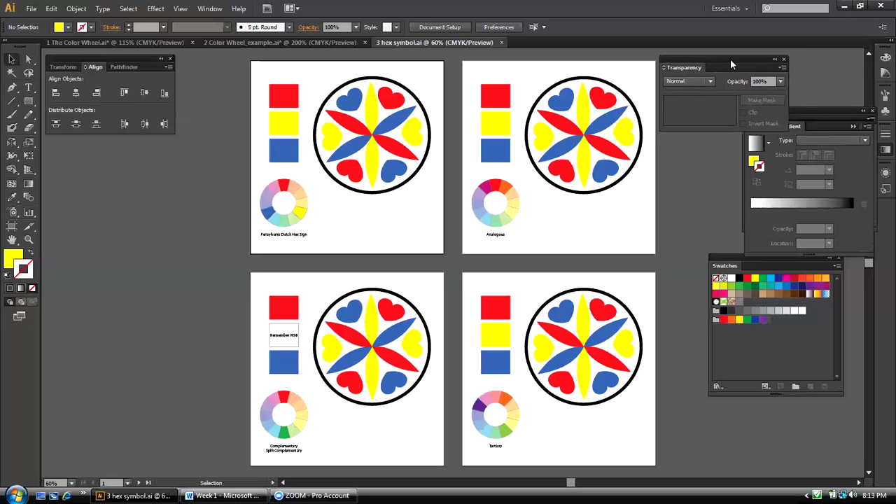
left_click(783, 62)
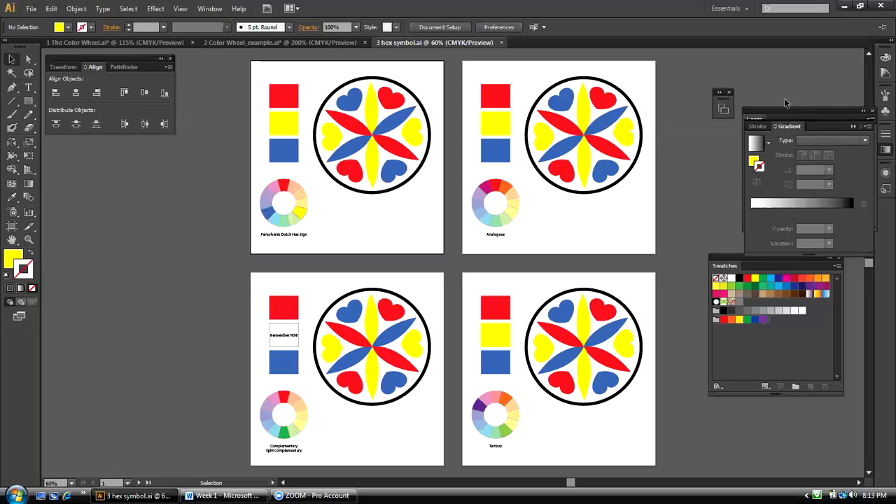
Move the Layers panel to the empty area beside the first artboard and lock the Hex sign layer
left_click_drag(779, 110, 721, 83)
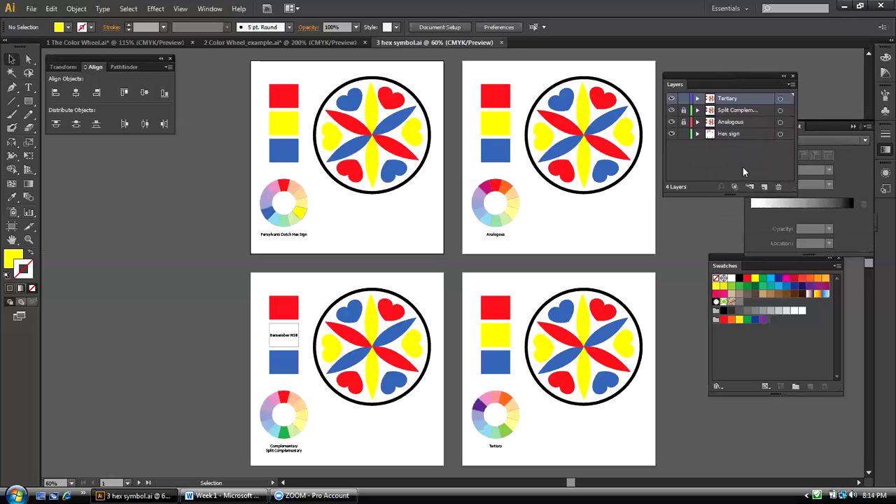
left_click(751, 241)
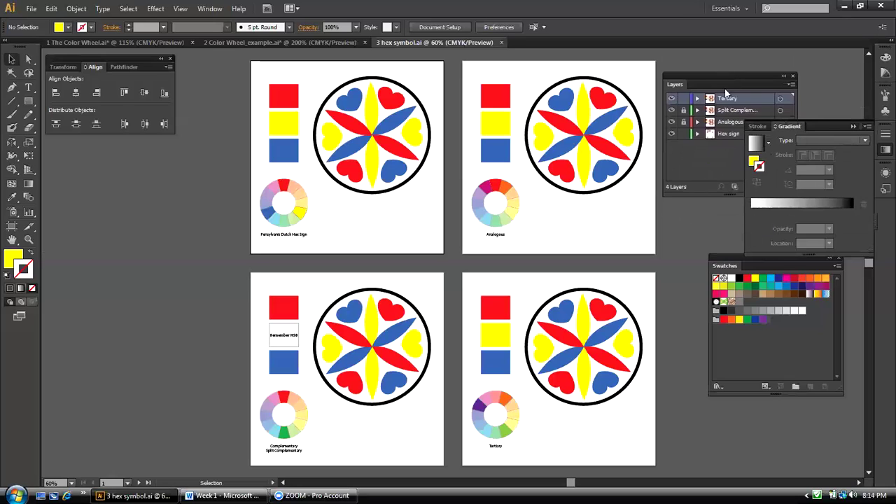
left_click_drag(721, 80, 160, 180)
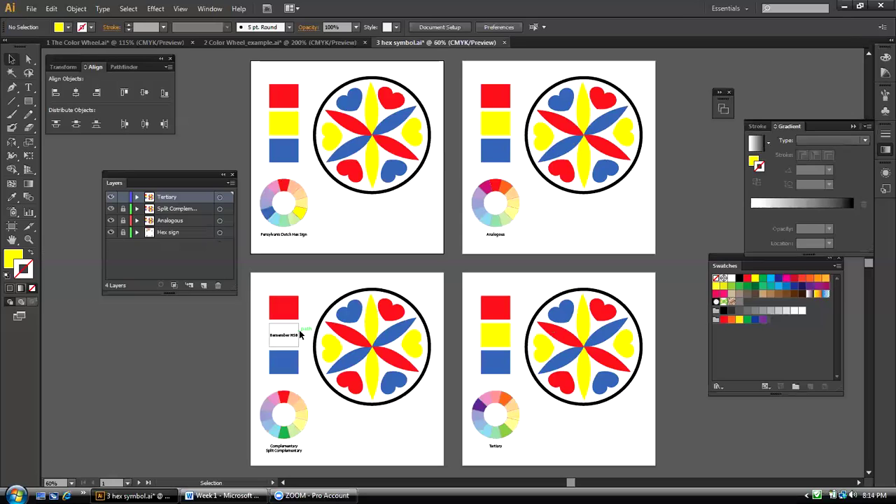
left_click(122, 209)
left_click(123, 220)
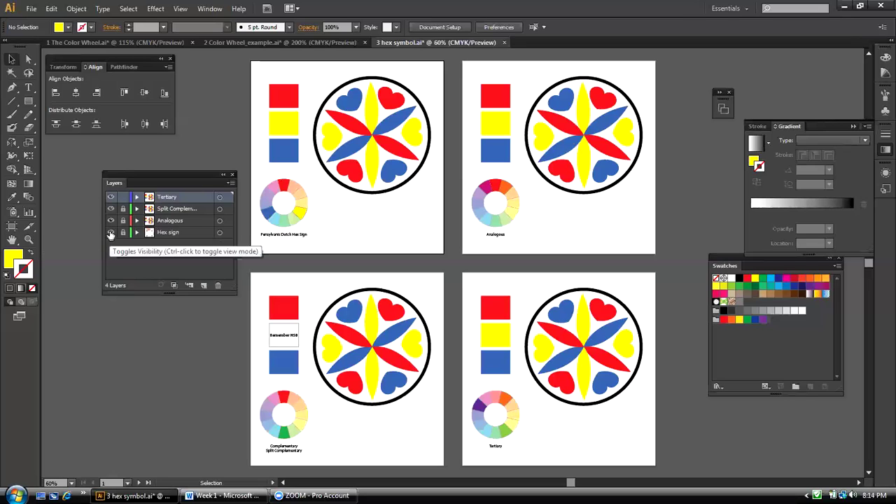
Toggle each layer's visibility off and on, from Hex sign up to Tertiary, to check which artboard artwork it holds
left_click(110, 233)
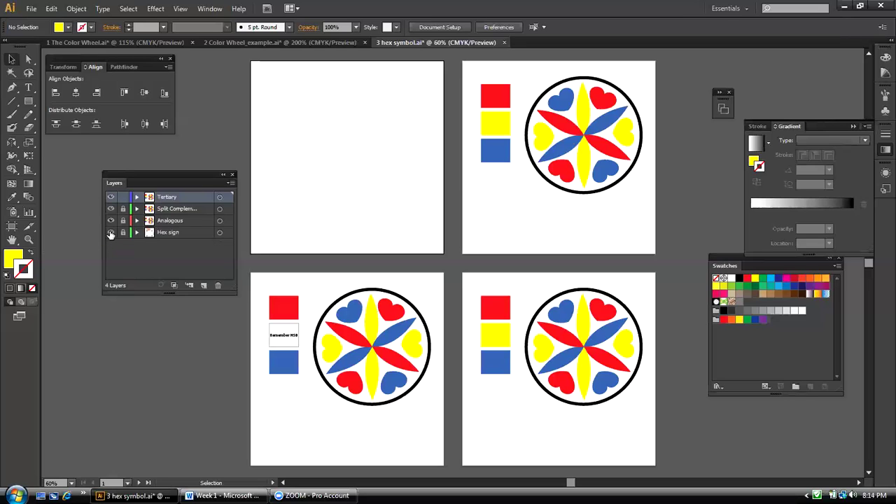
left_click(109, 233)
left_click(110, 221)
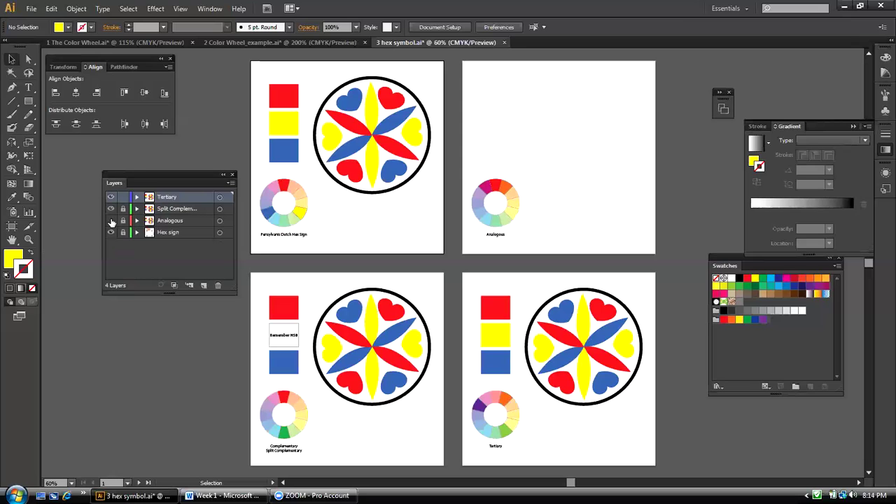
left_click(111, 221)
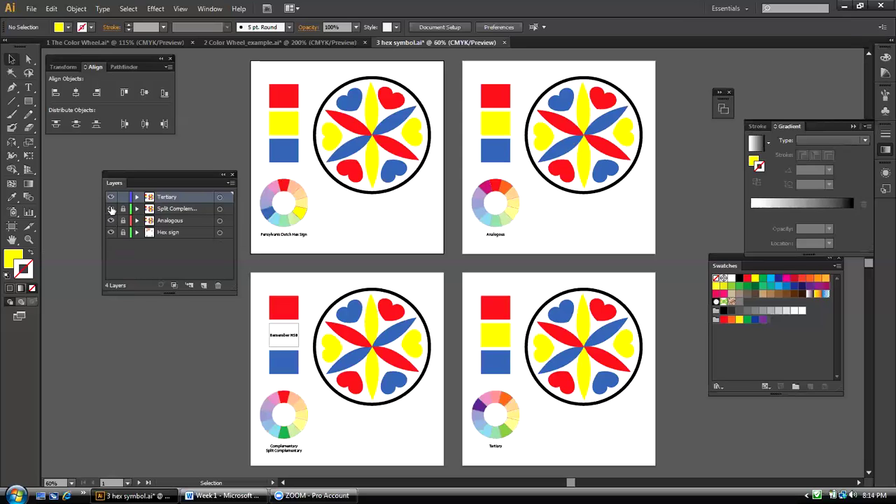
left_click(111, 209)
left_click(110, 209)
left_click(110, 198)
left_click(110, 198)
Hide the Split Complementary and Analogous layers, leaving the Tertiary and Hex sign layers visible
left_click(111, 209)
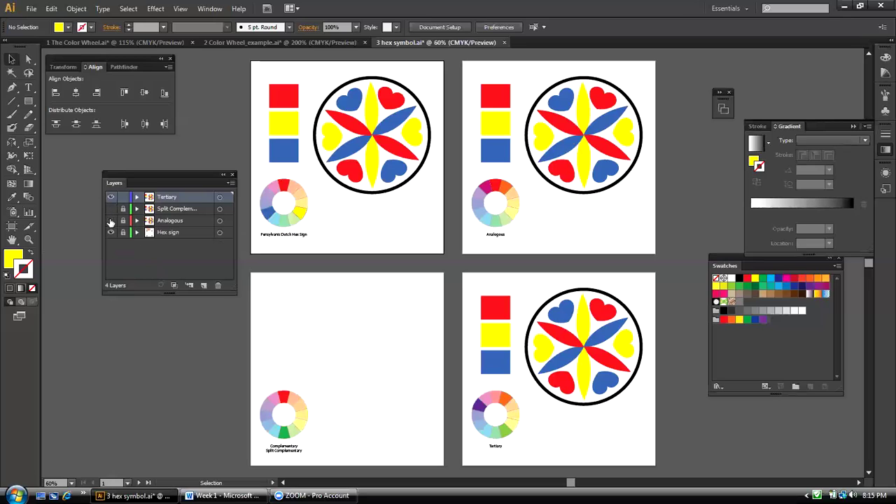
left_click(111, 221)
left_click(110, 232)
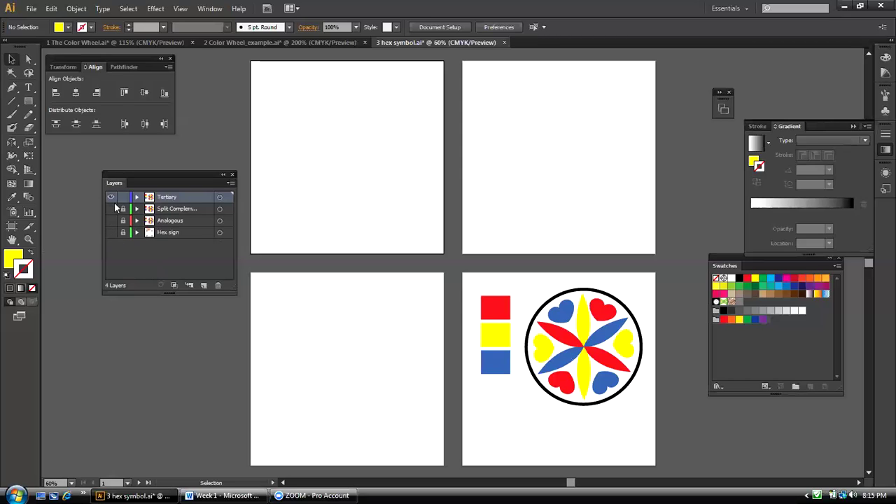
left_click(111, 233)
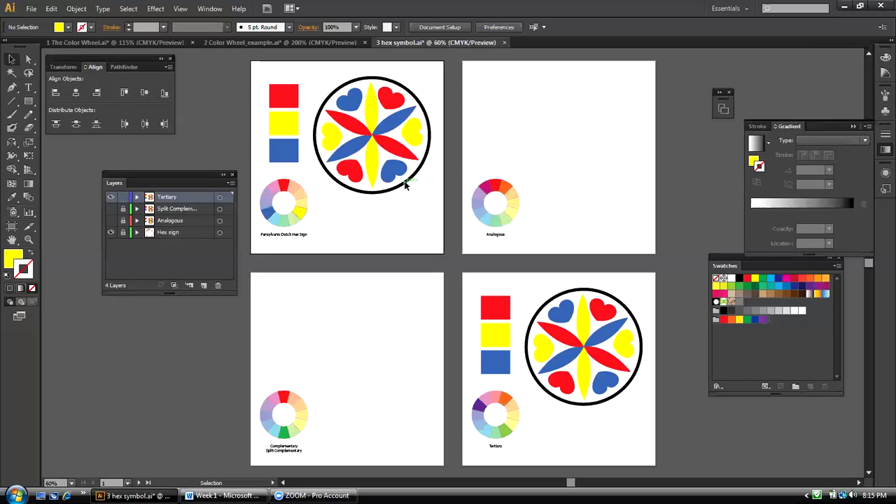
Make the Tertiary artboard active with nothing selected and fit it in the window
left_click_drag(532, 289, 558, 319)
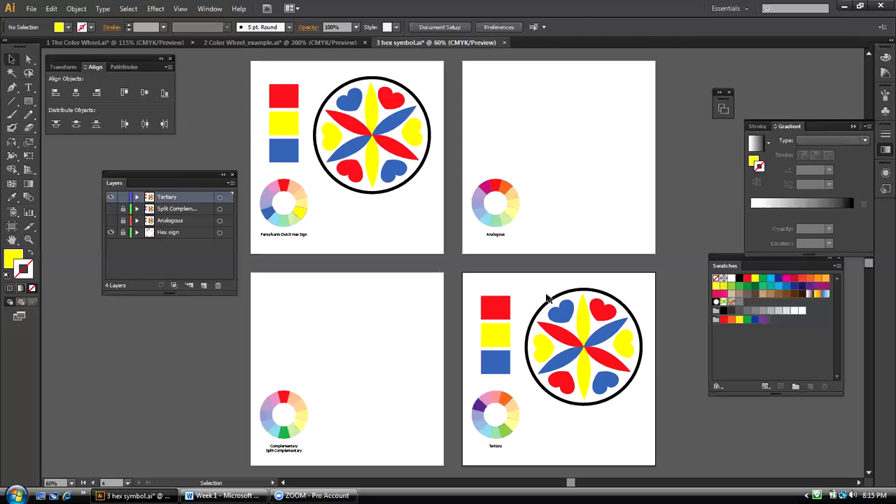
left_click(577, 323)
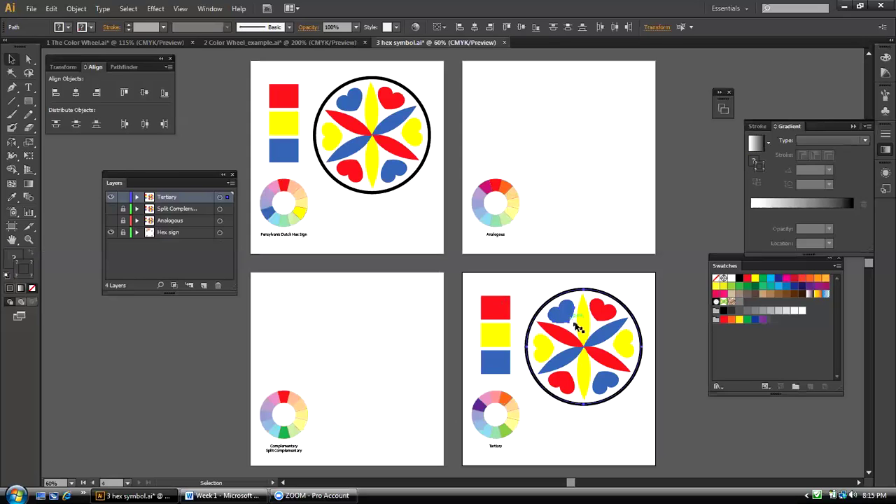
left_click(526, 287)
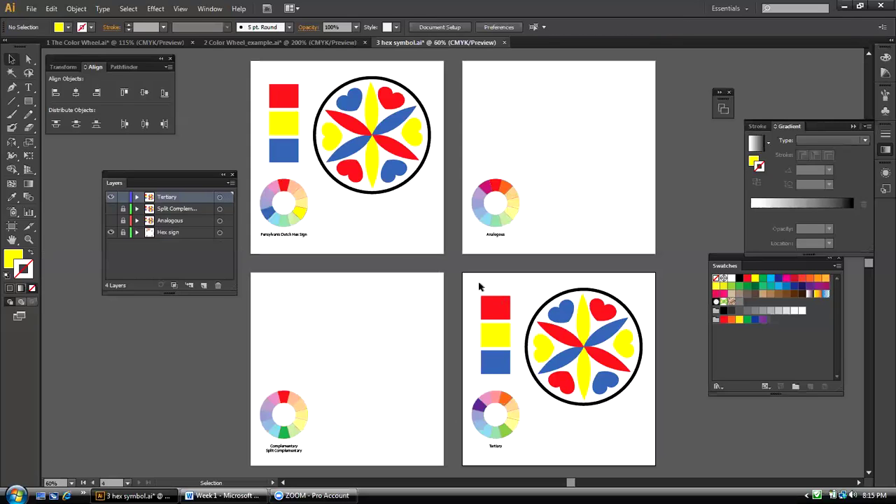
left_click(180, 10)
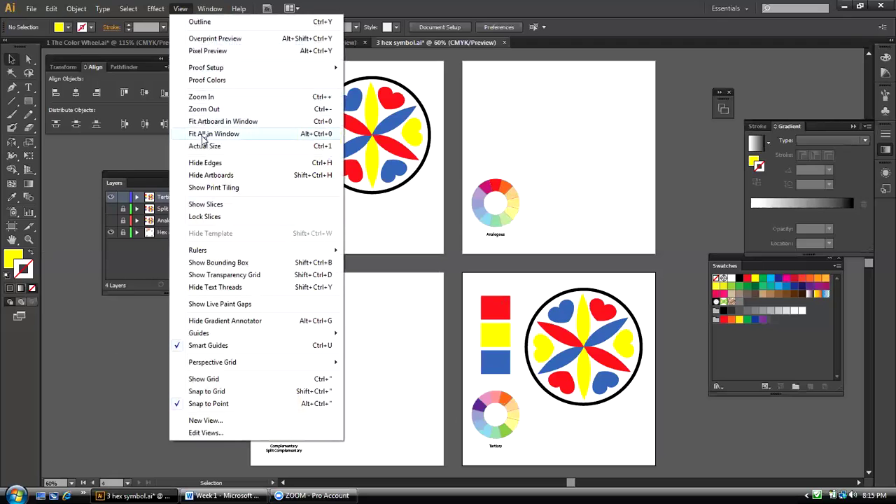
left_click(204, 122)
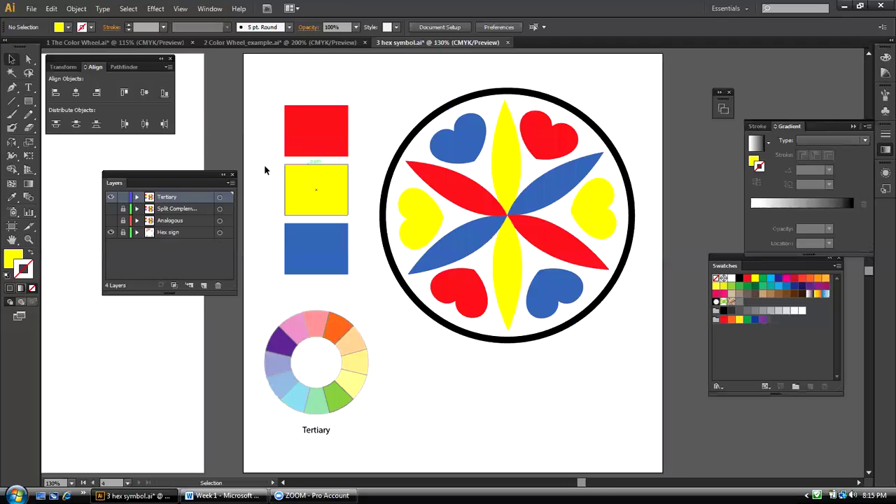
Shift the Layers panel slightly farther away from the Tertiary artboard
left_click_drag(212, 173, 195, 167)
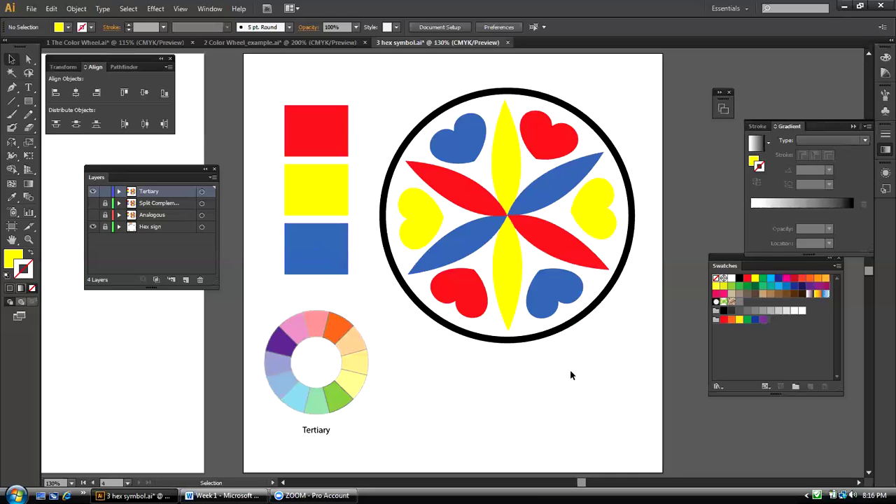
left_click(303, 239)
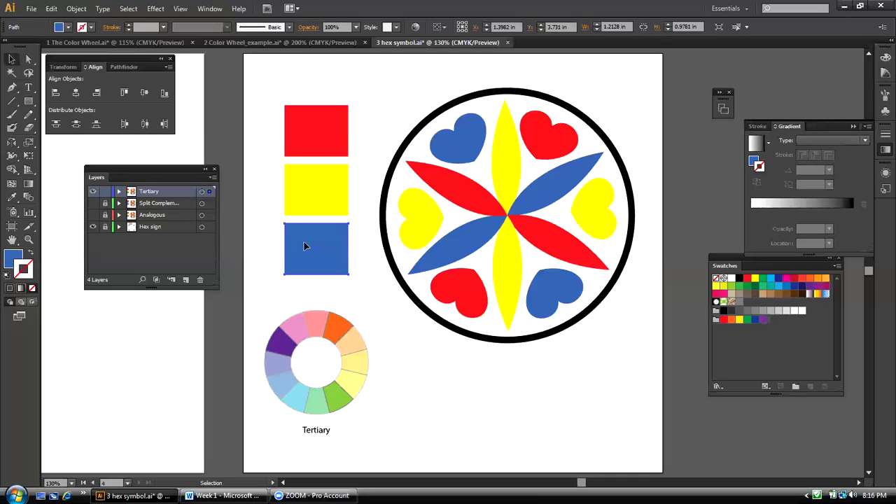
left_click(130, 11)
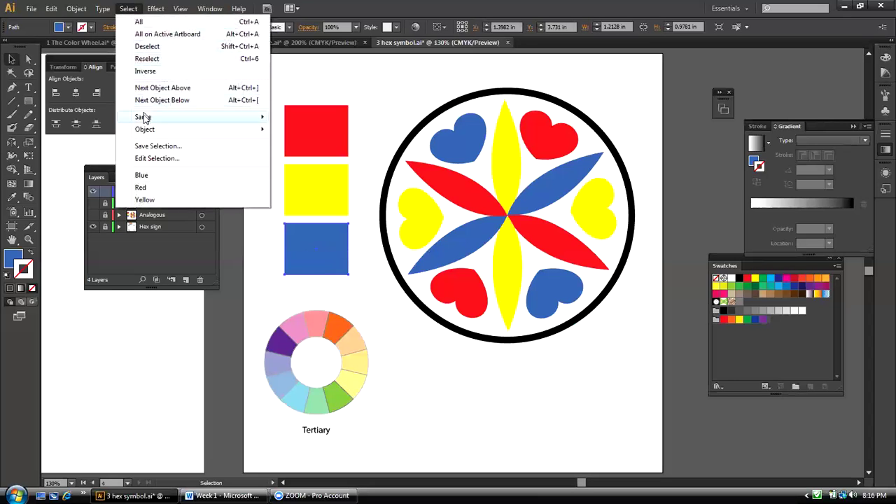
mouse_move(143, 121)
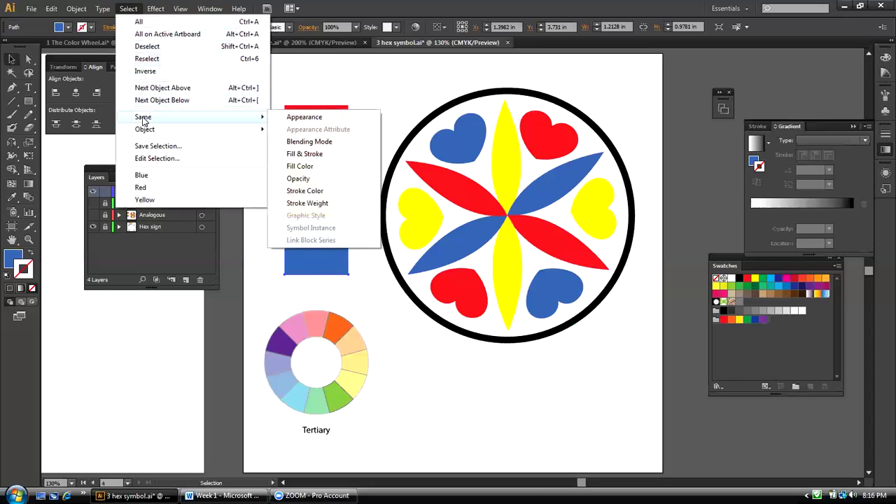
left_click(336, 167)
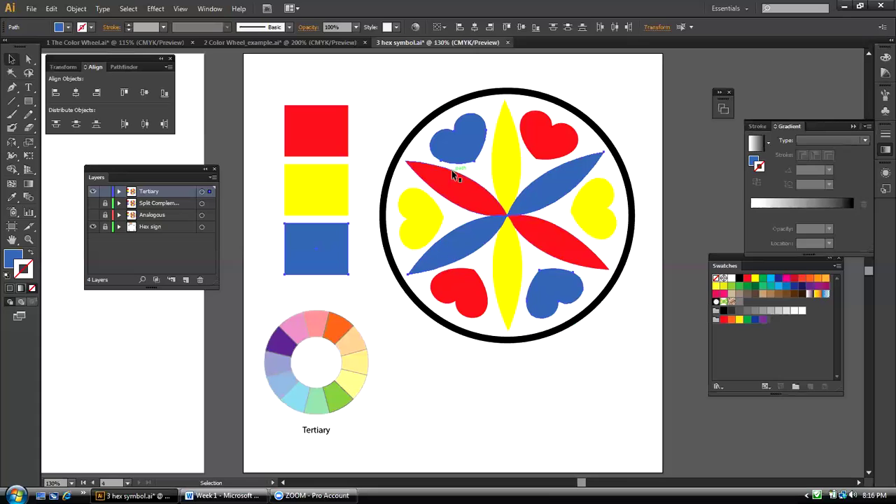
left_click(128, 8)
mouse_move(140, 118)
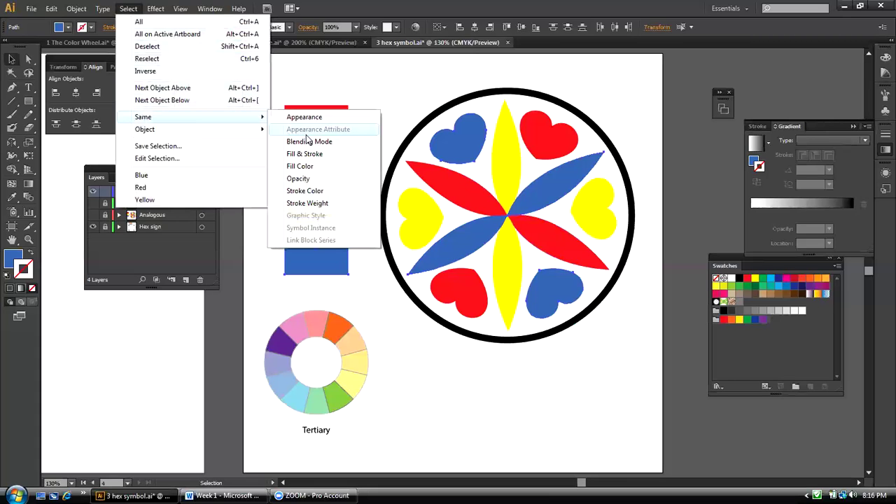
left_click(399, 93)
Select all shapes sharing the blue square's fill color, recolor them with the color wheel's purple using the Eyedropper, and deselect
left_click(288, 254)
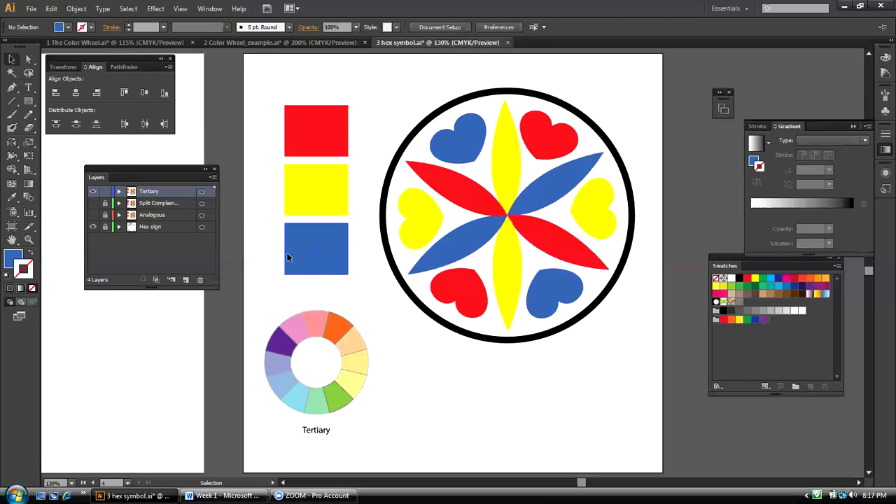
left_click(128, 9)
mouse_move(238, 122)
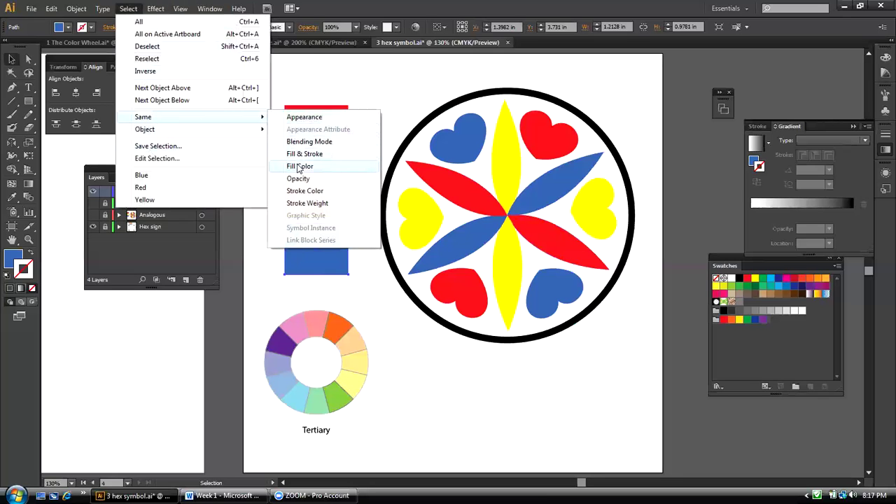
left_click(299, 168)
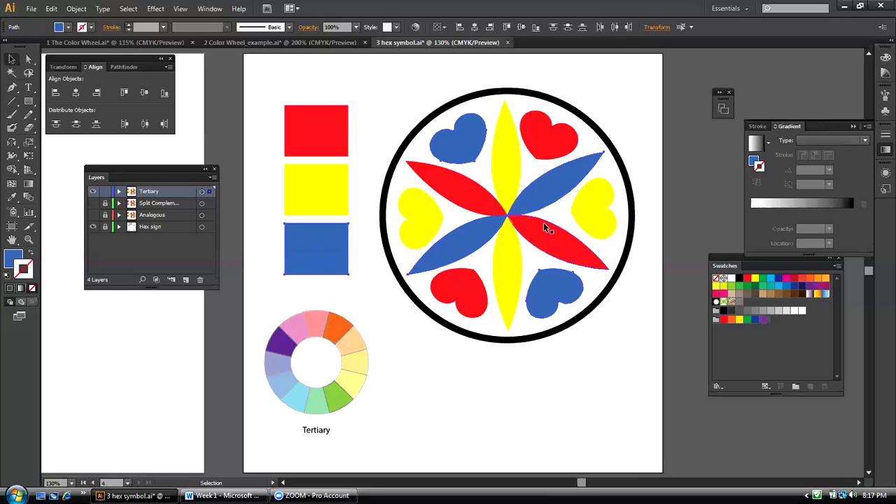
left_click(14, 199)
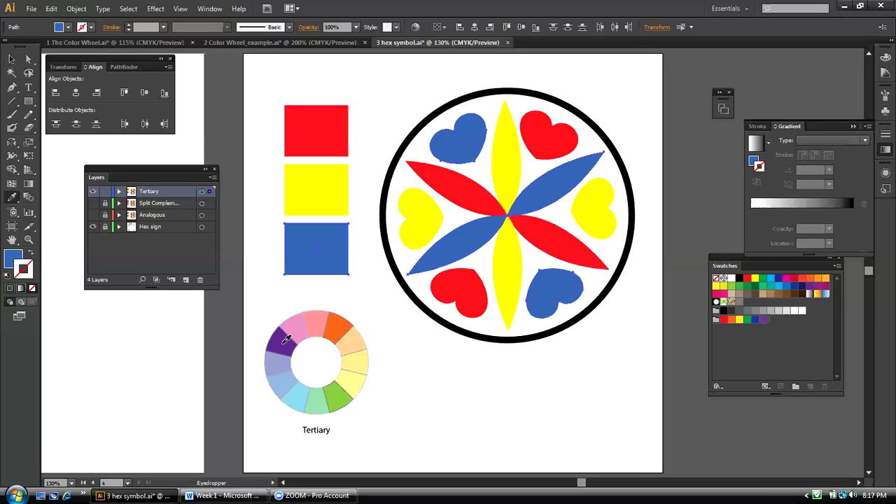
left_click(287, 338)
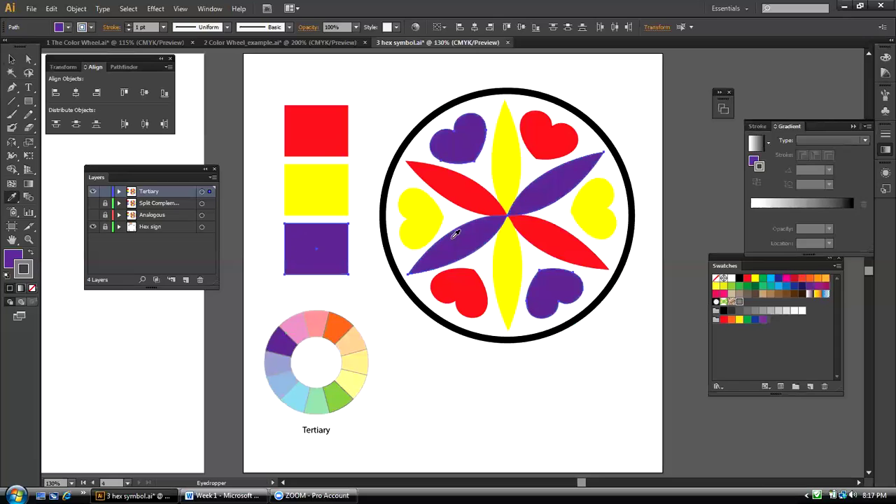
left_click(13, 60)
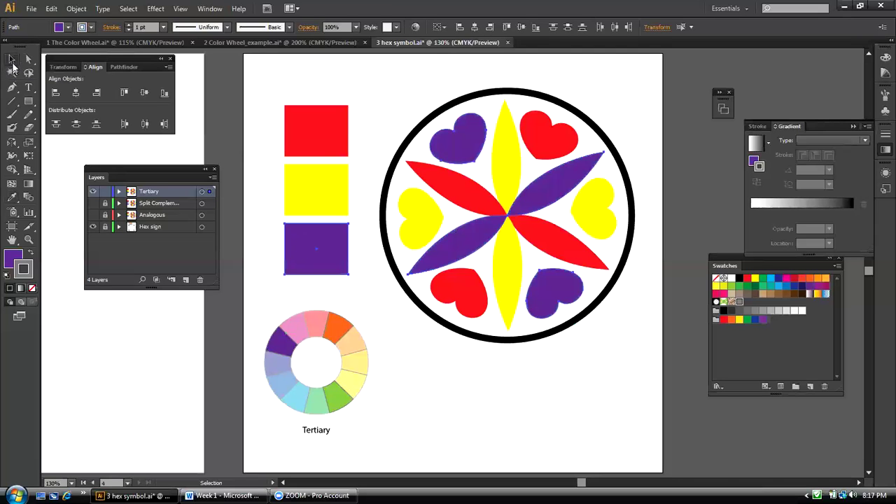
left_click(355, 196)
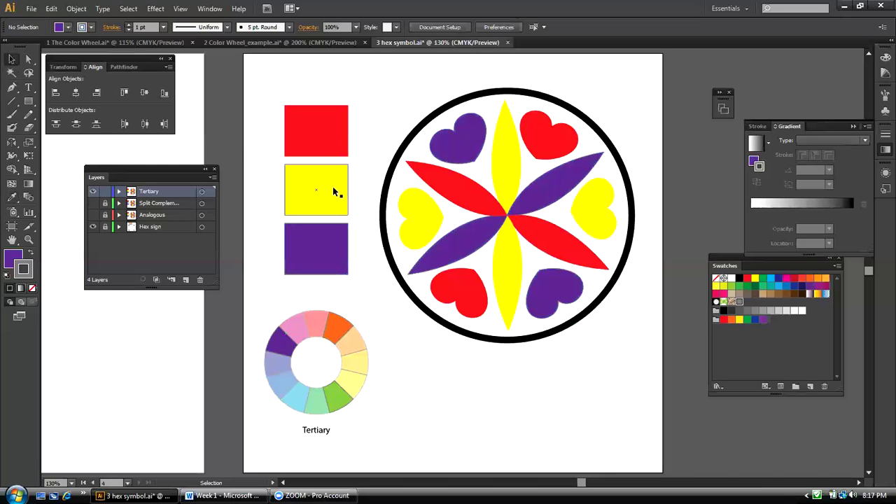
Select all shapes sharing the yellow square's fill color and recolor them with the color wheel's orange using the Eyedropper
left_click(332, 187)
left_click(129, 9)
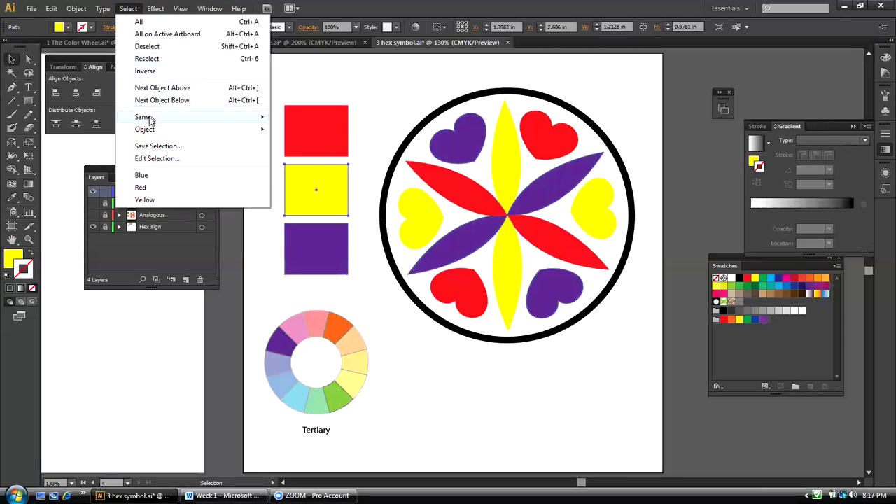
mouse_move(149, 119)
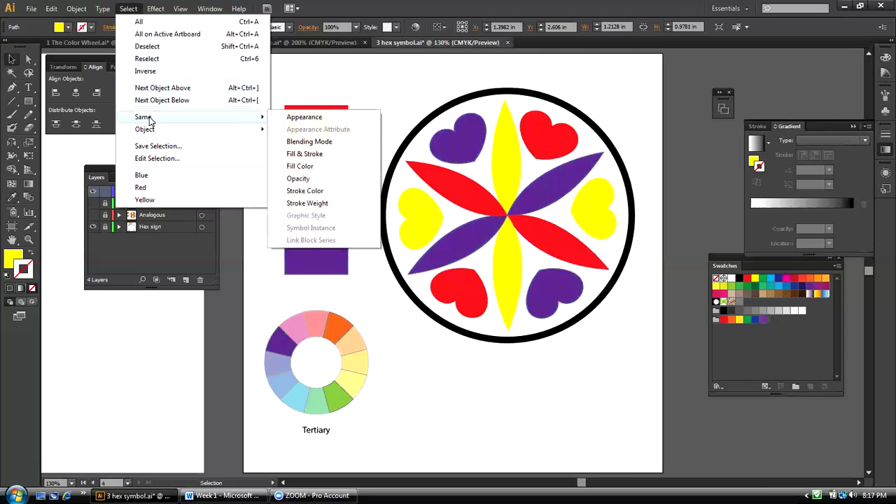
left_click(299, 167)
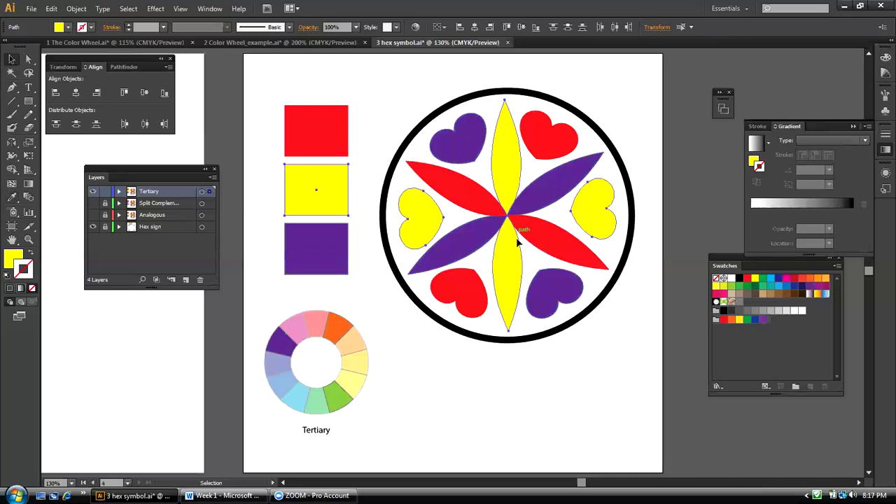
left_click(12, 200)
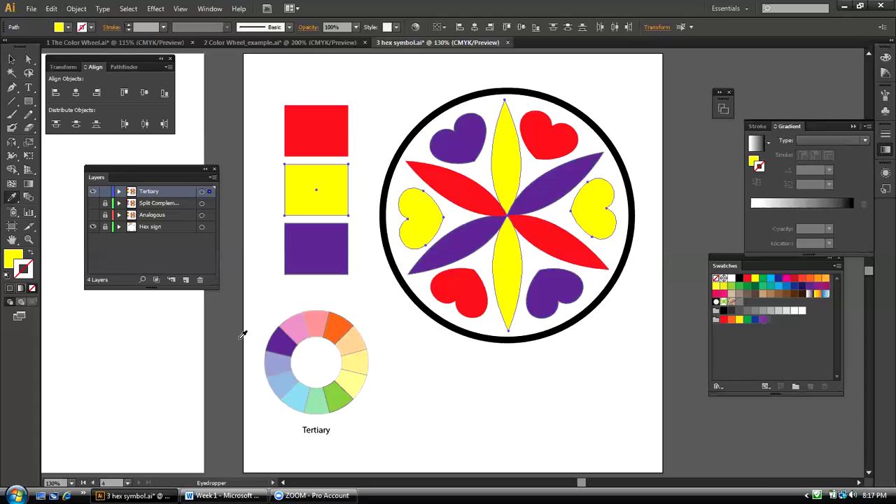
left_click(337, 323)
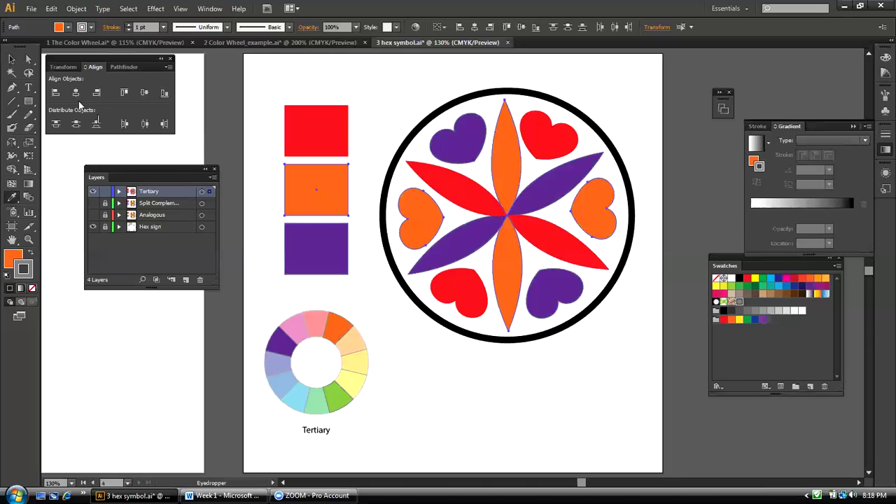
Select all shapes matching the red square's fill color, tear off the Eyedropper tools as a floating panel, and sample the color wheel's green onto them
left_click(12, 59)
left_click(341, 150, "shift")
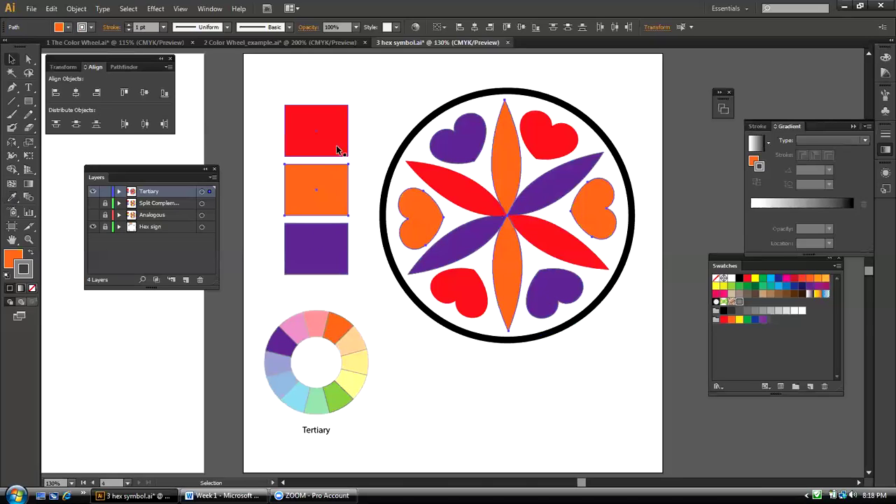
left_click(337, 149)
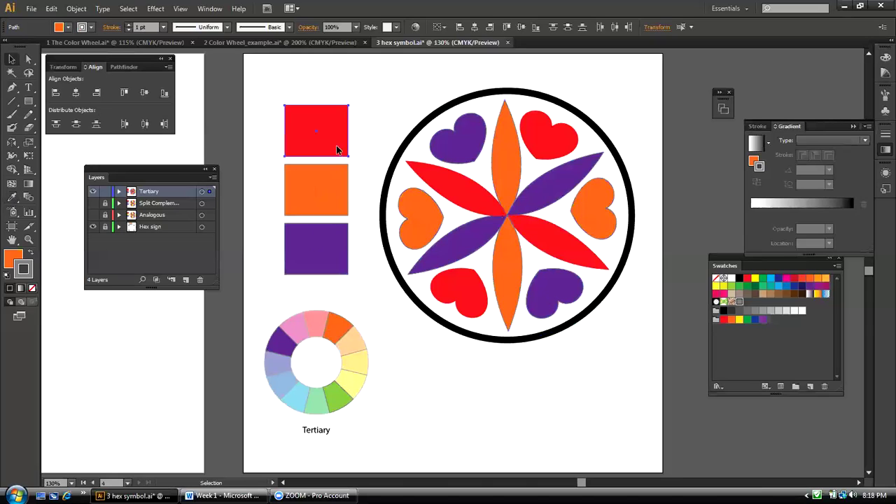
left_click(128, 8)
mouse_move(142, 119)
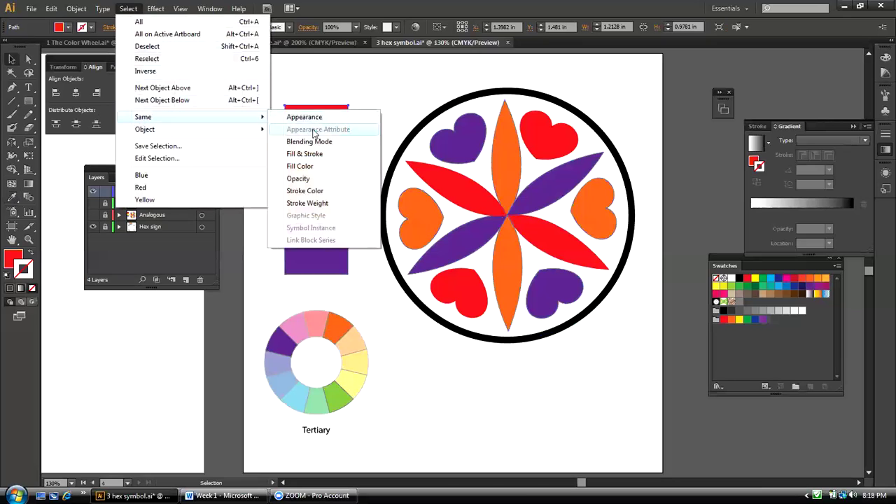
left_click(305, 166)
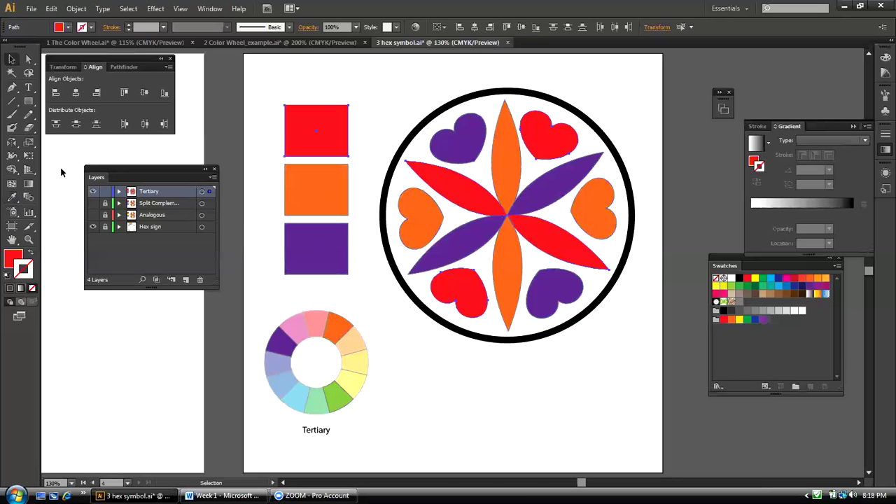
left_click_drag(13, 198, 123, 204)
left_click_drag(42, 203, 394, 100)
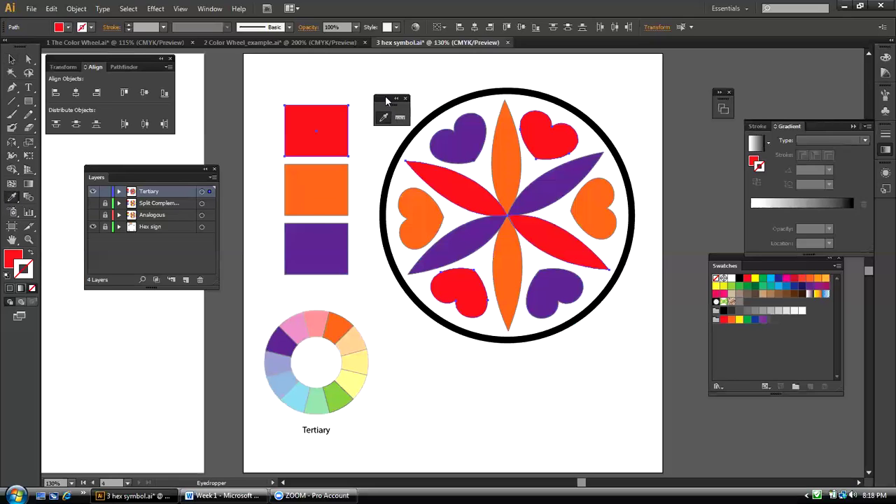
left_click(334, 397)
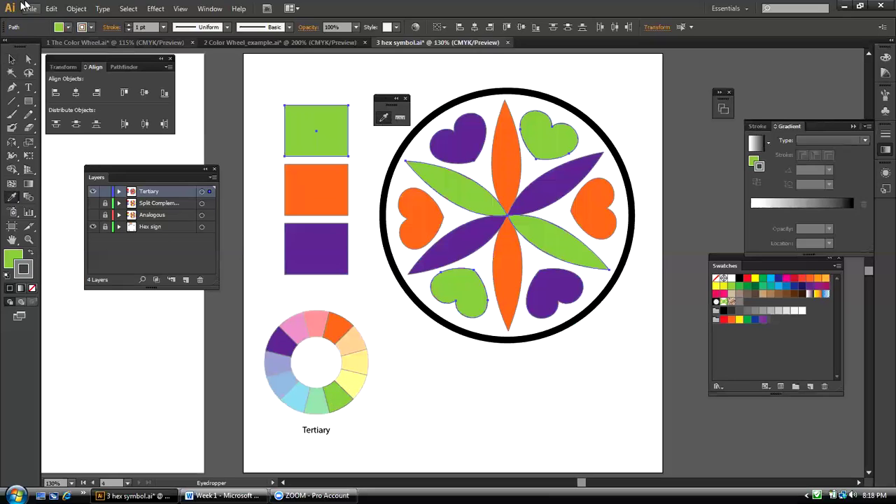
left_click(12, 59)
left_click(326, 76)
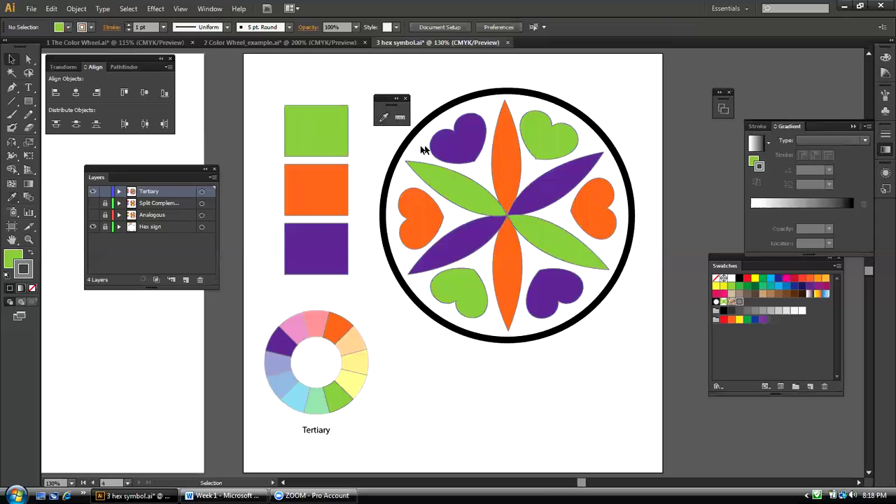
Remove the stroke from all petals and hearts in the Tertiary hex sign, excluding the black outer circle
left_click_drag(420, 145, 581, 280)
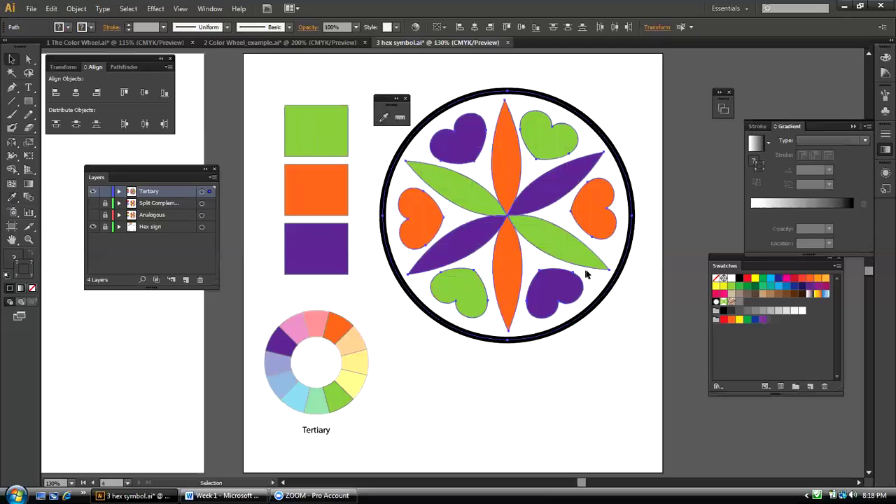
left_click(544, 96, "shift")
left_click(544, 96, "shift")
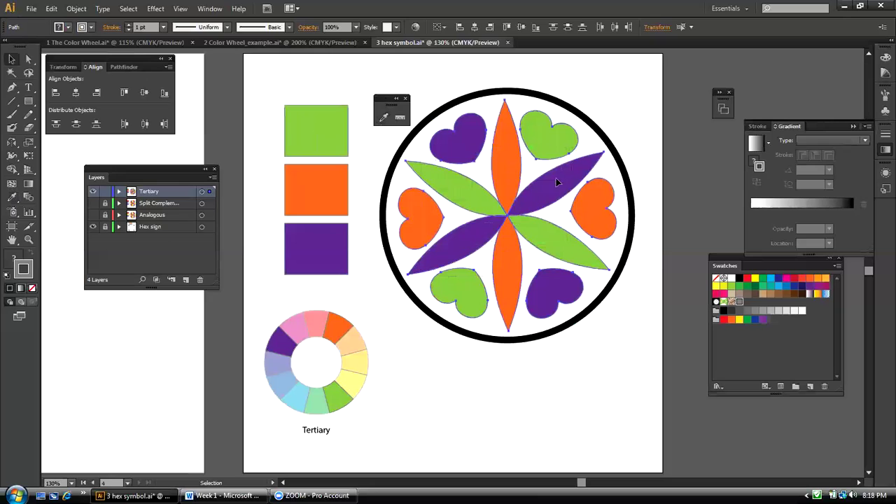
left_click(32, 289)
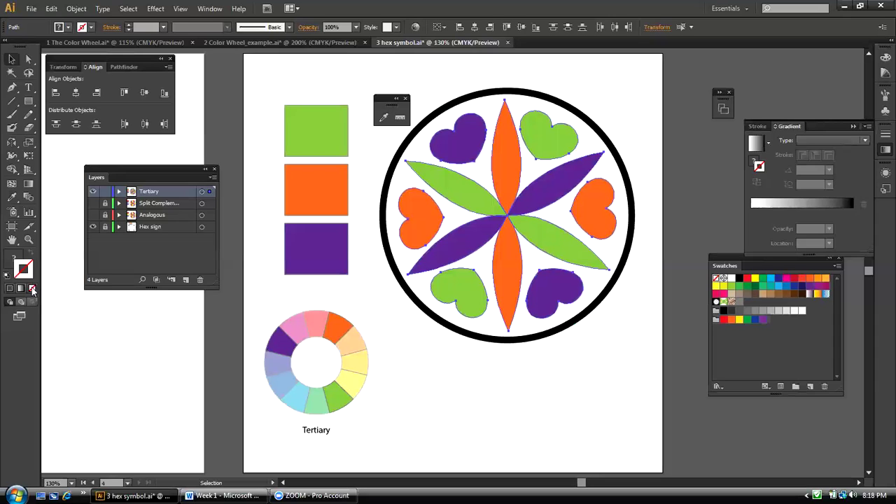
left_click(268, 104)
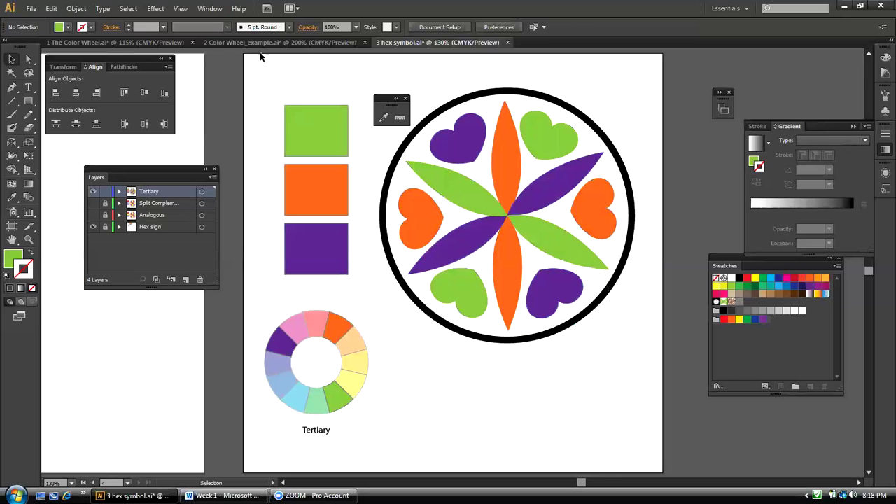
Fit all artboards in the window and move the floating Eyedropper panel to the empty canvas beside them
left_click(180, 8)
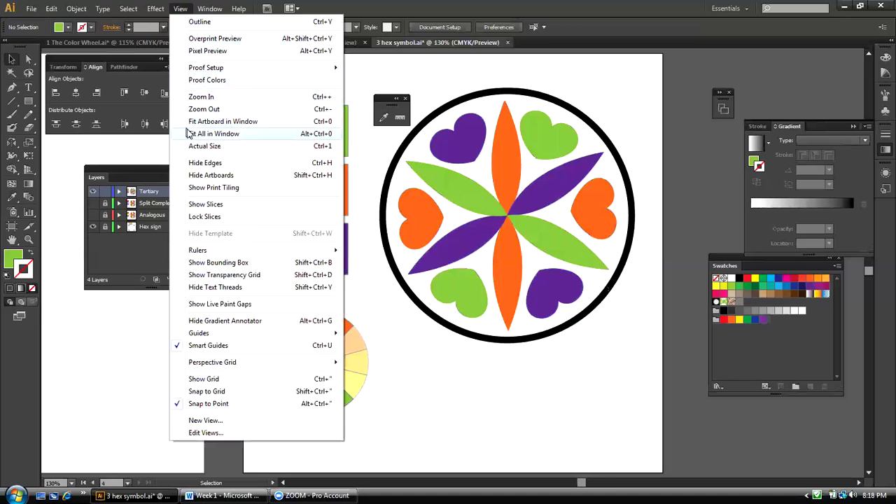
left_click(188, 130)
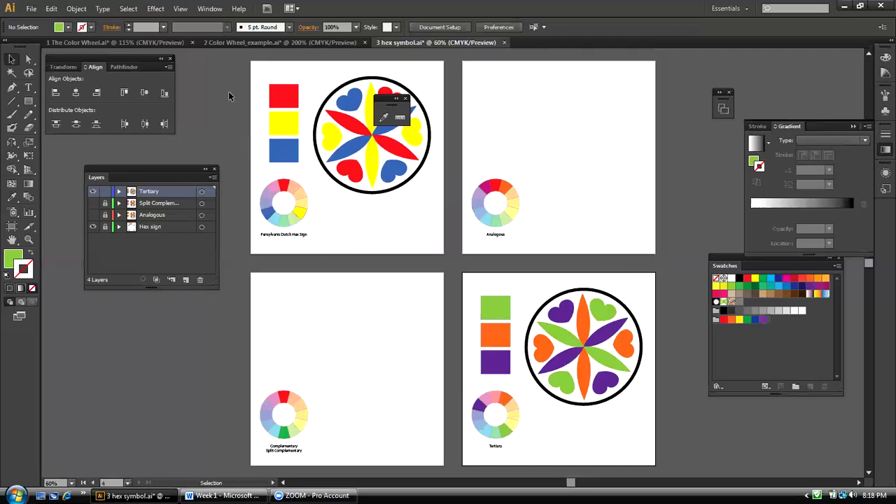
left_click_drag(391, 98, 693, 100)
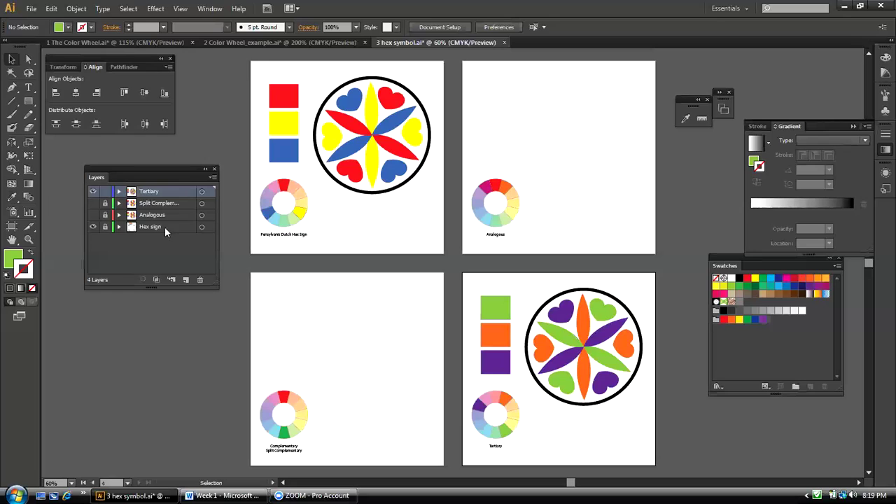
Lock the Tertiary layer, and show and unlock the Split Complementary layer
left_click(105, 191)
left_click(94, 203)
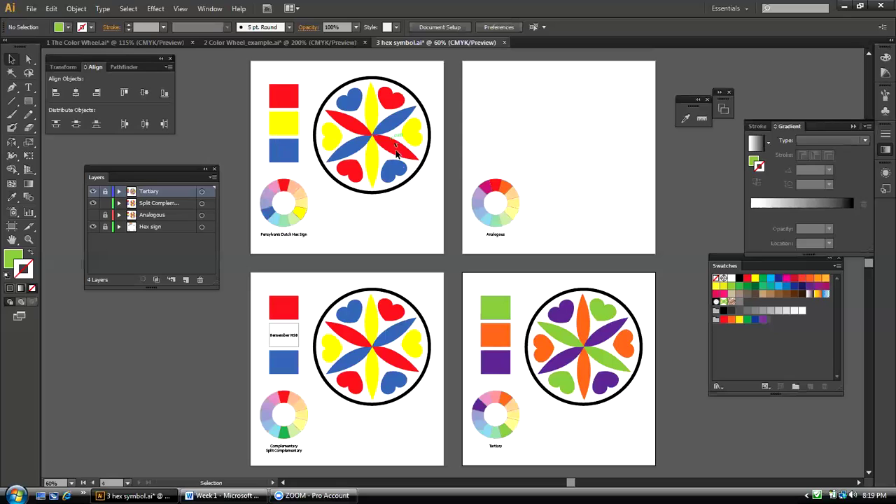
Select the hex sign artwork on the Split Complementary artboard to activate its artboard and layer, and clear the selection
left_click(387, 168)
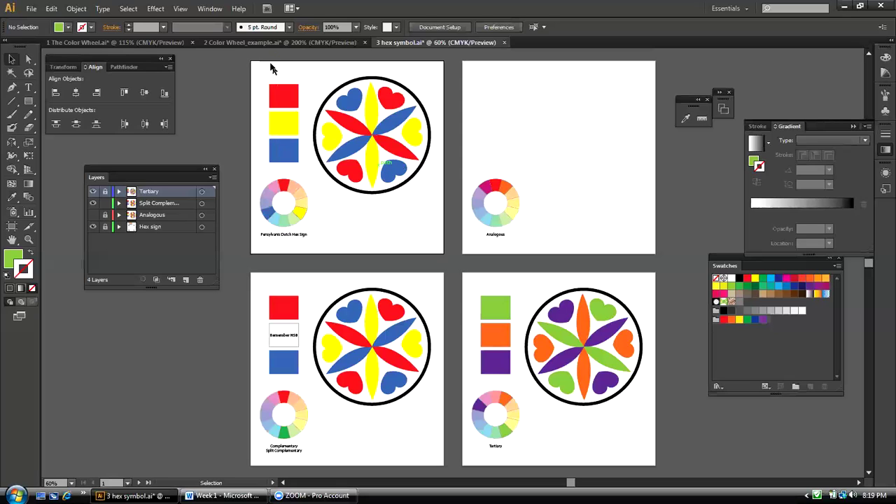
left_click_drag(305, 286, 416, 391)
left_click_drag(254, 289, 387, 370)
left_click(190, 344)
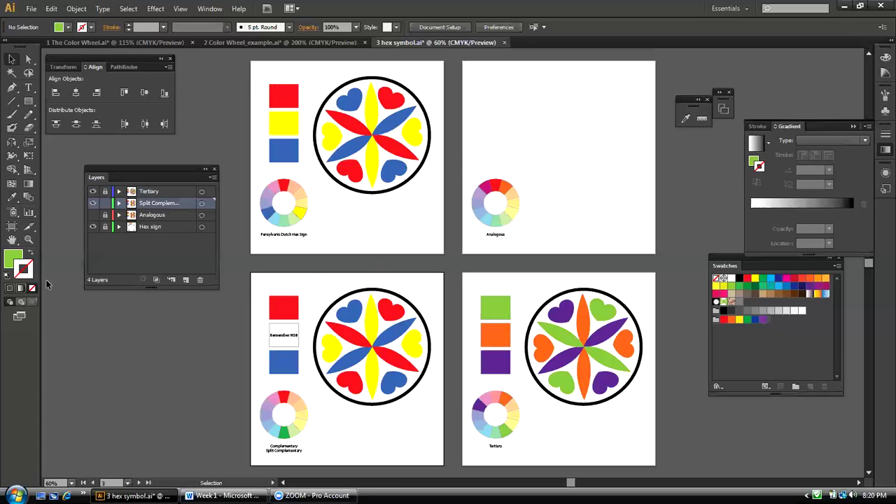
Select the blue square and everything with the same fill on the Split Complementary artboard, and recolor it with the green sampled from the color wheel
left_click(179, 9)
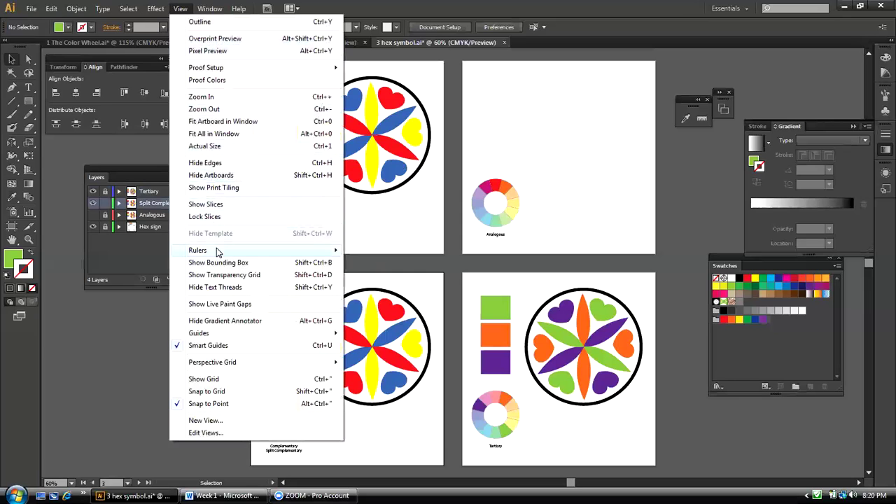
left_click(213, 123)
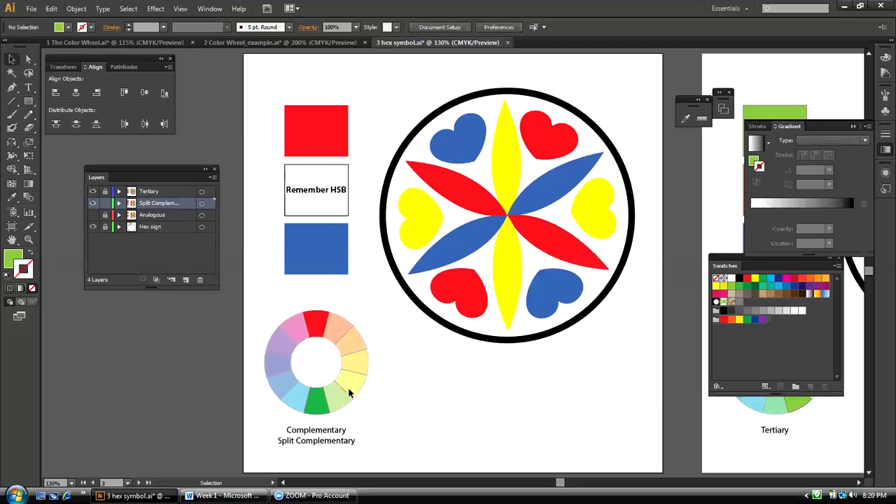
left_click(326, 261)
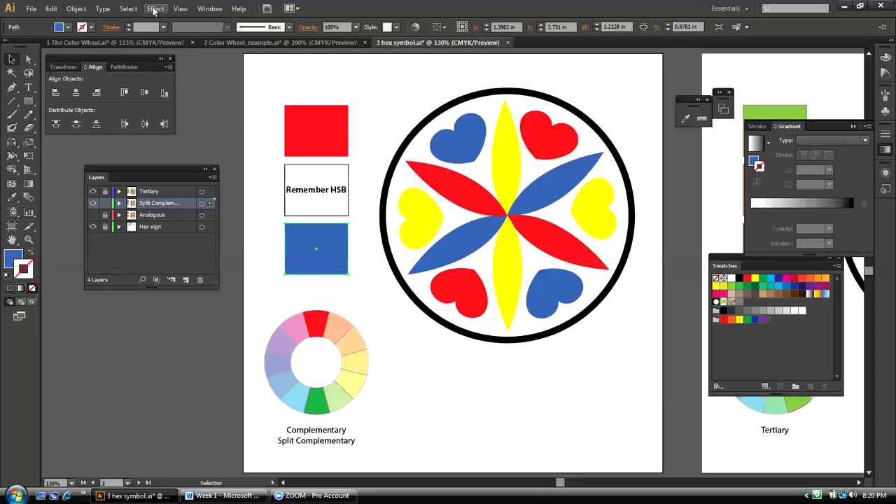
left_click(128, 8)
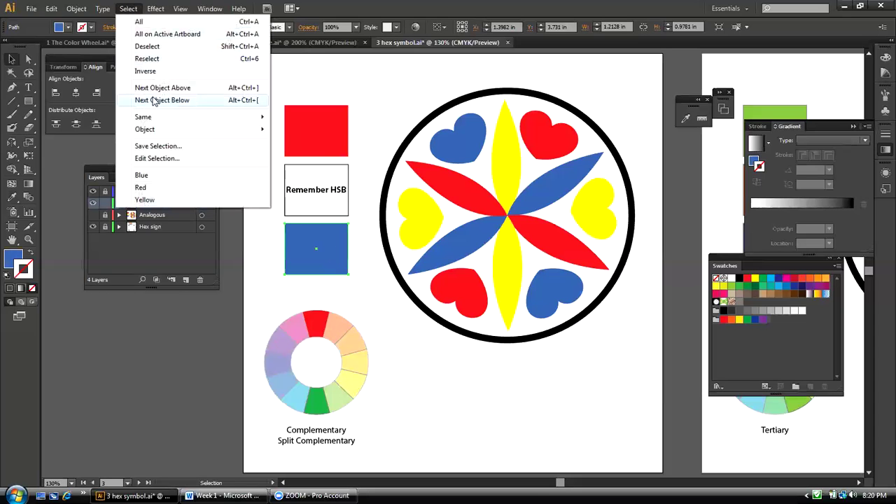
mouse_move(153, 118)
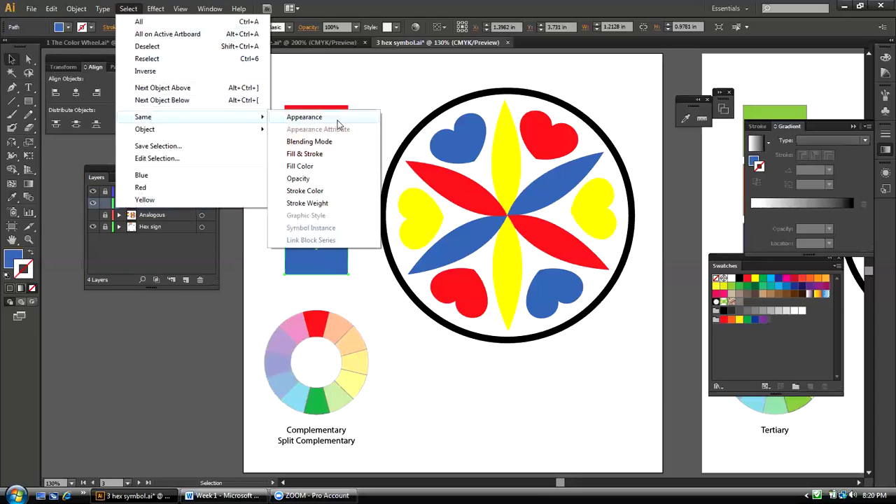
left_click(323, 168)
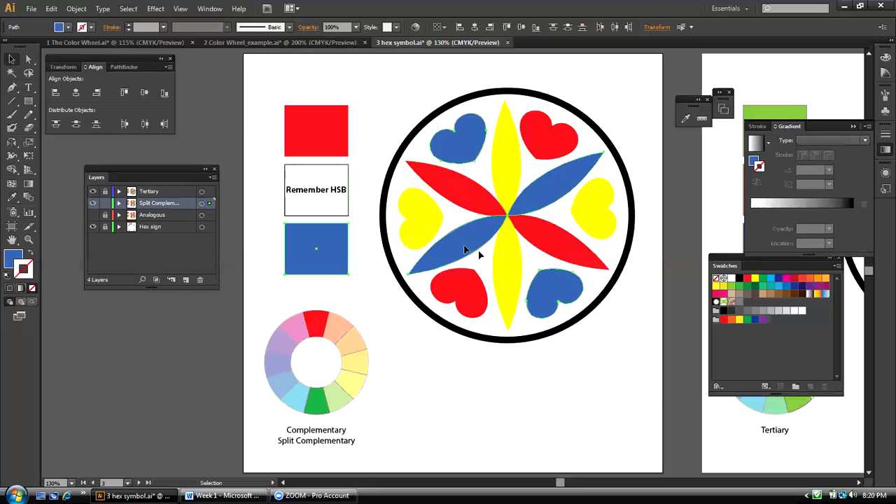
left_click(12, 198)
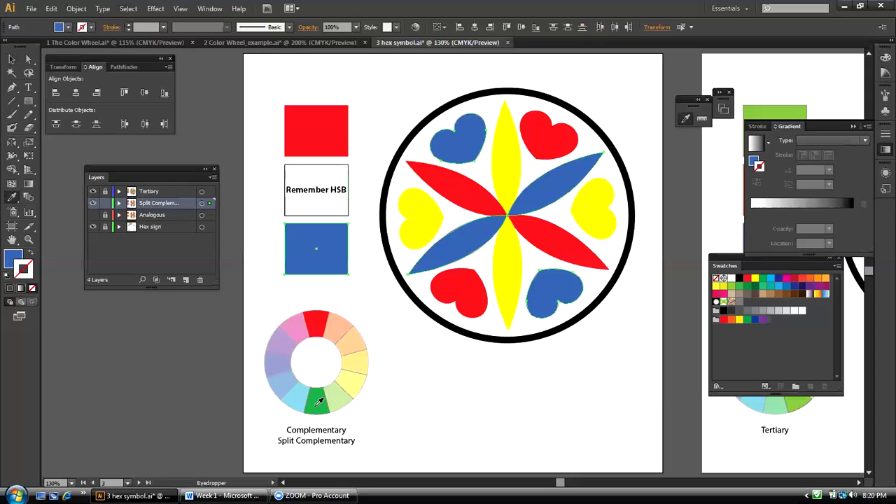
left_click(320, 321)
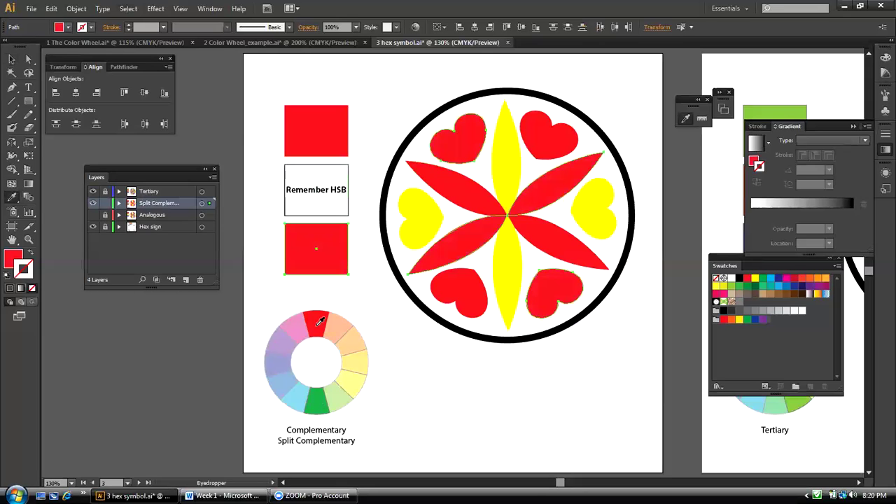
key("ctrl+z")
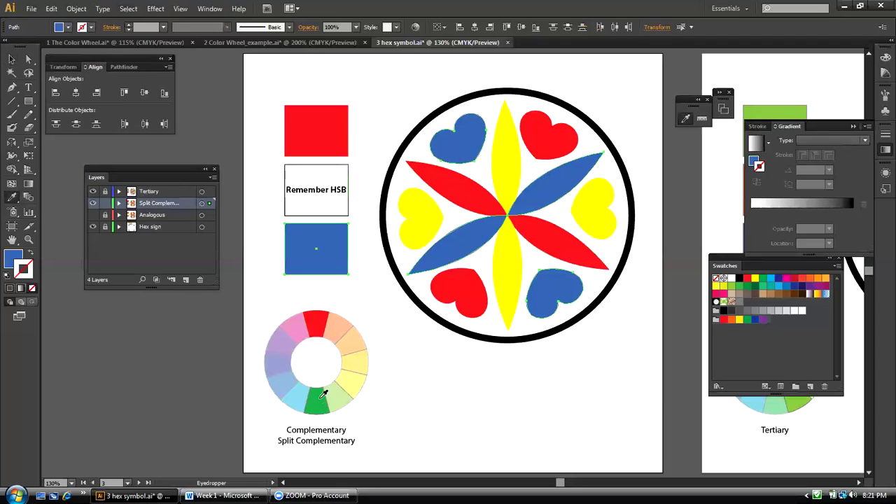
left_click(322, 397)
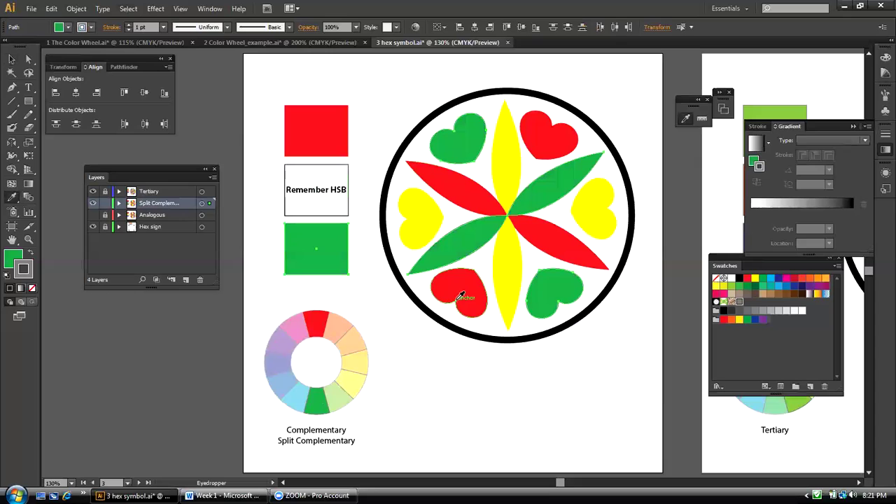
left_click(11, 59)
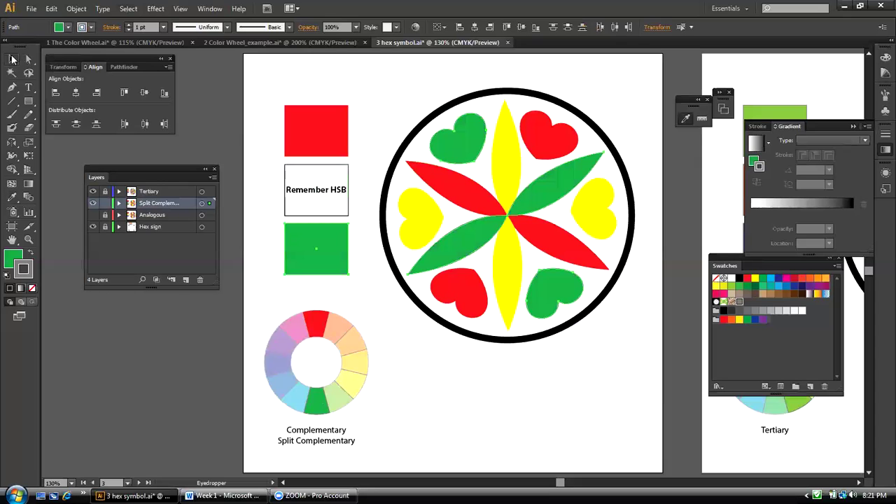
left_click(379, 172)
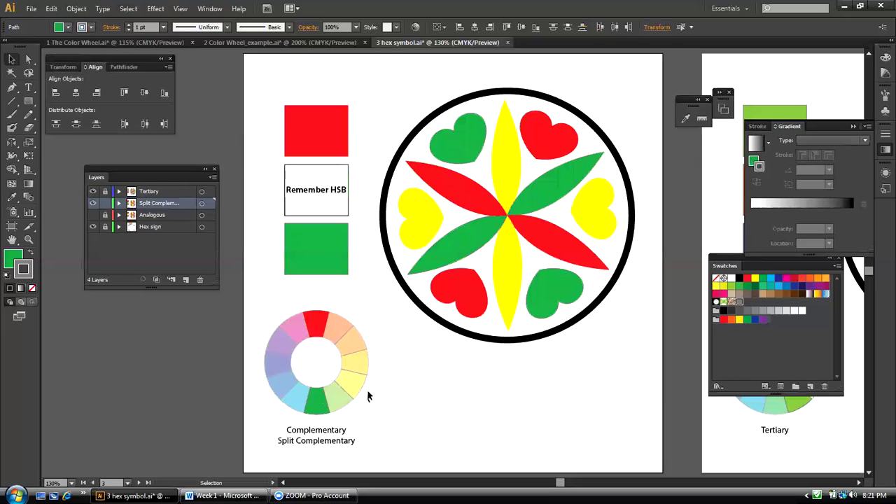
Select the red square and everything with the same fill, and recolor it with the pale orange sampled beside red on the color wheel
left_click(317, 402)
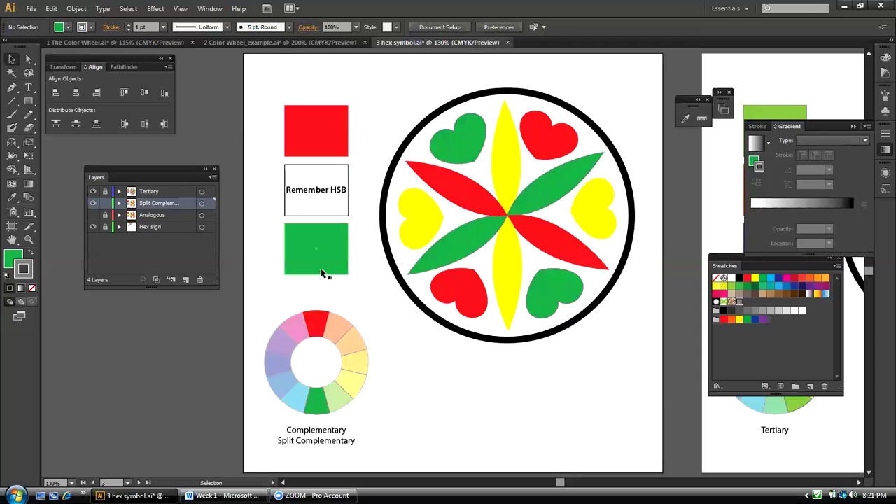
left_click(316, 120)
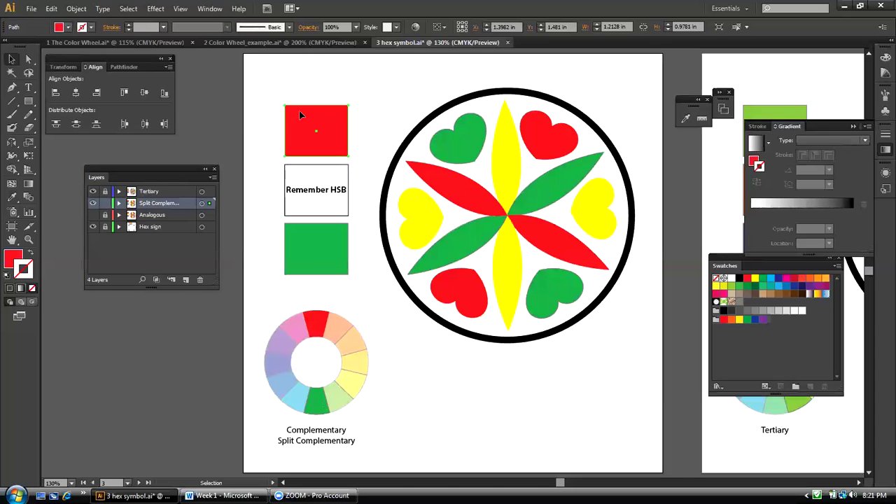
left_click(131, 9)
mouse_move(142, 120)
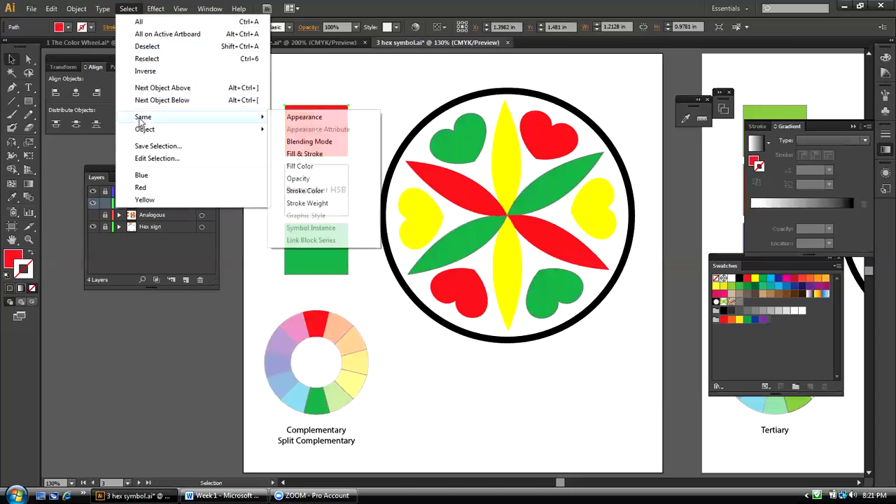
left_click(332, 166)
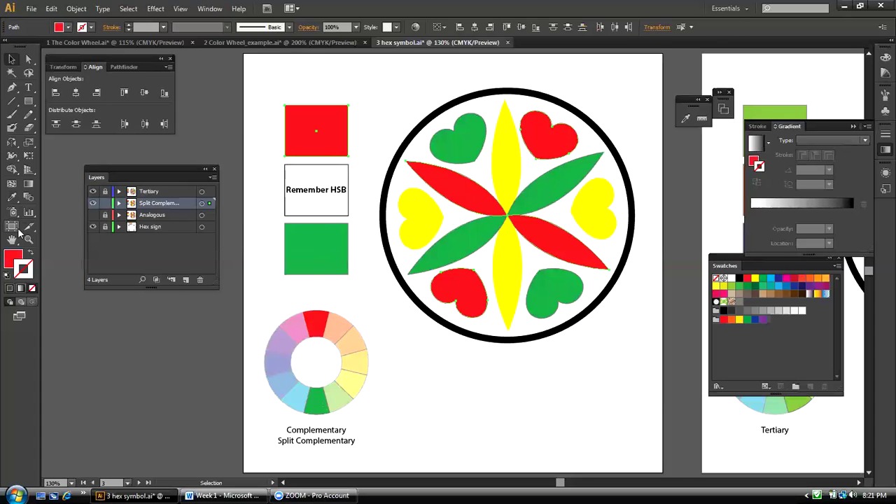
left_click(12, 197)
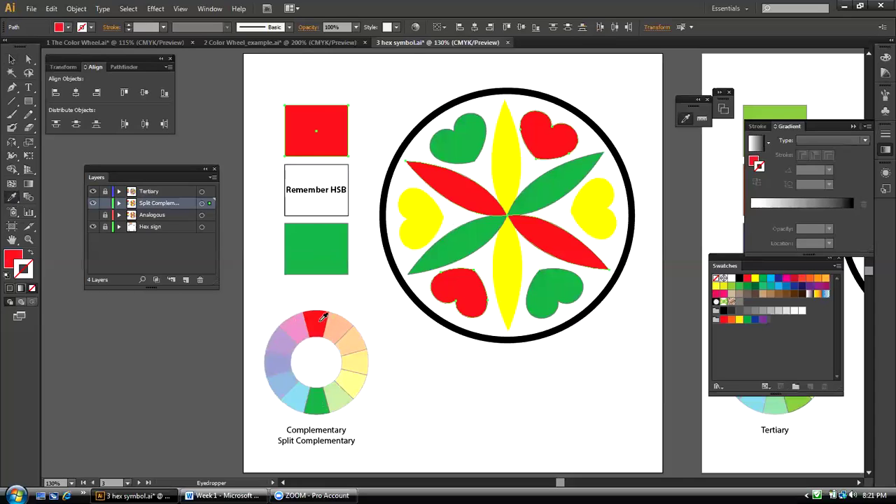
left_click(342, 320)
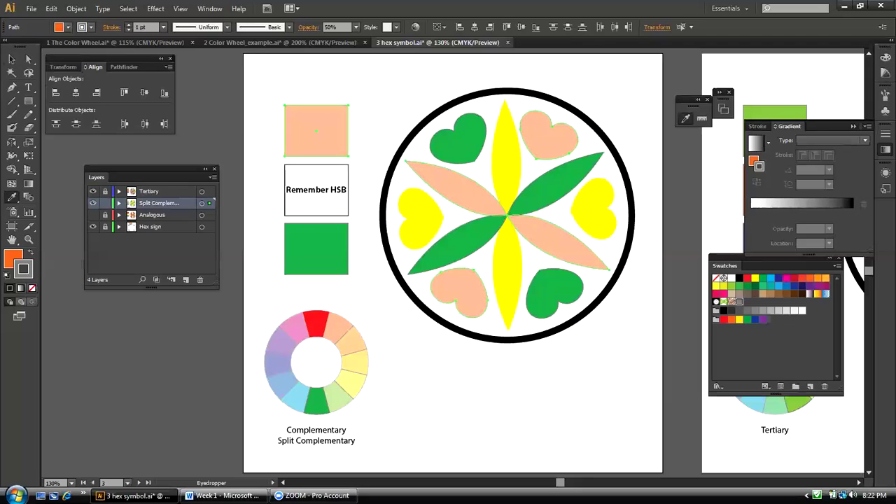
Show the Transparency settings, set the opacity of the selected orange shapes to 100%, and move the floating panel clear of the hex sign
left_click(208, 9)
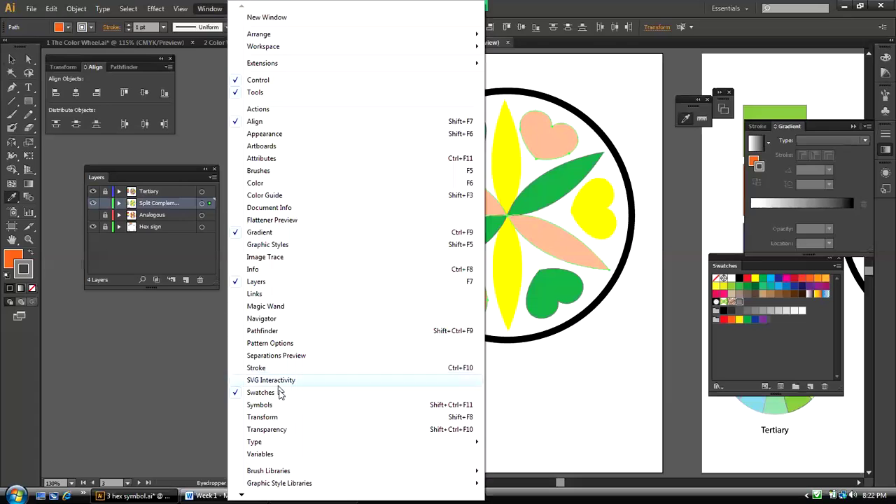
left_click(266, 429)
left_click_drag(695, 62, 676, 187)
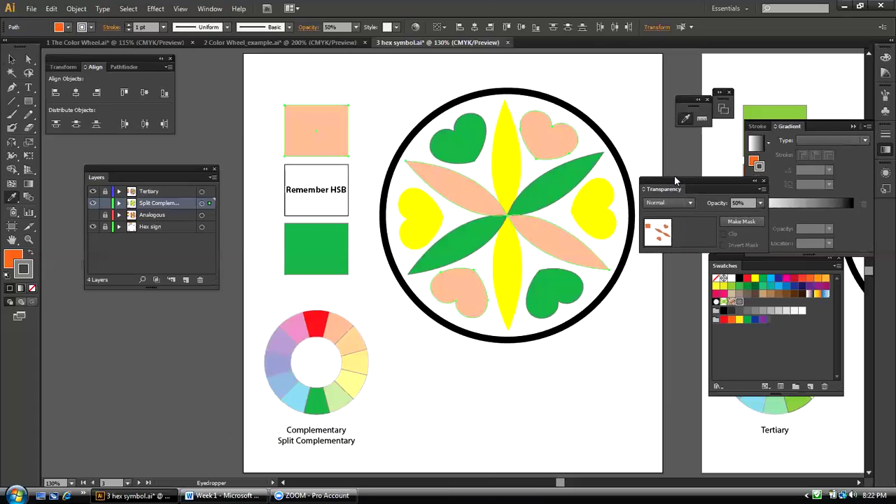
left_click(760, 204)
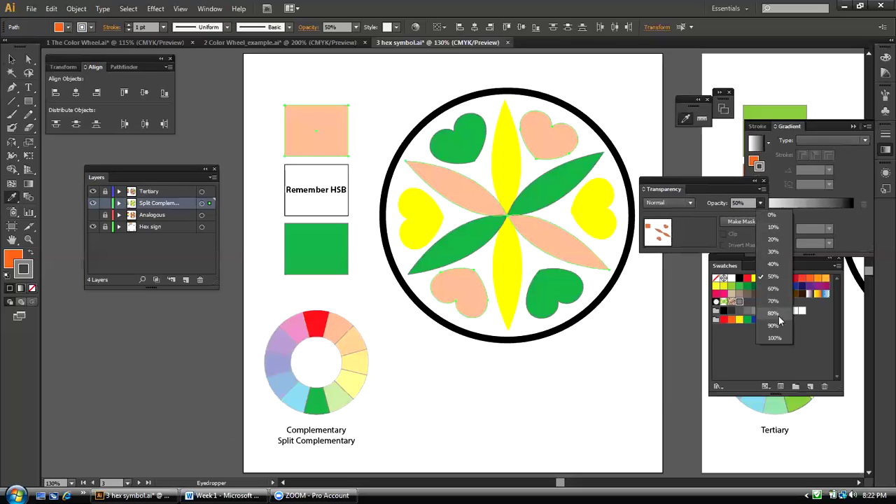
left_click(779, 338)
key("v")
left_click(643, 153)
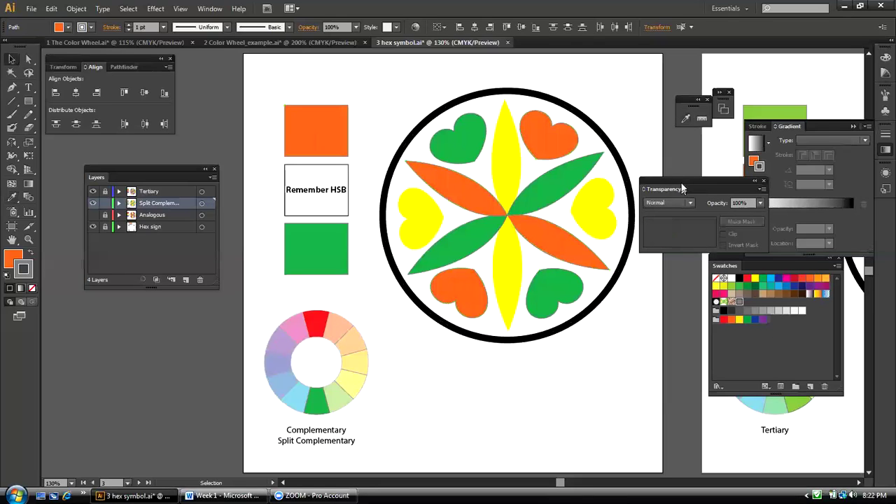
left_click_drag(680, 183, 689, 144)
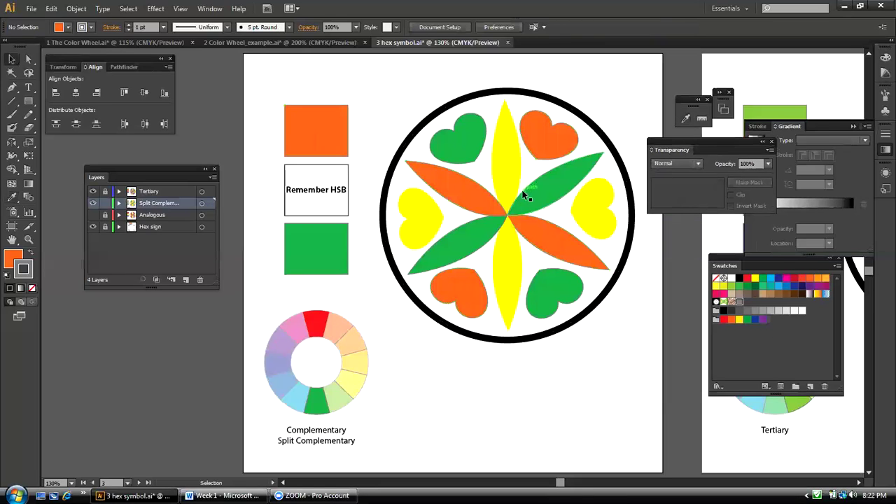
Select all yellow petals and hearts by their shared fill and recolor them with the pink sampled beside red on the color wheel
left_click(420, 203)
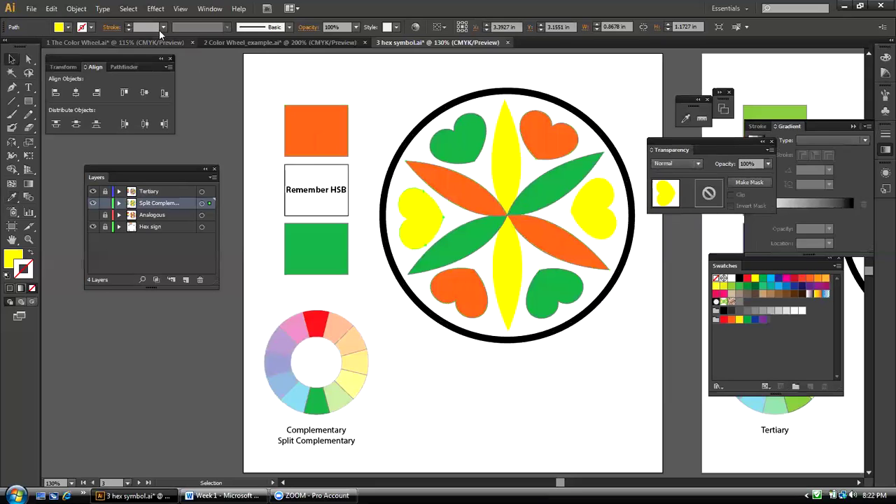
left_click(138, 9)
mouse_move(144, 117)
left_click(312, 165)
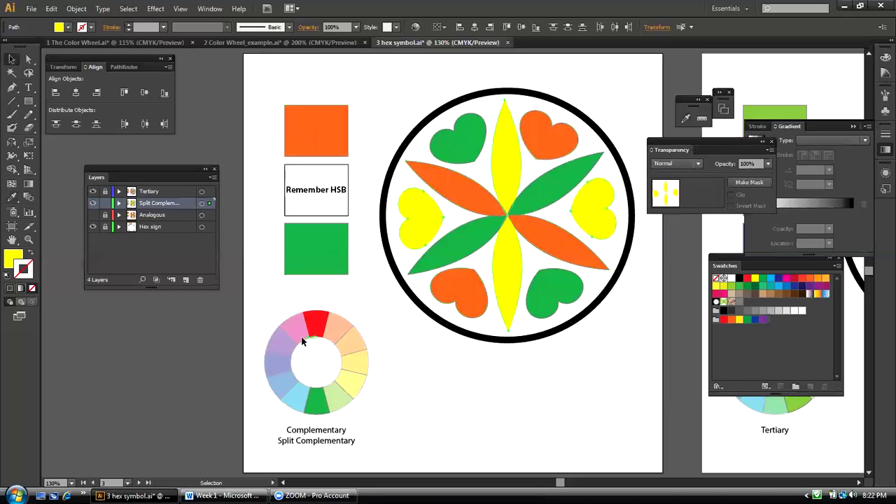
left_click(12, 197)
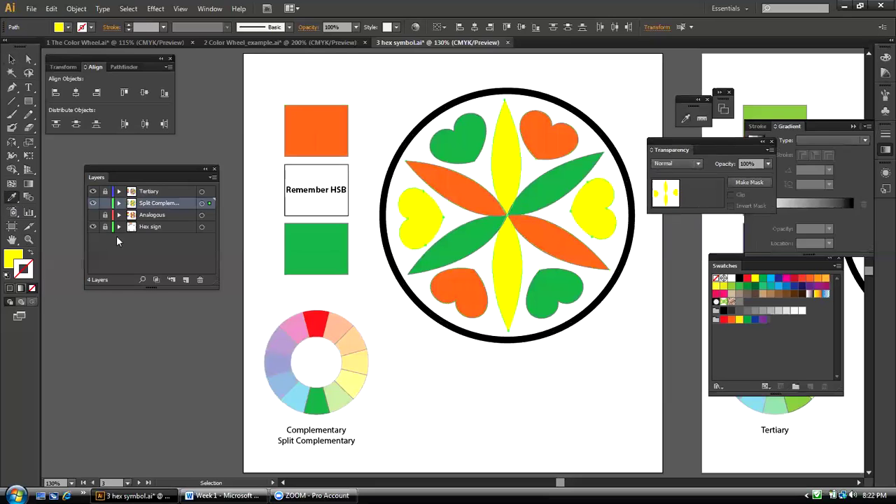
left_click(294, 331)
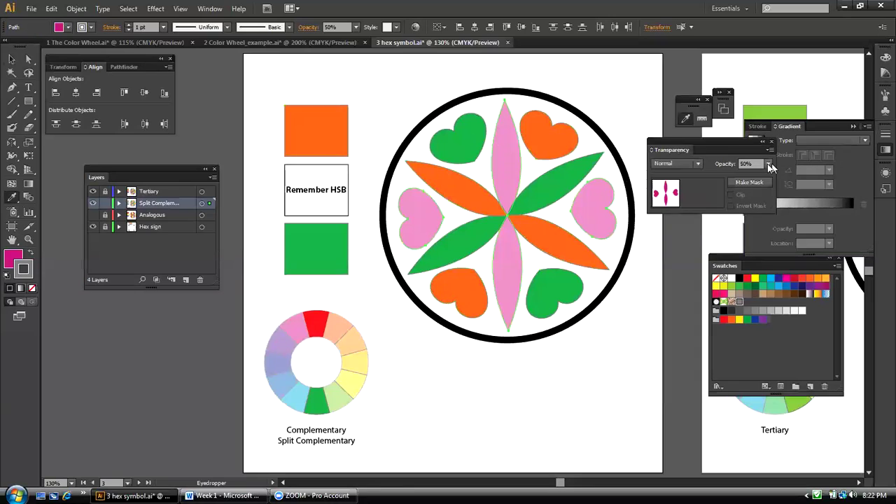
Set the opacity of the selected pink petals and hearts to 100% and clear the selection
left_click(767, 164)
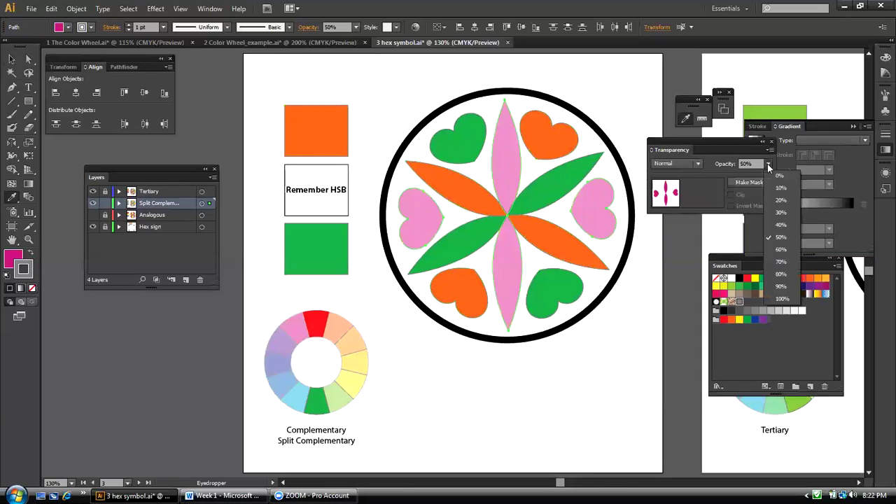
left_click(778, 301)
left_click(11, 59)
left_click(392, 364)
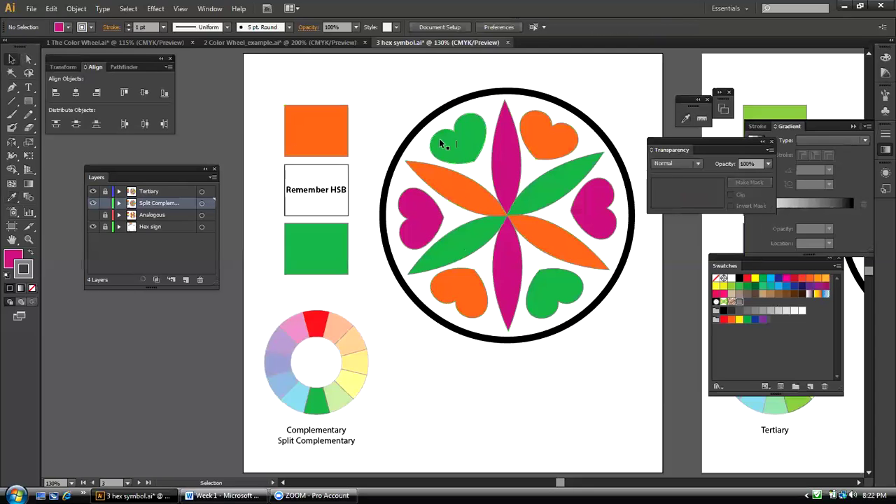
Remove the stroke from all petals and hearts in the Split Complementary hex sign, excluding the black outer circle, and select the lower-right orange petal
left_click_drag(422, 141, 580, 280)
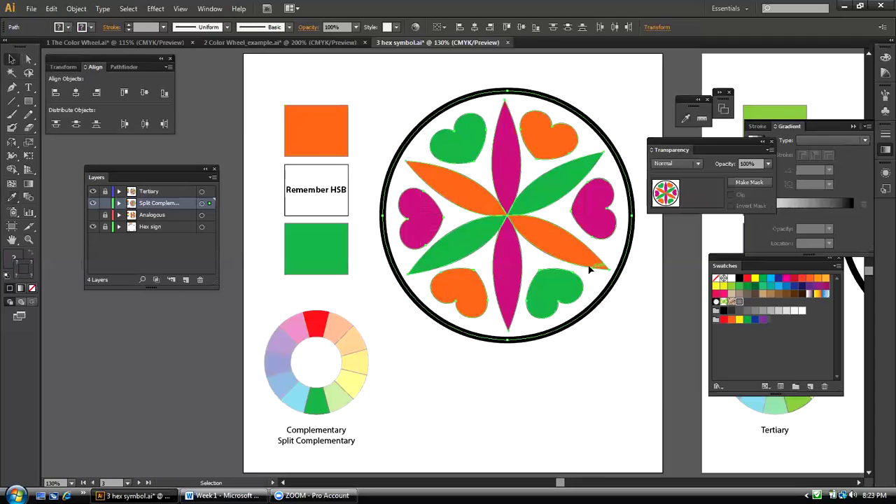
left_click(32, 287)
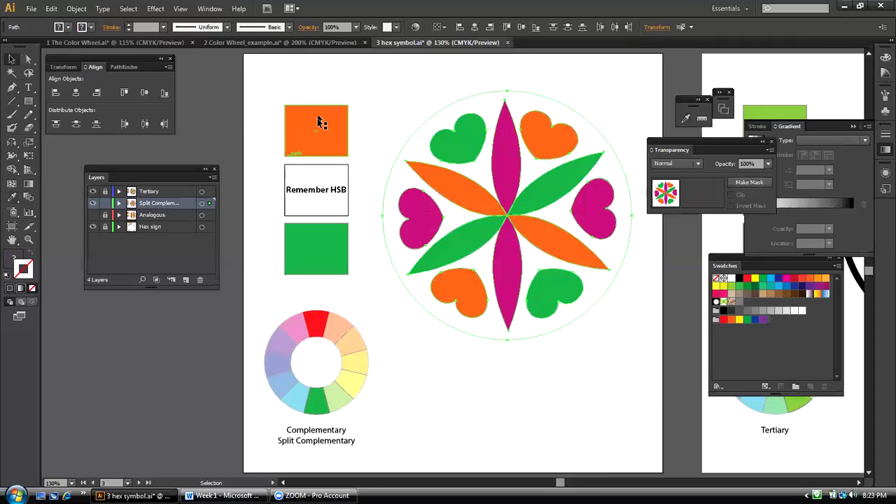
key("ctrl+z")
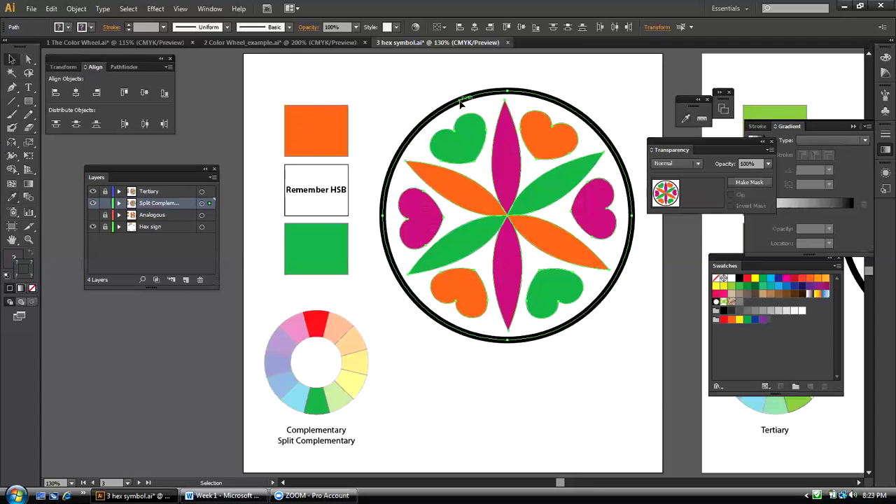
left_click(392, 113)
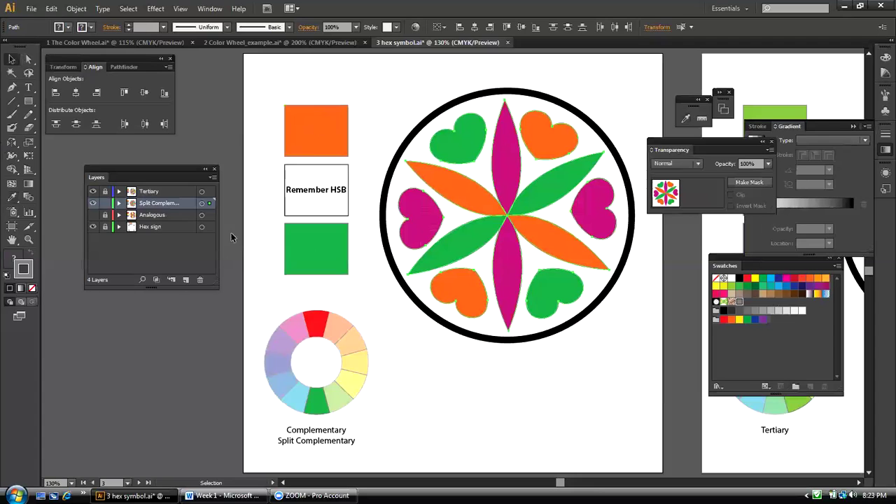
left_click(329, 123)
left_click(369, 103)
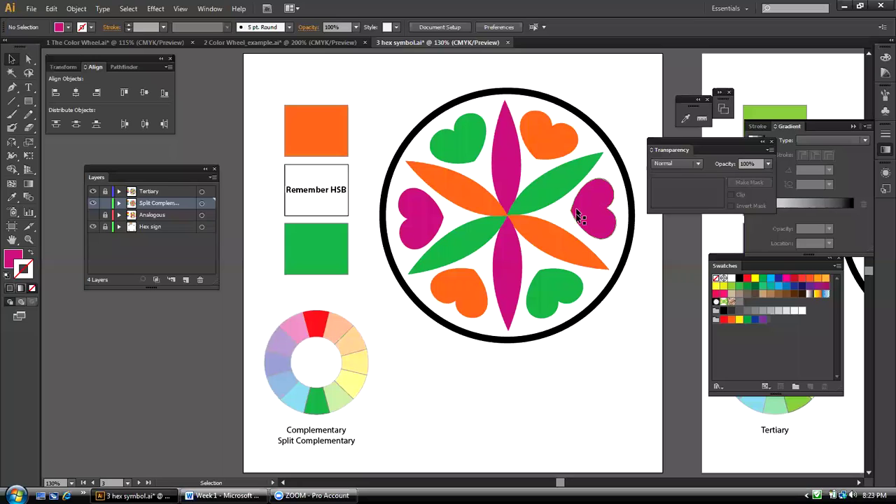
left_click(564, 238)
left_click(557, 240)
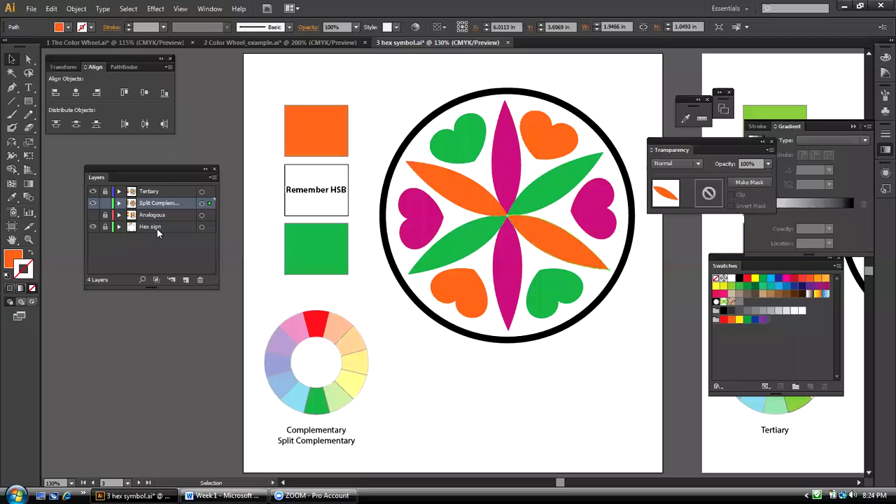
Sample the light orange beside red on the color wheel for the lower-right petal, set its opacity to 100%, and clear the selection
left_click(12, 198)
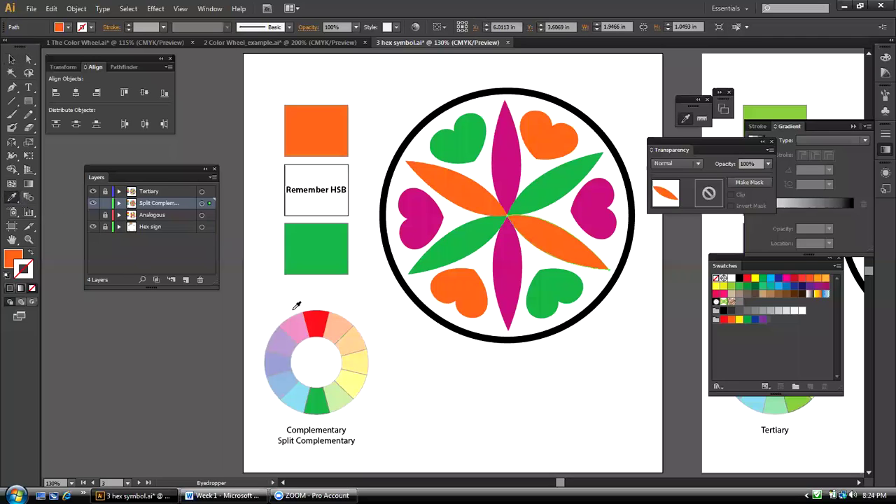
left_click(340, 323)
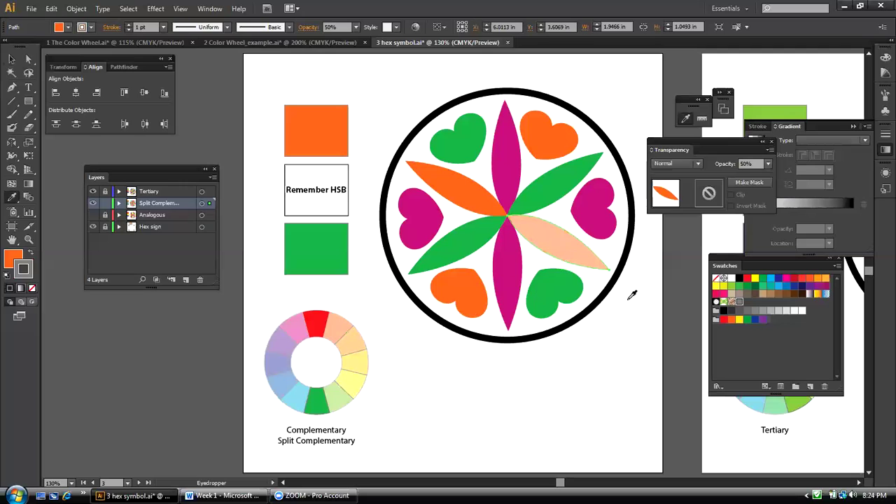
left_click(767, 164)
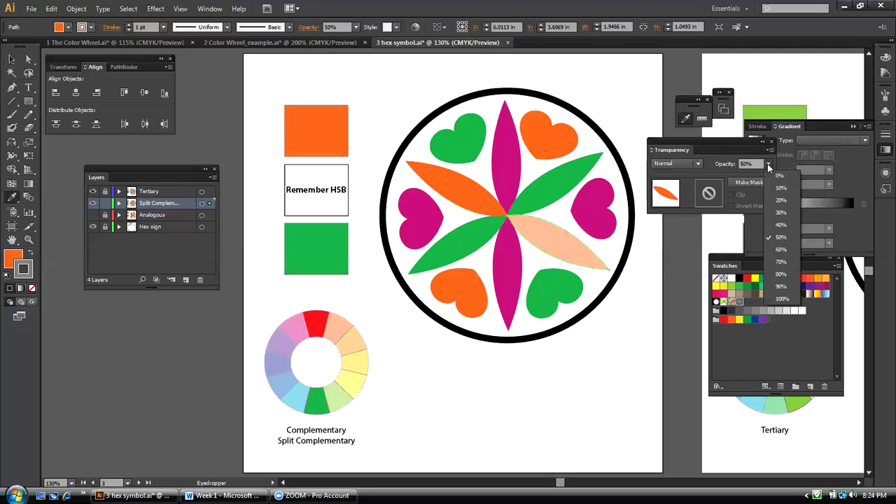
left_click(782, 299)
key("v")
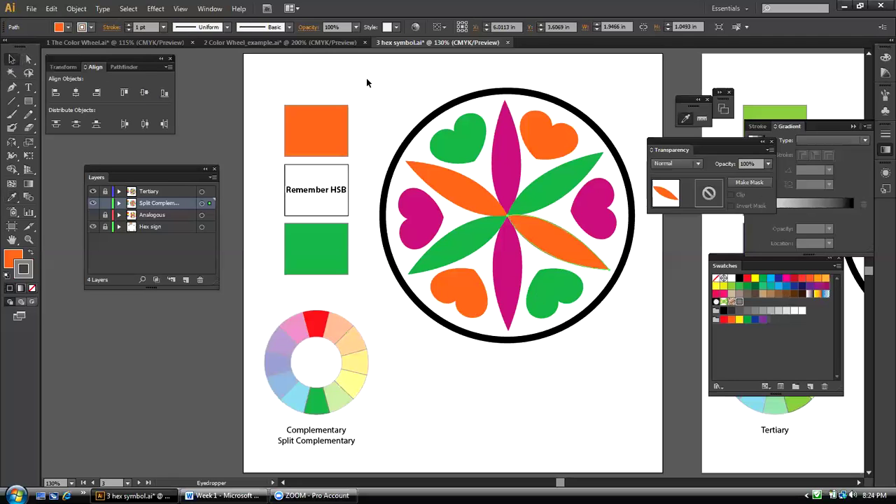
left_click(371, 224)
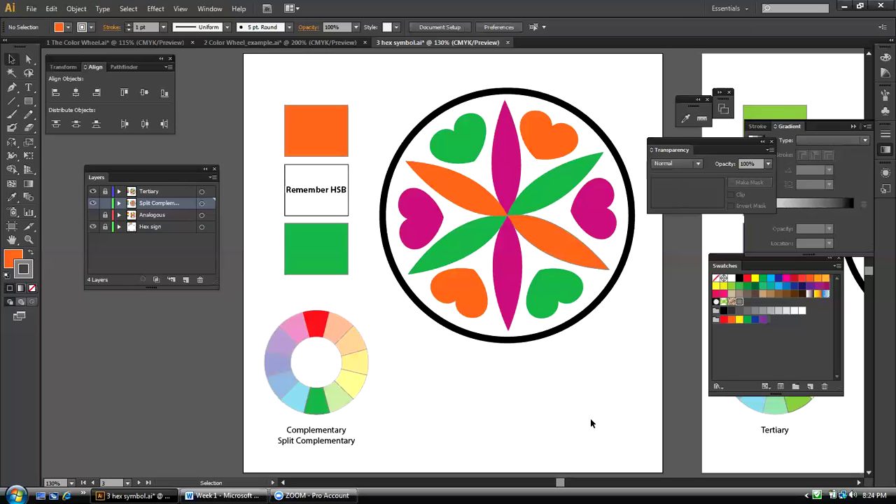
Remove the stroke from the lower-right orange petal and clear the selection
left_click(578, 265)
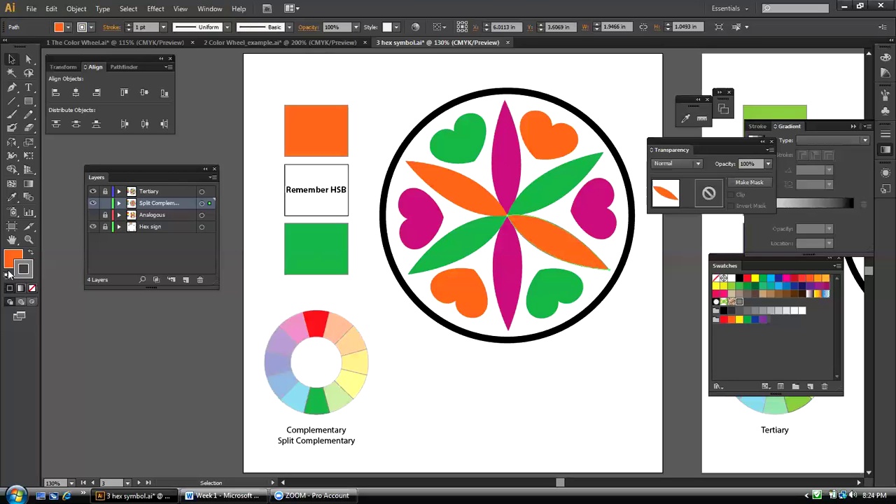
left_click(31, 288)
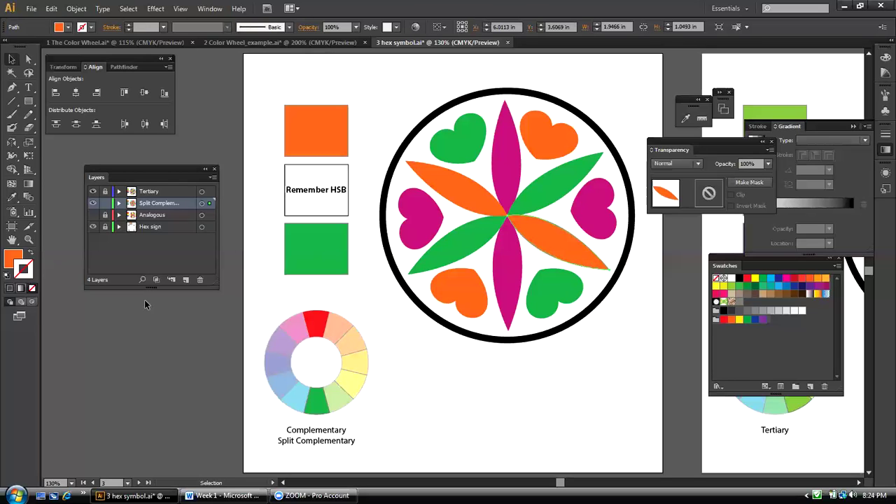
left_click(417, 354)
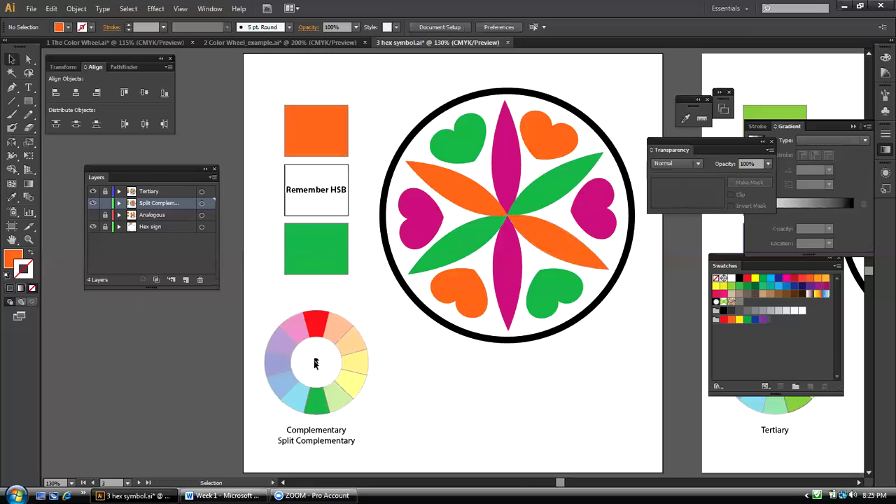
Select all pink petals and hearts by their shared fill color, recolor them with the color wheel's red, and clear the selection
left_click(423, 214)
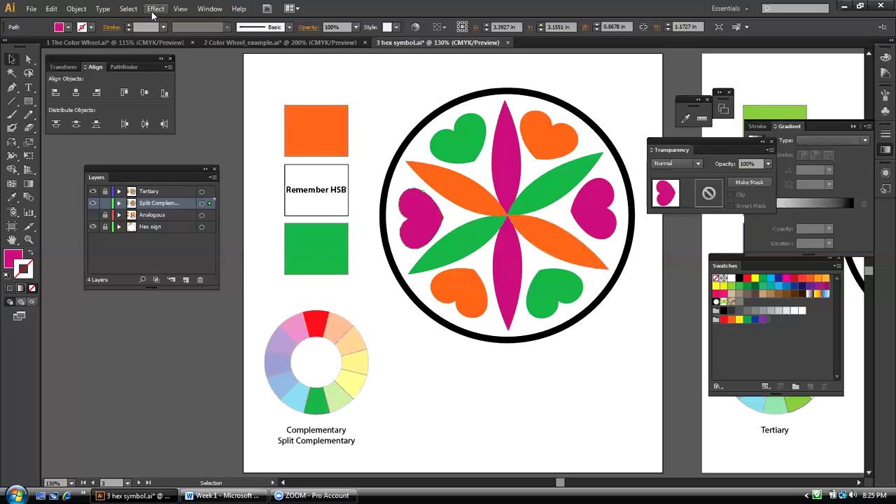
left_click(127, 9)
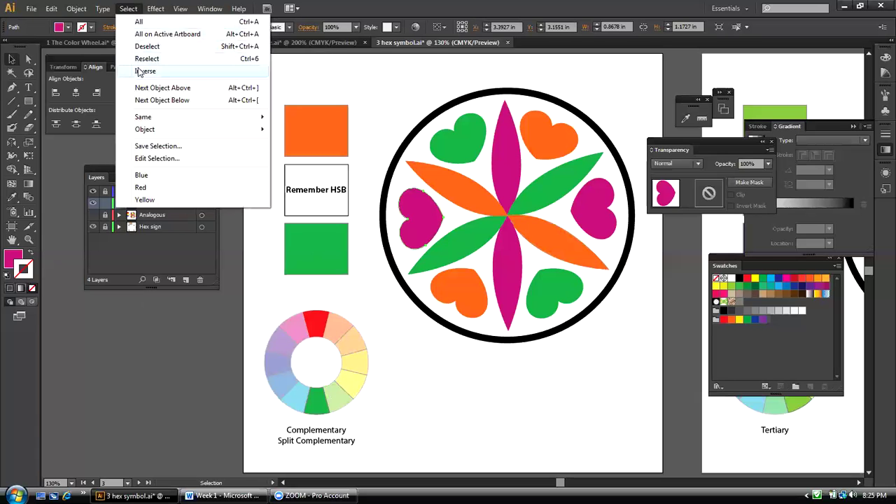
mouse_move(142, 119)
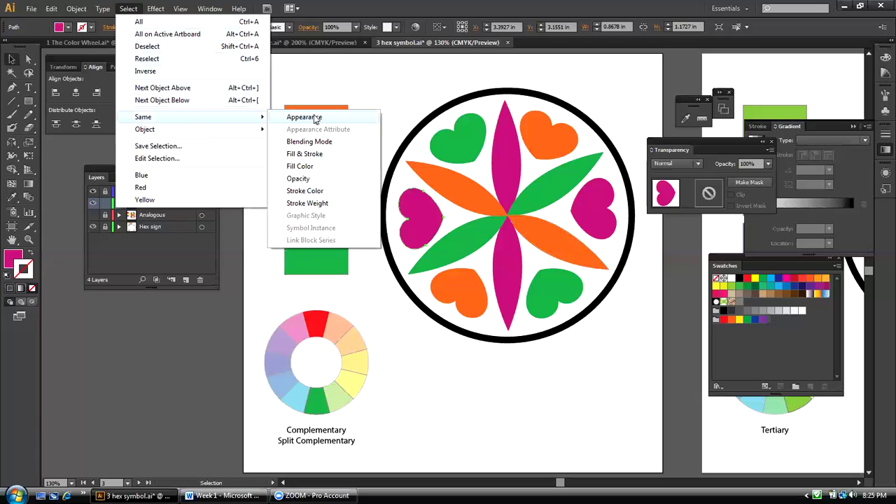
left_click(300, 166)
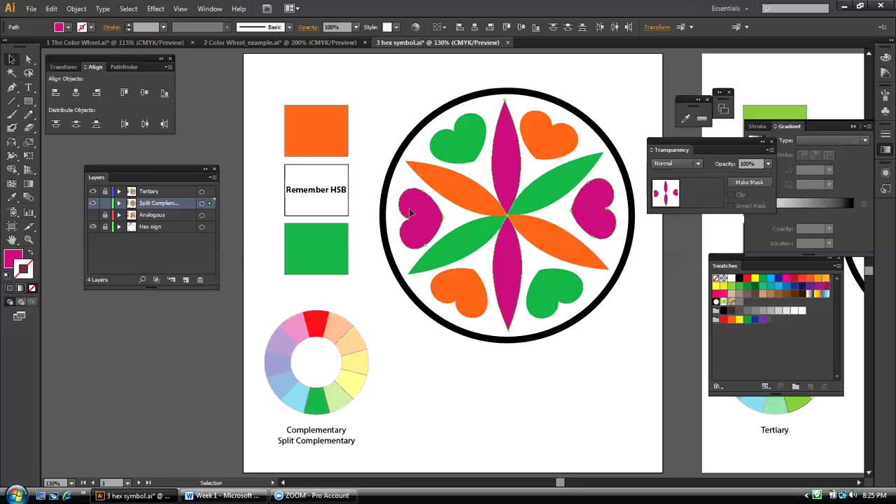
left_click(12, 196)
left_click(322, 324)
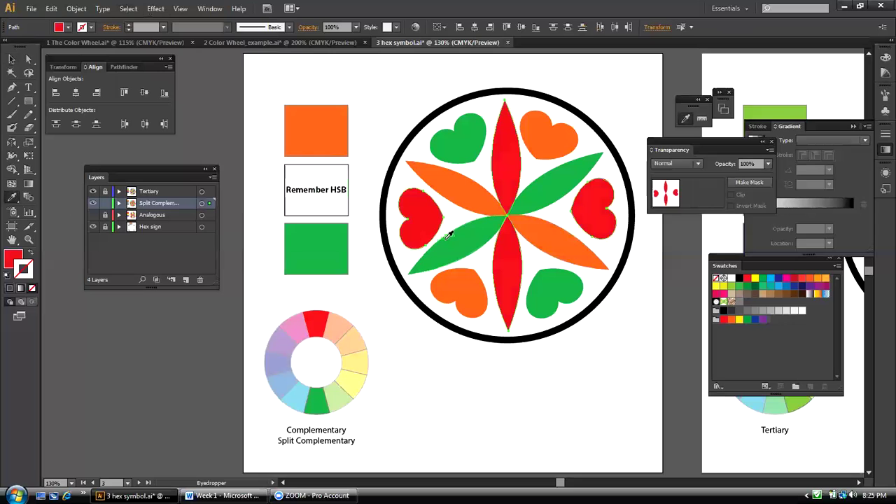
left_click(19, 60)
left_click(364, 105)
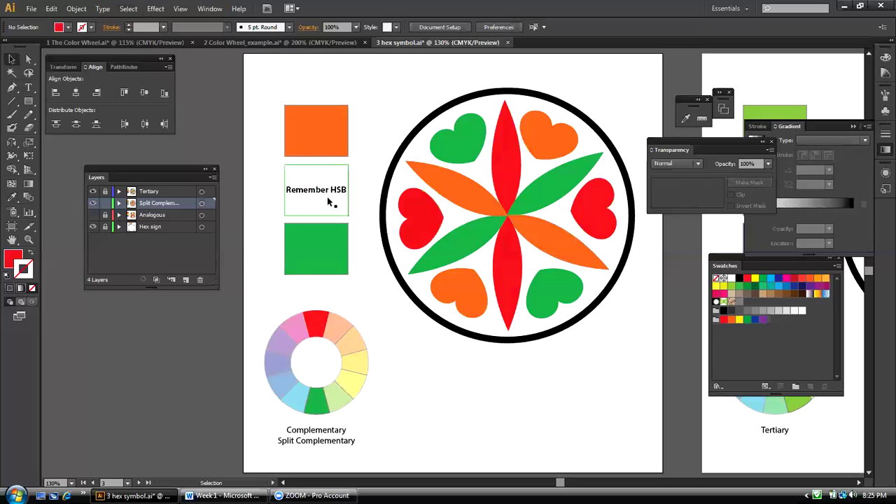
Select all orange petals, hearts and the orange square by their shared fill color and recolor them with the color wheel's red
left_click(444, 188)
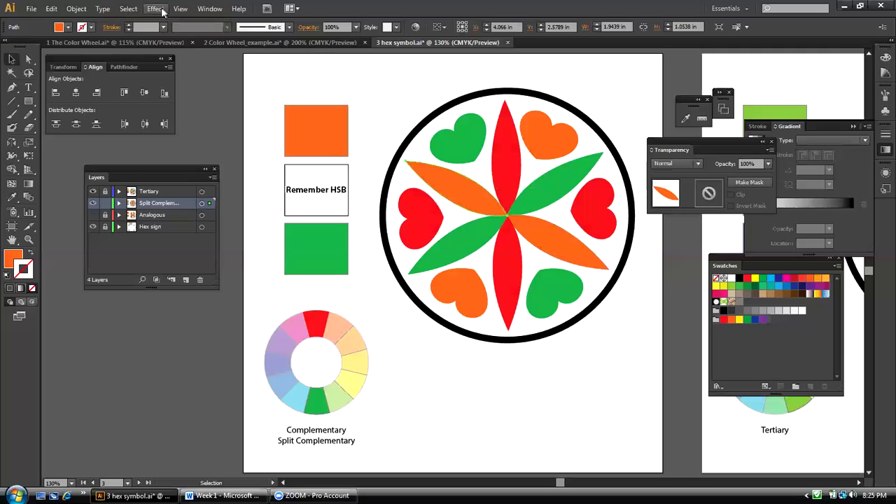
left_click(137, 10)
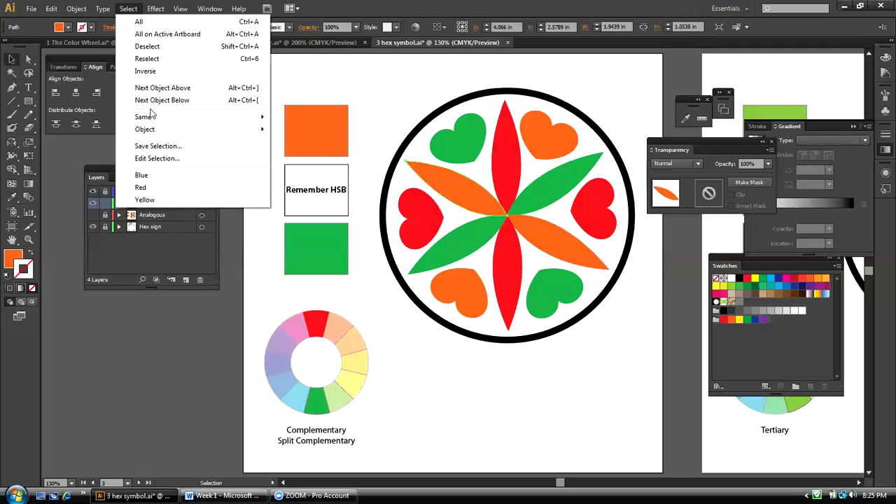
mouse_move(239, 121)
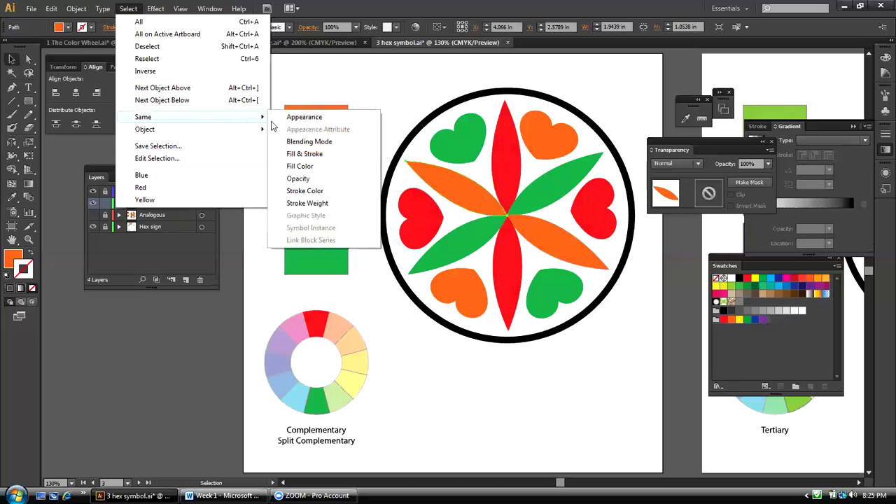
left_click(289, 166)
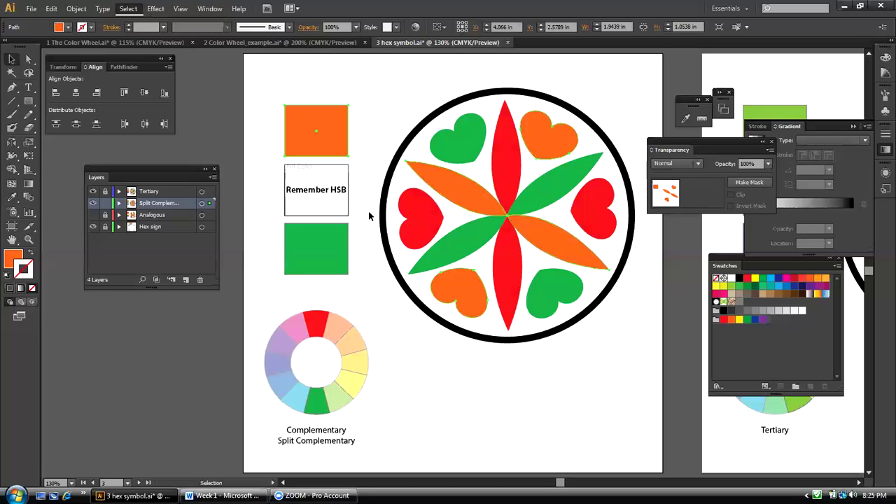
left_click(11, 197)
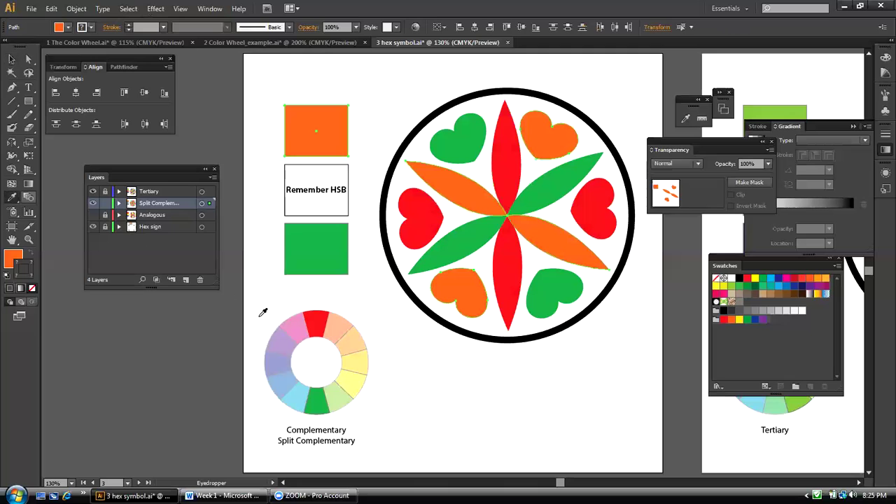
left_click(316, 325)
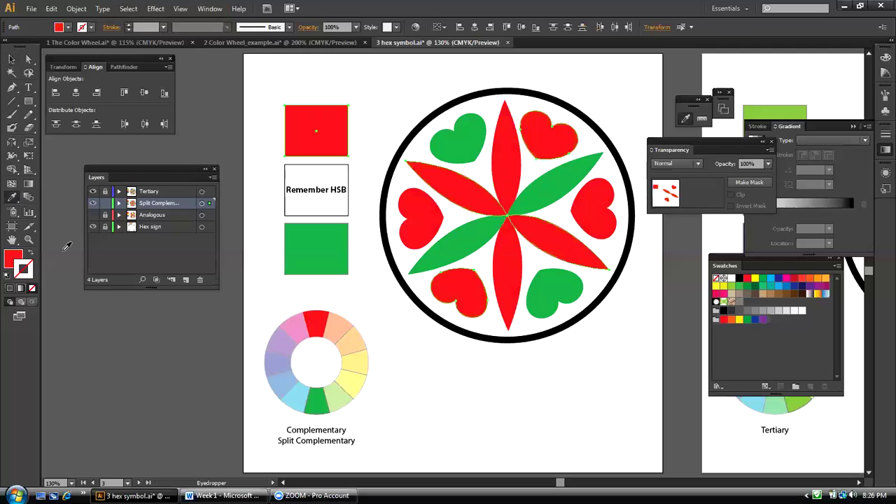
left_click(11, 61)
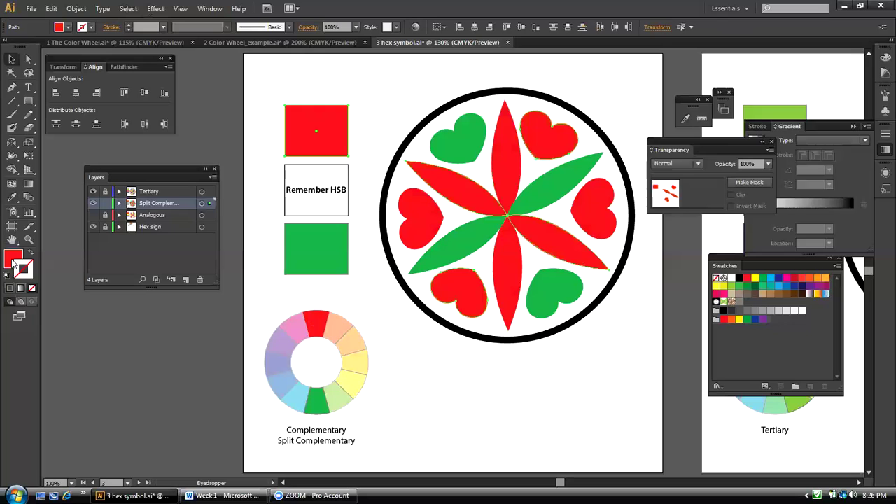
Open the Color Picker for the selected red shapes' fill, try paler tints down to 0% saturation, and raise the saturation to 98%
left_click(12, 262)
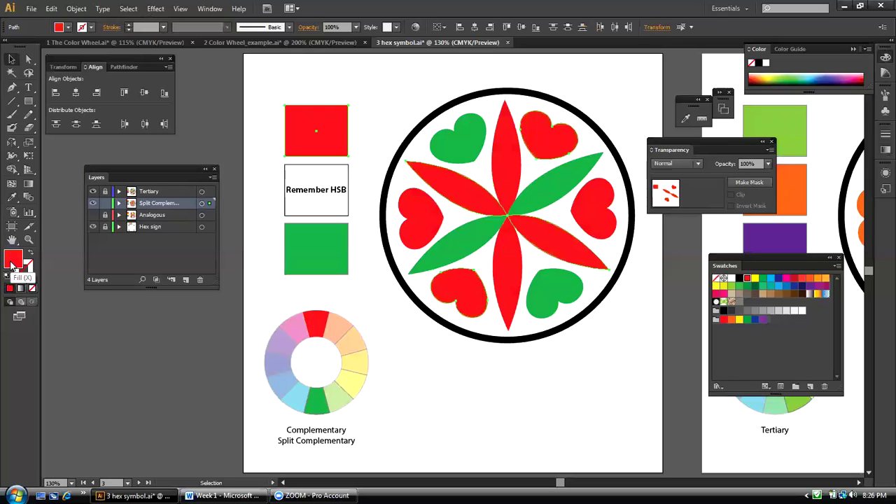
double_click(12, 263)
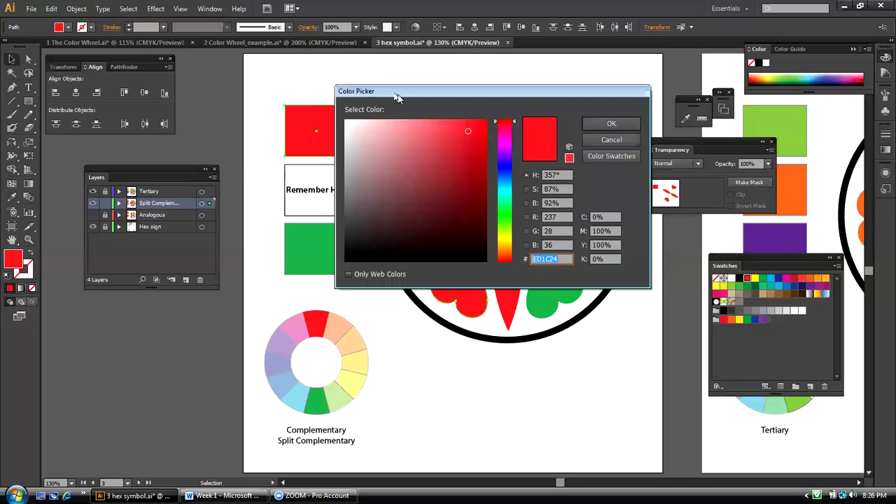
left_click_drag(395, 97, 154, 293)
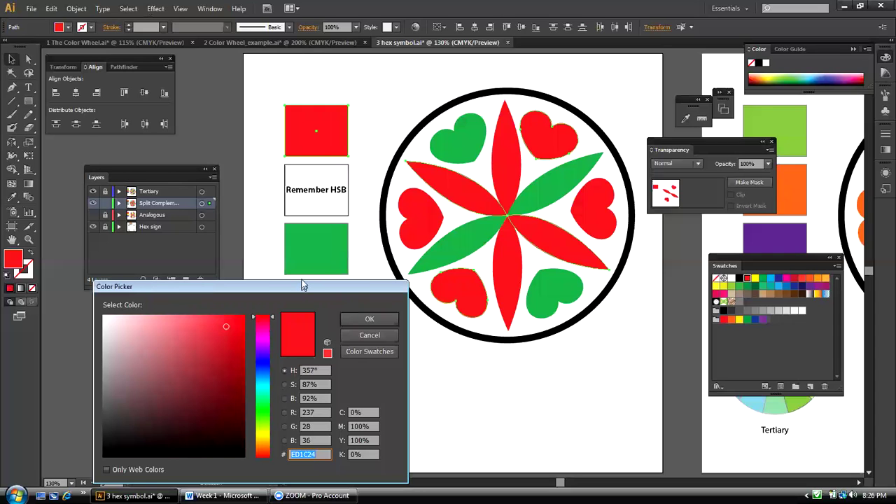
left_click_drag(302, 285, 292, 95)
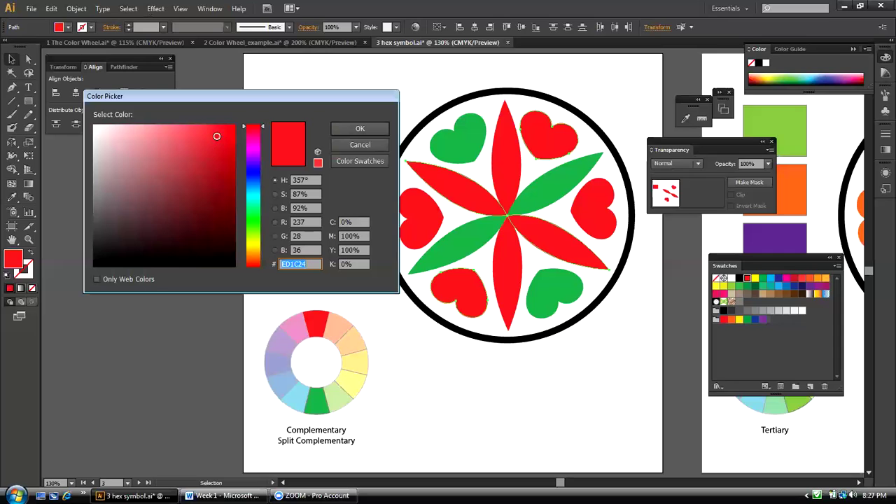
left_click(216, 135)
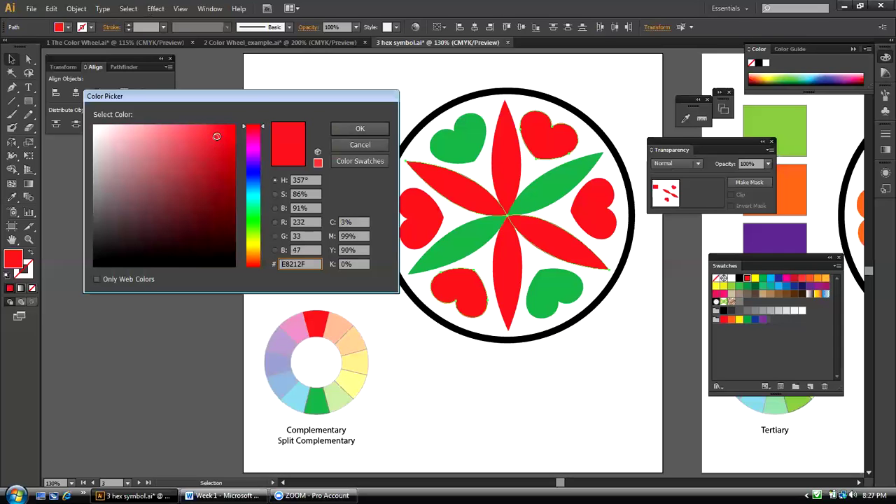
left_click_drag(216, 136, 188, 138)
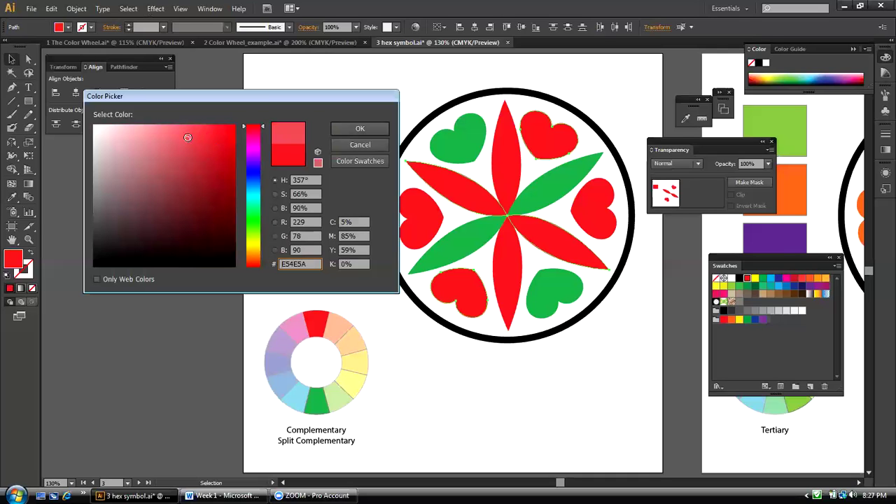
left_click_drag(188, 137, 174, 137)
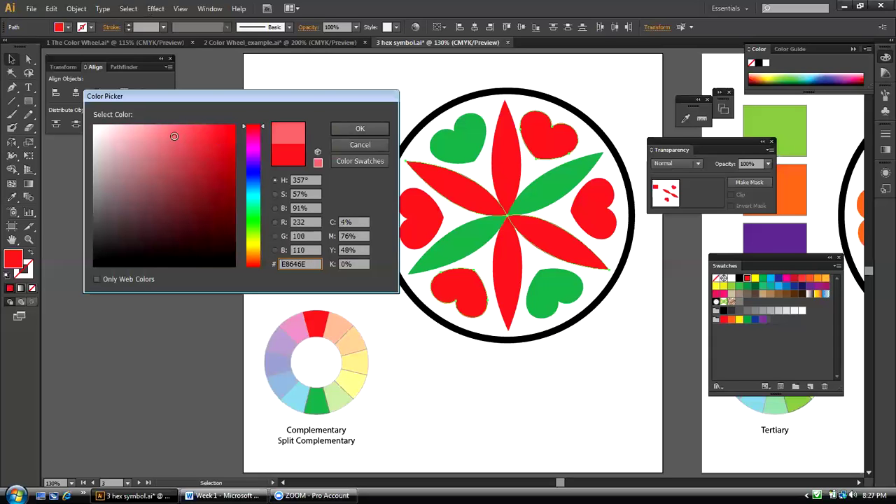
left_click_drag(174, 137, 93, 133)
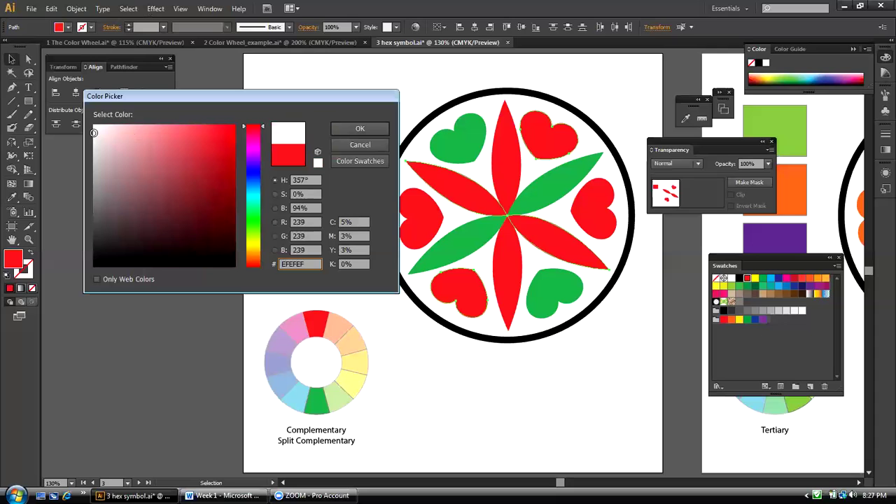
left_click_drag(93, 133, 232, 133)
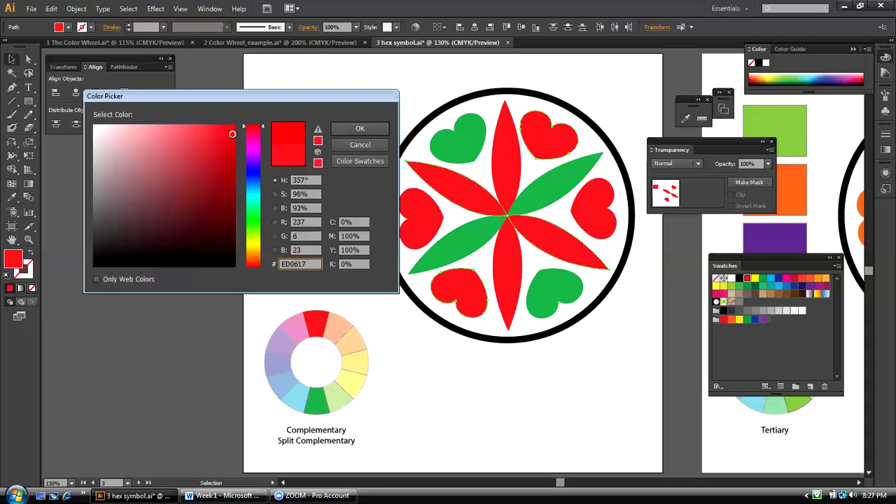
Darken the selected shapes' fill to maroon 720313 with a hue of 350°, apply the color, and clear the selection
left_click_drag(232, 133, 233, 125)
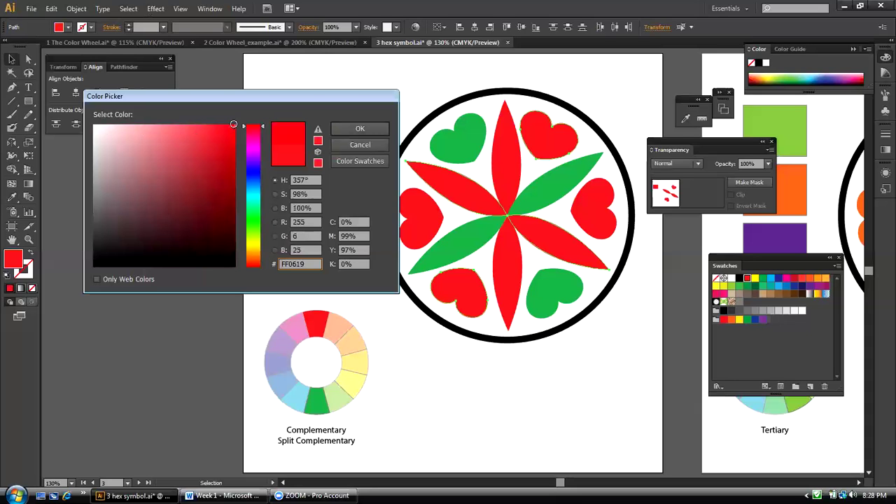
left_click_drag(233, 125, 233, 203)
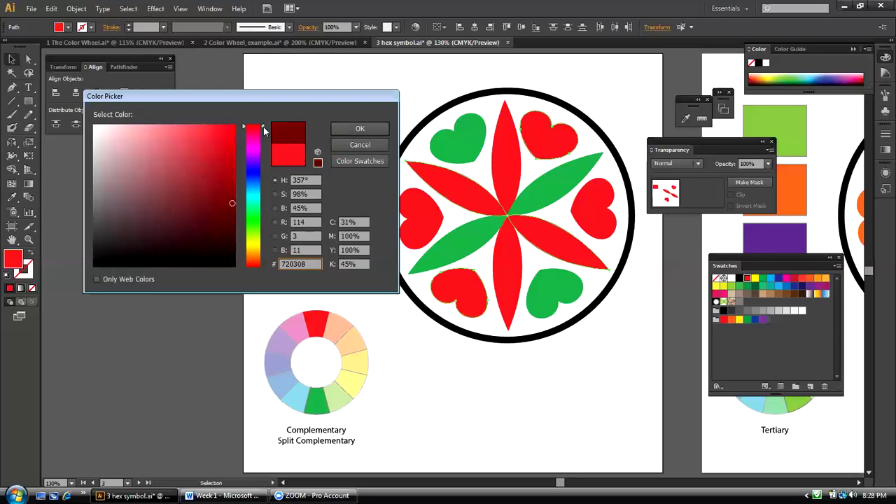
mouse_move(264, 126)
left_mouse_down()
mouse_move(264, 199)
mouse_move(262, 127)
left_mouse_up()
left_click(359, 130)
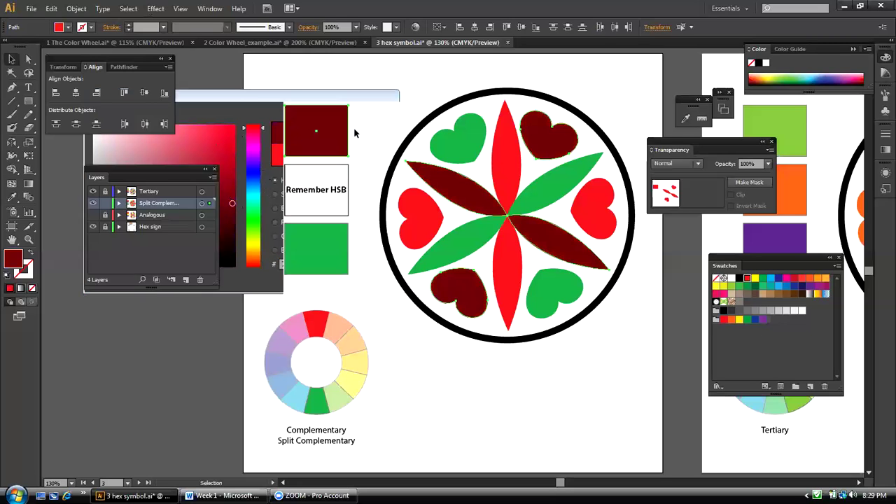
left_click(261, 94)
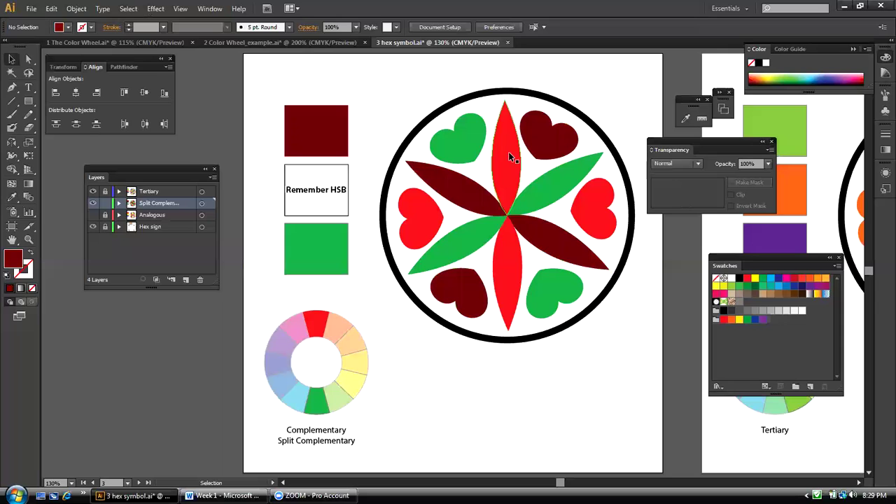
Try a near-white tint and a bright red at hue 350° in the maroon fill's Color Picker, and cancel
double_click(14, 261)
left_click_drag(206, 97, 421, 81)
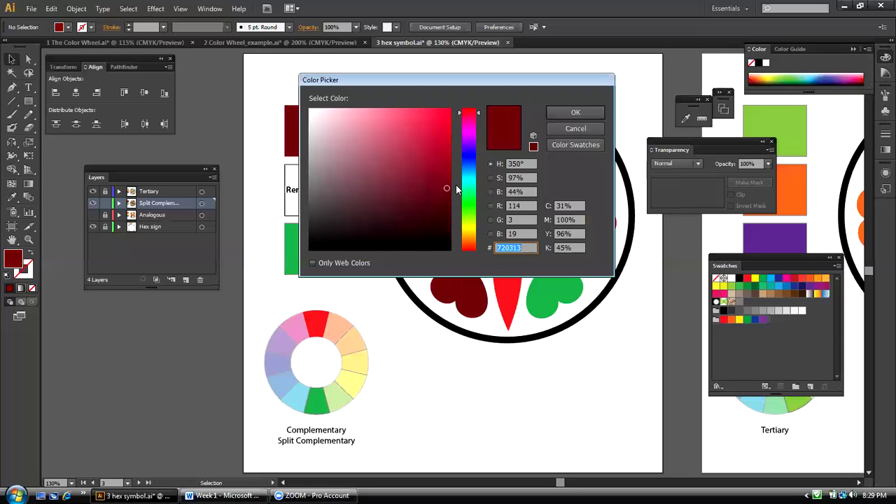
mouse_move(446, 186)
left_mouse_down()
mouse_move(315, 183)
mouse_move(313, 122)
left_mouse_up()
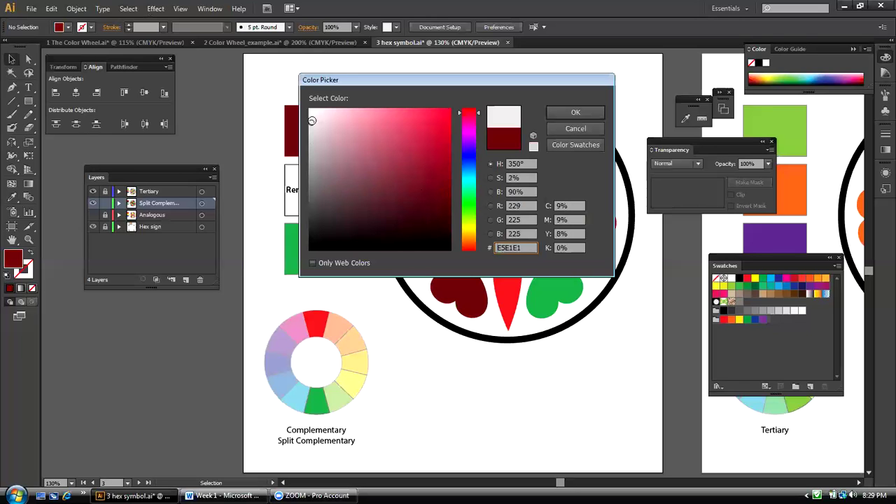
mouse_move(313, 121)
left_mouse_down()
mouse_move(312, 176)
mouse_move(312, 109)
mouse_move(311, 203)
mouse_move(312, 149)
mouse_move(398, 118)
mouse_move(449, 113)
left_mouse_up()
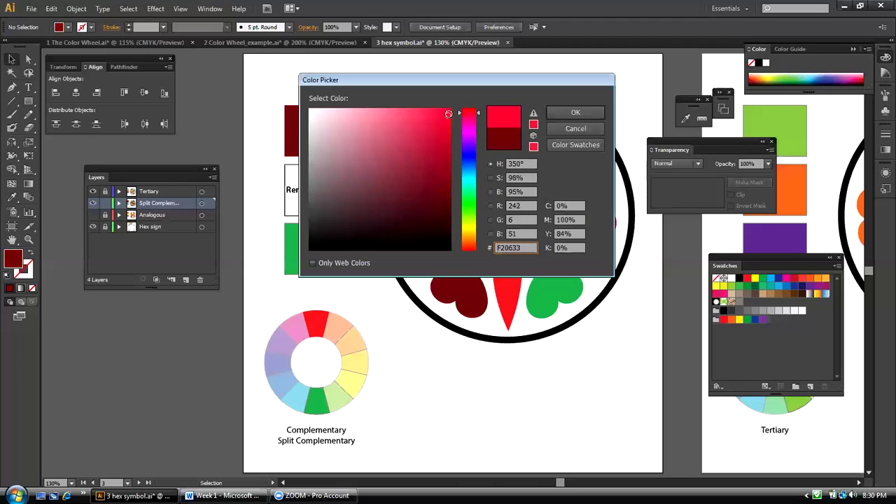
left_click(564, 129)
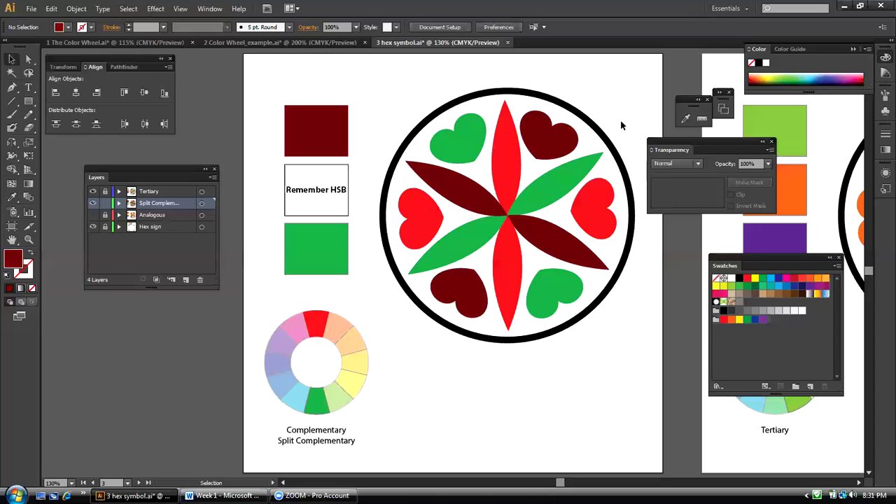
Lock the Split Complementary layer, show and unlock the Analogous layer, and move the Transparency panel clear of the artboards
left_click(181, 8)
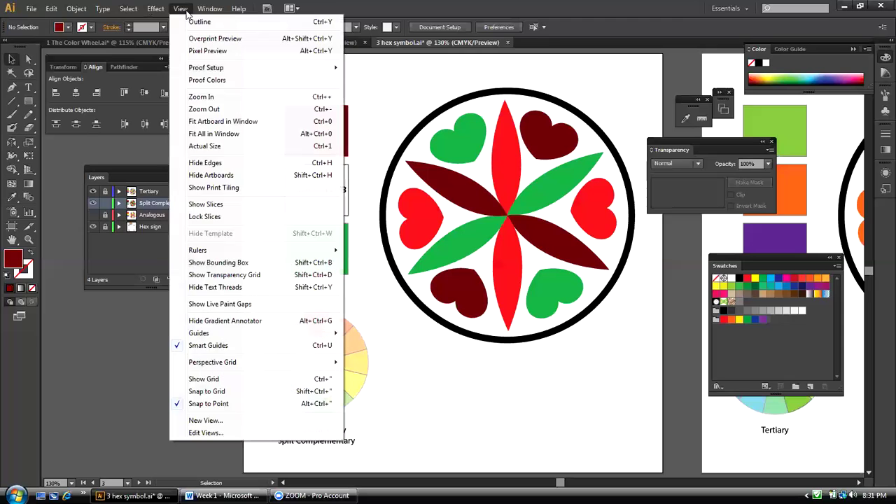
left_click(207, 134)
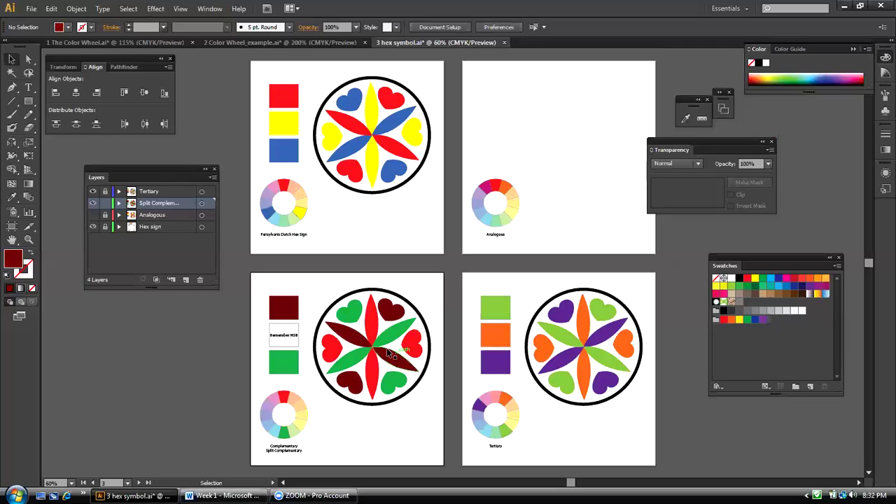
left_click(93, 203)
left_click(95, 215)
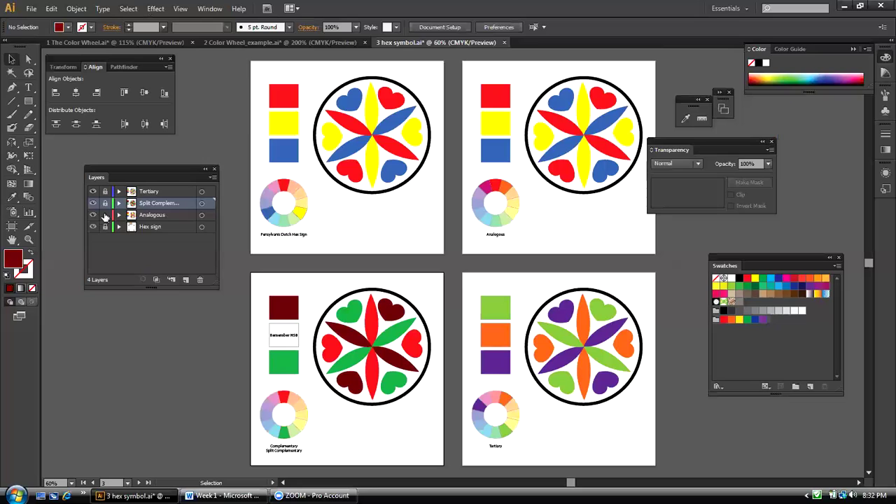
left_click_drag(722, 139, 754, 140)
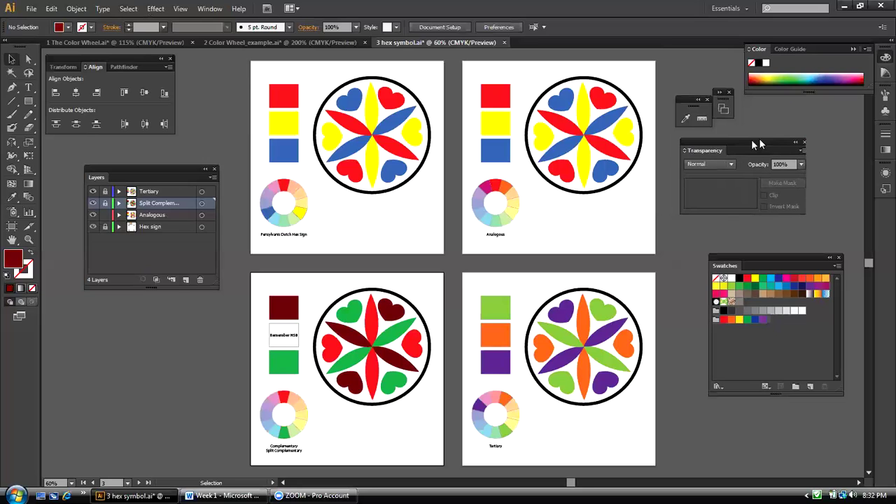
Select all blue petals, hearts and the blue square on the Analogous artboard by fill color and recolor them with the wheel's magenta
left_click(584, 218)
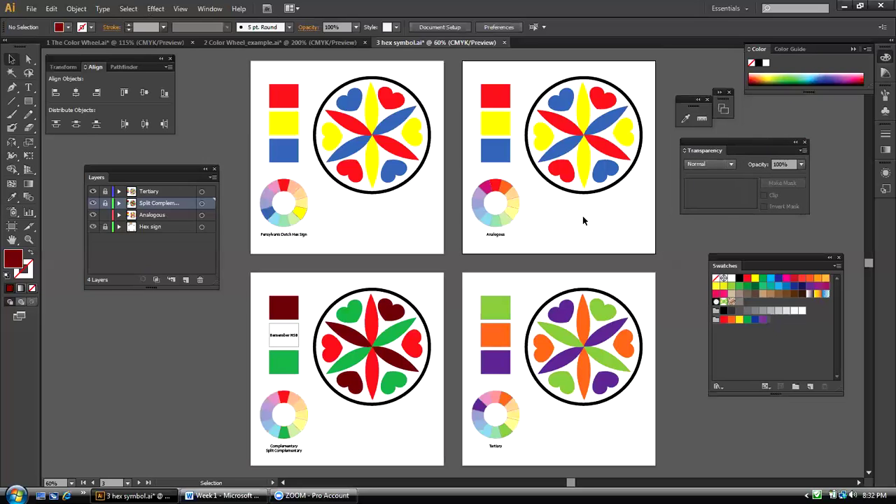
left_click(180, 8)
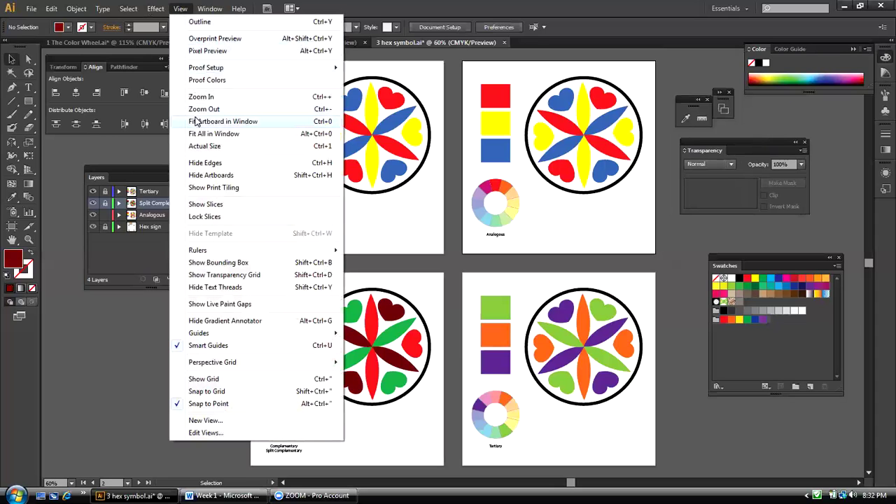
left_click(198, 122)
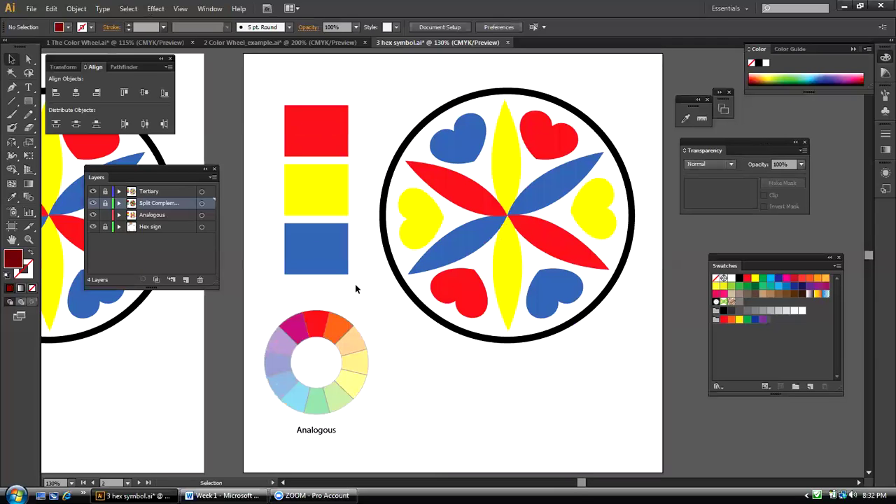
left_click(319, 255)
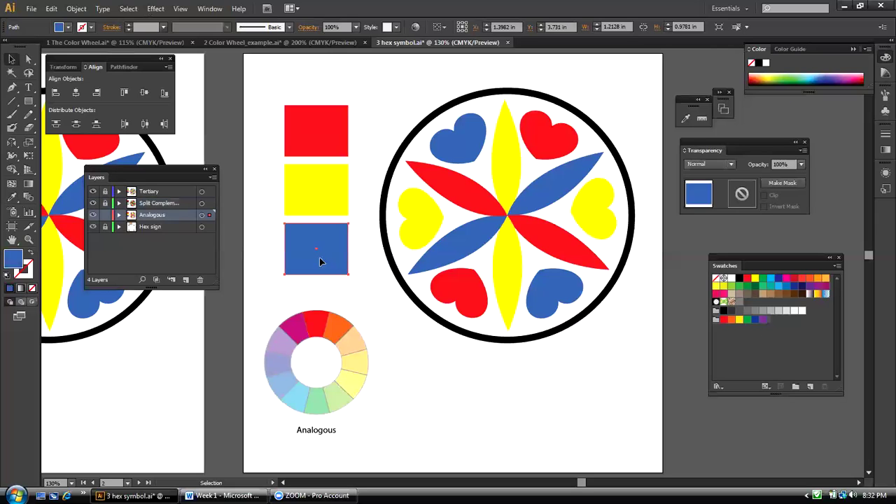
left_click(132, 9)
mouse_move(260, 119)
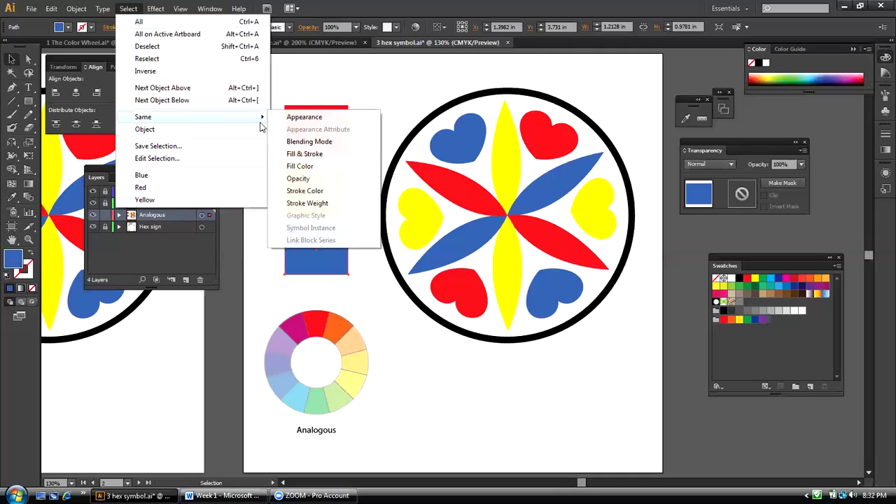
left_click(307, 167)
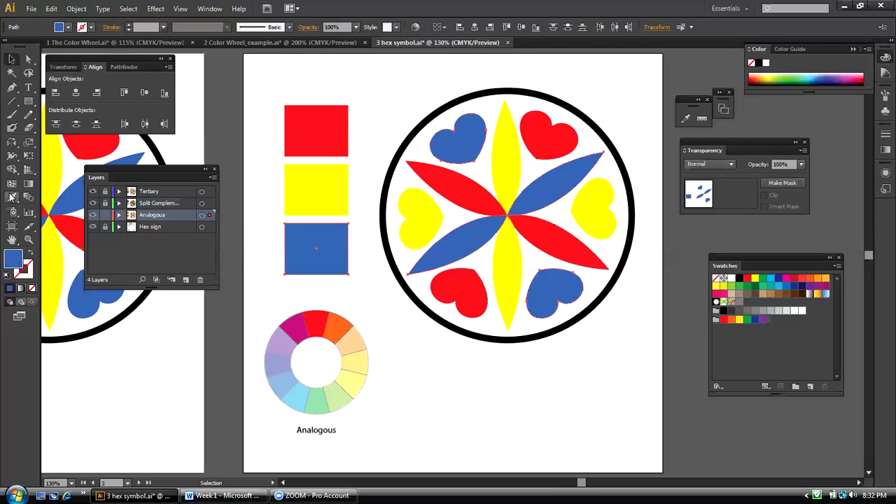
left_click_drag(687, 104, 366, 289)
left_click(364, 305)
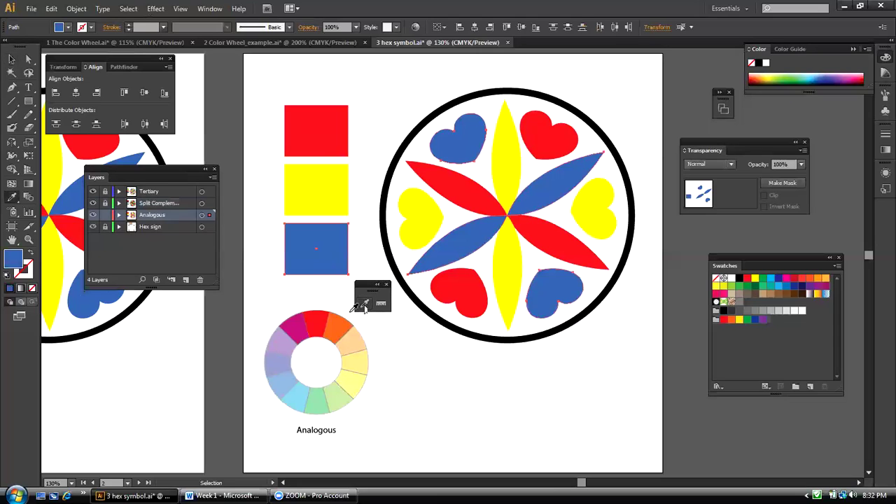
left_click(298, 326)
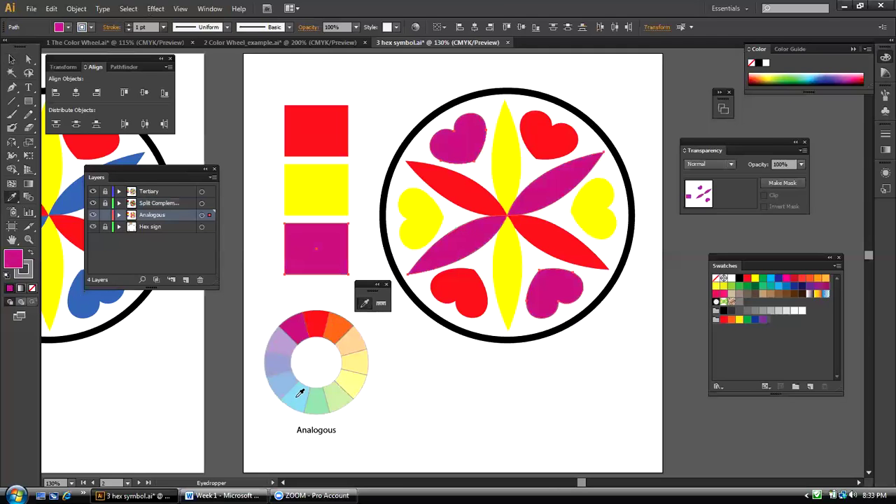
Select all yellow petals, hearts and the yellow square by their shared fill color, recolor them with the wheel's orange, and clear the selection
left_click(11, 59)
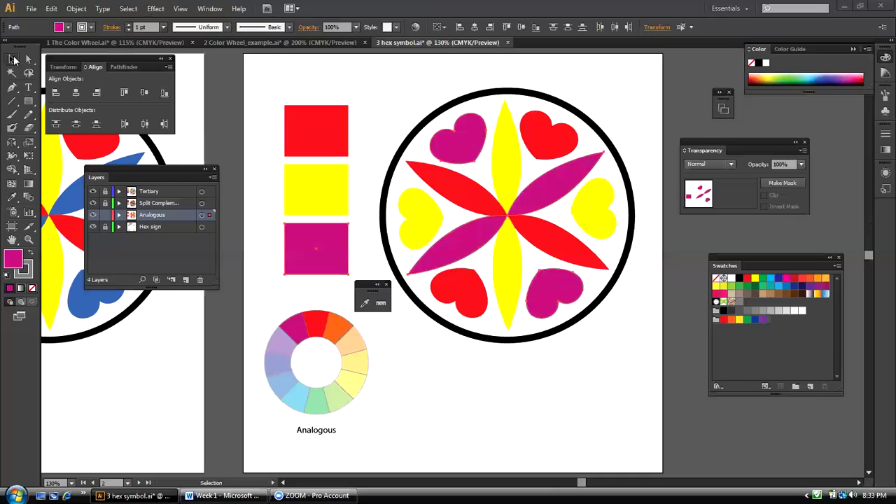
left_click(316, 176)
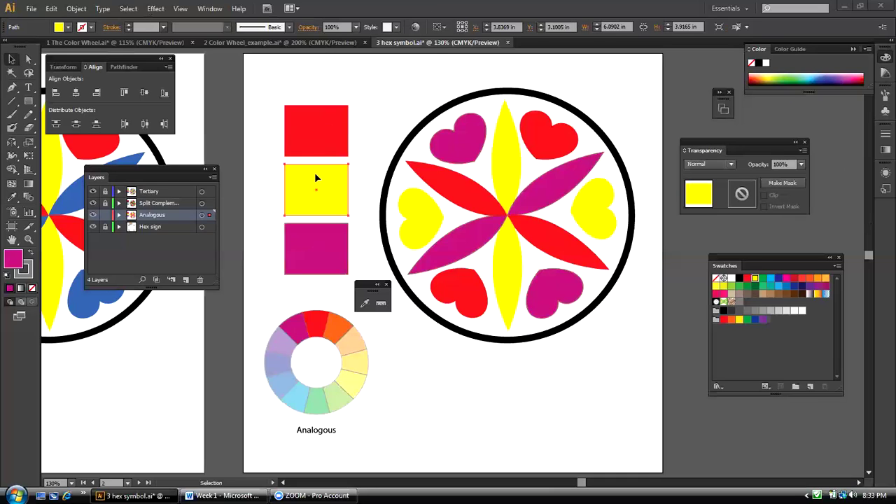
left_click(136, 10)
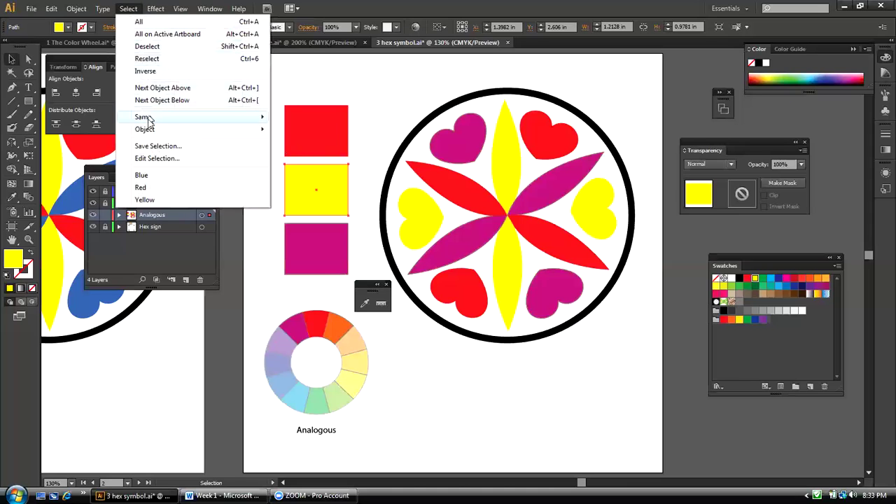
mouse_move(147, 117)
left_click(348, 166)
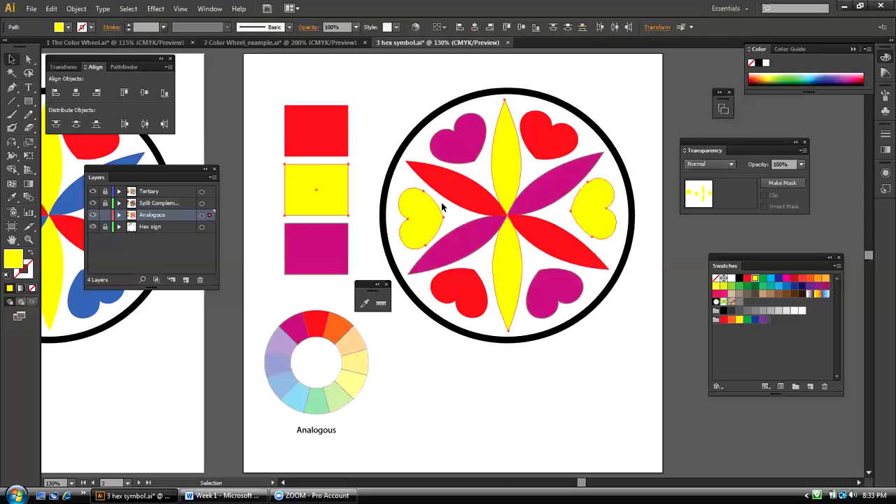
left_click(364, 301)
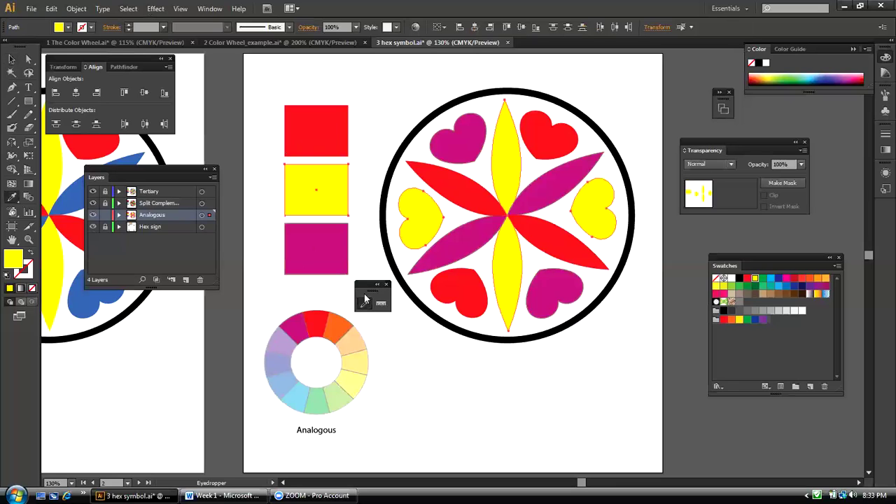
left_click(317, 320)
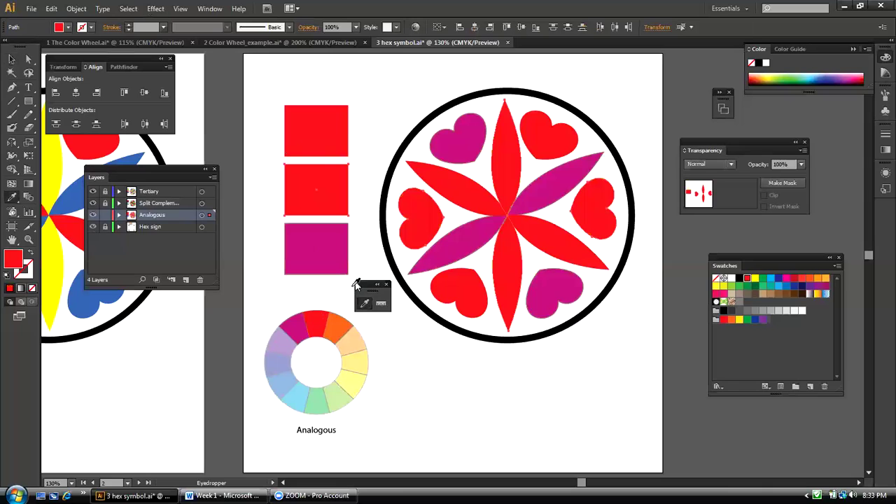
key("ctrl+z")
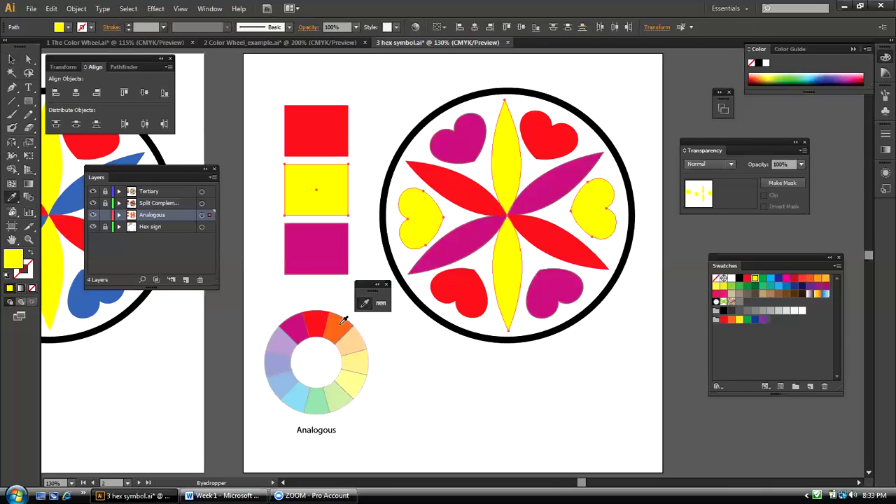
left_click(343, 320)
left_click(11, 58)
left_click(357, 73)
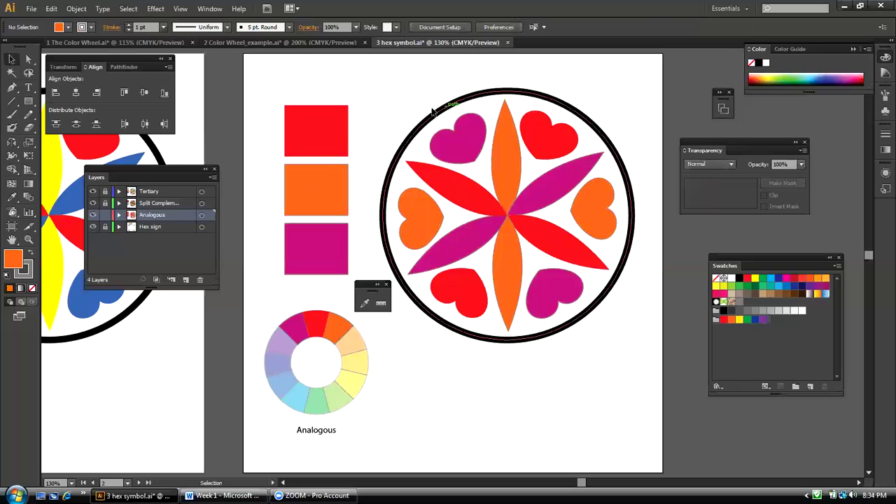
Select the Analogous hex sign's petals and hearts without the black outer circle, set their stroke to none, and clear the selection
left_click_drag(396, 102, 611, 323)
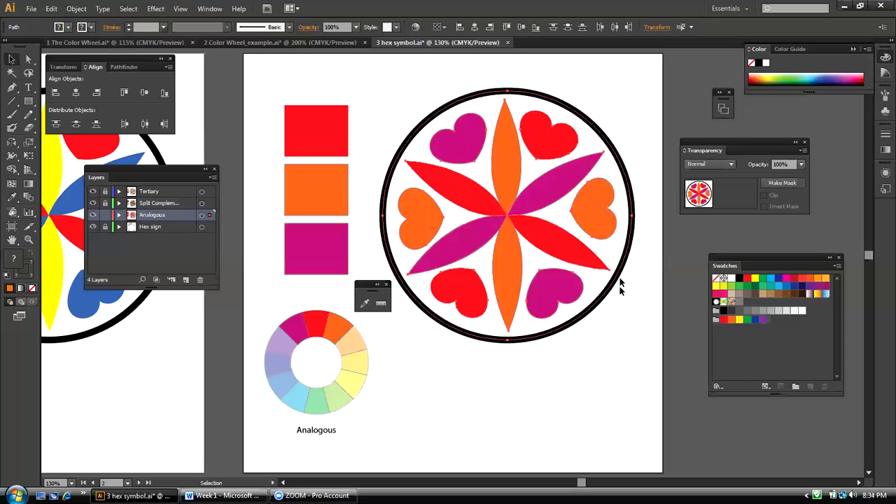
left_click(628, 244, "shift")
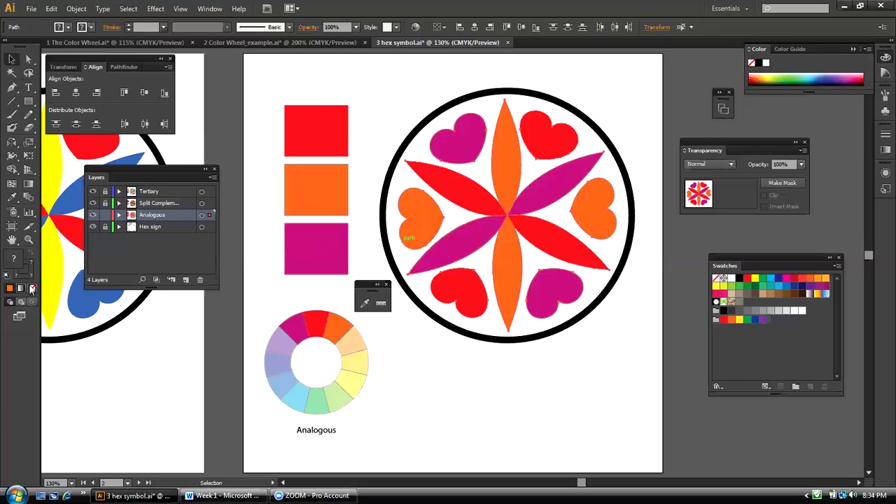
key("x")
left_click(32, 289)
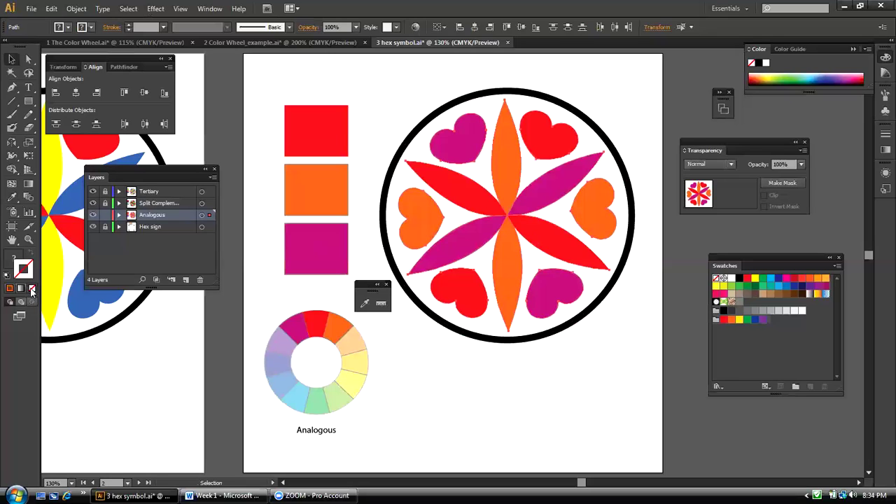
left_click(380, 114)
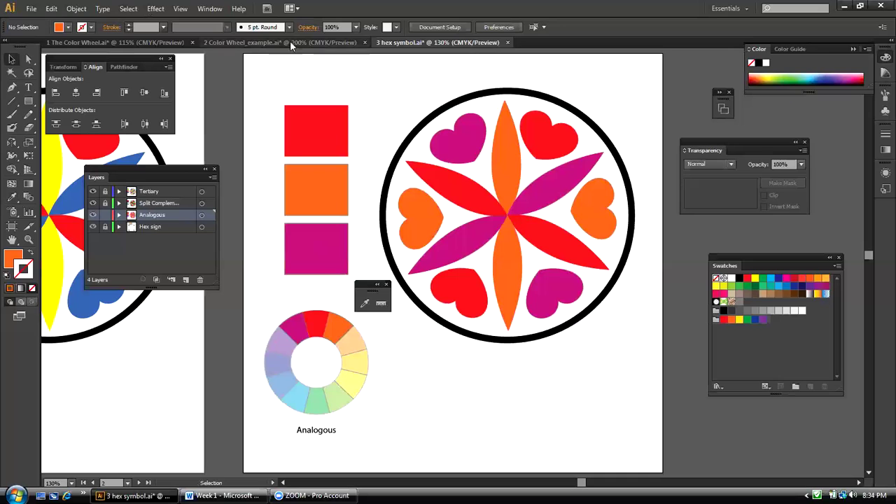
Fit all four artboards in the window, close the floating Eyedropper tool panel, and move the Layers panel away from the artboards
left_click(180, 8)
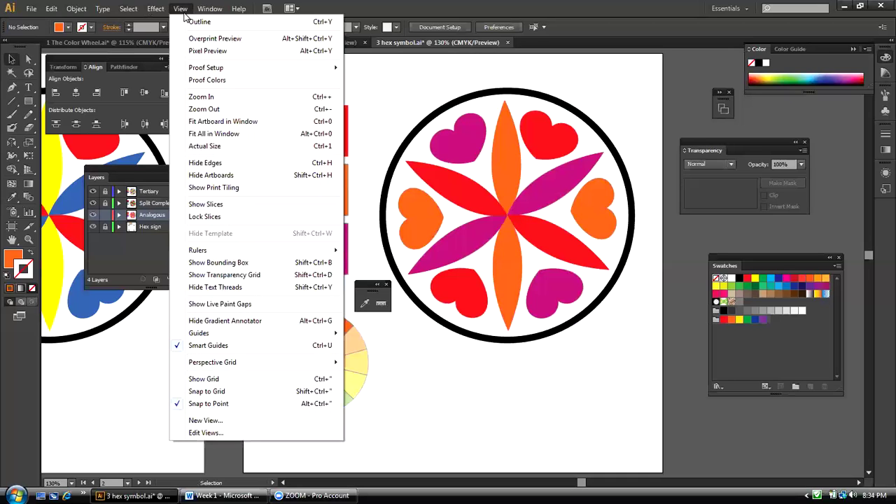
left_click(194, 134)
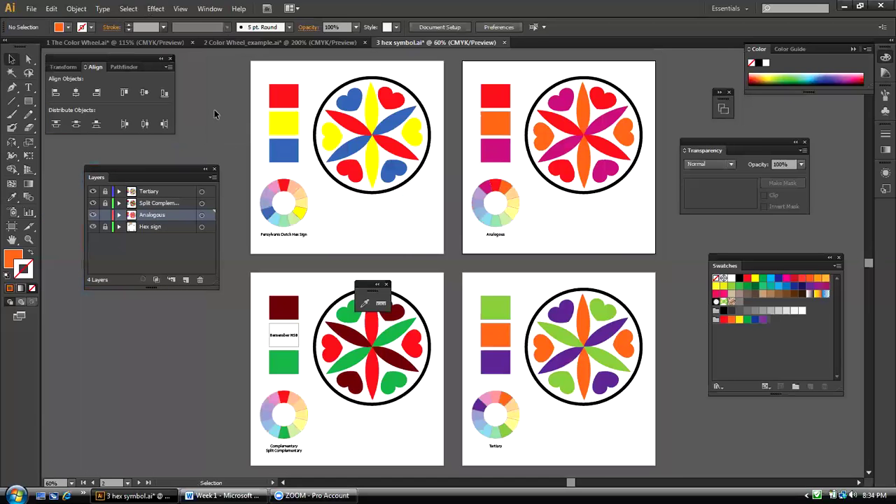
left_click(386, 286)
left_click_drag(153, 165, 131, 148)
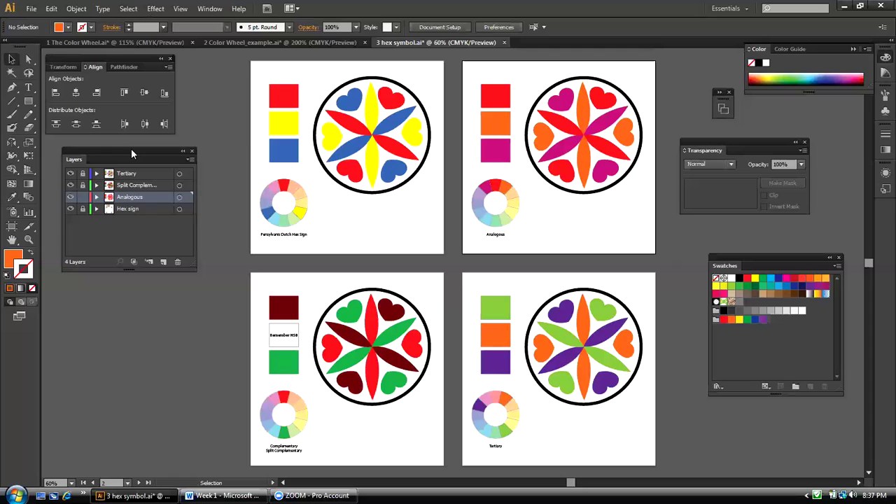
Open the New Document settings to examine the artboard count, spacing and size options, and close them without creating a document
left_click(32, 8)
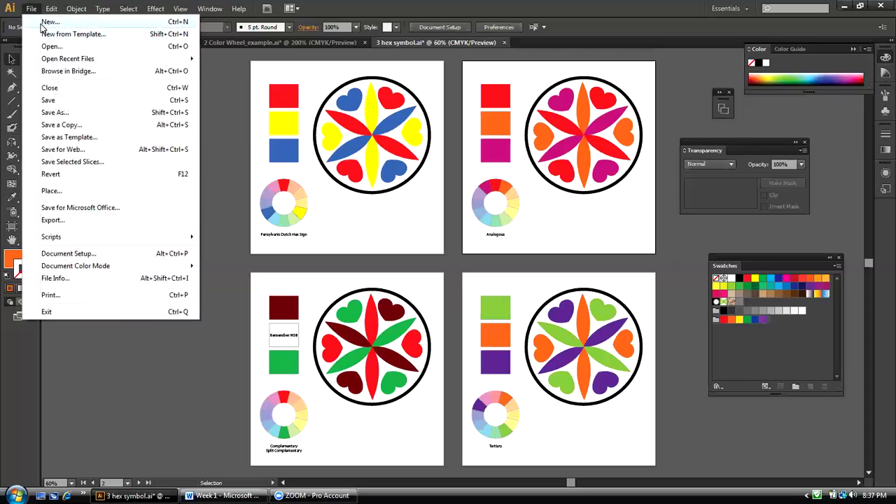
left_click(108, 22)
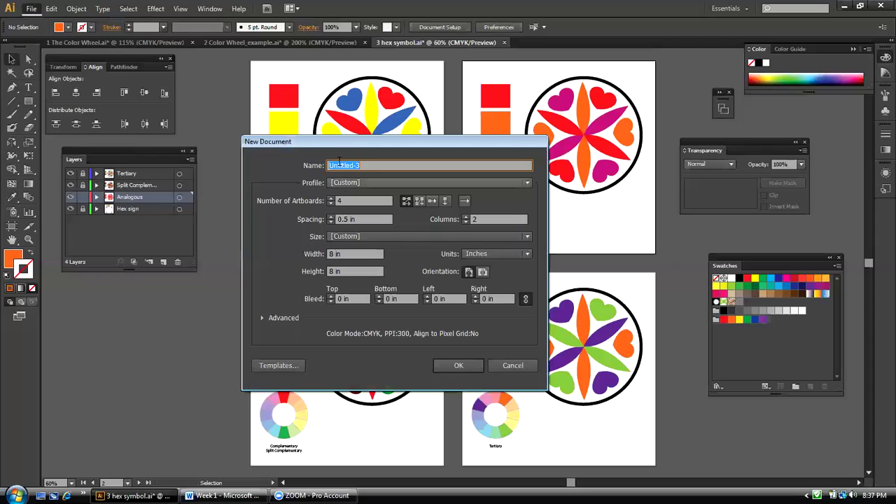
left_click_drag(336, 147, 396, 103)
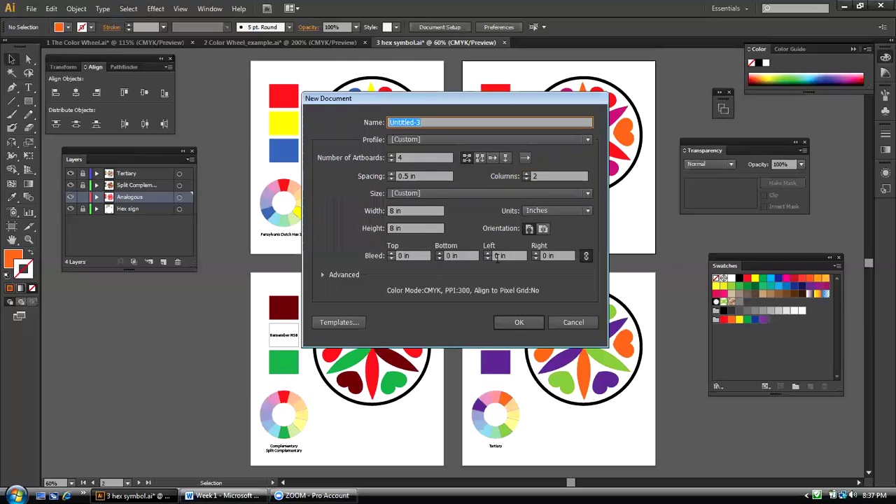
left_click(559, 322)
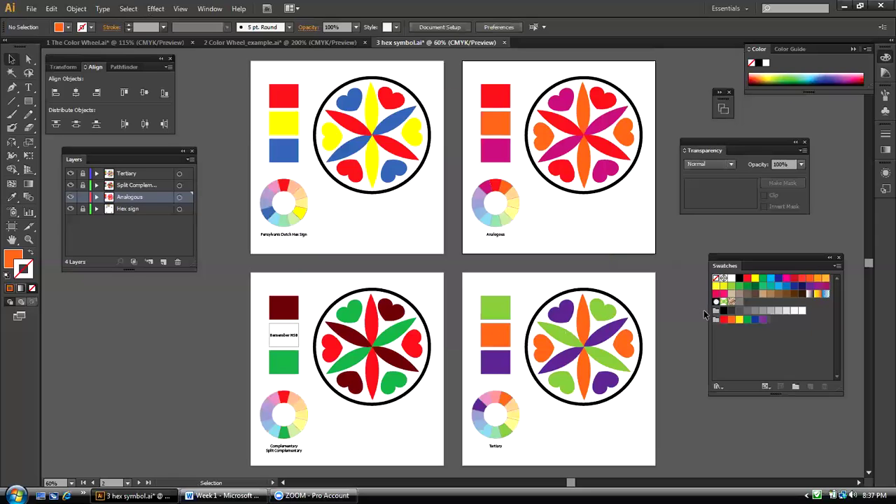
Select all unused swatches in the hex symbol file and delete them
left_click_drag(724, 260, 704, 257)
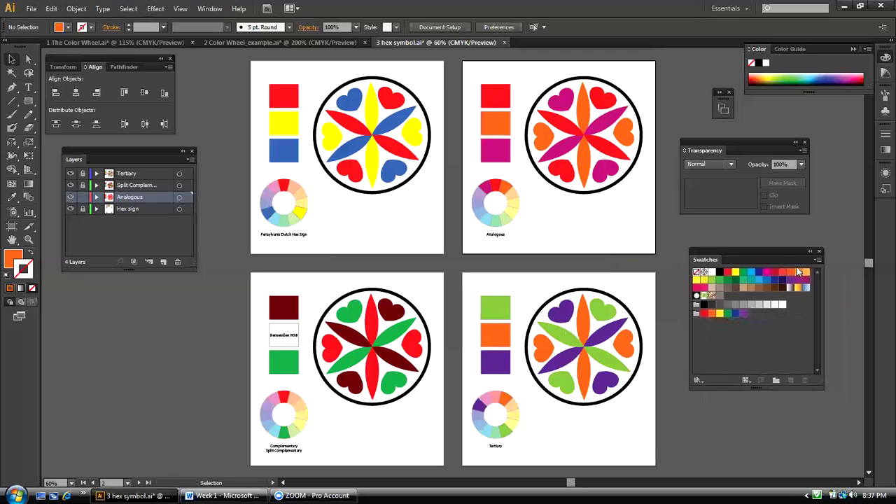
left_click(818, 261)
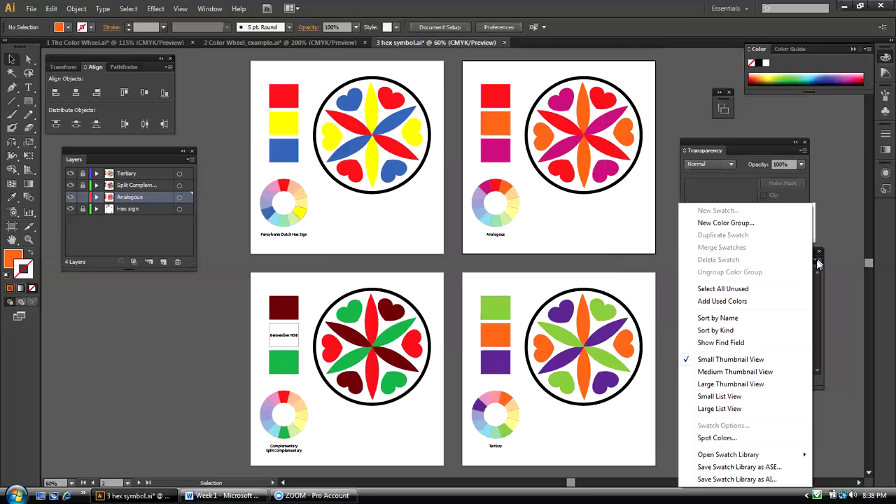
left_click(731, 292)
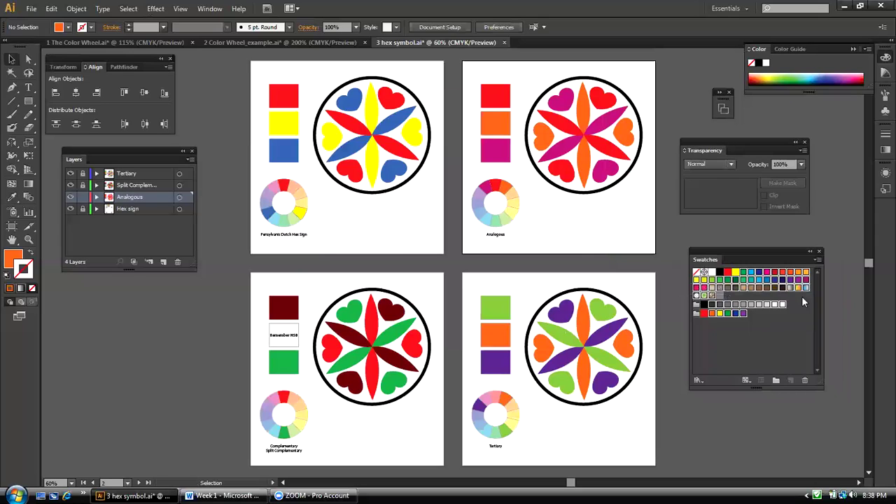
left_click(802, 379)
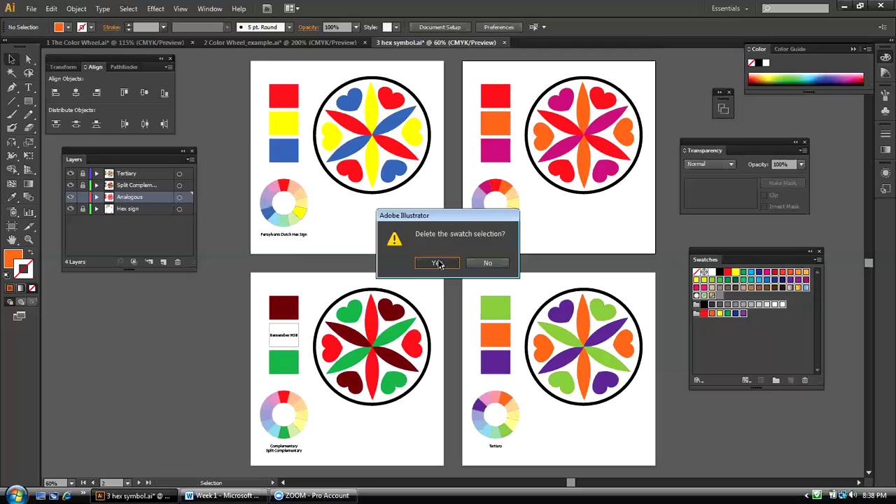
left_click(437, 263)
Delete the two remaining color groups from the swatches and shift the Swatches panel slightly
left_click(697, 291)
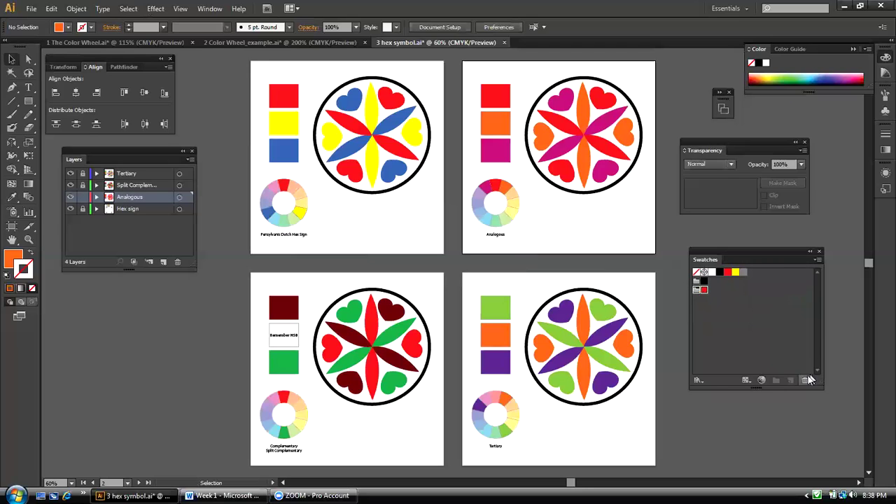
left_click(808, 379)
left_click(436, 264)
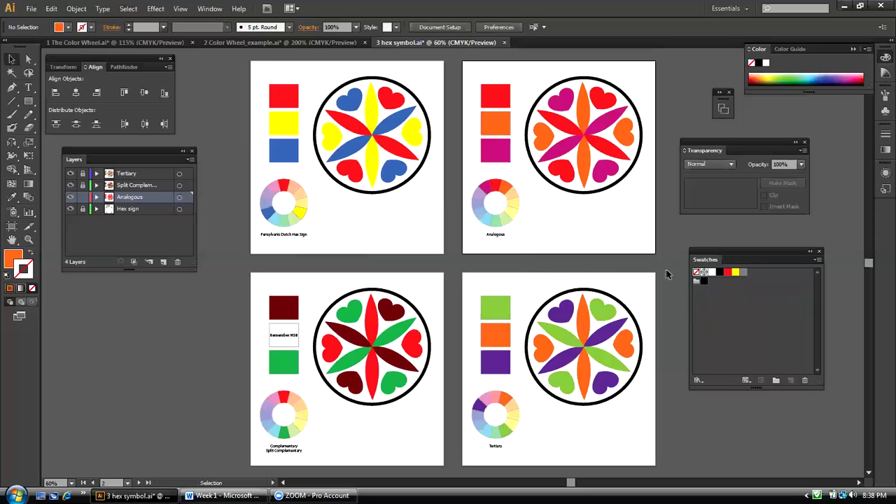
left_click(697, 280)
left_click(806, 378)
left_click(437, 263)
left_click_drag(736, 259, 747, 265)
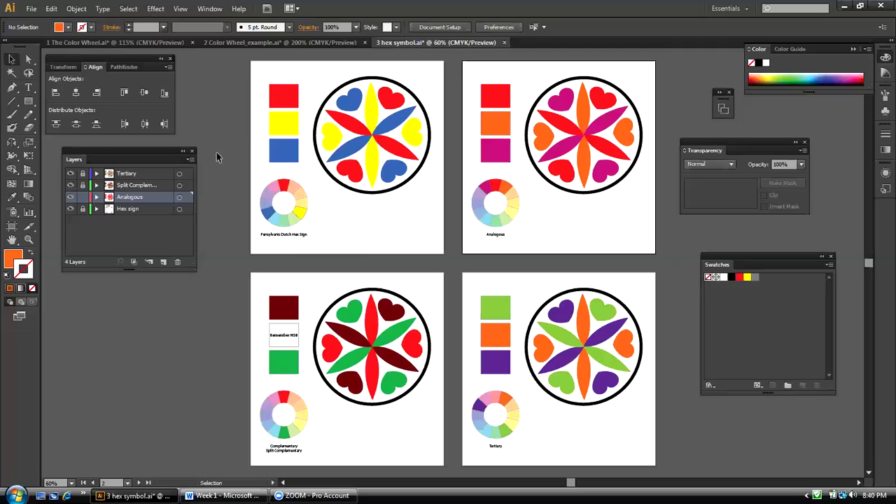
Read the Part 1 color wheel requirements in the Week 1 Word document and compare them with the two color wheel files
left_click(223, 495)
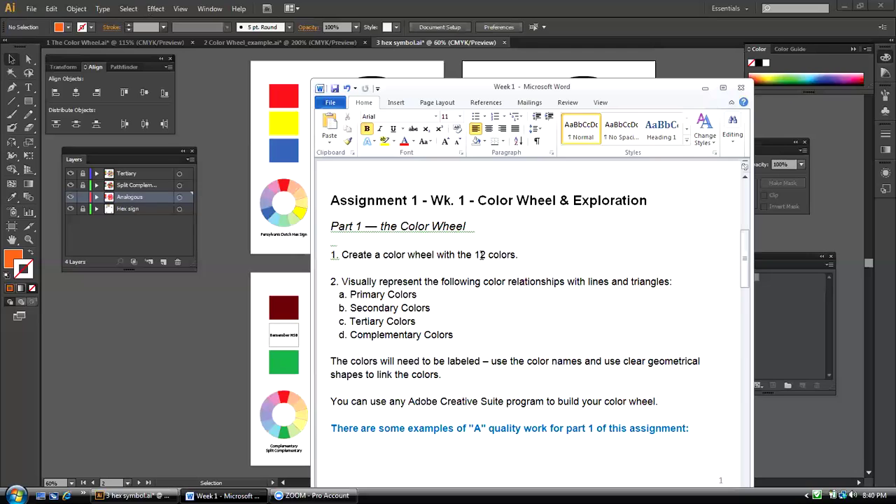
left_click(115, 42)
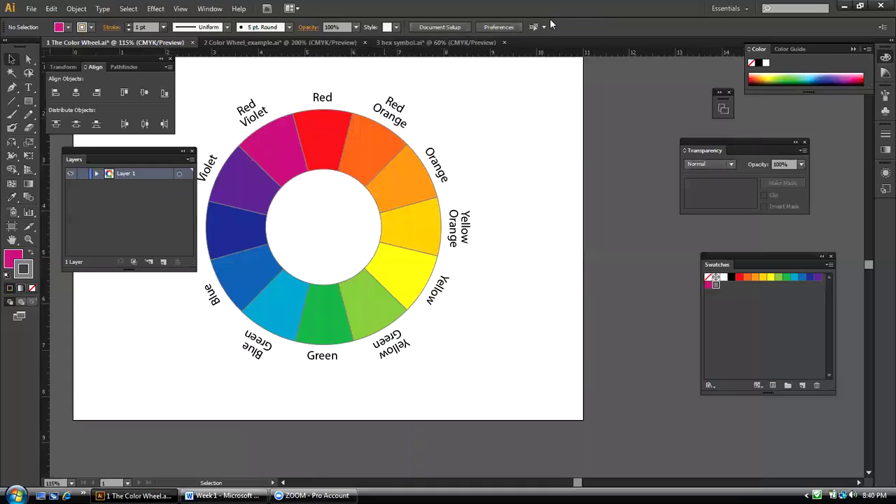
left_click(251, 42)
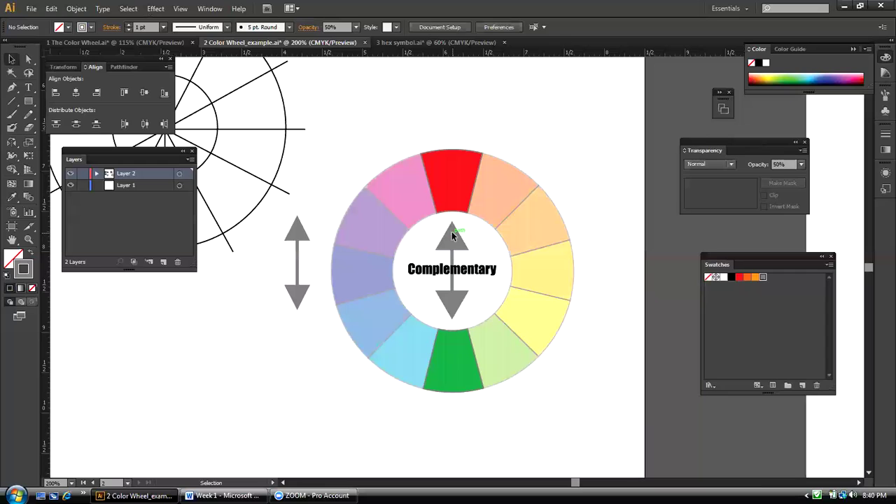
left_click(223, 495)
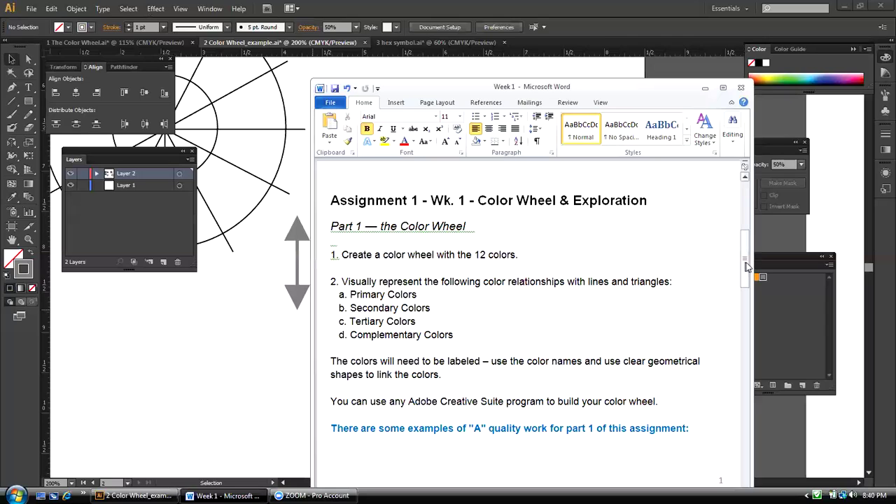
left_click_drag(747, 261, 741, 235)
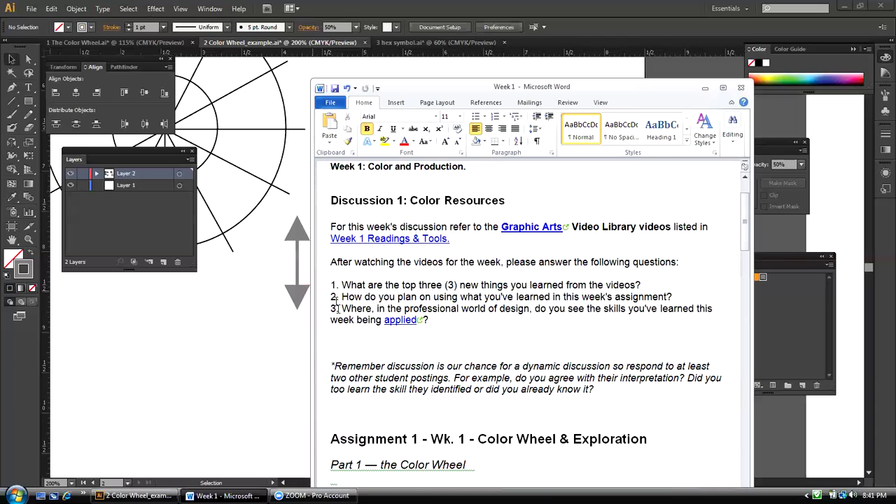
left_click_drag(743, 228, 744, 255)
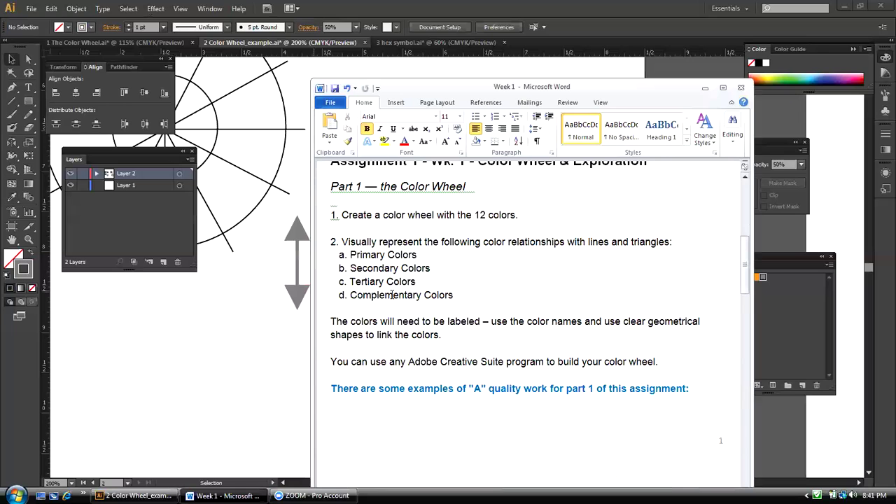
mouse_move(746, 290)
left_mouse_down()
mouse_move(749, 246)
mouse_move(749, 275)
left_mouse_up()
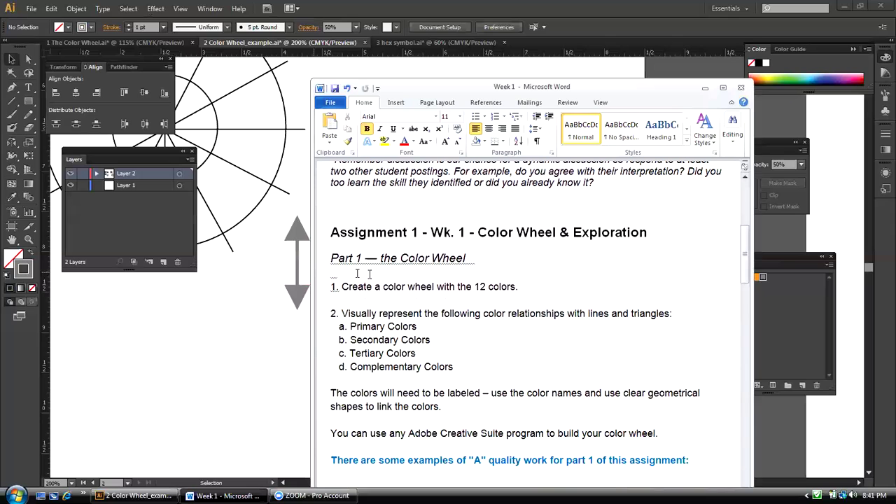
left_click(702, 89)
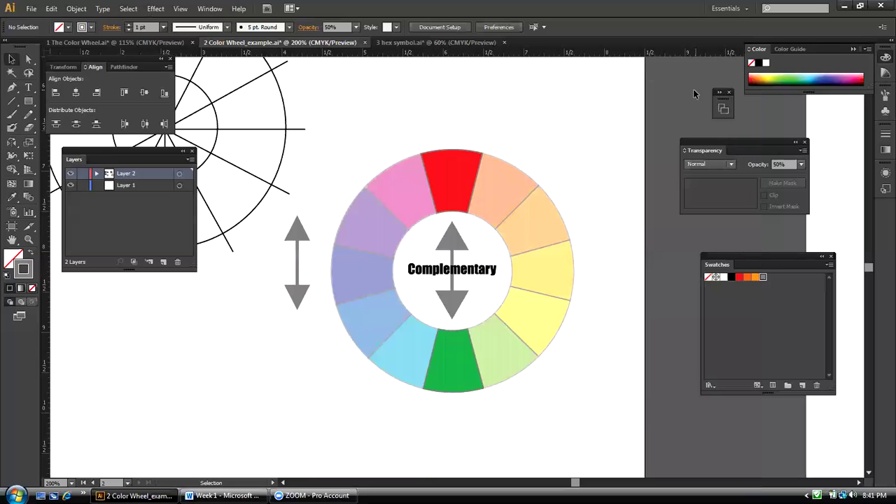
Compare the hex sign artboards with the Part 2 Color Exploration requirements in the Word document, and review the Part 1 list again
left_click(382, 43)
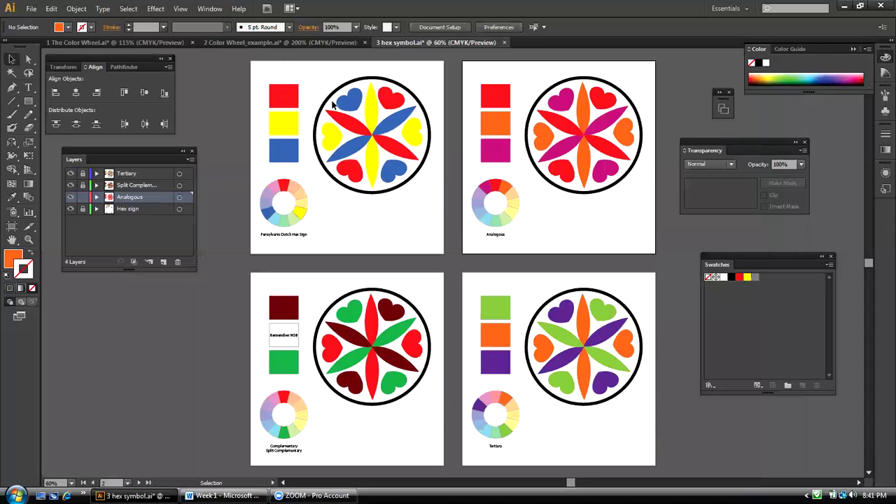
left_click(223, 495)
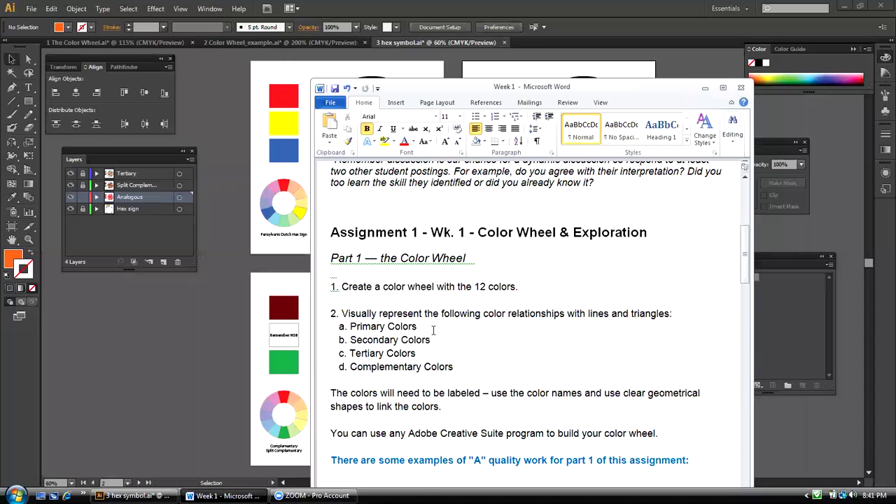
left_click_drag(747, 246, 736, 329)
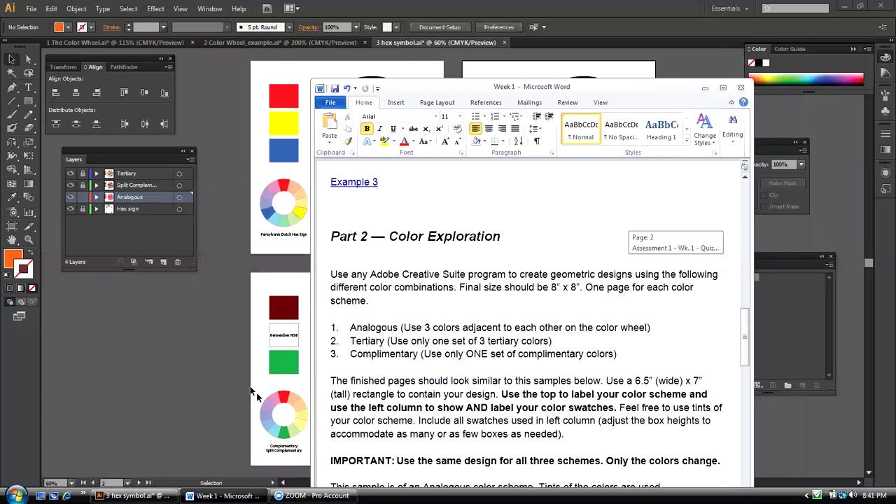
left_click(385, 350)
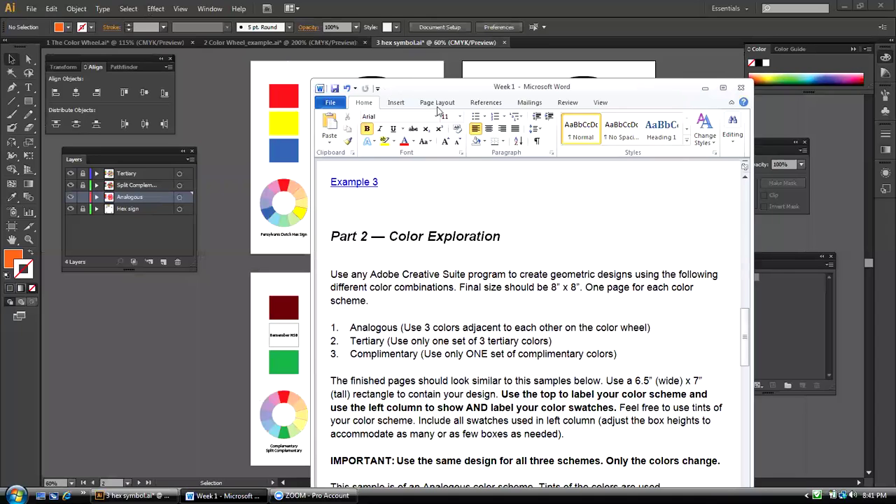
left_click_drag(390, 87, 362, 73)
left_click_drag(718, 334, 717, 260)
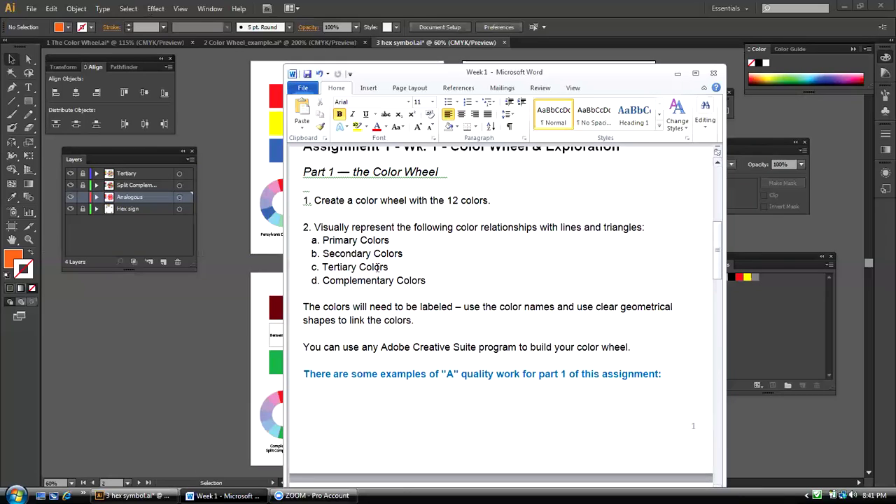
left_click(674, 74)
Look over the Complementary wheel example and the Part 2 submission instructions in Word, and return to the hex symbol file
left_click(214, 42)
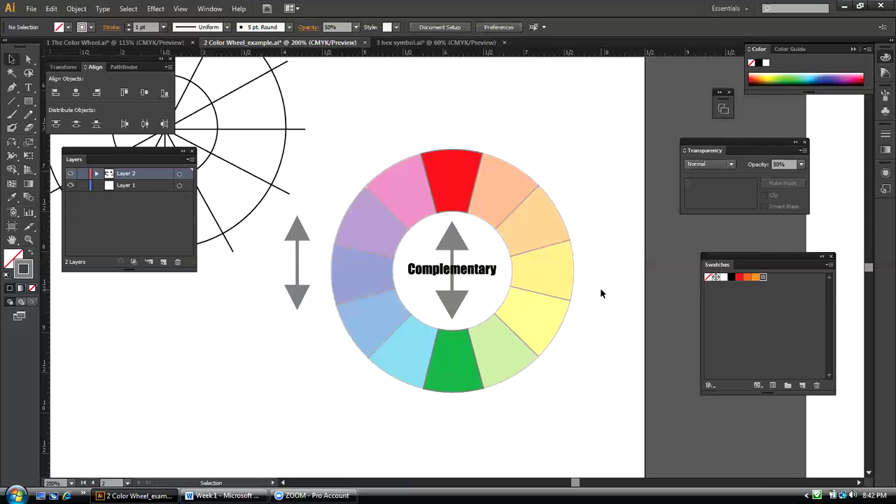
left_click(223, 495)
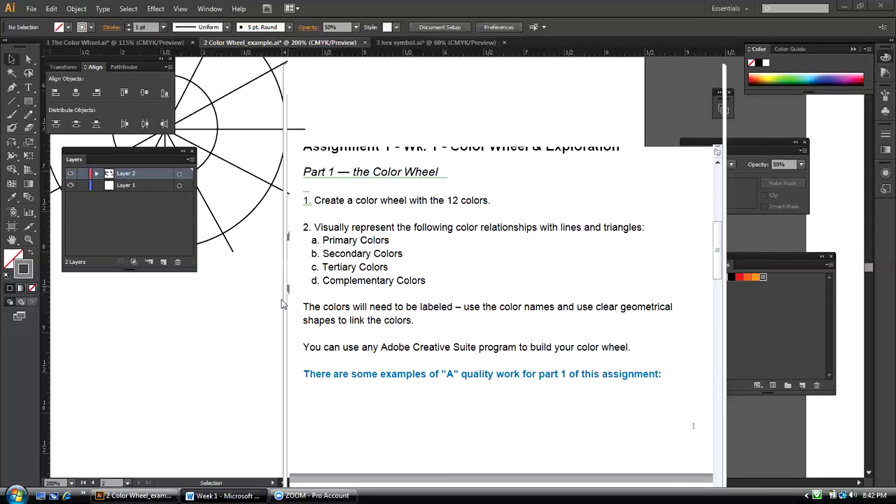
left_click_drag(721, 258, 720, 336)
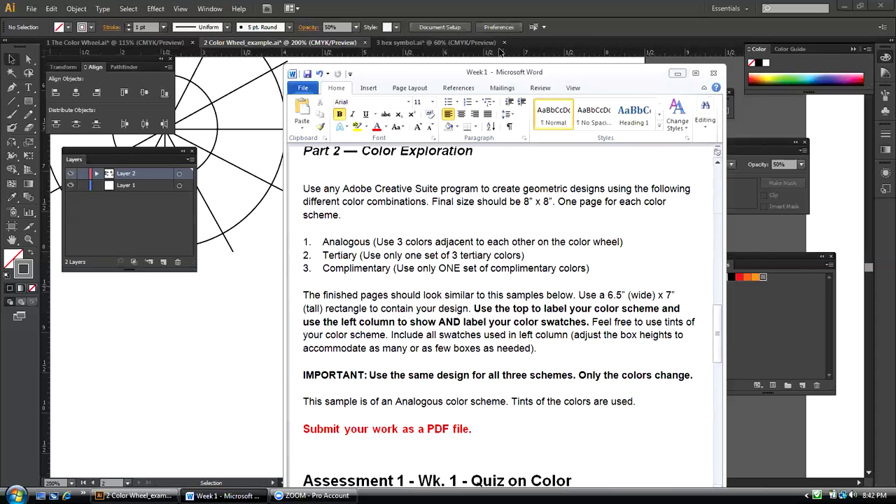
left_click(678, 73)
left_click(437, 42)
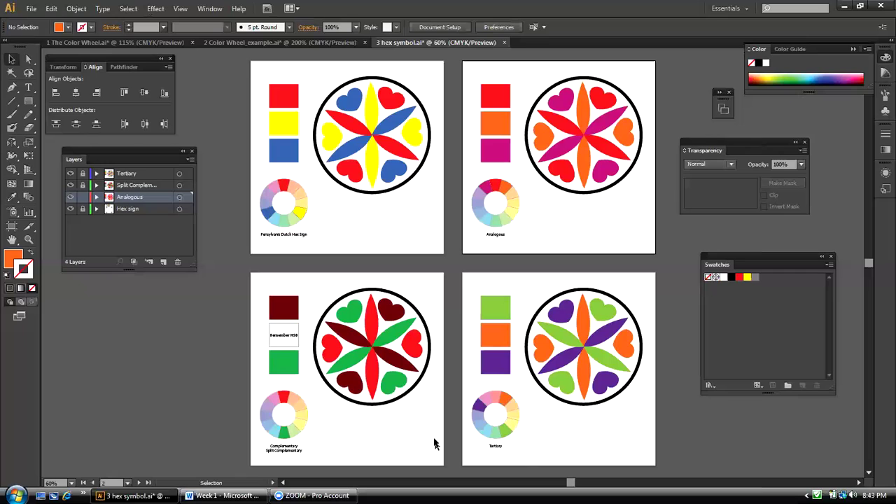
Reread the Part 2 scheme list and the Part 1 instructions in the Word document, and minimize it
left_click(223, 495)
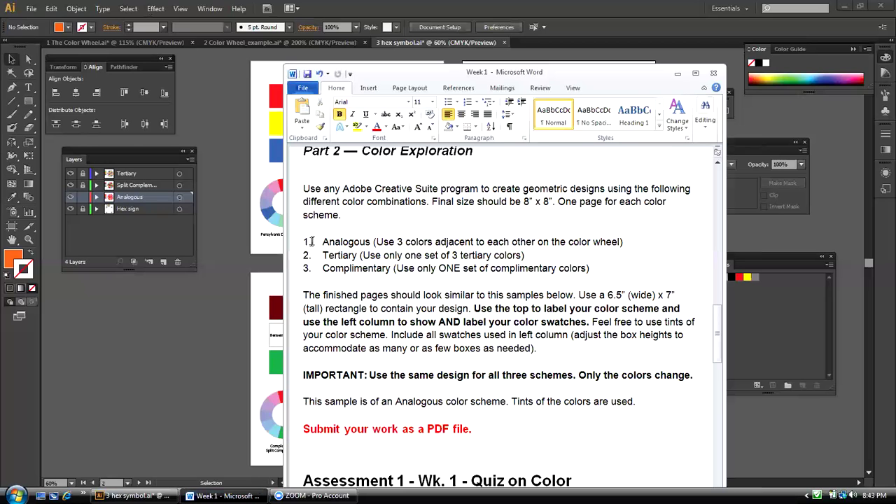
left_click_drag(717, 319, 717, 245)
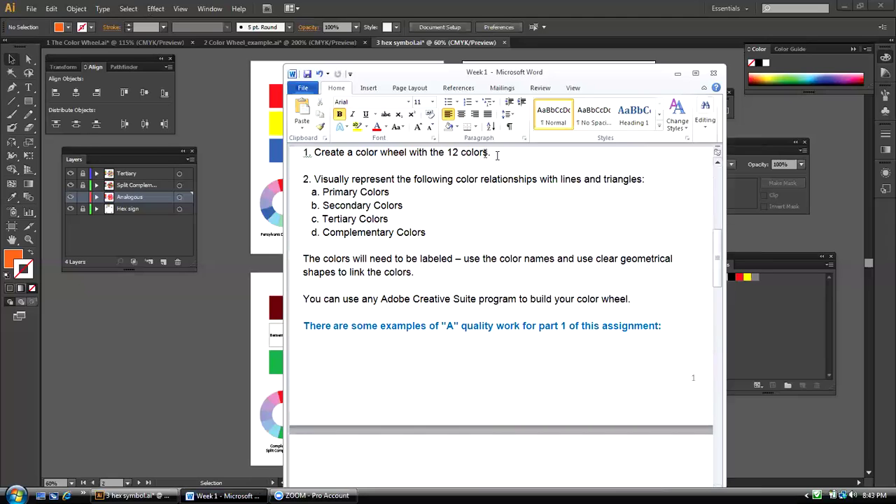
left_click_drag(721, 258, 721, 251)
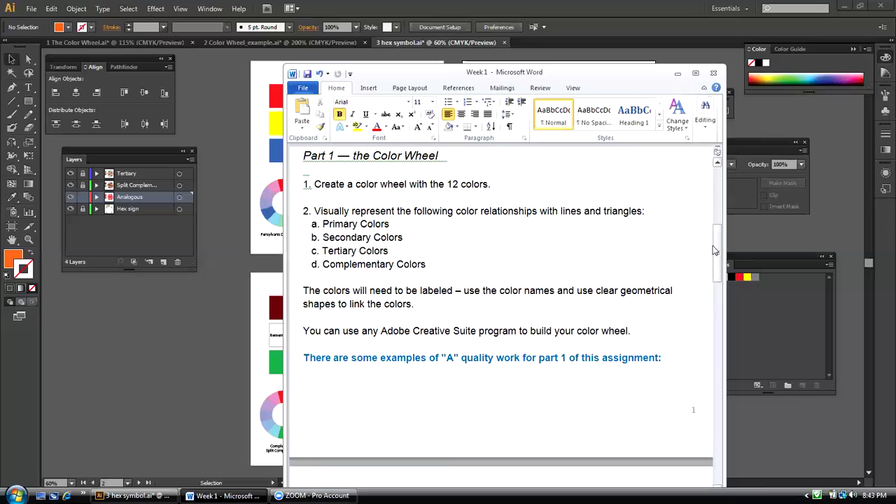
left_click(677, 74)
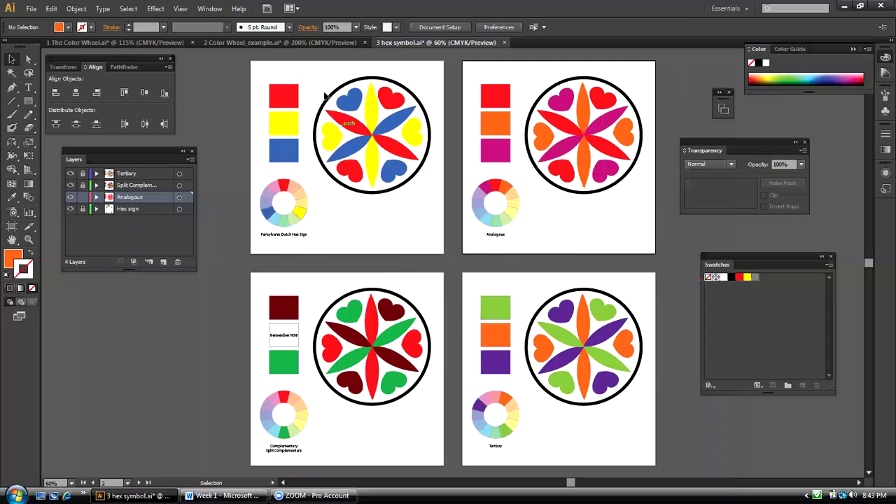
Check the Complementary wheel example against the Part 1 color relationships in Word, and bring the hex symbol file back
left_click(273, 42)
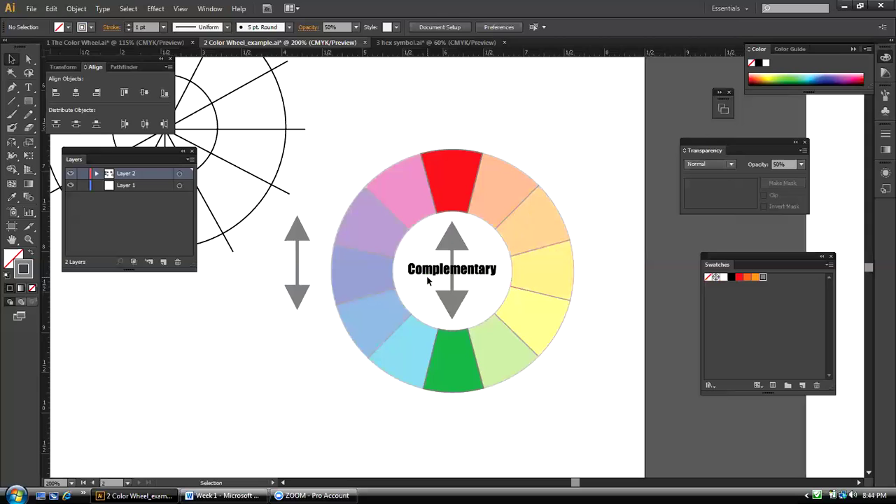
left_click(222, 495)
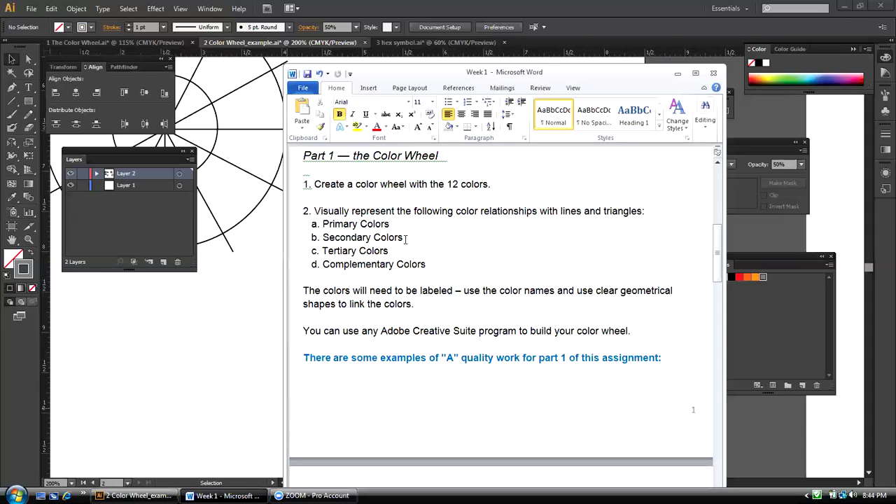
left_click(405, 240)
left_click(678, 73)
left_click(392, 43)
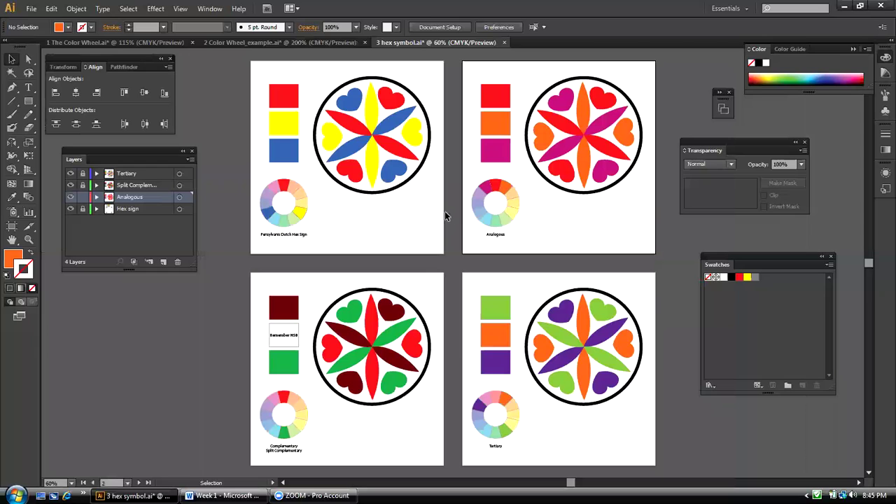
Start saving a copy of the hex symbol file to the Desktop, named with the student's surname followed by _Assignment_pt2
left_click(31, 9)
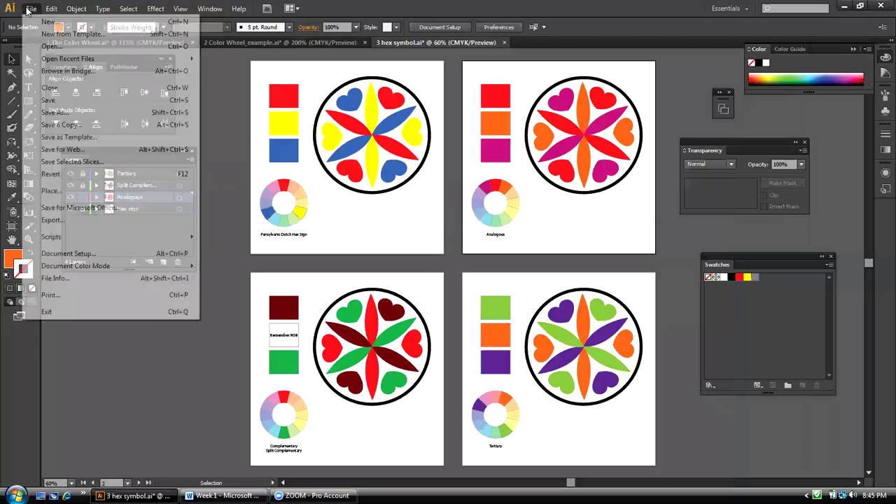
left_click(59, 126)
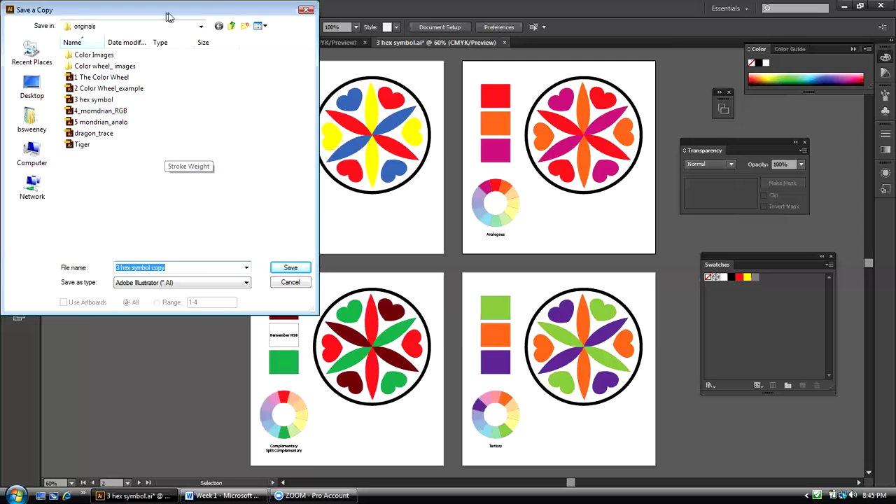
left_click_drag(168, 15, 515, 47)
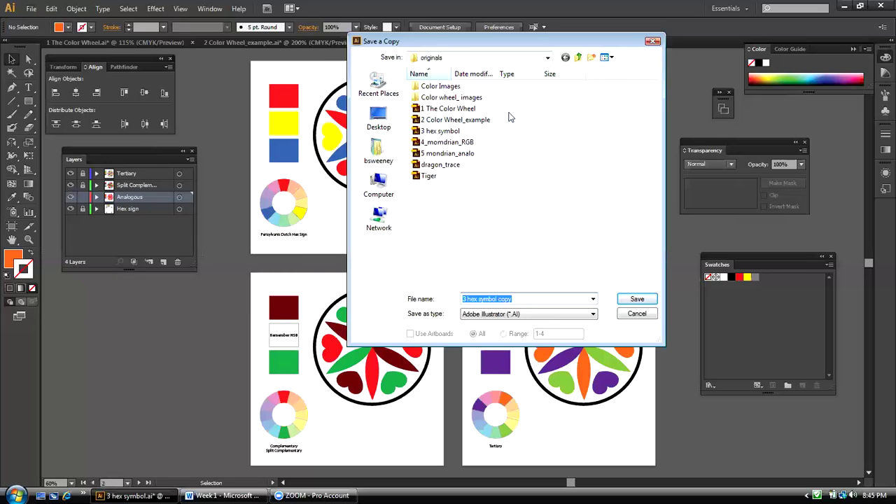
left_click(378, 117)
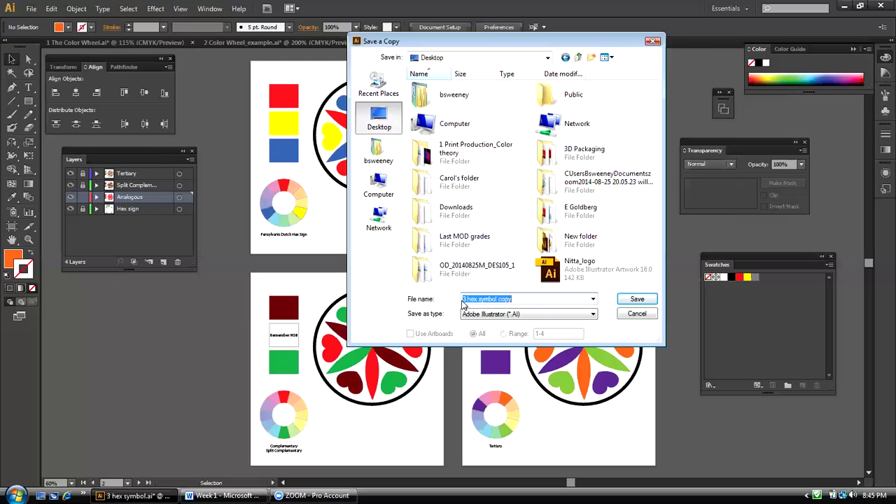
left_click_drag(516, 300, 464, 299)
type("R")
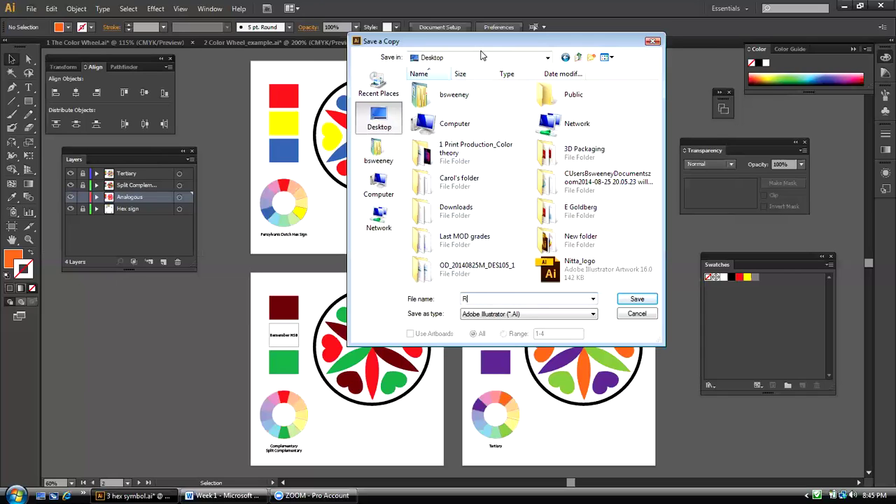
type("ogers")
type("_Assignment_pt2")
Set the copy's format to Adobe PDF, review the available PDF presets, and cancel the export
left_click(525, 315)
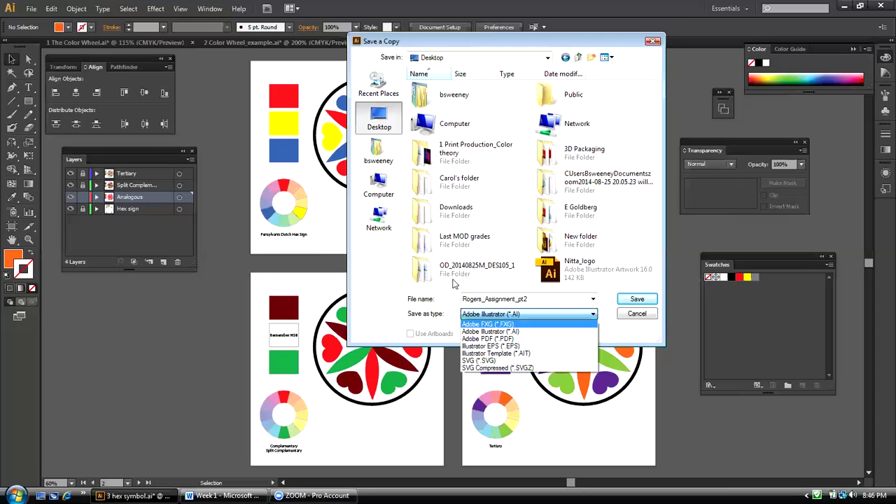
left_click(485, 340)
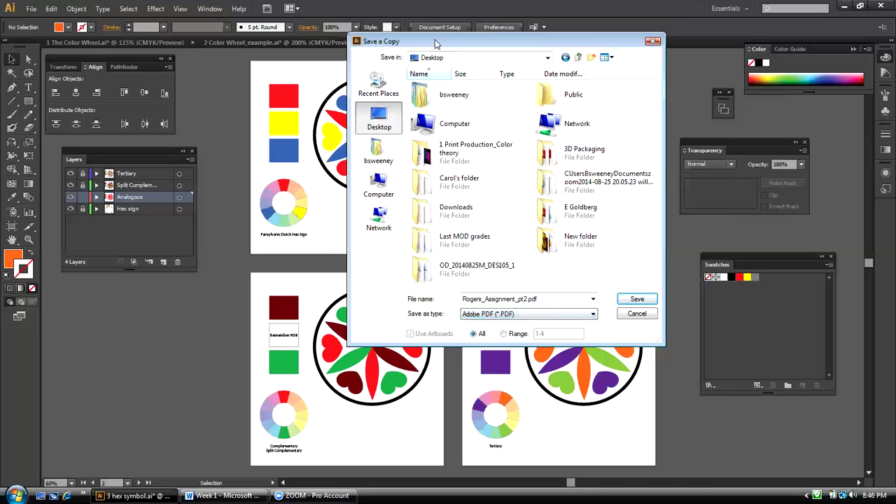
left_click(623, 301)
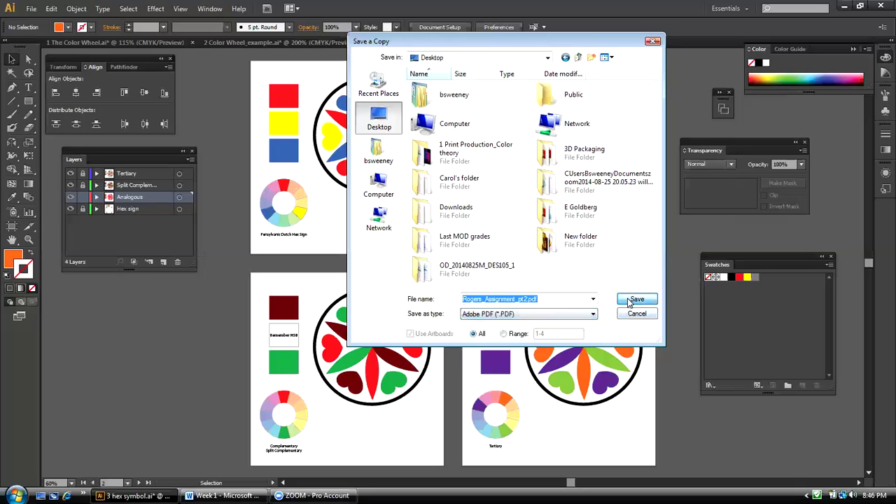
left_click(630, 299)
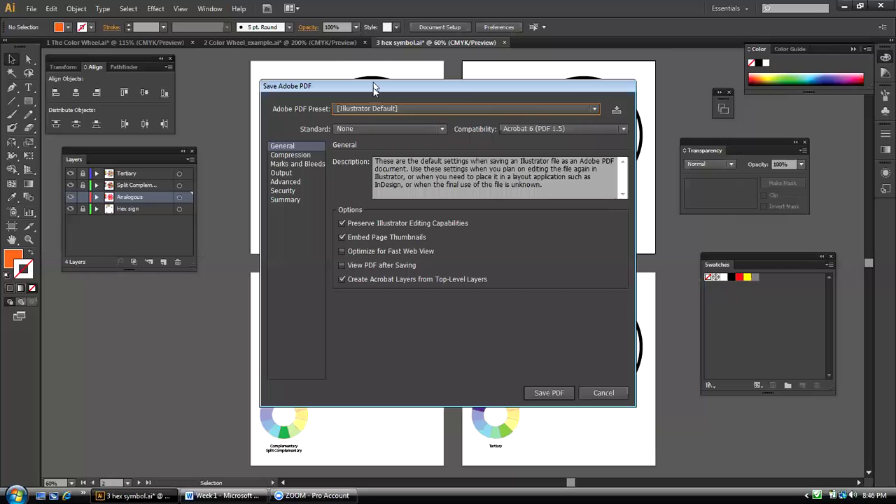
left_click_drag(373, 81, 387, 78)
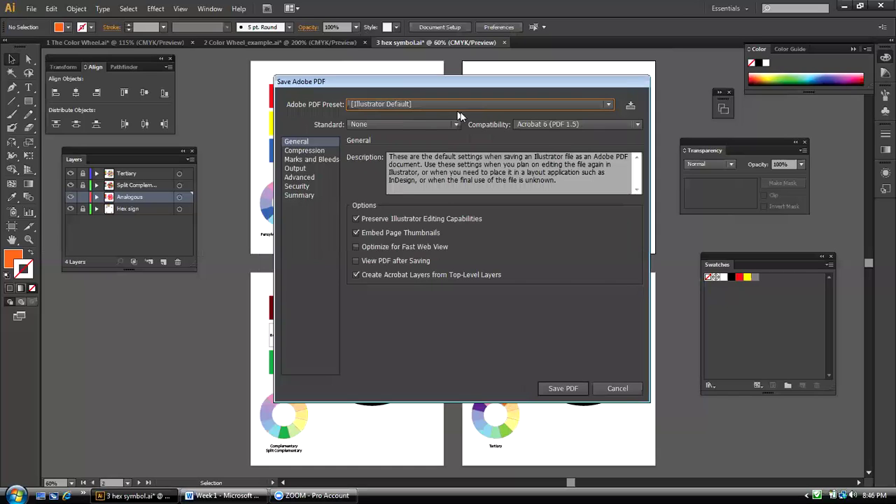
left_click(607, 104)
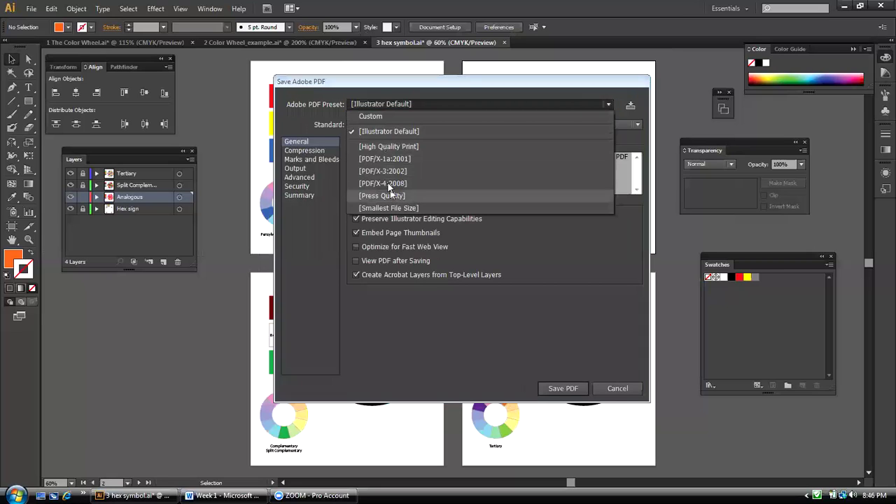
left_click(401, 104)
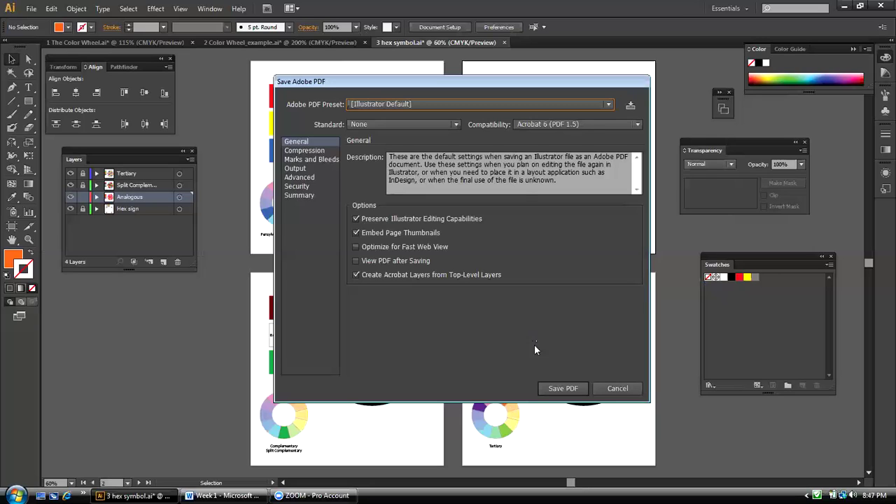
left_click(611, 388)
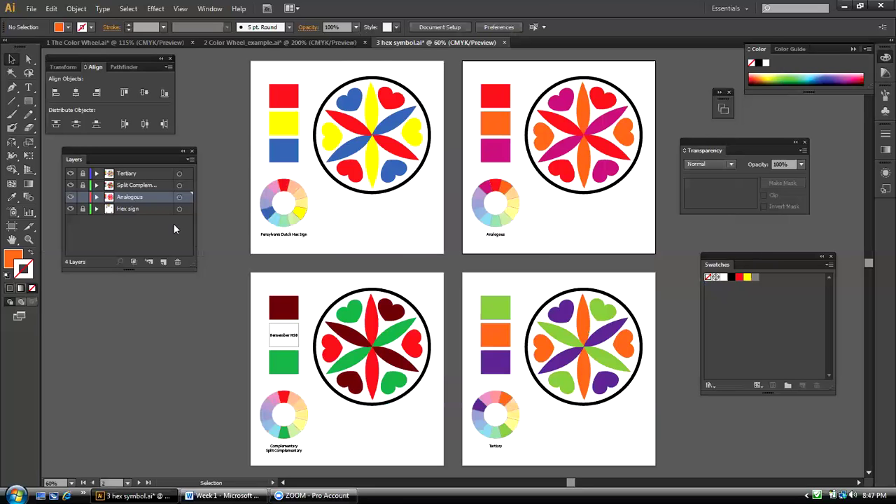
Unlock all the locked layers and every locked object in the hex symbol file
left_click(83, 173)
left_click(288, 239)
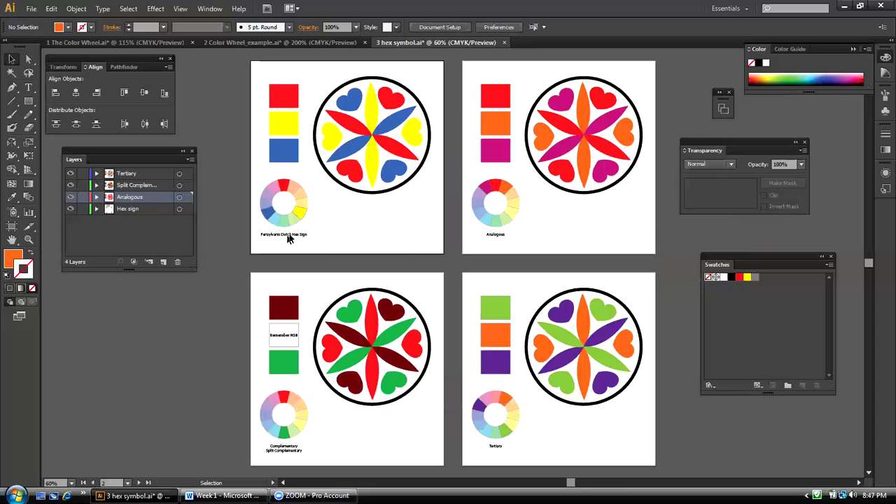
left_click(486, 240)
left_click(488, 239)
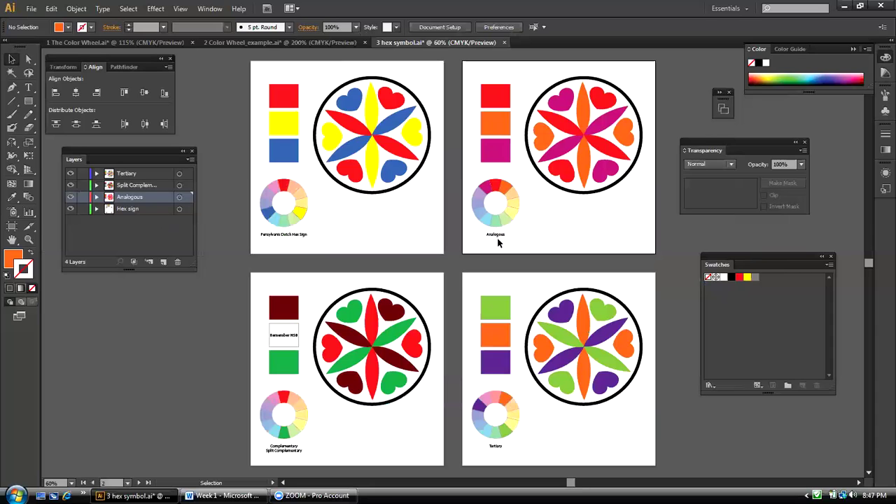
left_click(76, 8)
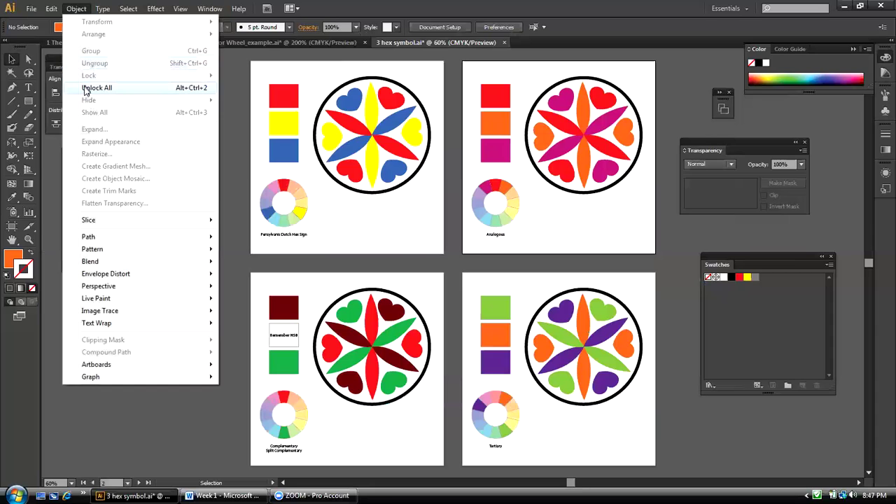
left_click(91, 87)
left_click(500, 251)
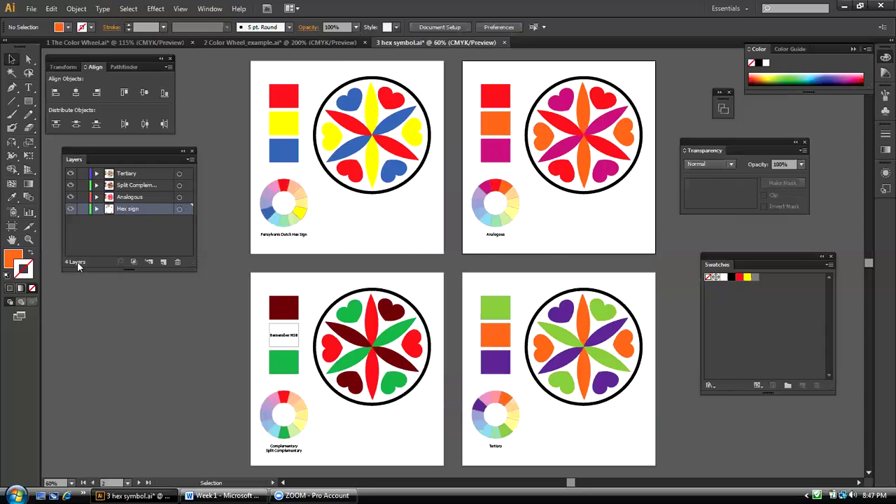
Convert the Analogous label under its color wheel to outlines and select it to check the resulting shapes
left_click(28, 239)
left_click_drag(464, 226, 529, 245)
left_click(12, 59)
left_click(380, 266)
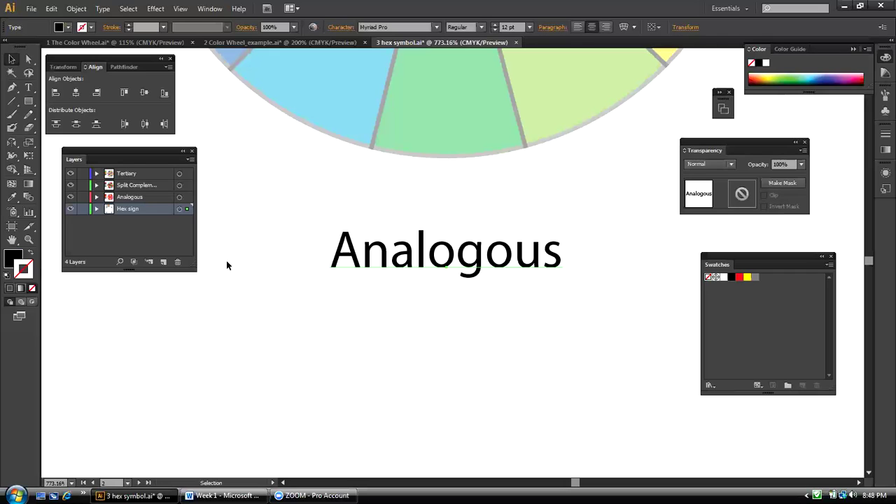
left_click(105, 10)
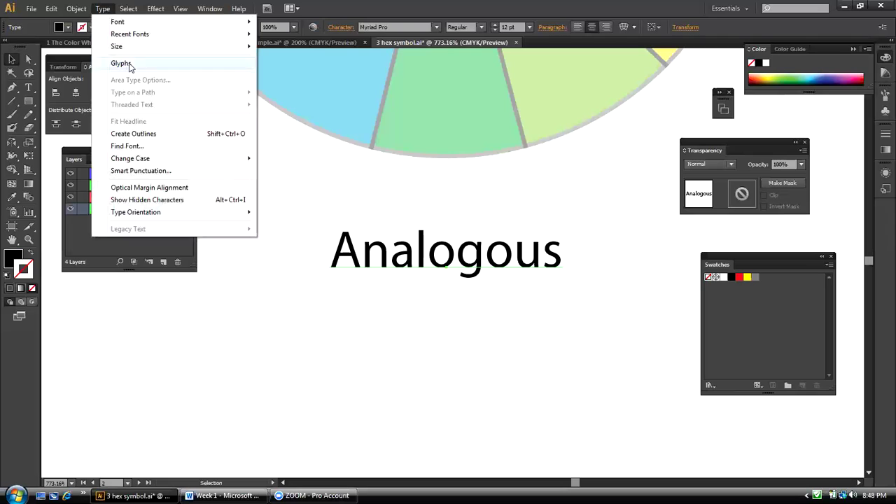
left_click(144, 134)
left_click(401, 276)
left_click(413, 256)
left_click(423, 303)
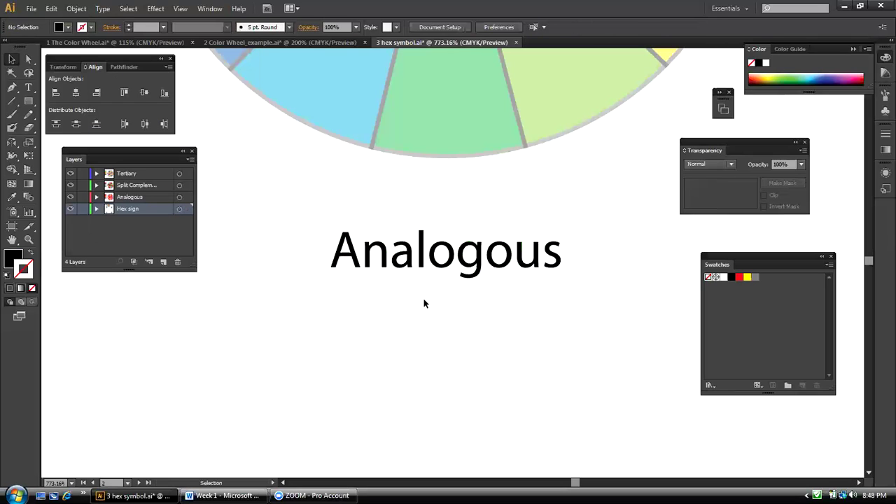
left_click(436, 257)
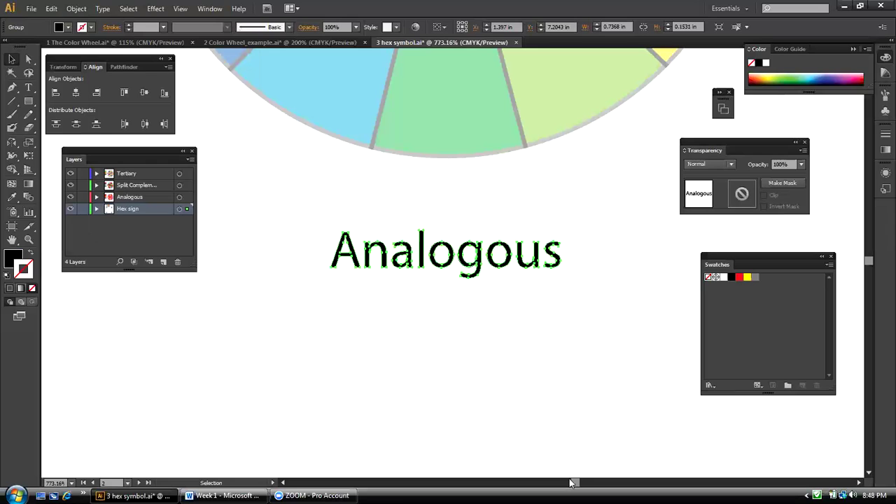
Select the Pensylvanis Dutch Hex Sign label and move the Swatches panel off it
left_click_drag(573, 486, 553, 483)
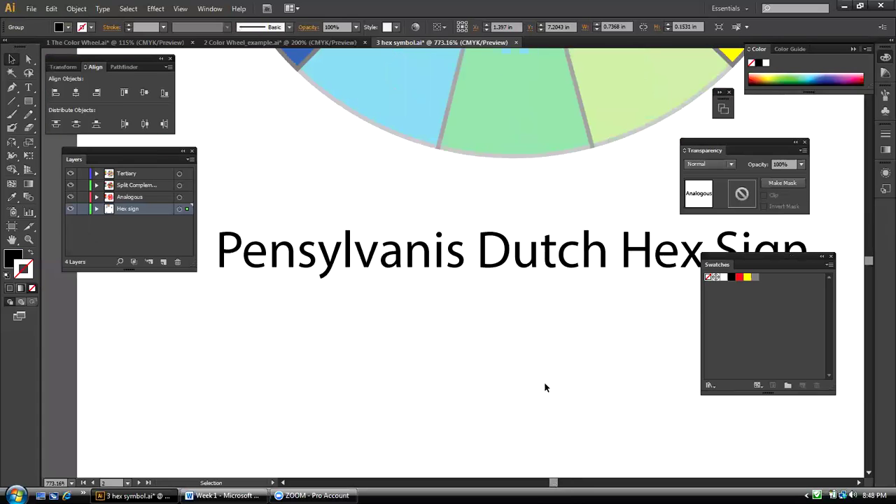
left_click(522, 263)
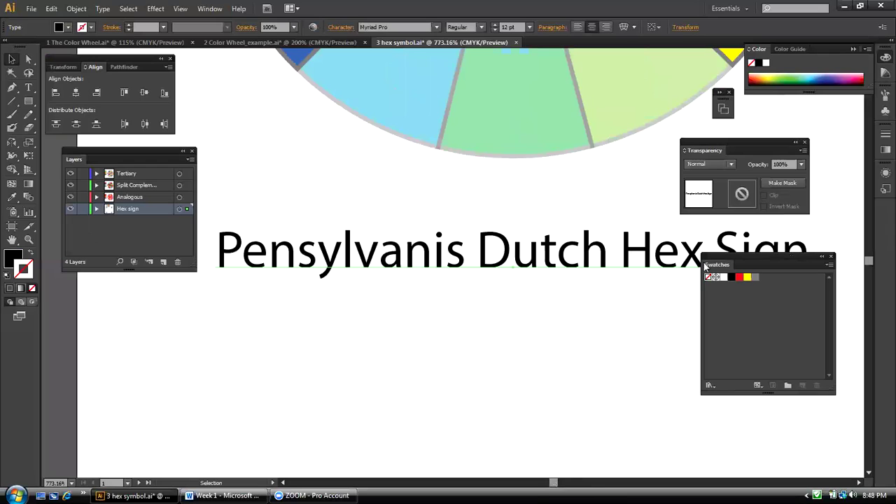
left_click_drag(712, 264, 721, 351)
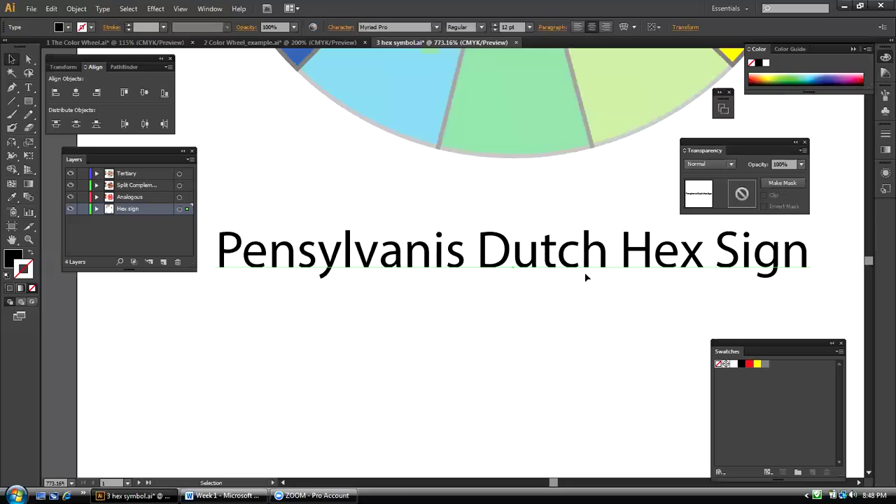
Try a font size of 18 pt on the Pensylvanis Dutch Hex Sign label
left_click(530, 27)
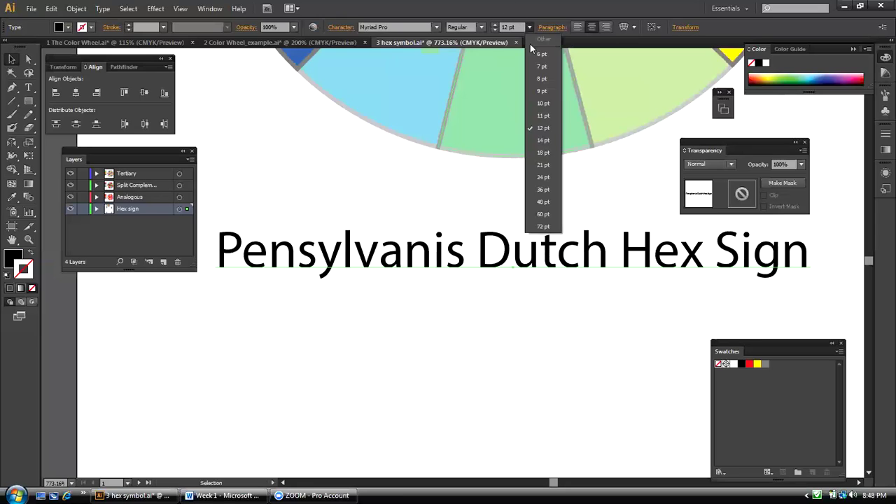
left_click(542, 152)
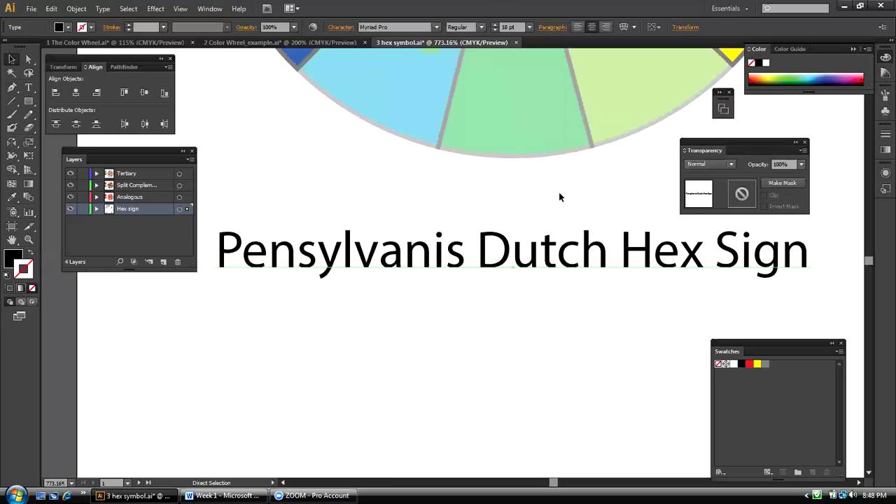
left_click(559, 197)
Convert the Pensylvanis Dutch Hex Sign label to outlines and select it to check the resulting shapes
left_click(103, 8)
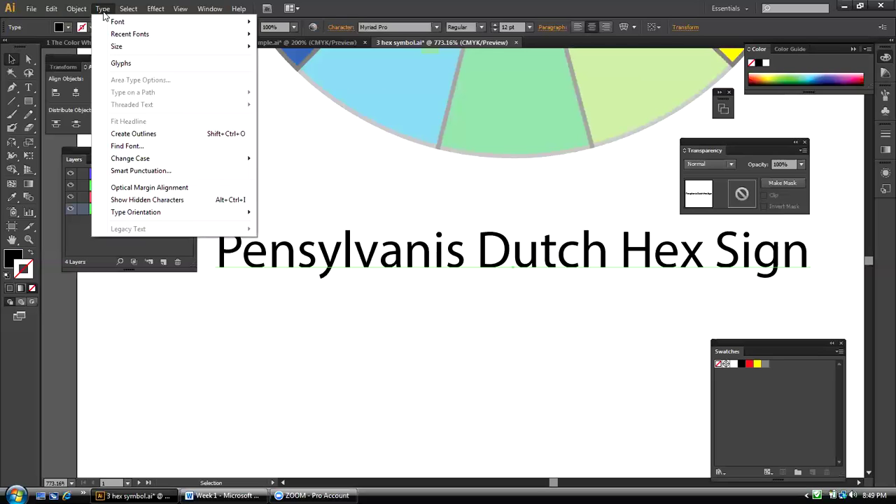
left_click(121, 135)
left_click(384, 280)
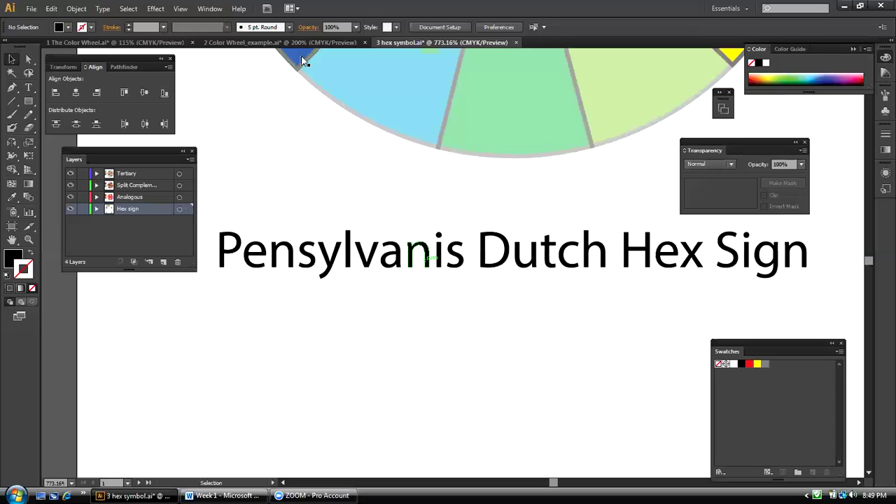
left_click(180, 8)
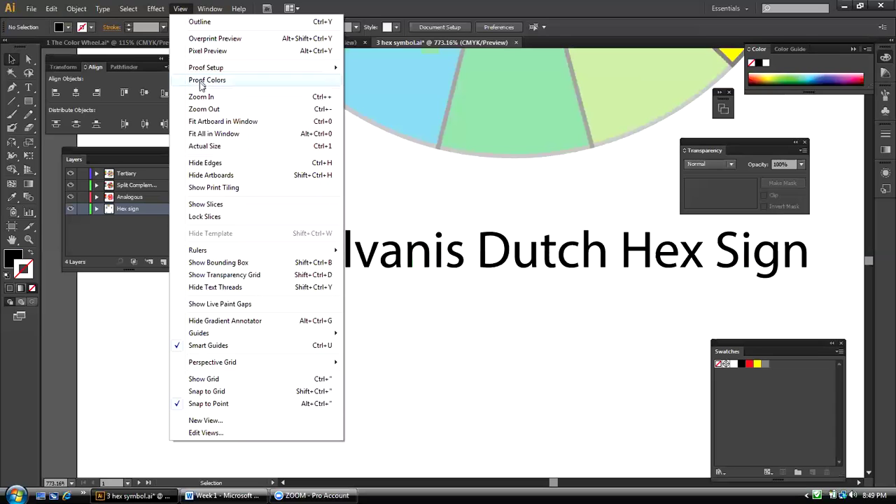
left_click(207, 123)
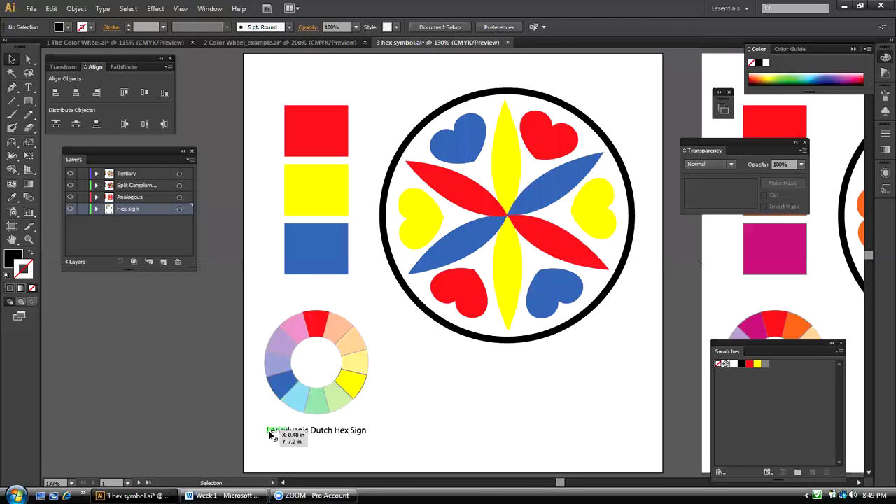
left_click(315, 430)
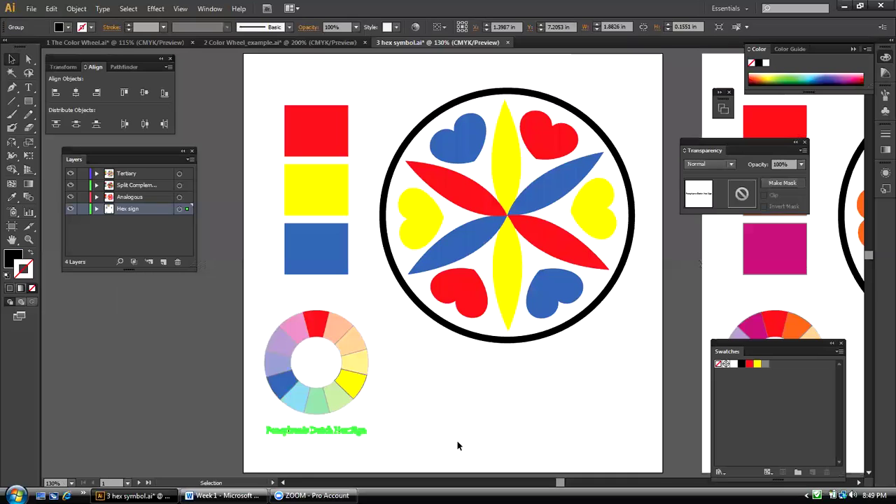
left_click(458, 446)
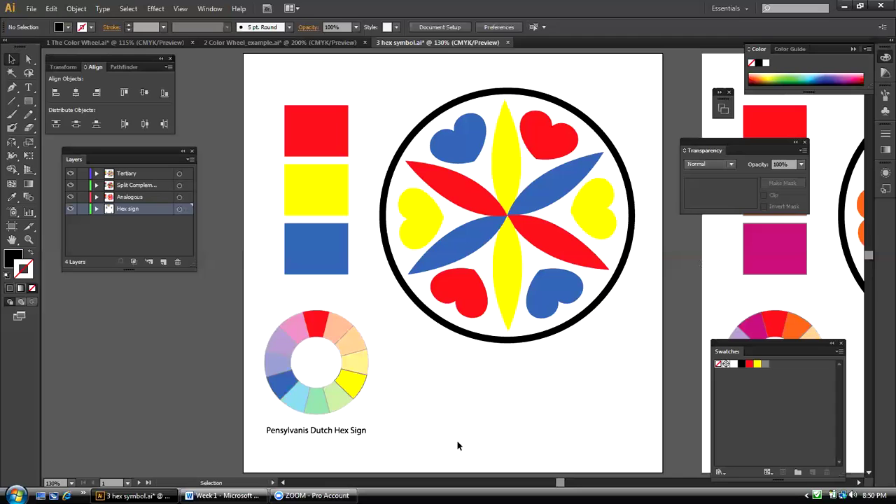
Save the hex sign document to the Desktop as an Adobe PDF, named with the student's surname followed by _assignment_pt2
left_click(32, 10)
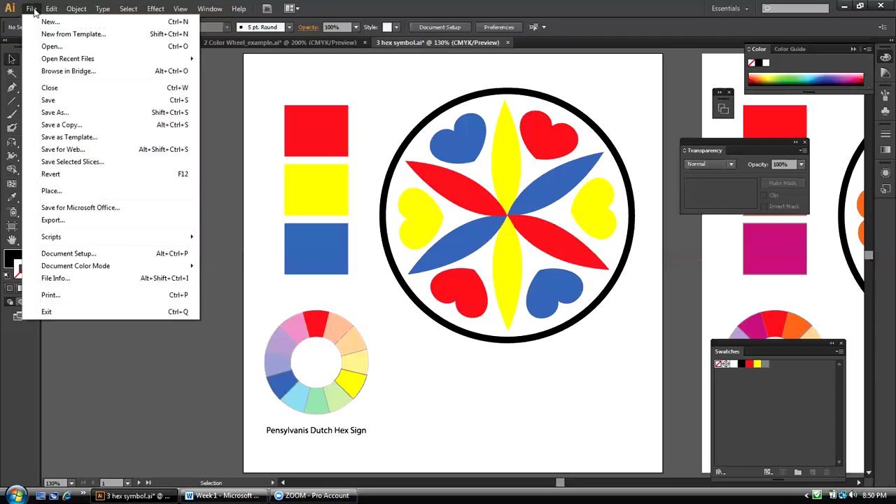
left_click(49, 113)
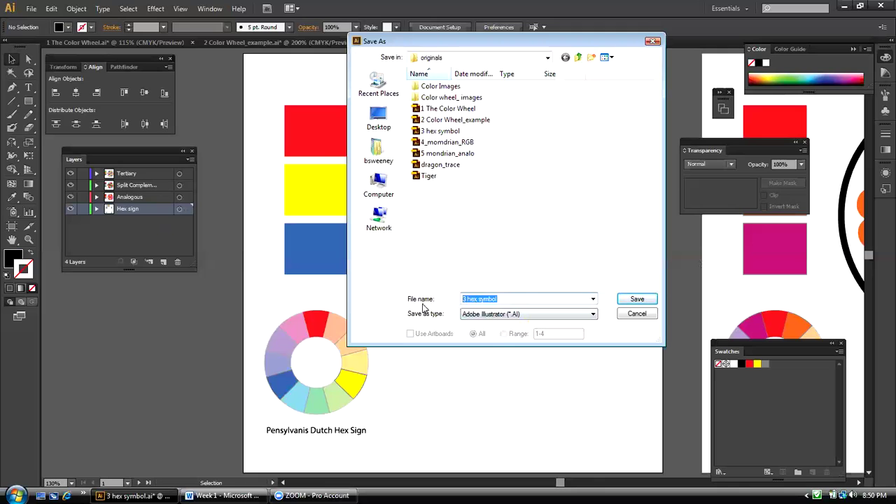
type("Rogers_assignment_pt2")
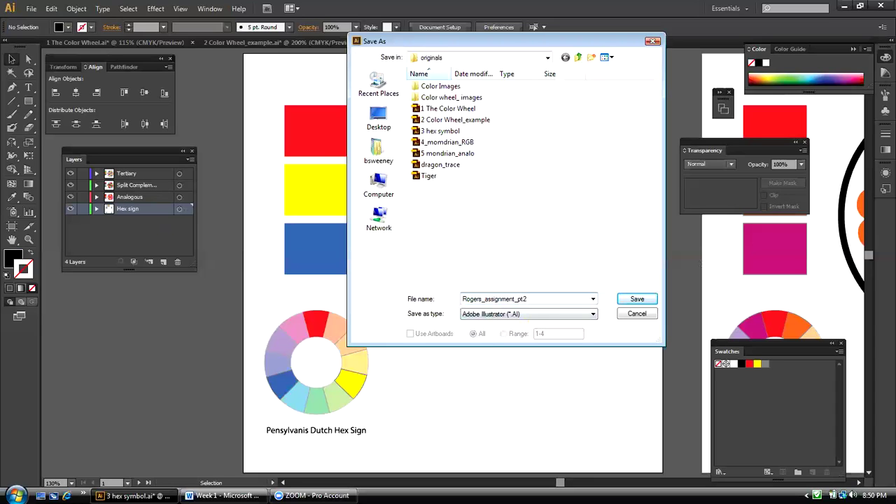
left_click(548, 316)
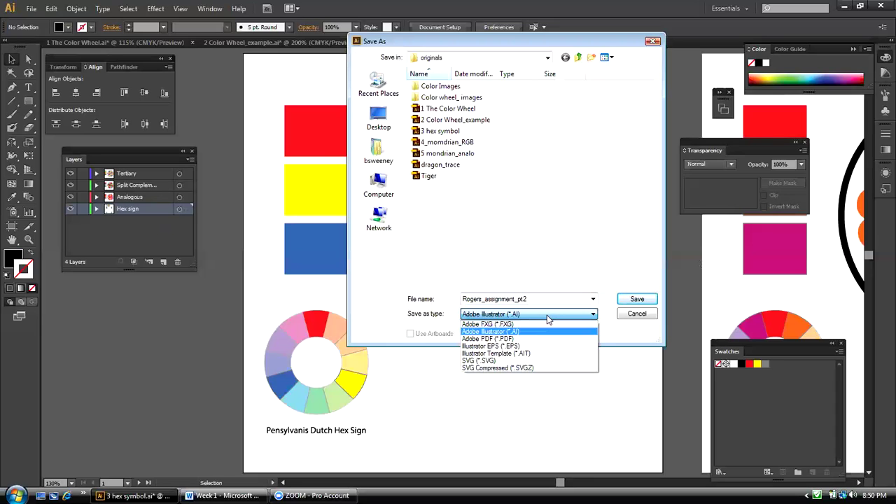
left_click(497, 339)
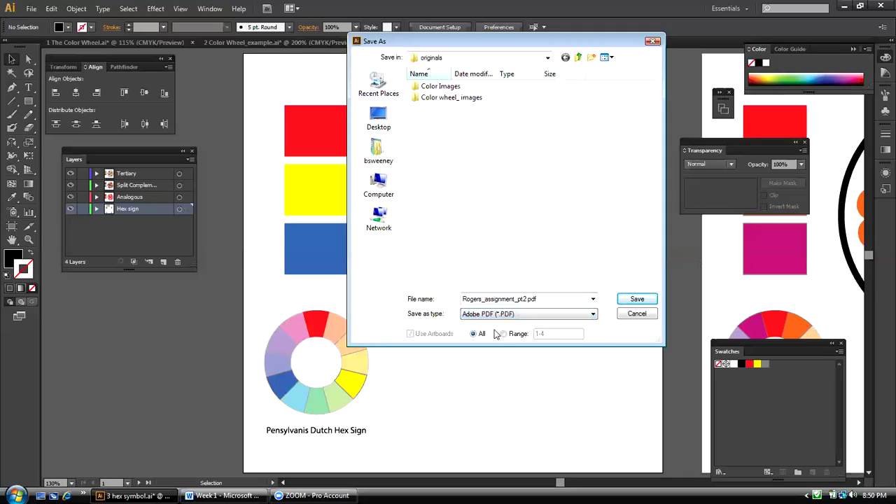
left_click(380, 120)
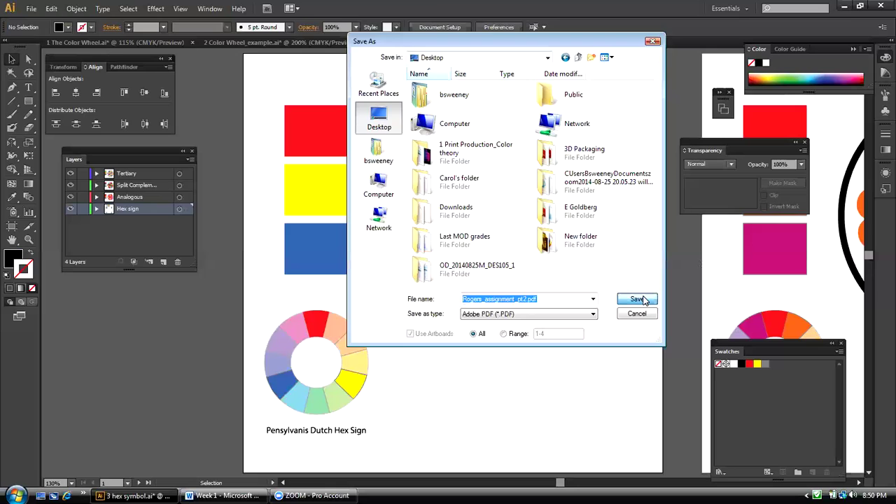
left_click(638, 300)
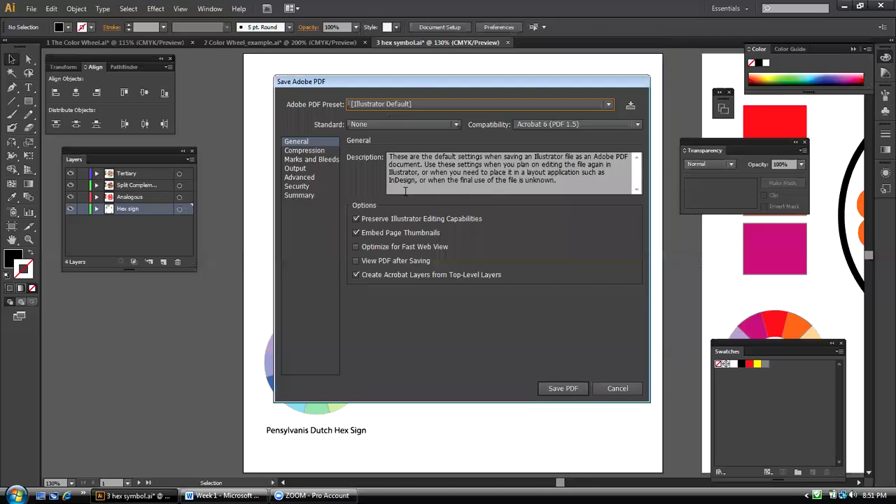
Keep Preserve Illustrator Editing Capabilities enabled in the PDF options and save the PDF
left_click(356, 219)
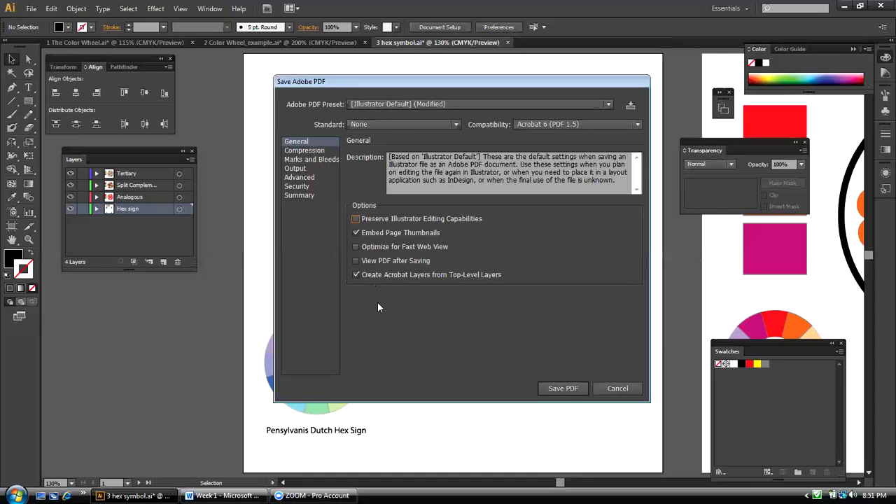
left_click(355, 219)
left_click(562, 388)
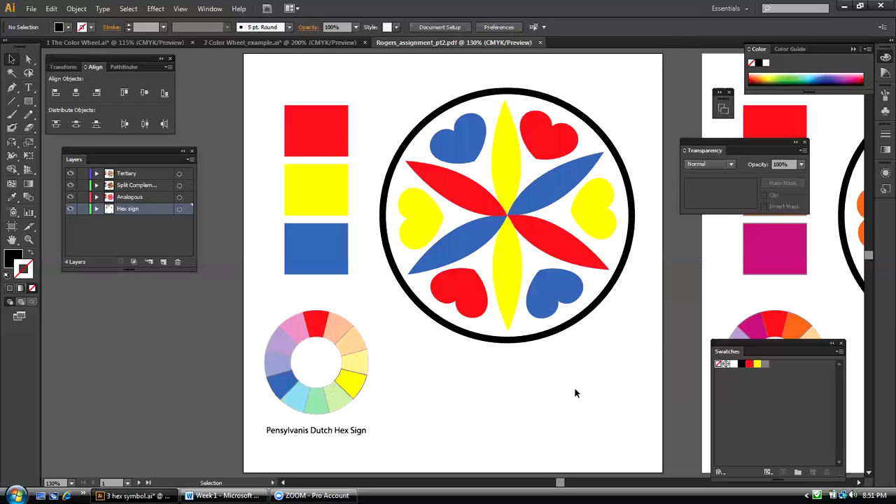
Switch to the desktop, move the saved assignment PDF's icon to an empty area and open it in Adobe Reader
left_click(841, 7)
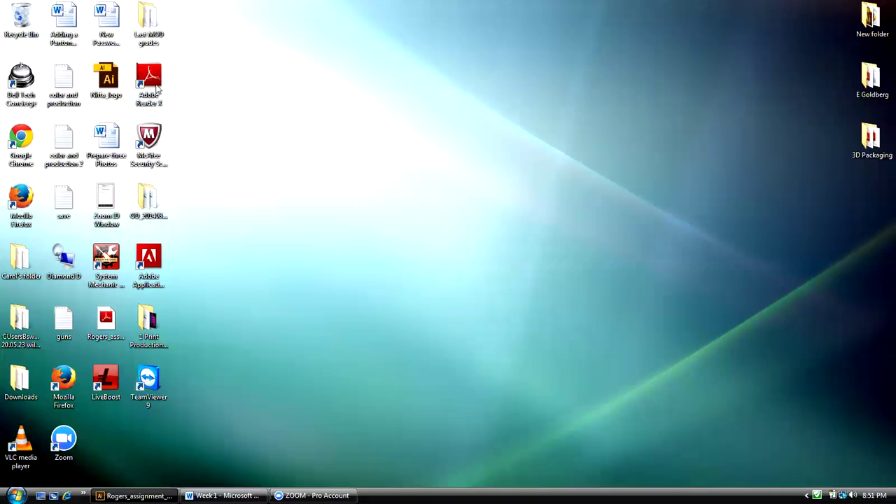
left_click_drag(109, 326, 324, 203)
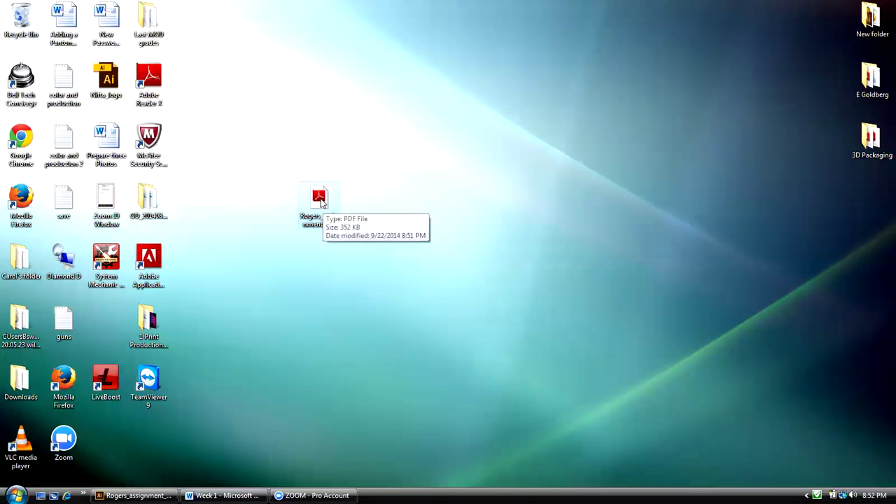
double_click(322, 201)
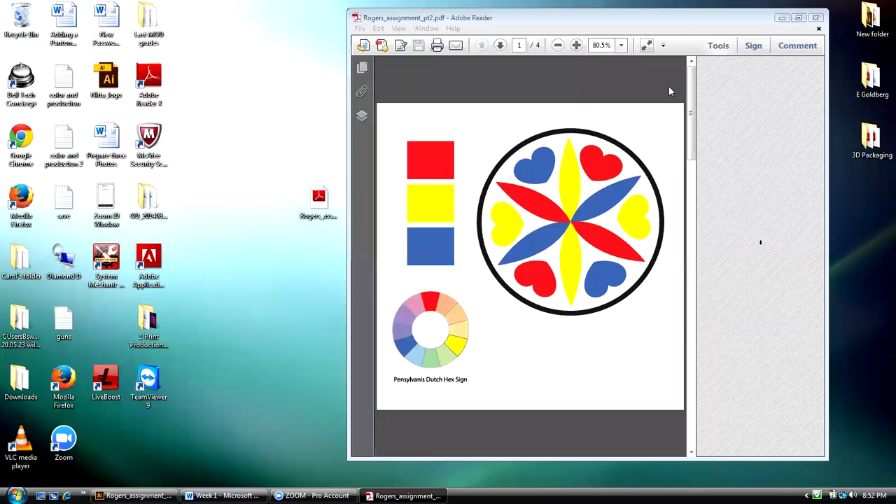
Show the page thumbnails, check pages 2, 3 and 4 of the PDF, and close Adobe Reader
left_click(362, 68)
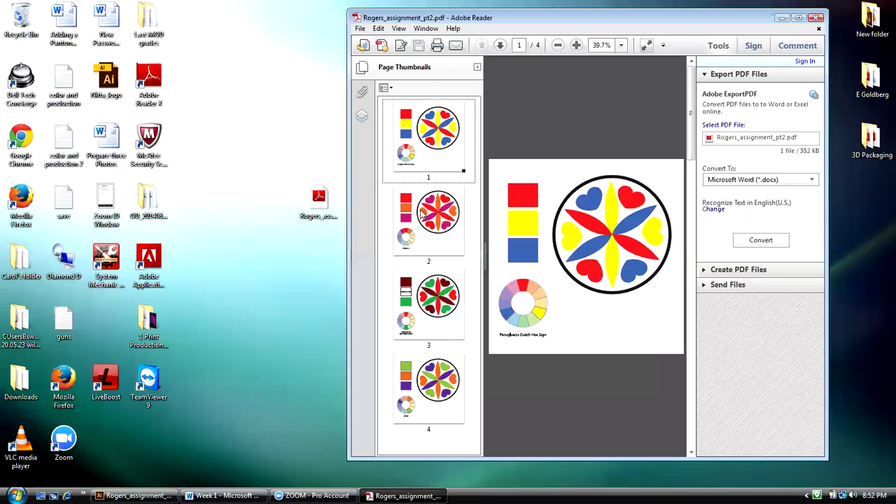
left_click(422, 216)
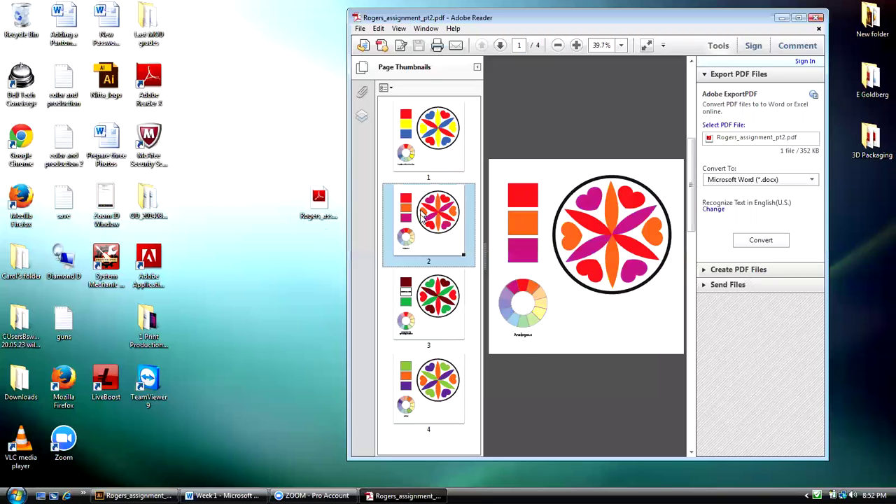
left_click(423, 324)
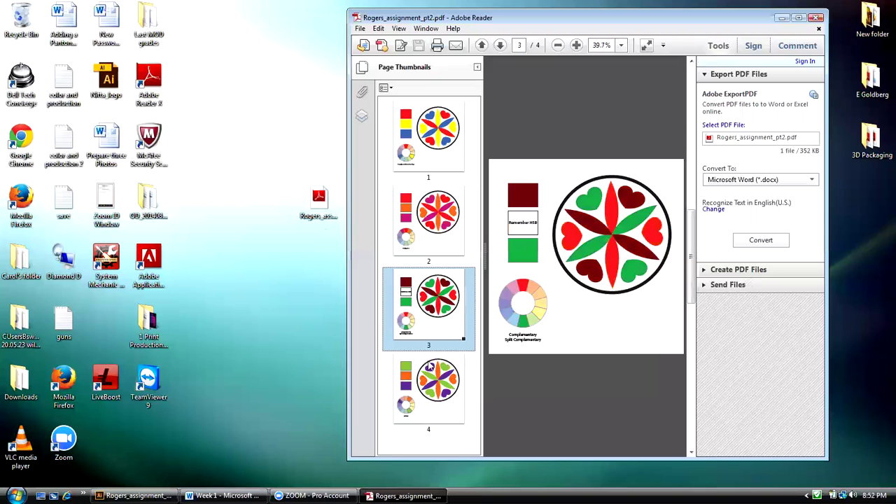
left_click(430, 375)
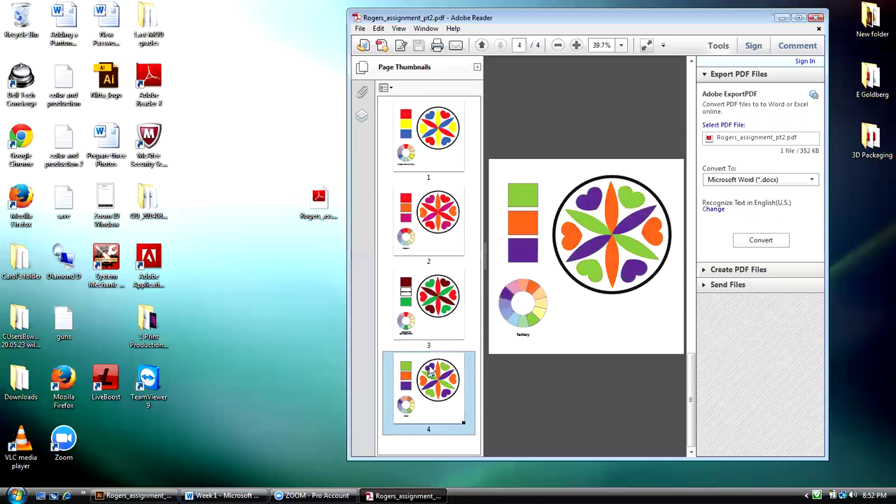
left_click(816, 18)
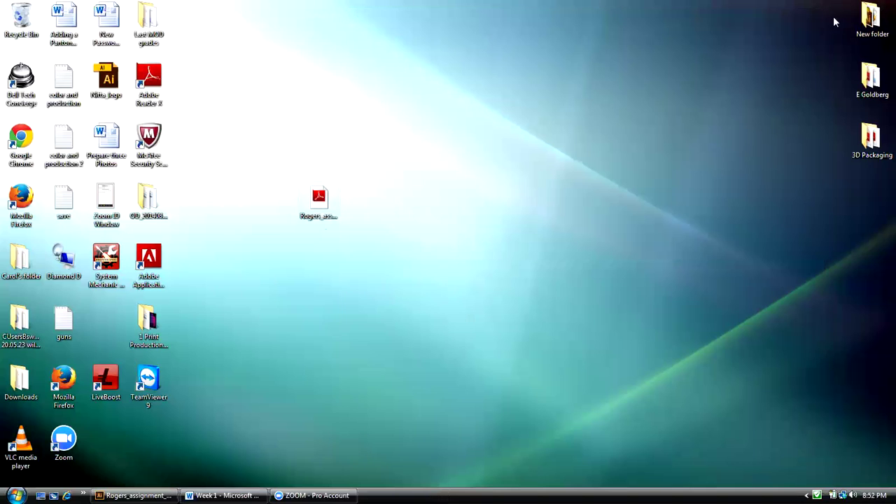
Move the PDF's icon to another empty spot on the desktop and switch back to Illustrator
left_click_drag(321, 201, 449, 142)
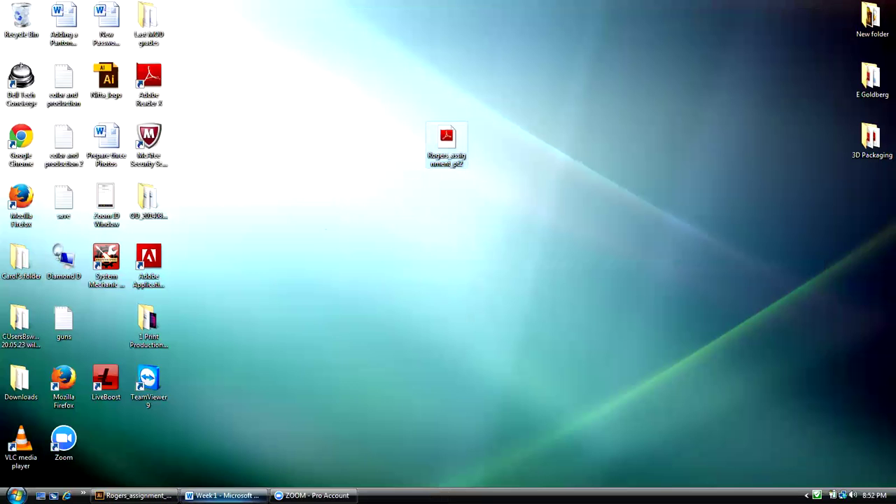
left_click(137, 495)
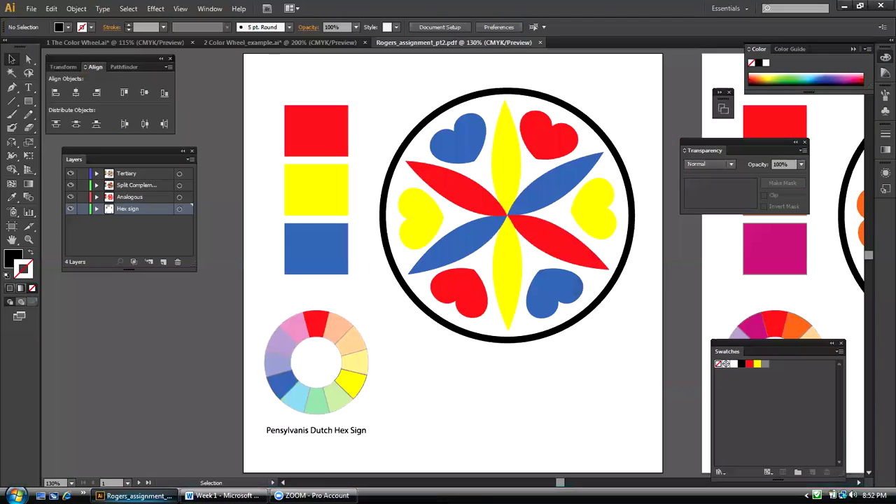
left_click(845, 6)
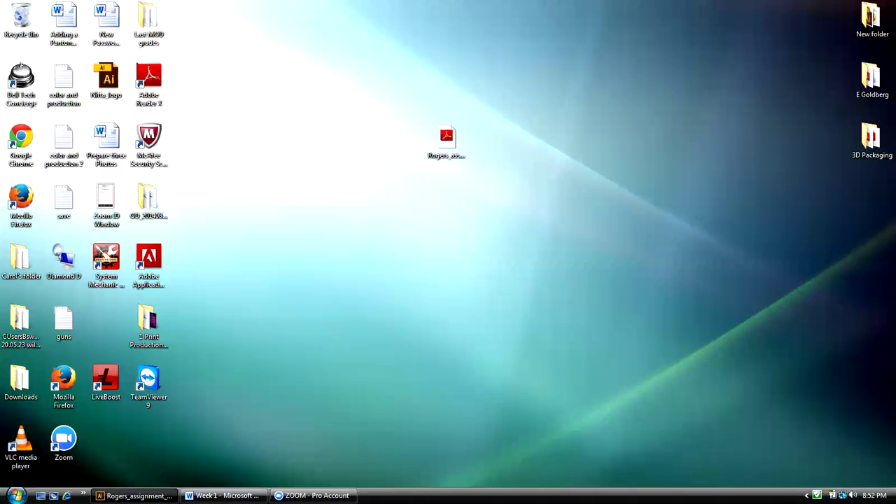
left_click(136, 496)
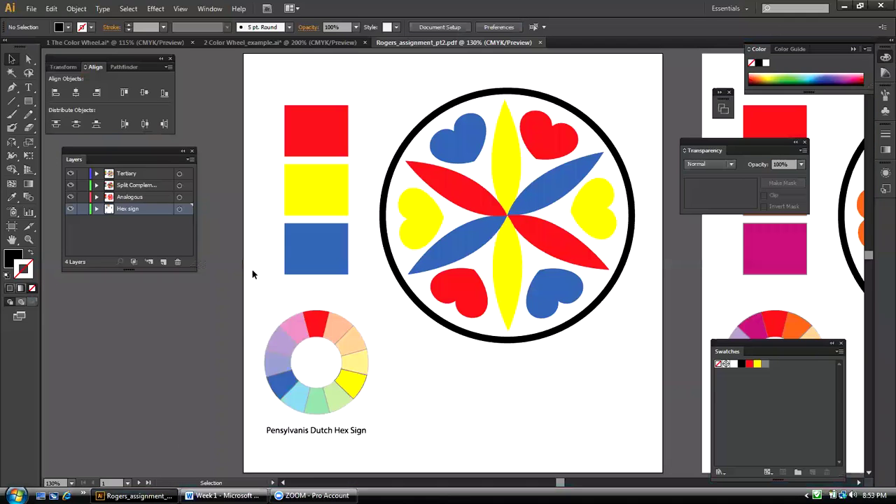
Close the assignment PDF, 2 Color Wheel_example.ai and 1 The Color Wheel.ai, discarding the changes to both color wheel files
left_click(540, 42)
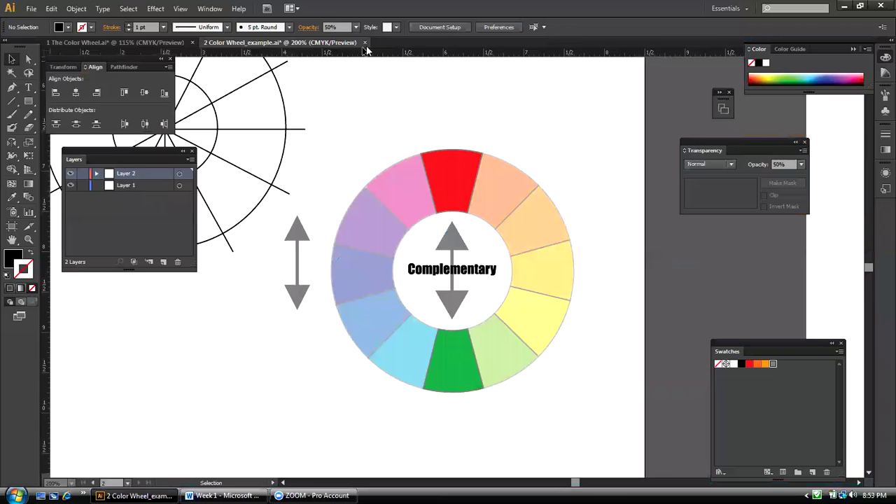
key("ctrl+w")
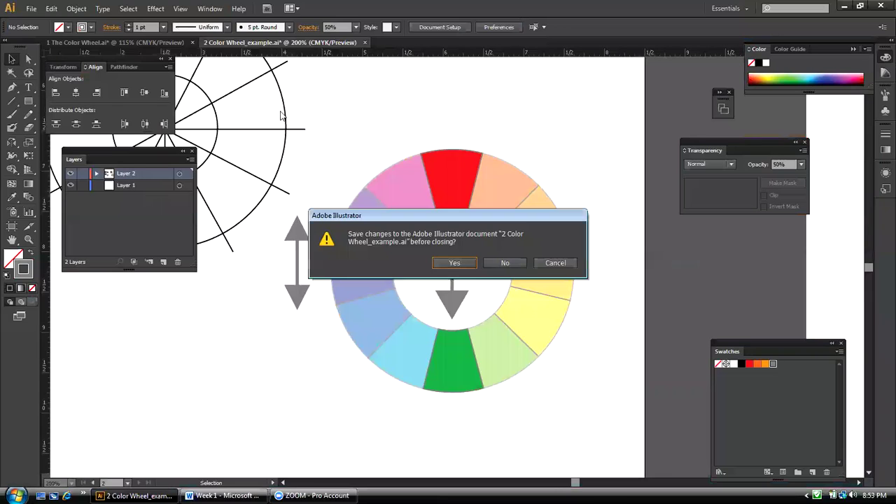
left_click(505, 263)
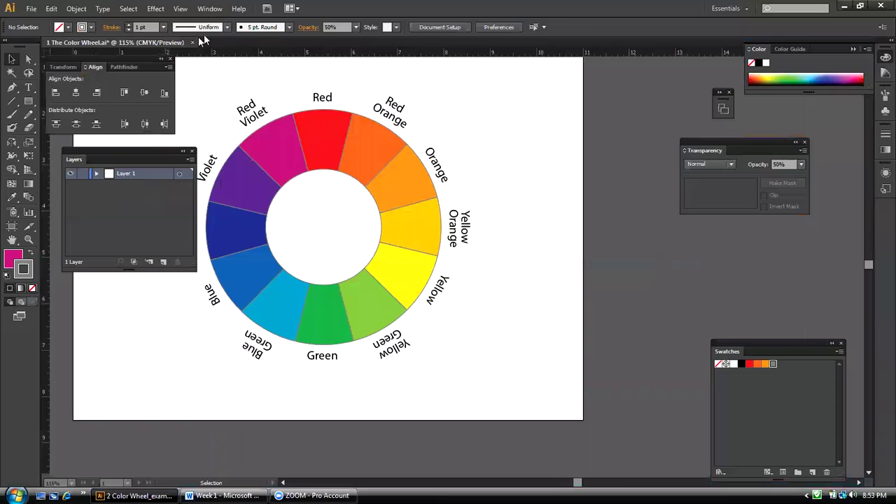
key("ctrl+w")
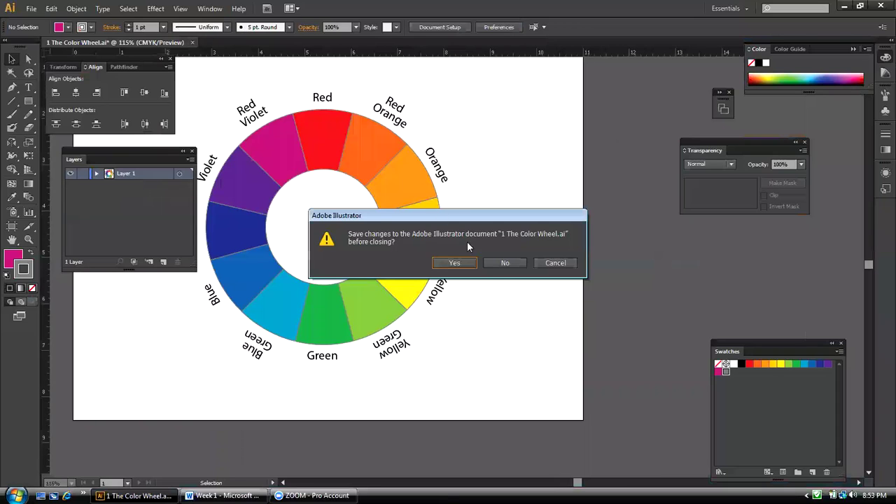
left_click(500, 264)
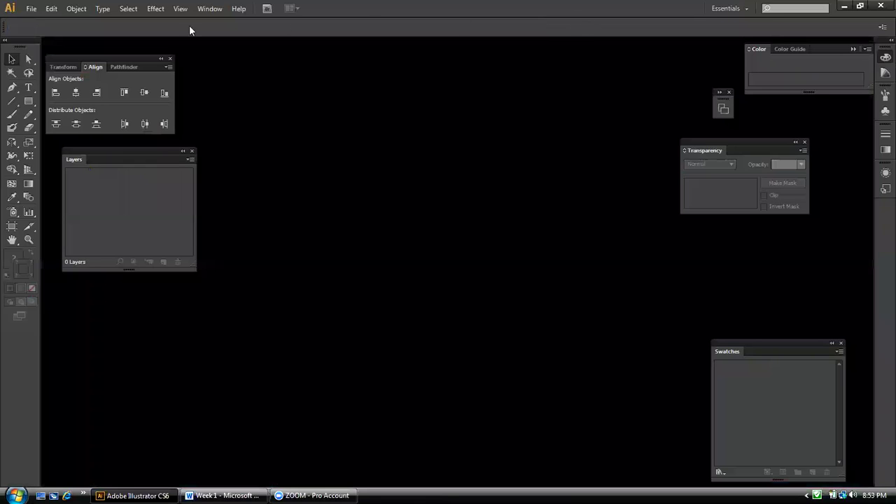
Open the saved assignment pt2 PDF from the Desktop in Illustrator
left_click(32, 8)
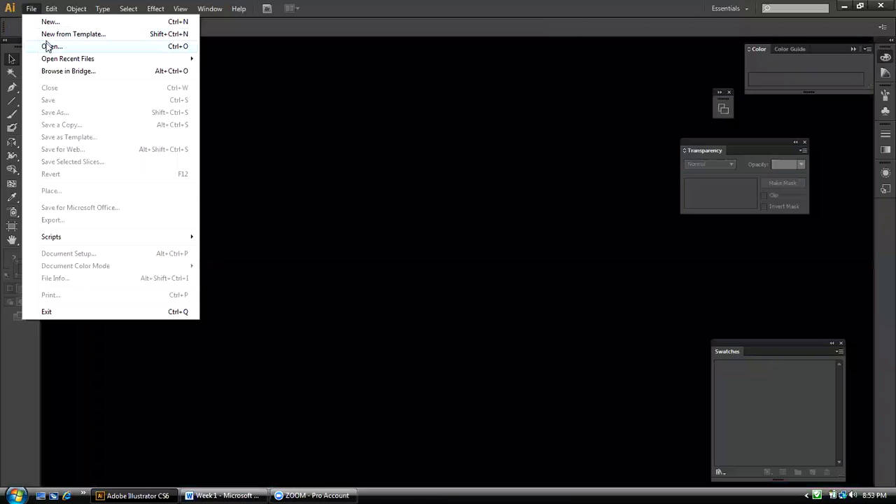
left_click(43, 46)
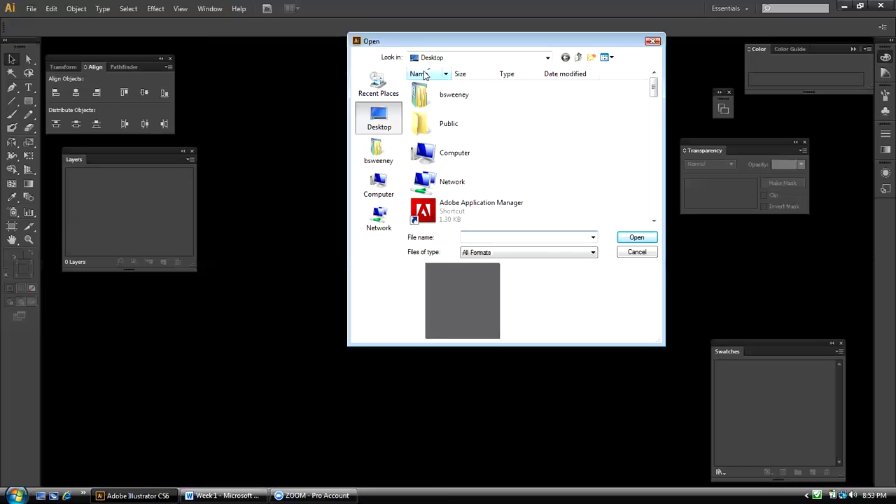
left_click_drag(655, 91, 654, 207)
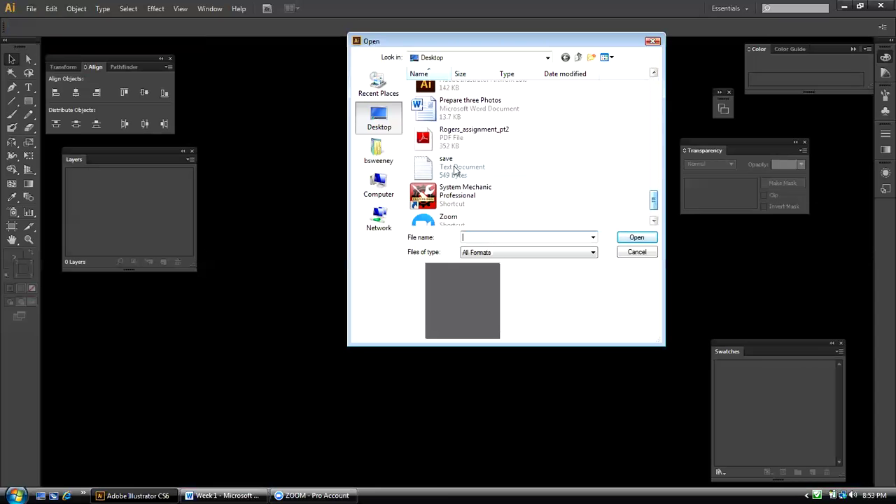
left_click(423, 143)
left_click(629, 239)
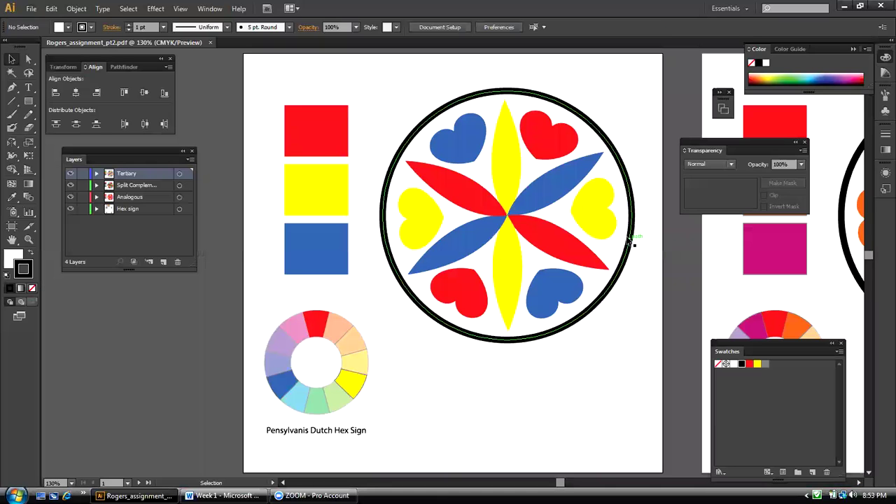
Fit all artboards in the window and test editability by moving petals and the magenta square on the Analogous artboard and an orange petal on Tertiary
left_click(180, 9)
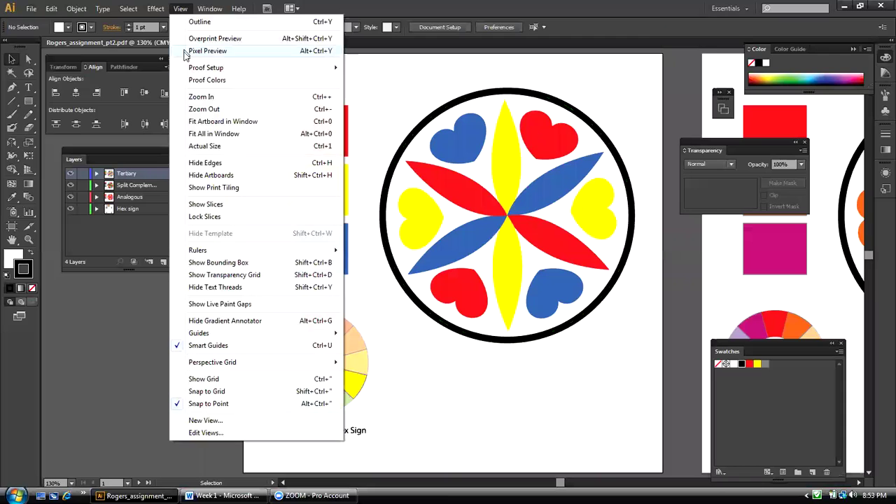
left_click(202, 133)
left_click_drag(587, 133, 614, 202)
left_click_drag(491, 149, 540, 215)
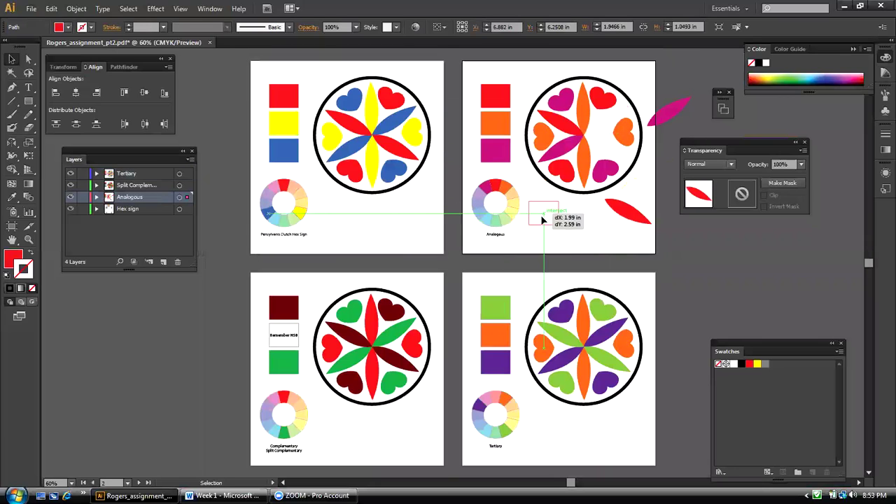
left_click_drag(580, 297, 605, 287)
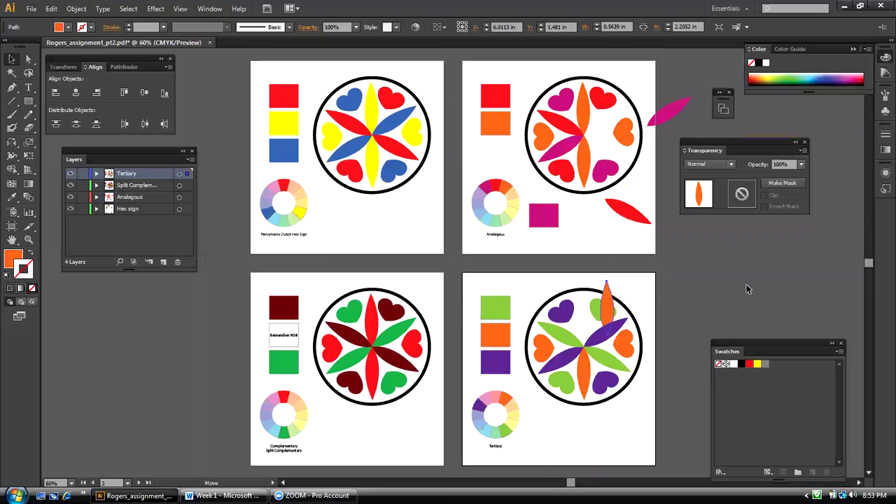